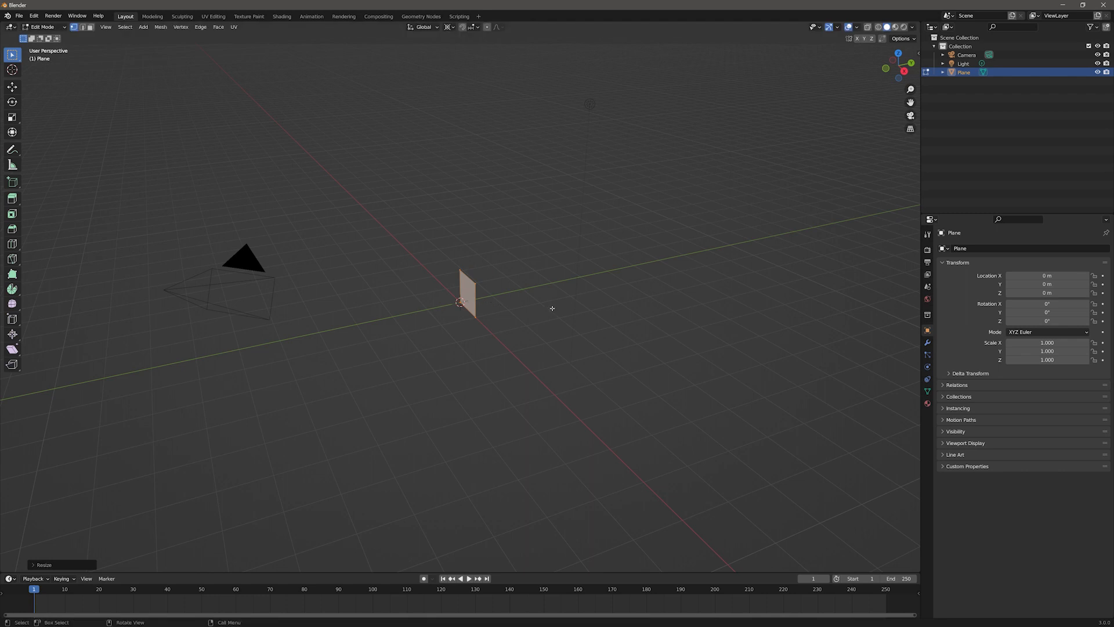
# Step: Return to Object Mode and duplicate the plane 2 m along the X axis
pyautogui.press('Tab')
pyautogui.moveTo(383, 335); pyautogui.dragTo(380, 299, button='middle')
pyautogui.scroll(5, 540, 307)
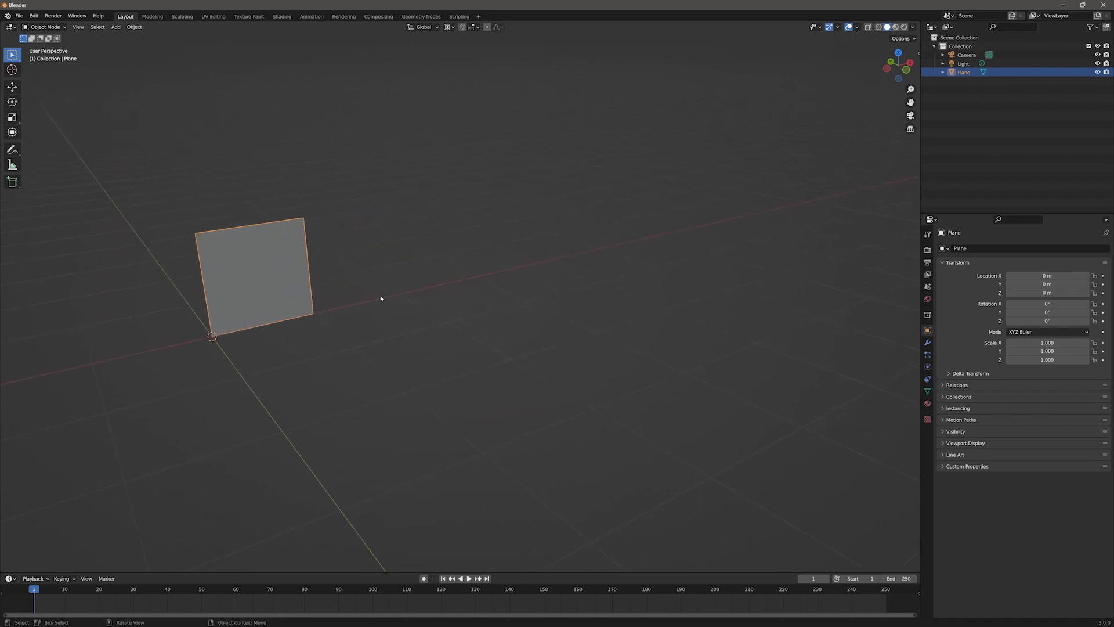
pyautogui.hotkey('shift', 'd')
pyautogui.press('x')
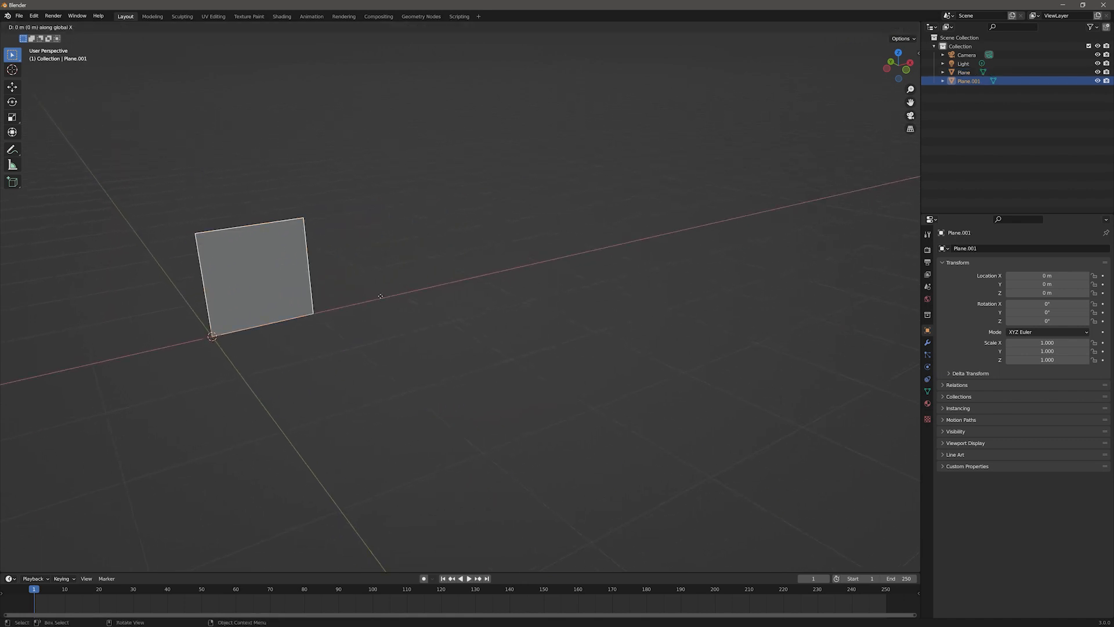
pyautogui.press('2')
pyautogui.press('Return')
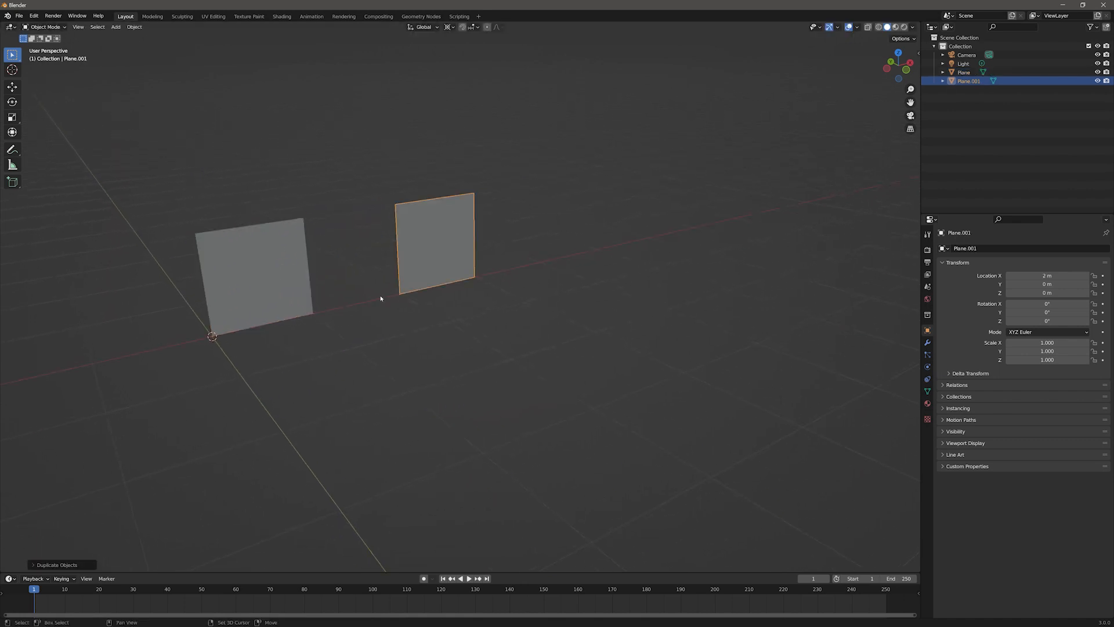
# Step: Duplicate the new plane another 2 m along the X axis
pyautogui.hotkey('shift', 'd')
pyautogui.press('x')
pyautogui.press('2')
pyautogui.press('Return')
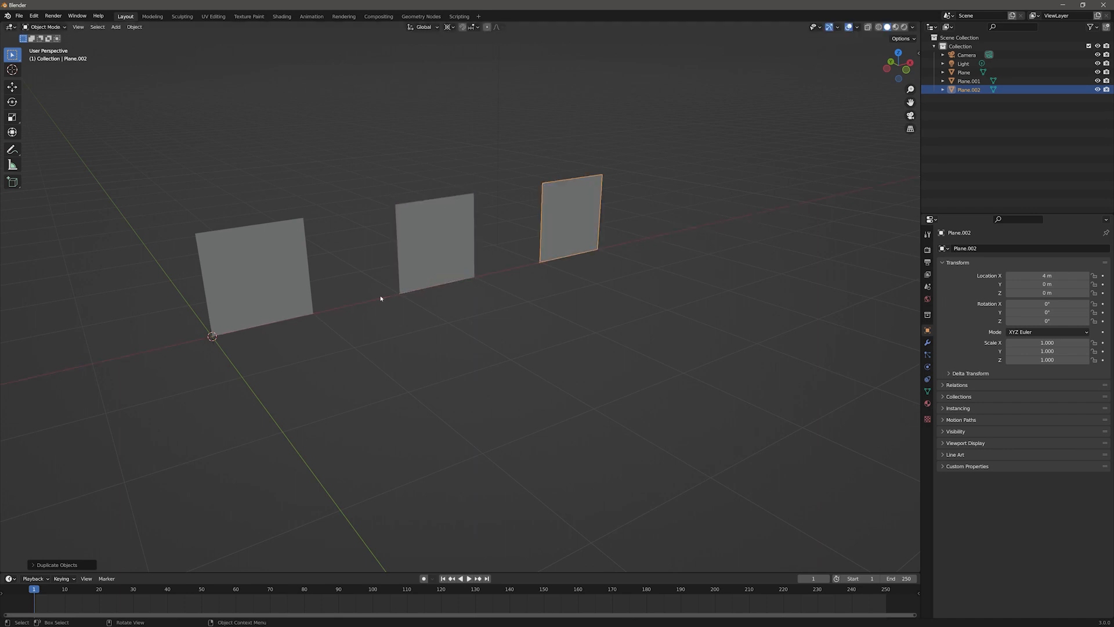
# Step: Enlarge the timeline area and switch it to the Shader Editor
pyautogui.moveTo(380, 298); pyautogui.dragTo(10, 571, button='middle')
pyautogui.moveTo(10, 572); pyautogui.dragTo(10, 390)
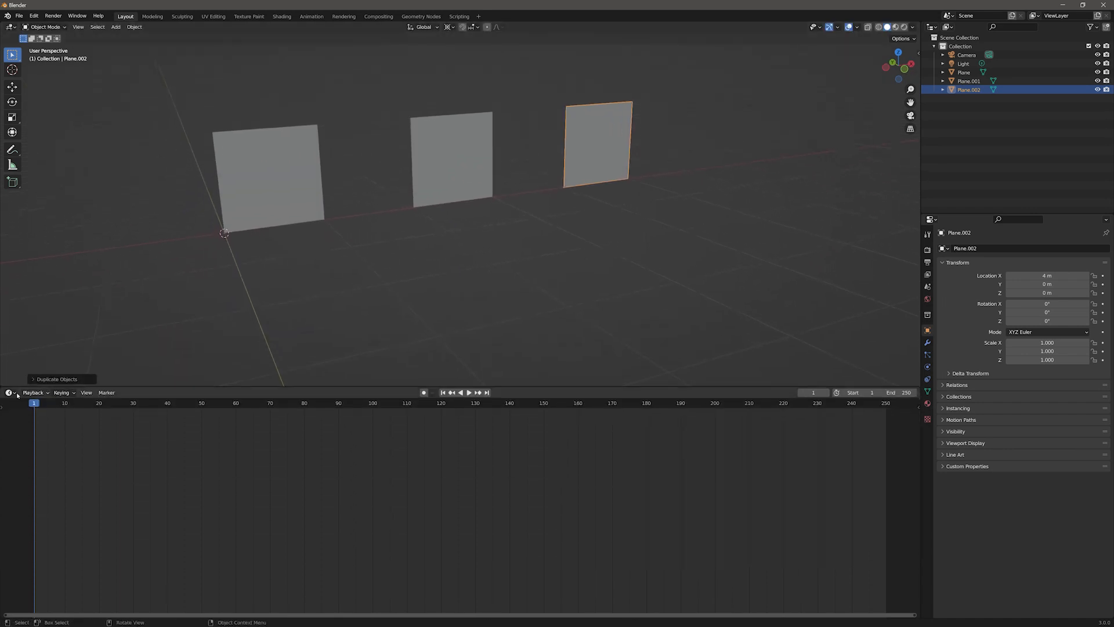
pyautogui.click(10, 392)
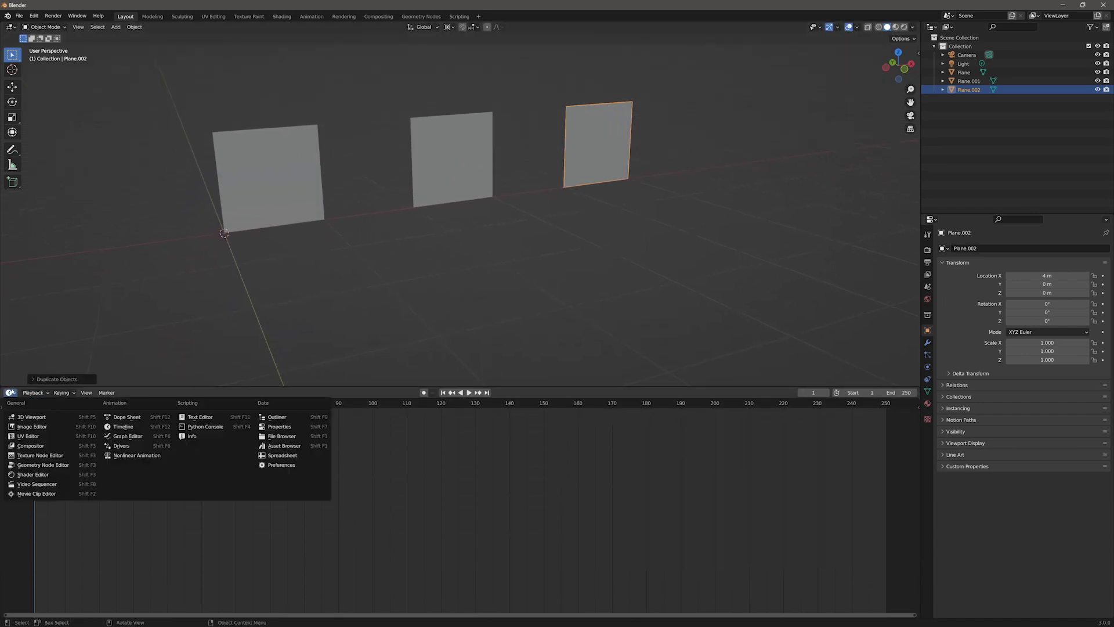
pyautogui.click(34, 475)
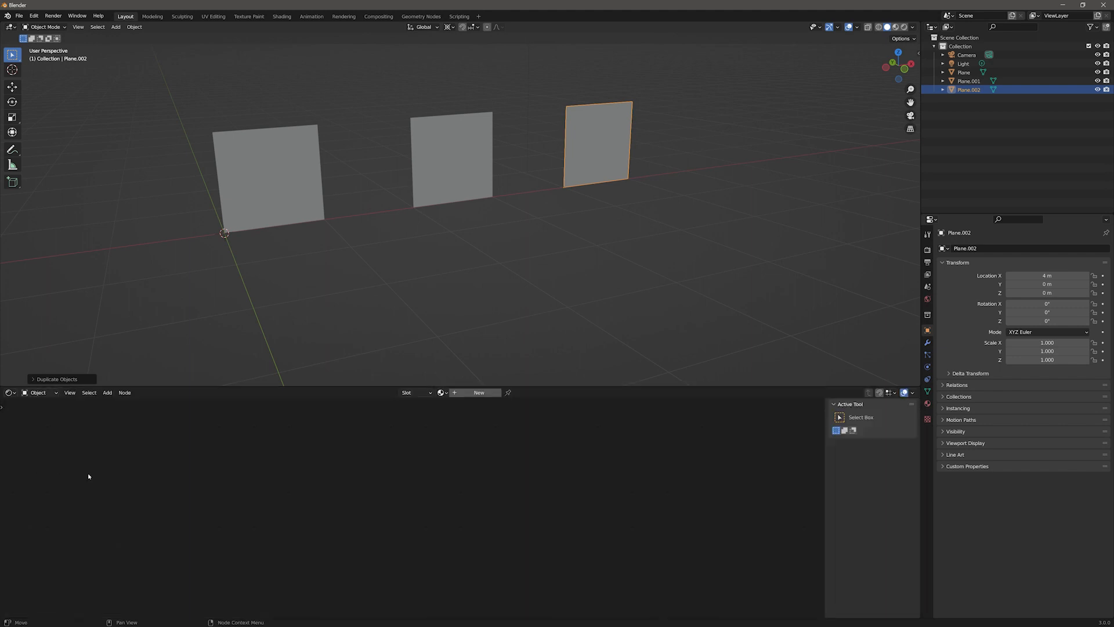
# Step: Create a new material on the first plane and name it Ground Floor Material
pyautogui.click(274, 197)
pyautogui.click(465, 393)
pyautogui.doubleClick(464, 393)
pyautogui.write('Ground Plane Material')
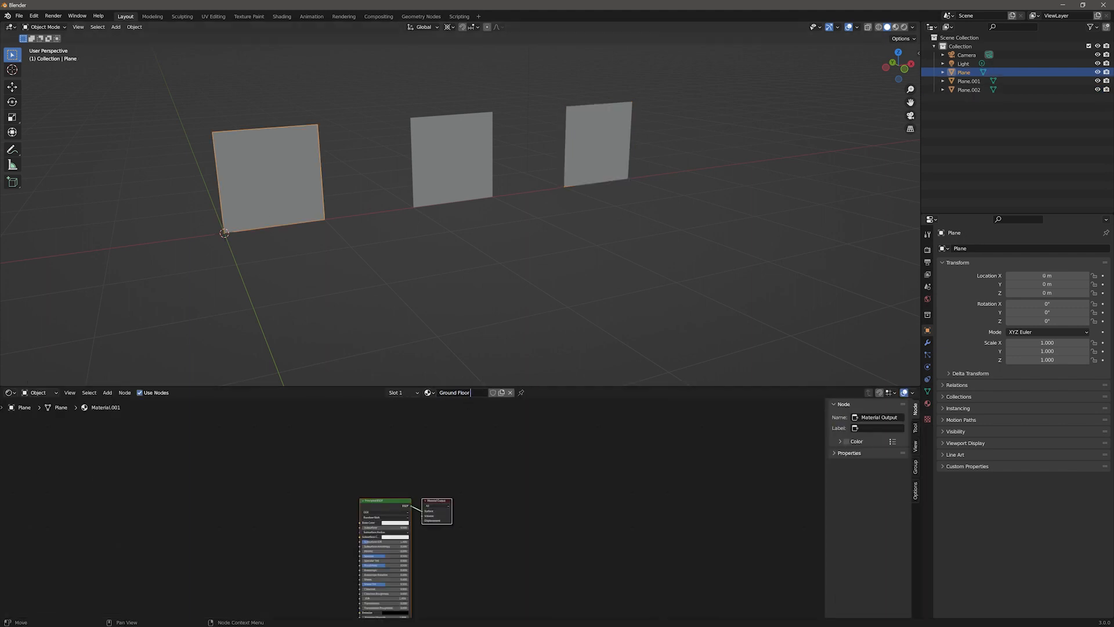
pyautogui.press('Return')
# Step: Set the Ground Floor Material base color to light blue and switch the viewport to material preview shading
pyautogui.click(450, 164)
pyautogui.click(269, 165)
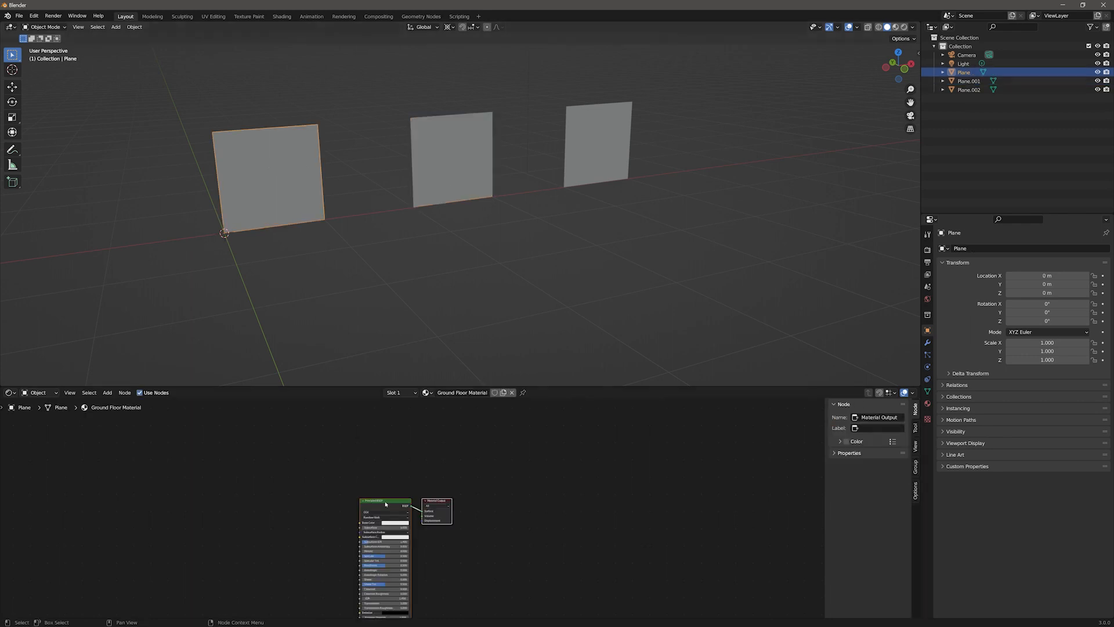
pyautogui.click(394, 524)
pyautogui.moveTo(400, 475); pyautogui.dragTo(402, 470)
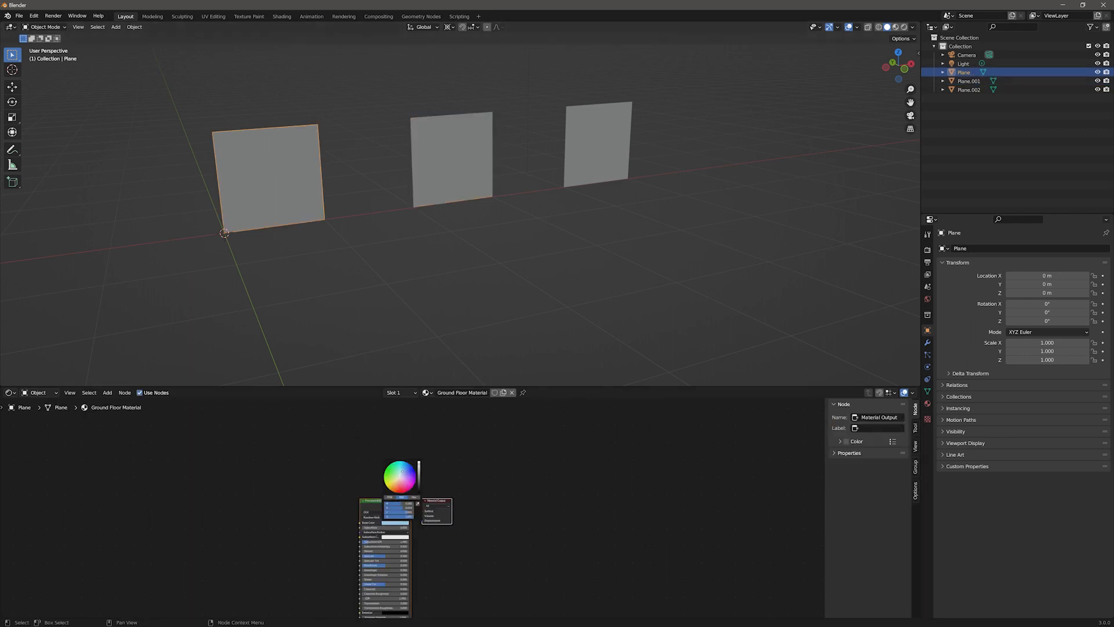
pyautogui.click(897, 27)
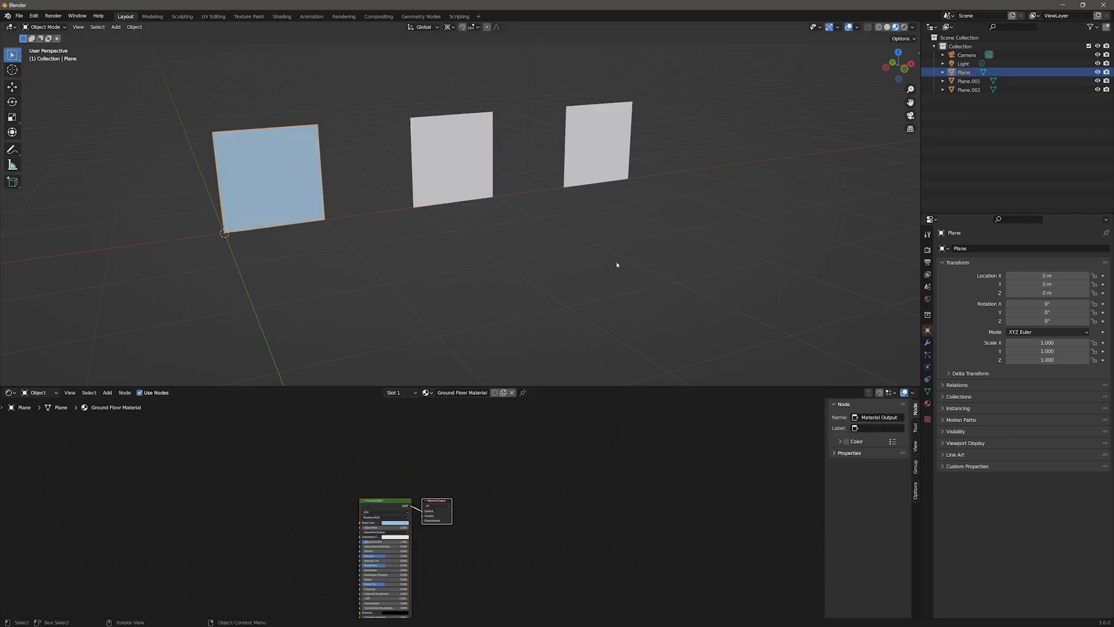
# Step: Give the middle plane a new material named Mid Floor Material with a pale peach base color
pyautogui.click(458, 174)
pyautogui.click(454, 392)
pyautogui.doubleClick(454, 392)
pyautogui.write('Mid Floor Material')
pyautogui.press('Return')
pyautogui.click(395, 523)
pyautogui.click(399, 482)
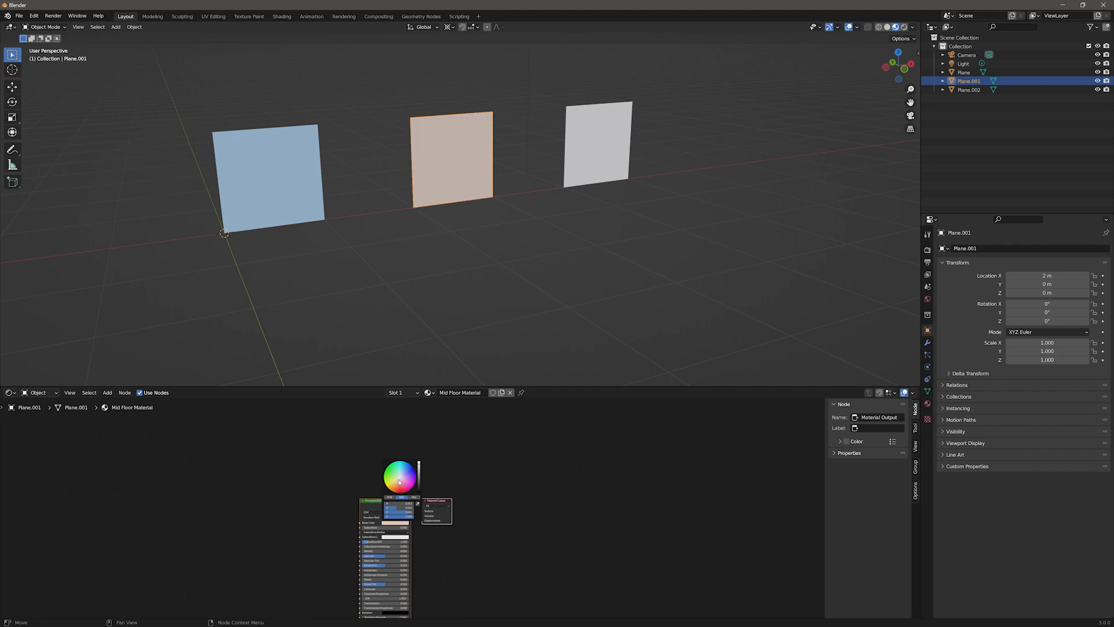
# Step: Give the third plane a new material named Top Floor Material with a light green base color
pyautogui.click(600, 167)
pyautogui.doubleClick(455, 392)
pyautogui.write('Top Floor Material')
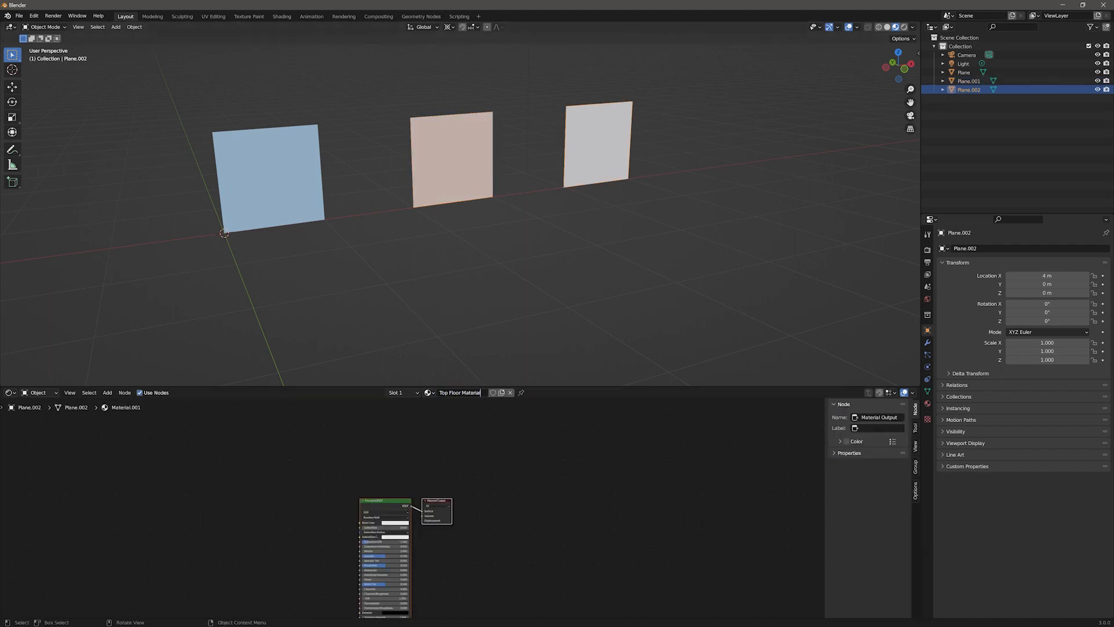
pyautogui.press('Return')
pyautogui.click(395, 522)
pyautogui.click(394, 477)
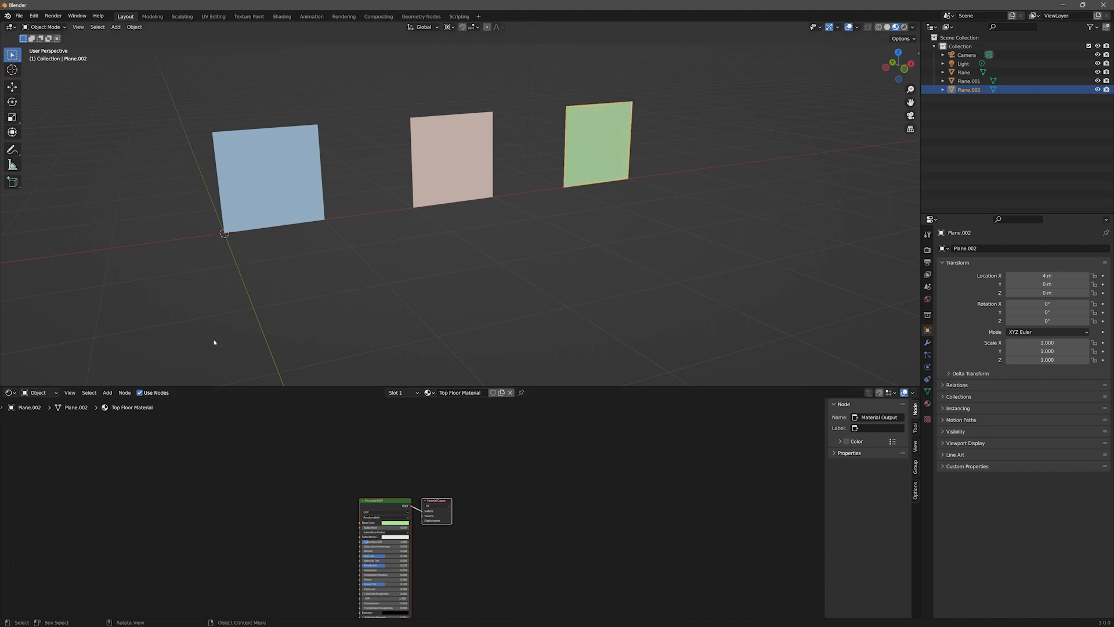
# Step: Maximize the 3D viewport and isolate the first plane in local view
pyautogui.click(423, 314)
pyautogui.hotkey('ctrl', 'alt', 'space')
pyautogui.click(329, 303)
pyautogui.press('KP_Divide')
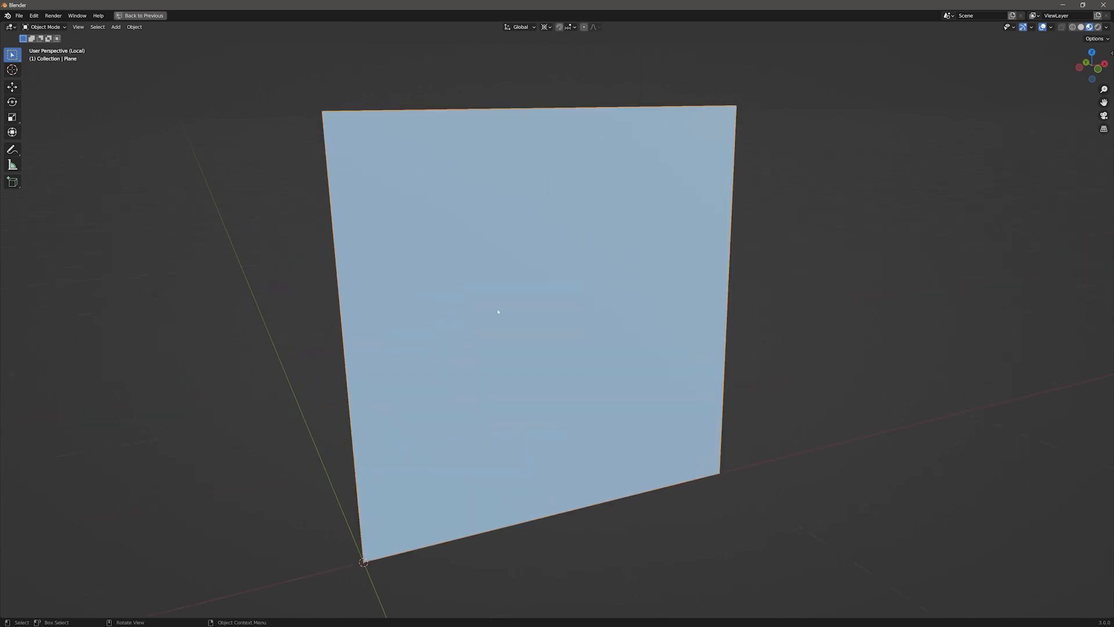
# Step: In Edit Mode, add two vertical loop cuts across the plane
pyautogui.press('Tab')
pyautogui.hotkey('ctrl', 'r')
pyautogui.scroll(1, 536, 115)
pyautogui.click(536, 116)
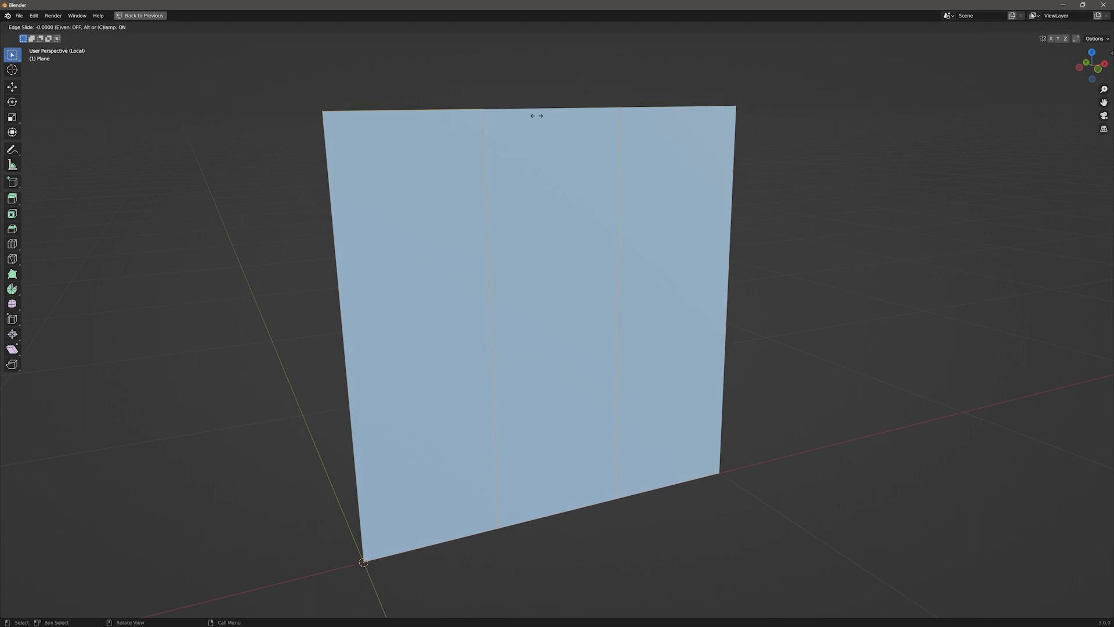
pyautogui.rightClick(537, 115)
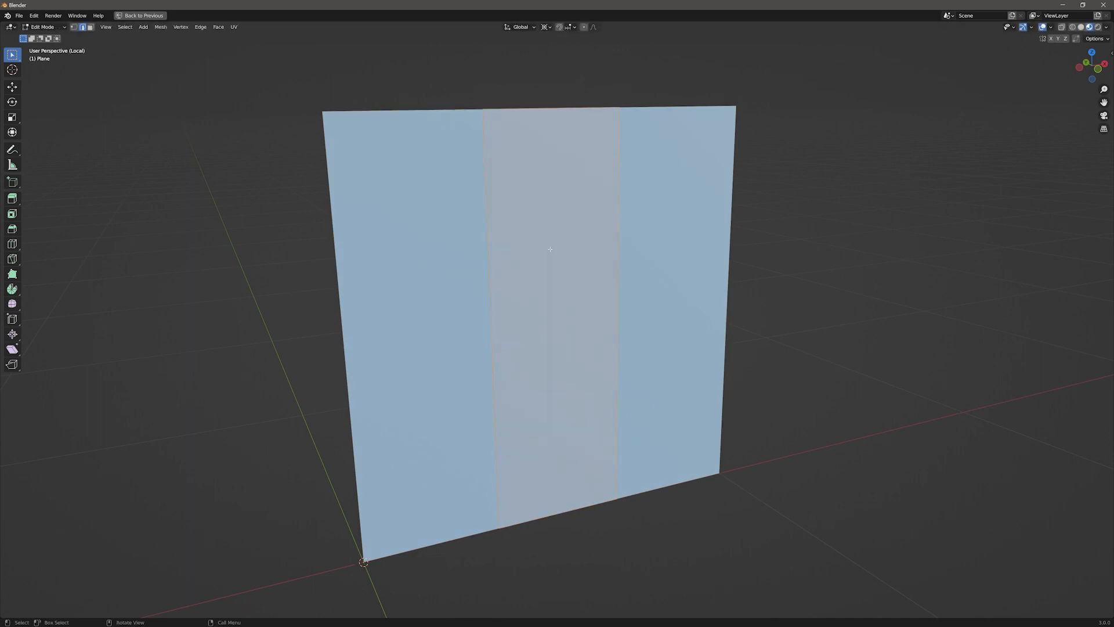
# Step: Set the pivot to the 3D cursor and scale the middle face along X so the side strips become narrow
pyautogui.press('.')
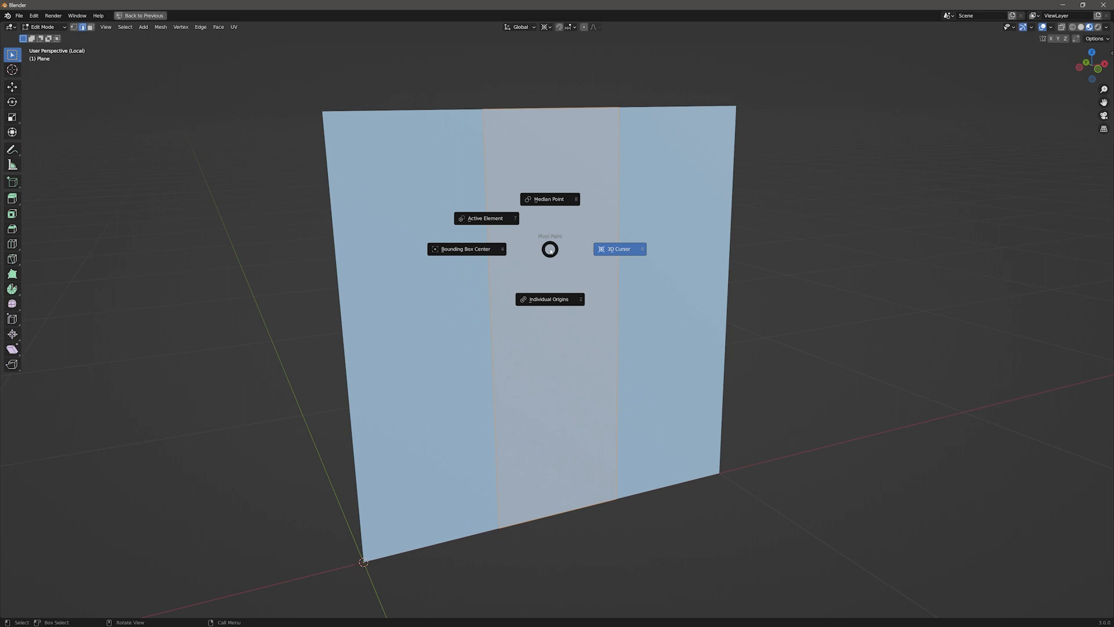
pyautogui.press('8')
pyautogui.press('s')
pyautogui.press('x')
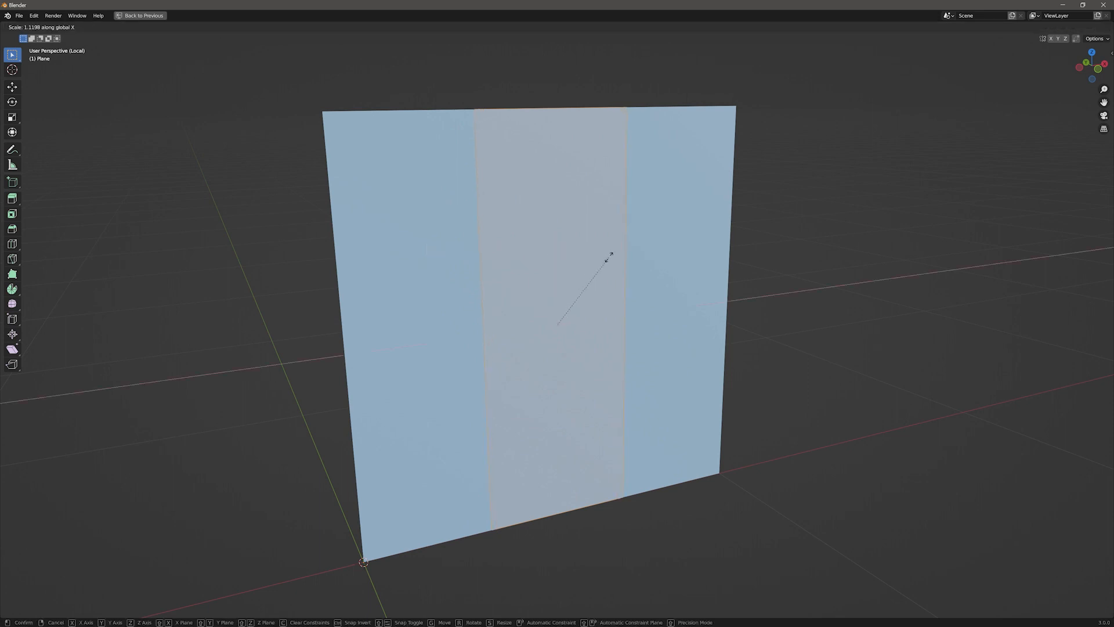
pyautogui.click(759, 304)
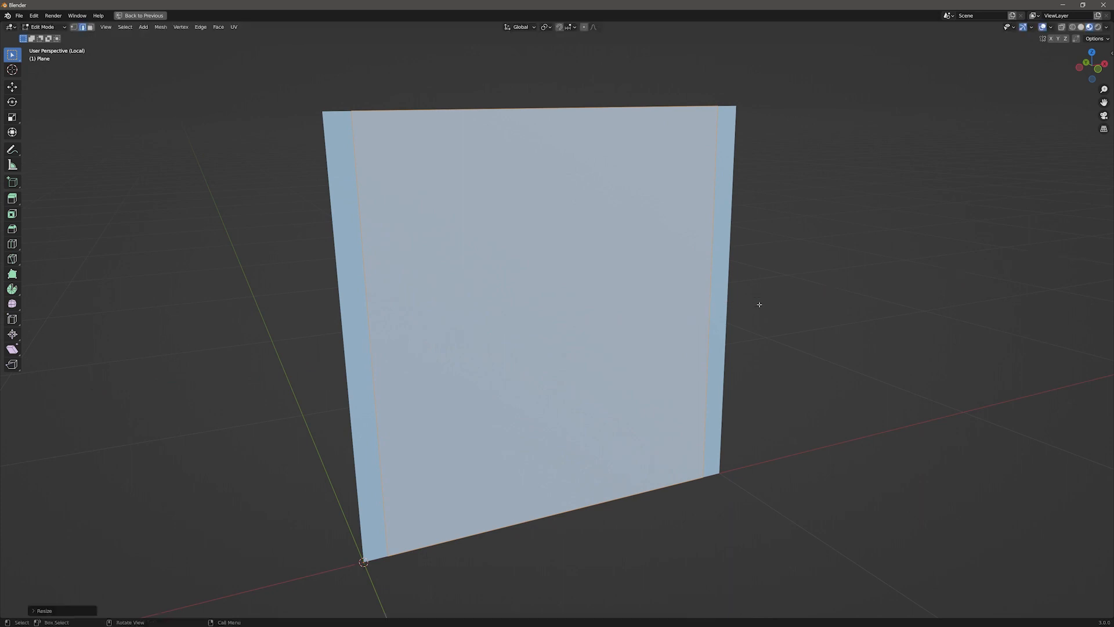
# Step: Enable X-ray and add three horizontal loop cuts across the plane
pyautogui.click(1072, 27)
pyautogui.click(714, 186)
pyautogui.hotkey('ctrl', 'r')
pyautogui.scroll(2, 359, 350)
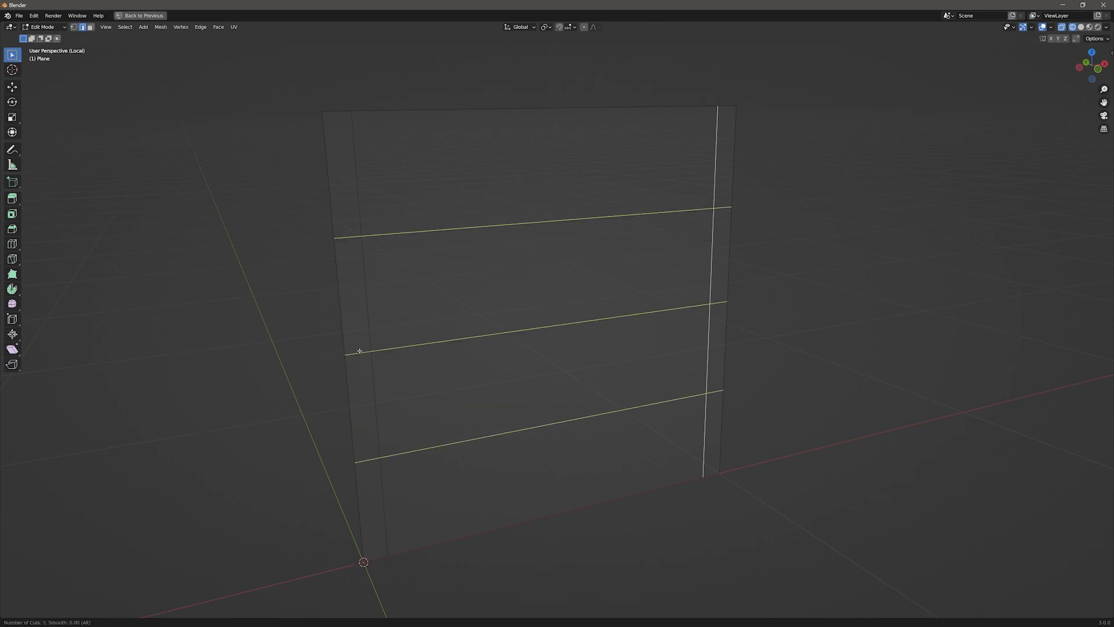
pyautogui.click(358, 305)
pyautogui.click(561, 265)
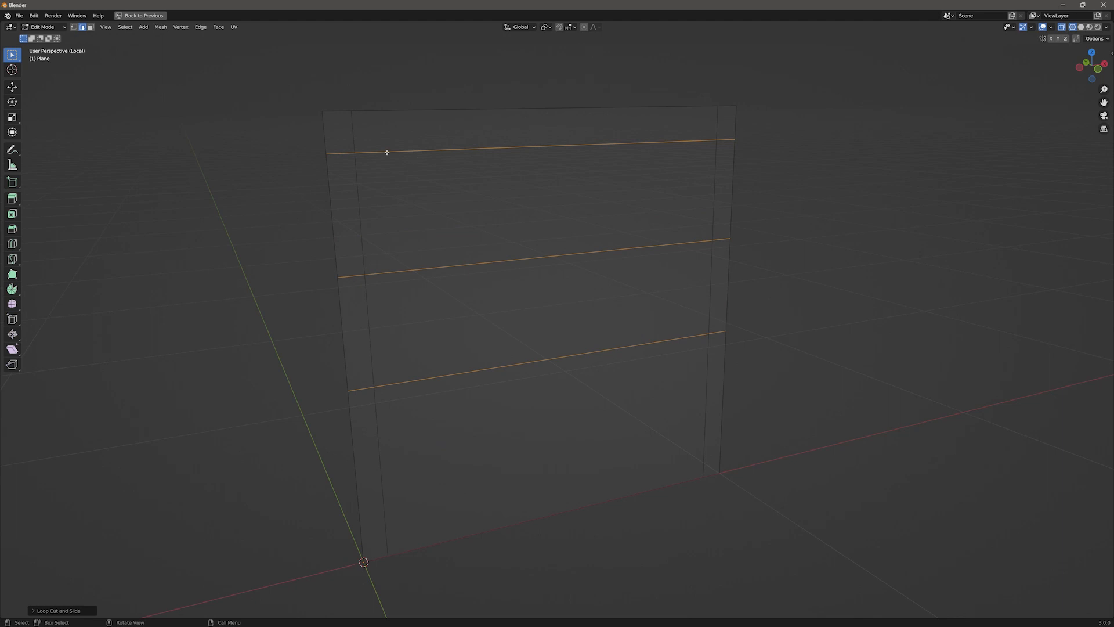
# Step: Move the middle horizontal edge loop up along Z by about 0.1 m
pyautogui.click(487, 264)
pyautogui.keyDown('alt'); pyautogui.click(487, 262); pyautogui.keyUp('alt')
pyautogui.press('g')
pyautogui.press('z')
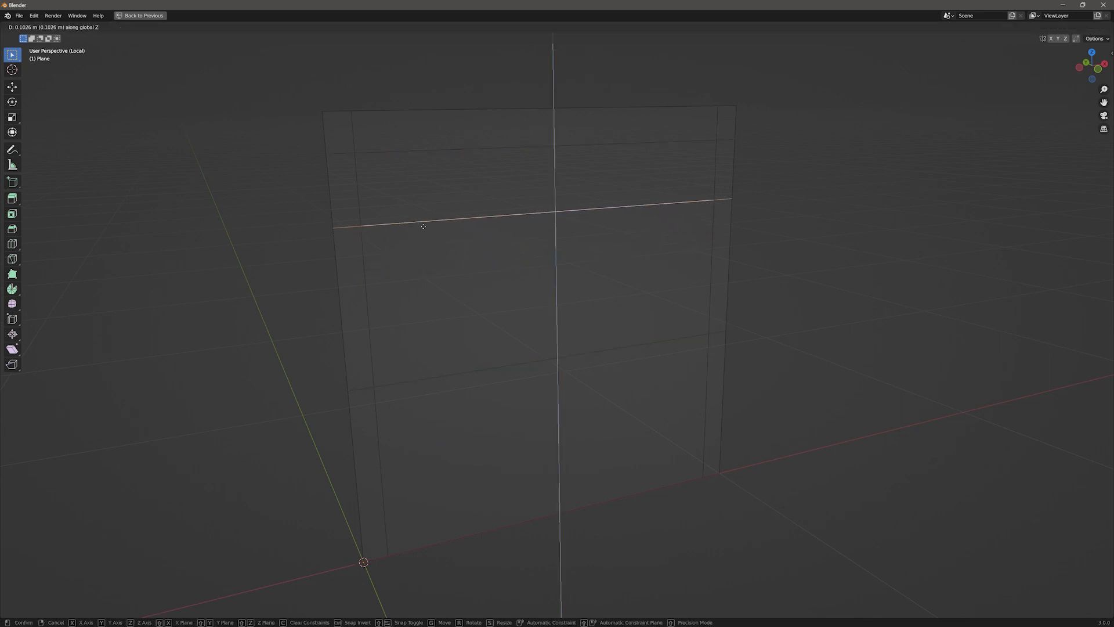
pyautogui.click(423, 224)
# Step: Move the lowest horizontal edge loop down along Z by about 0.17 m
pyautogui.keyDown('alt'); pyautogui.click(456, 374); pyautogui.keyUp('alt')
pyautogui.press('g')
pyautogui.press('z')
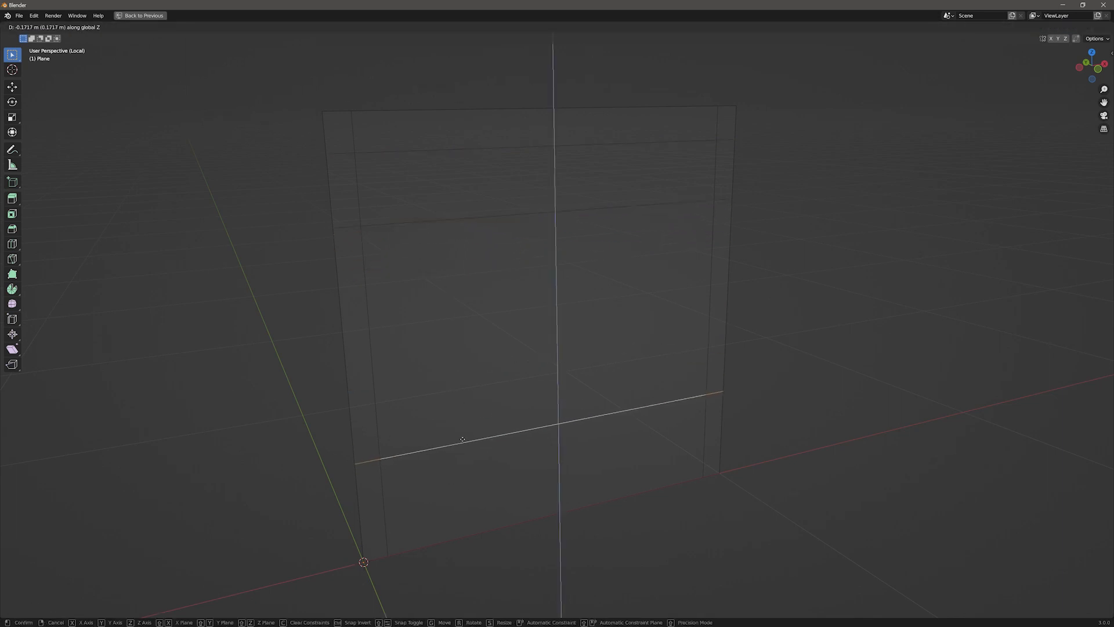
pyautogui.click(464, 441)
# Step: Select the wide face strip below the top border and extrude it outward from the wall
pyautogui.press('3')
pyautogui.rightClick(465, 191)
pyautogui.press('Escape')
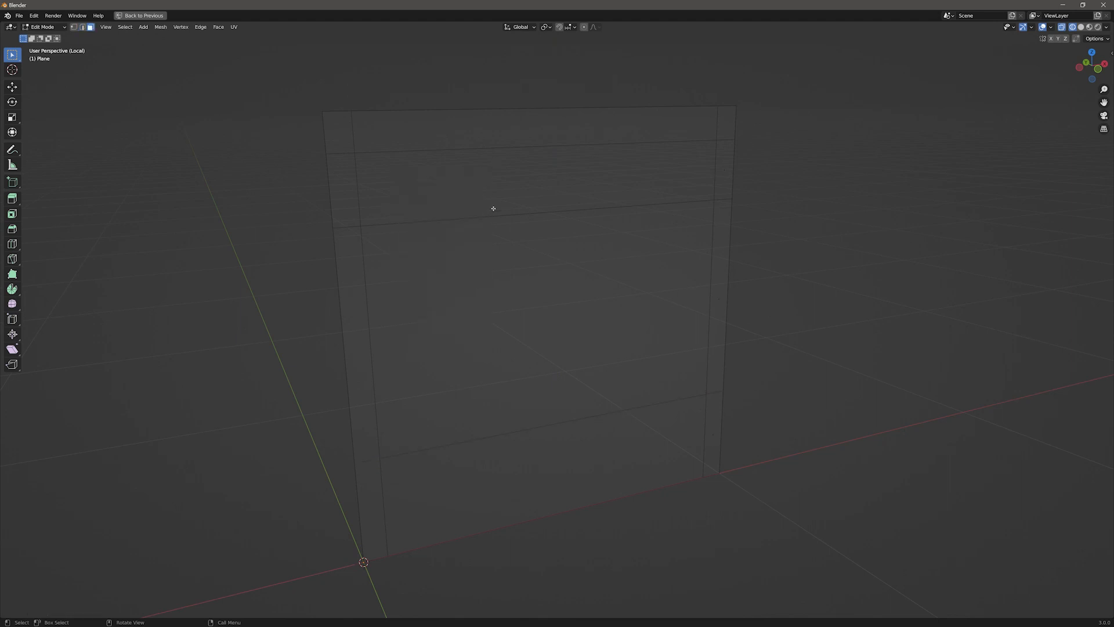
pyautogui.click(556, 178)
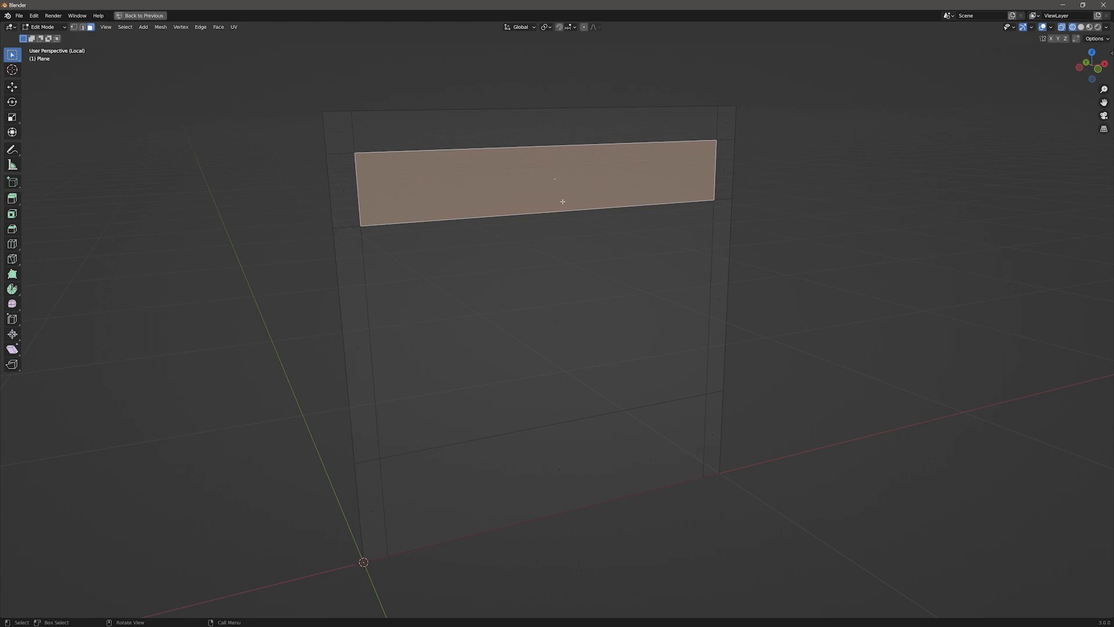
pyautogui.moveTo(562, 202); pyautogui.dragTo(616, 199, button='middle')
pyautogui.press('e')
pyautogui.click(698, 197)
# Step: Lower the extruded block's top front edge slightly along Z to slope it
pyautogui.press('2')
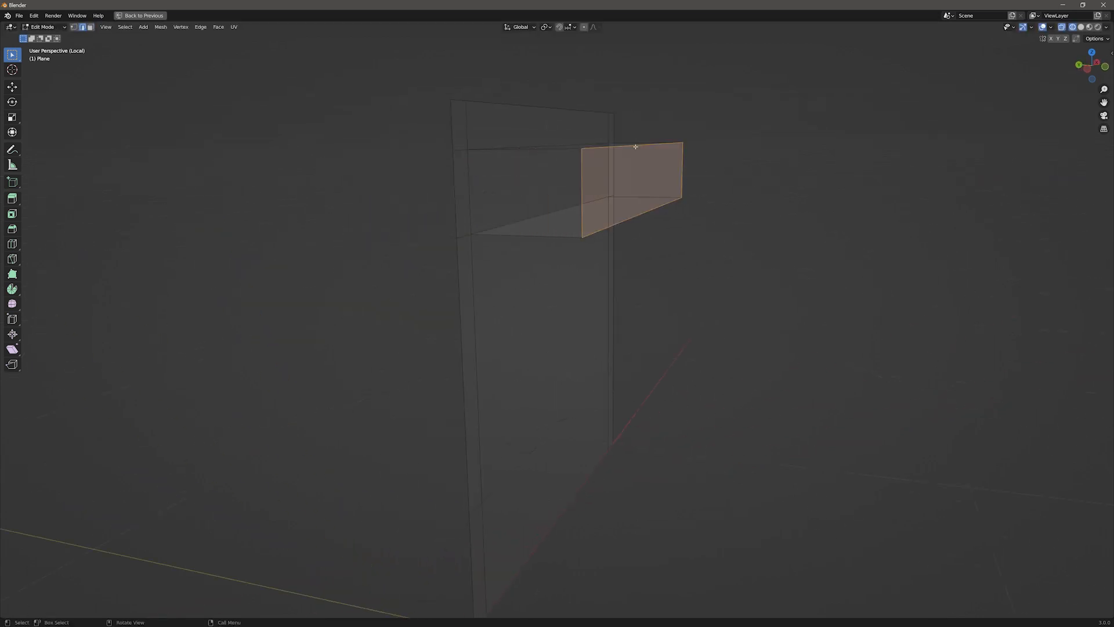
pyautogui.click(635, 147)
pyautogui.press('g')
pyautogui.press('z')
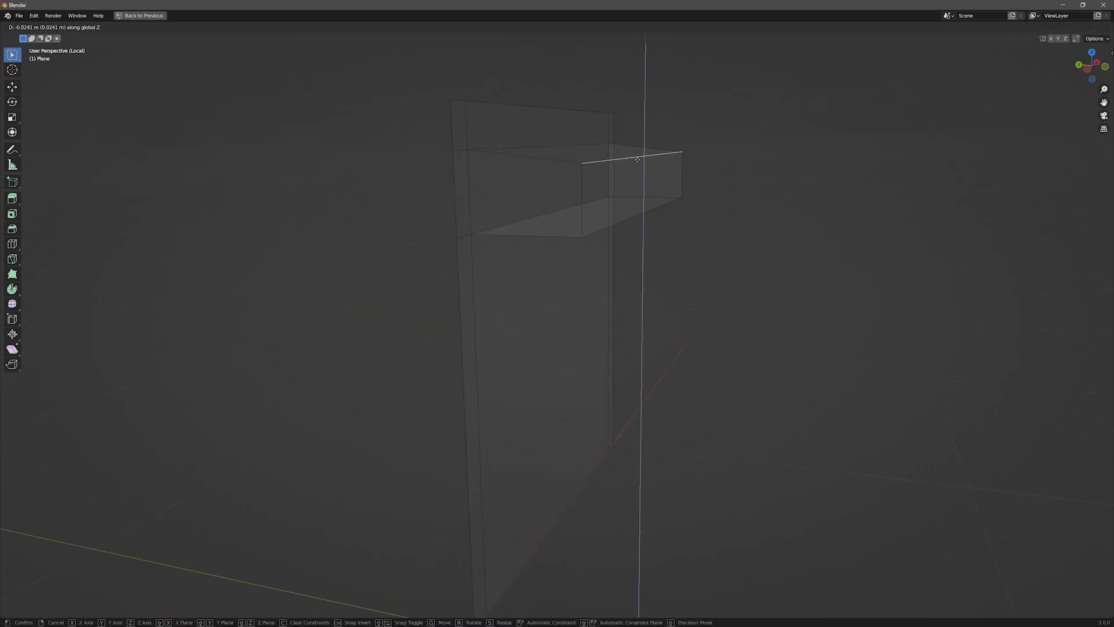
pyautogui.click(640, 173)
# Step: Select the extrusion's two front side edges and scale them inward along X
pyautogui.moveTo(640, 173); pyautogui.dragTo(522, 218, button='middle')
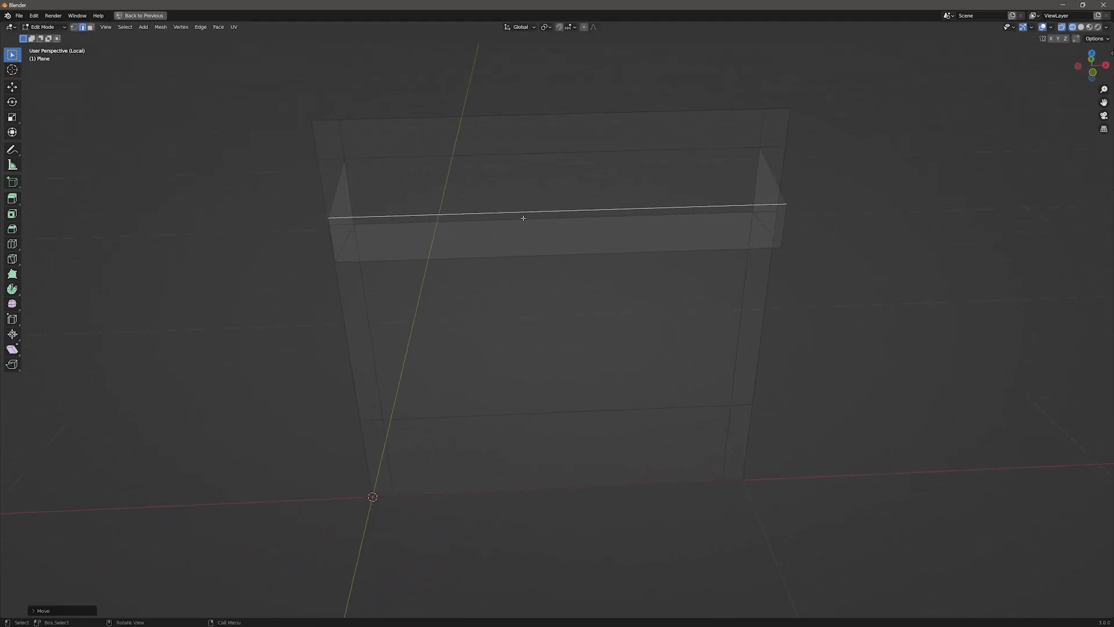
pyautogui.click(333, 234)
pyautogui.keyDown('shift'); pyautogui.click(782, 224); pyautogui.keyUp('shift')
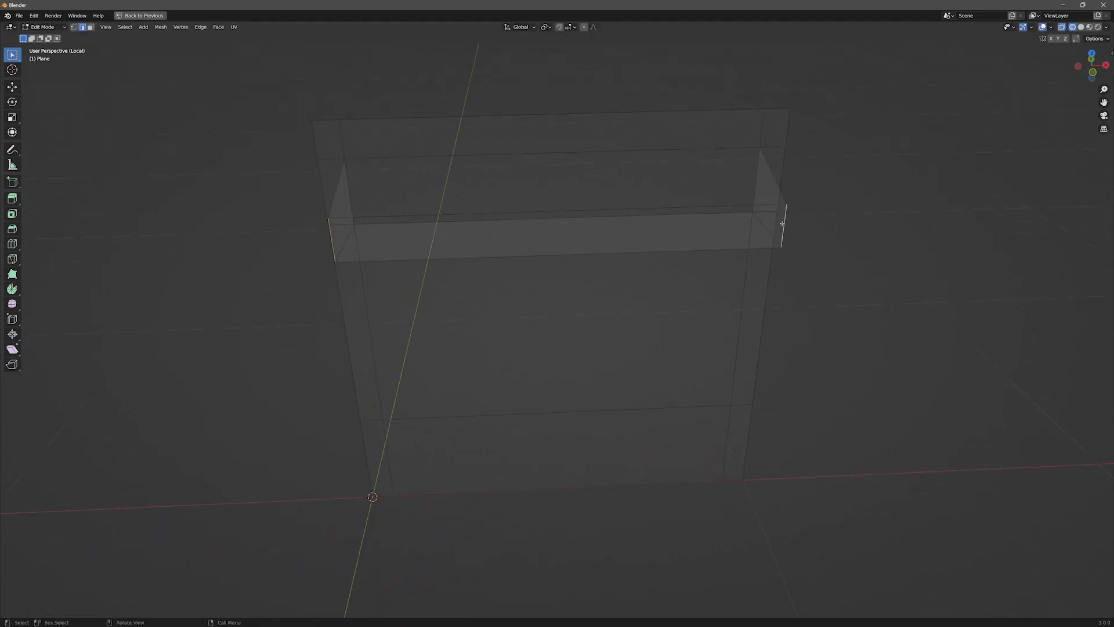
pyautogui.press('s')
pyautogui.press('x')
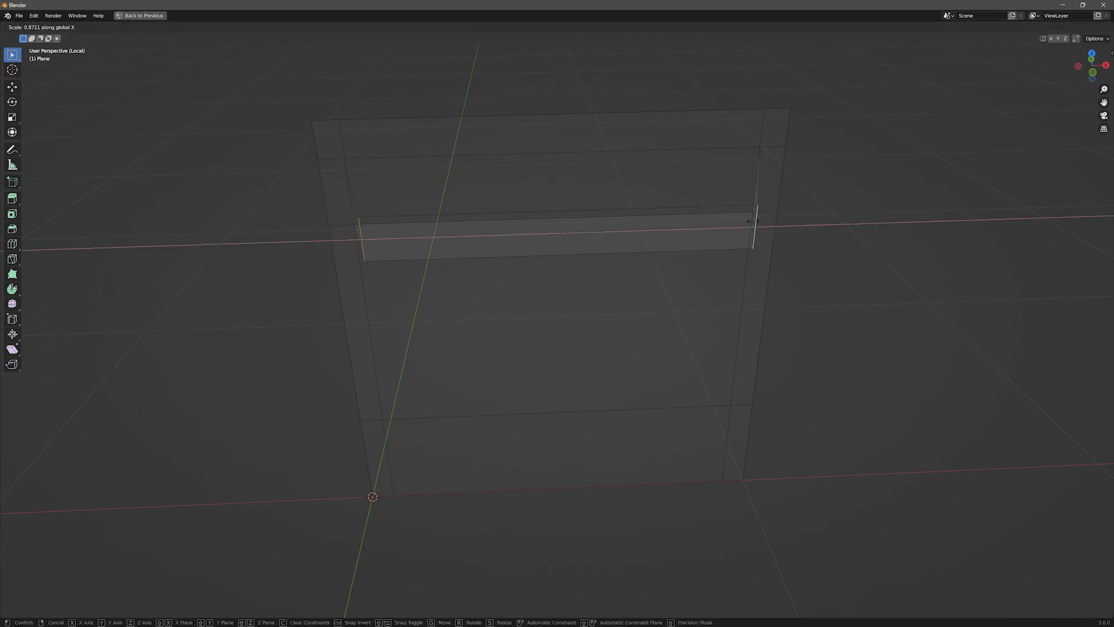
pyautogui.click(741, 219)
# Step: Select the large central face of the wall and inset it
pyautogui.moveTo(741, 219); pyautogui.dragTo(678, 254, button='middle')
pyautogui.click(528, 312)
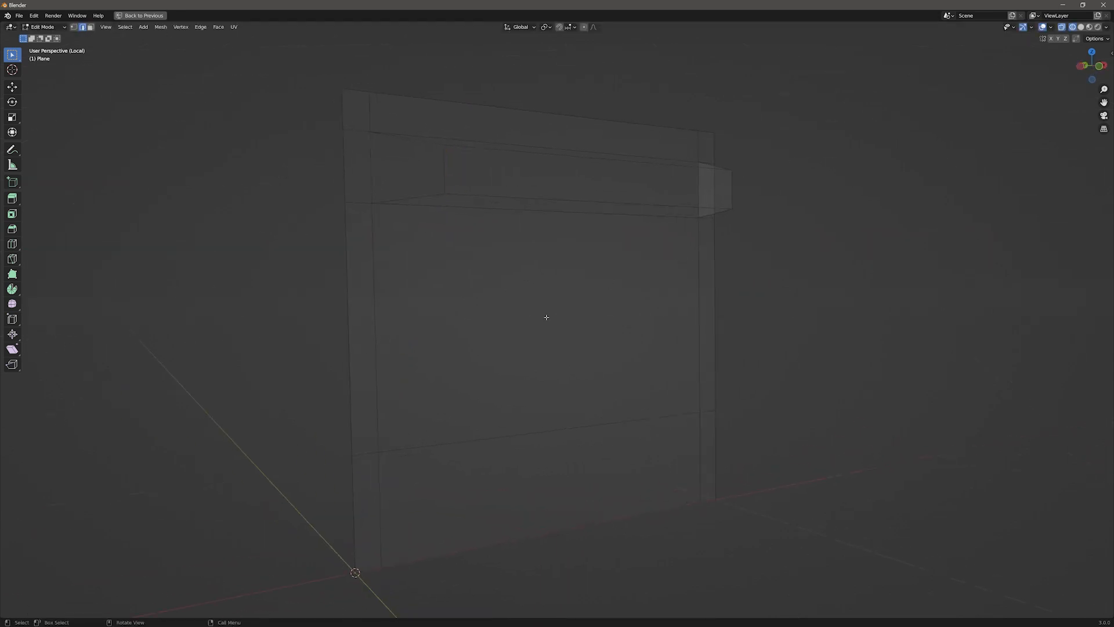
pyautogui.press('3')
pyautogui.click(579, 316)
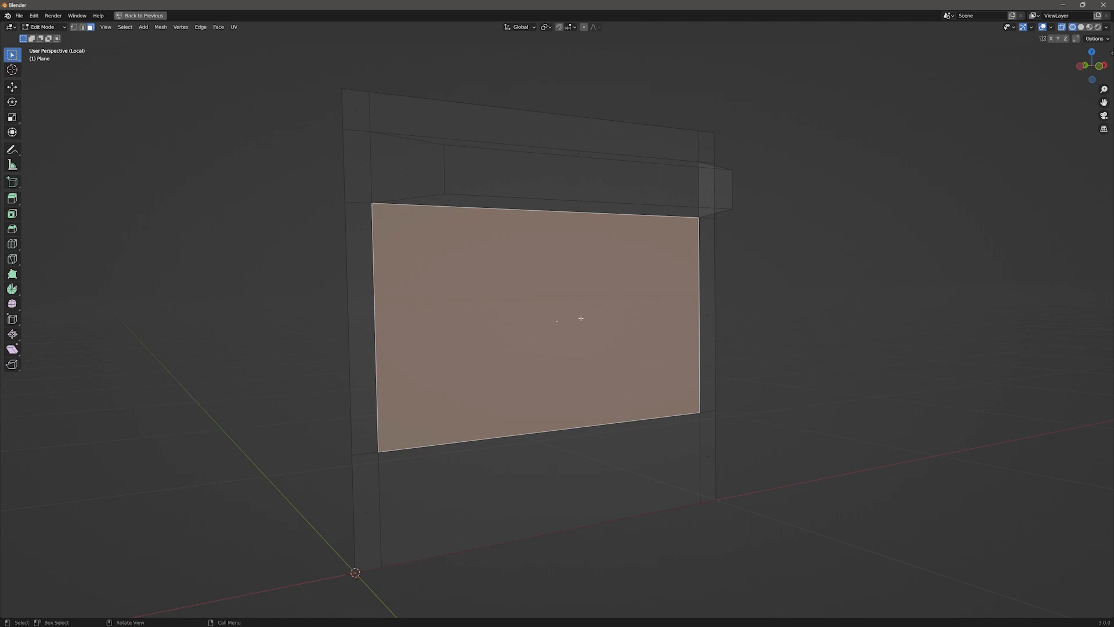
pyautogui.press('i')
pyautogui.click(570, 322)
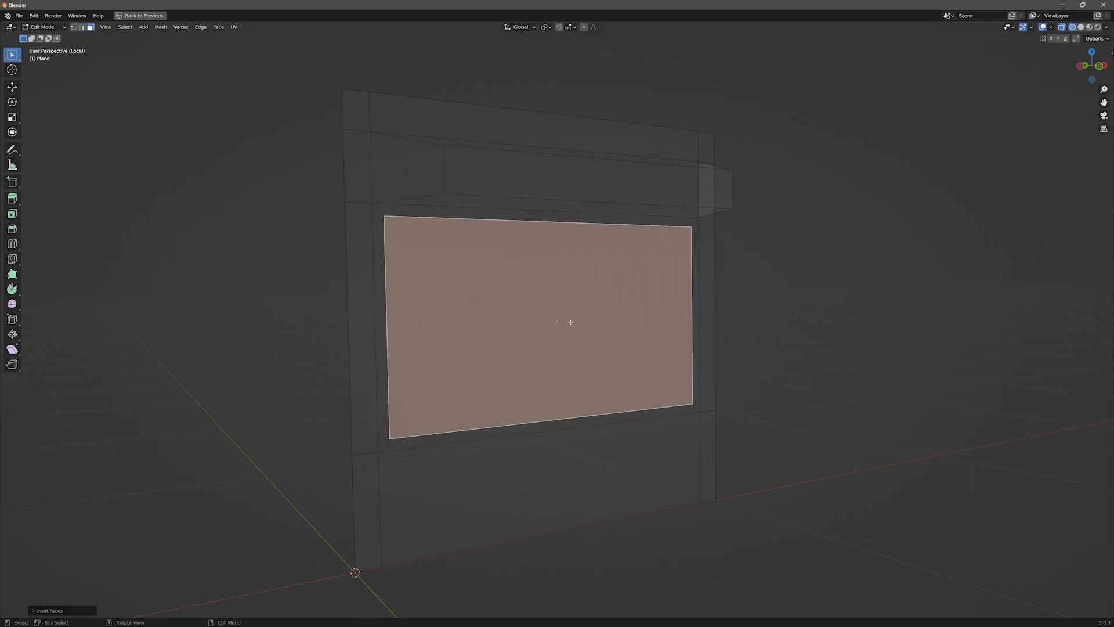
# Step: Select the border faces around the inset central panel and extrude them outward to form a window frame
pyautogui.click(420, 210)
pyautogui.keyDown('shift'); pyautogui.click(556, 216); pyautogui.keyUp('shift')
pyautogui.keyDown('shift'); pyautogui.click(383, 322); pyautogui.keyUp('shift')
pyautogui.keyDown('shift'); pyautogui.click(592, 420); pyautogui.keyUp('shift')
pyautogui.keyDown('shift'); pyautogui.click(706, 327); pyautogui.keyUp('shift')
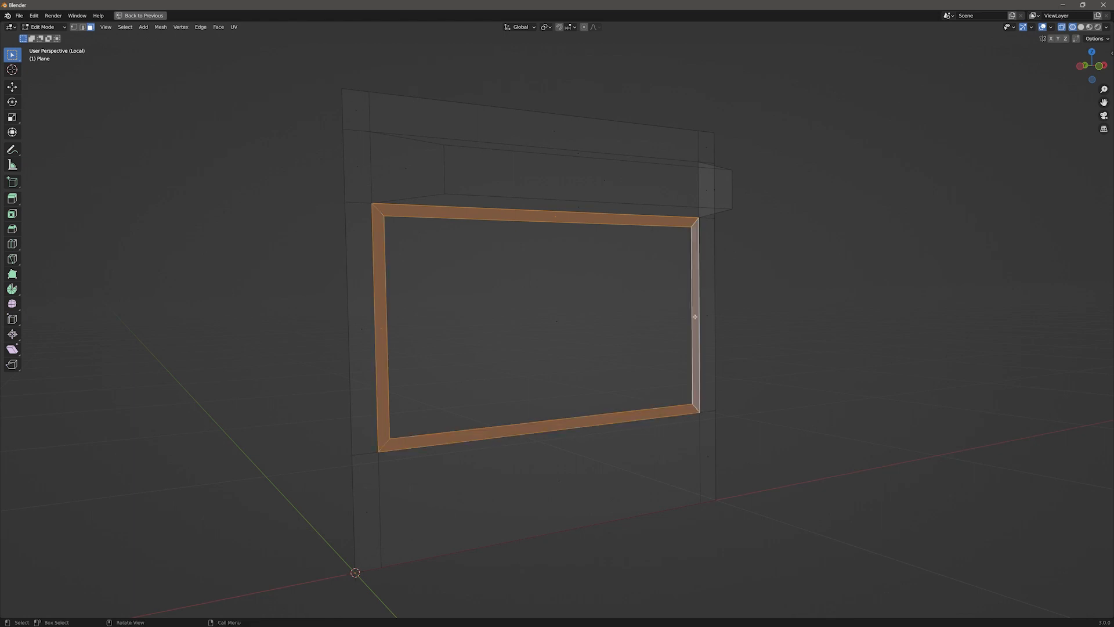
pyautogui.press('e')
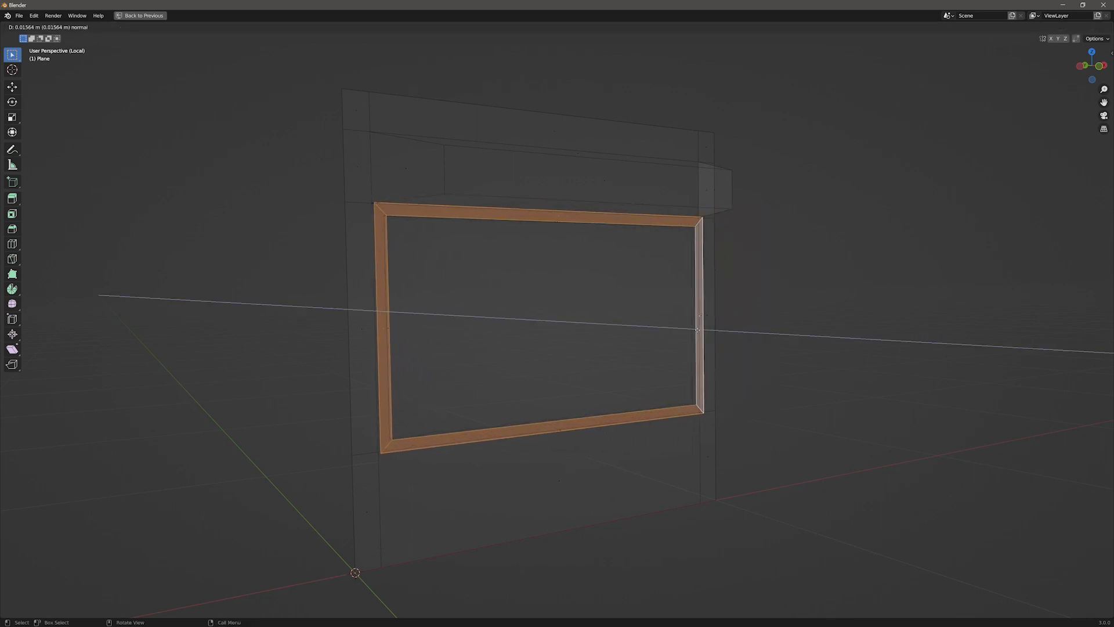
pyautogui.click(698, 329)
pyautogui.moveTo(698, 330); pyautogui.dragTo(546, 371, button='middle')
pyautogui.hotkey('alt', 'a')
pyautogui.hotkey('shift', 'z')
pyautogui.moveTo(683, 296)
pyautogui.mouseDown(button='middle')
pyautogui.moveTo(771, 276)
pyautogui.moveTo(748, 309)
pyautogui.moveTo(722, 293)
pyautogui.mouseUp(button='middle')
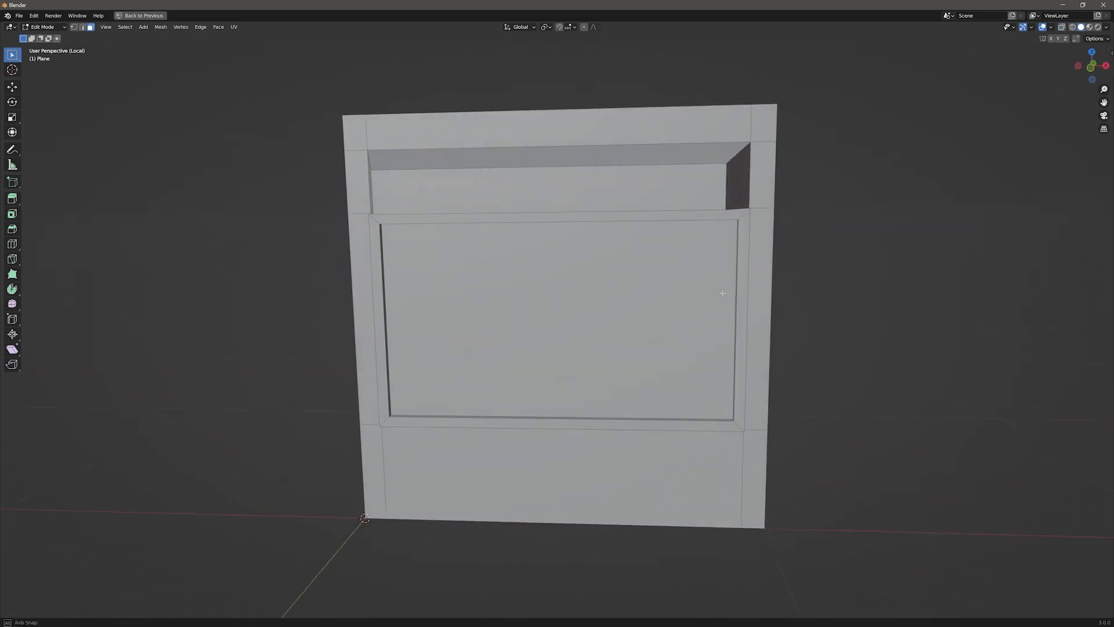
# Step: Switch to the middle wall plane and isolate it in local view
pyautogui.press('KP_Divide')
pyautogui.press('Tab')
pyautogui.click(560, 260)
pyautogui.press('KP_Divide')
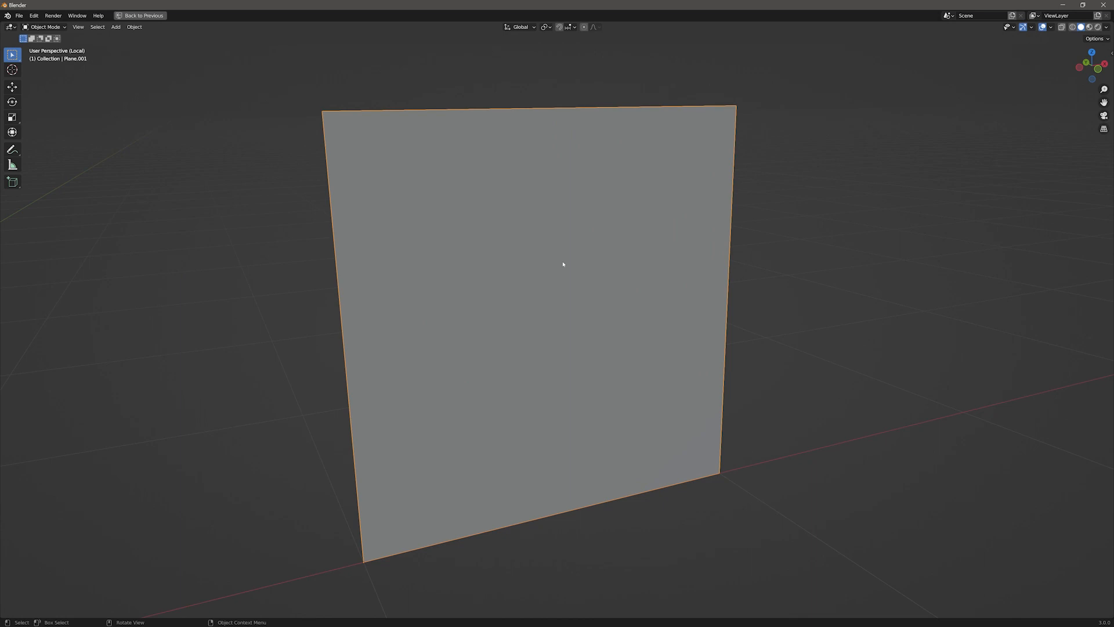
# Step: Add four vertical loop cuts across the middle wall plane
pyautogui.press('Tab')
pyautogui.press('ctrl')
pyautogui.hotkey('ctrl', 'r')
pyautogui.scroll(2, 554, 119)
pyautogui.scroll(1, 556, 119)
pyautogui.click(554, 118)
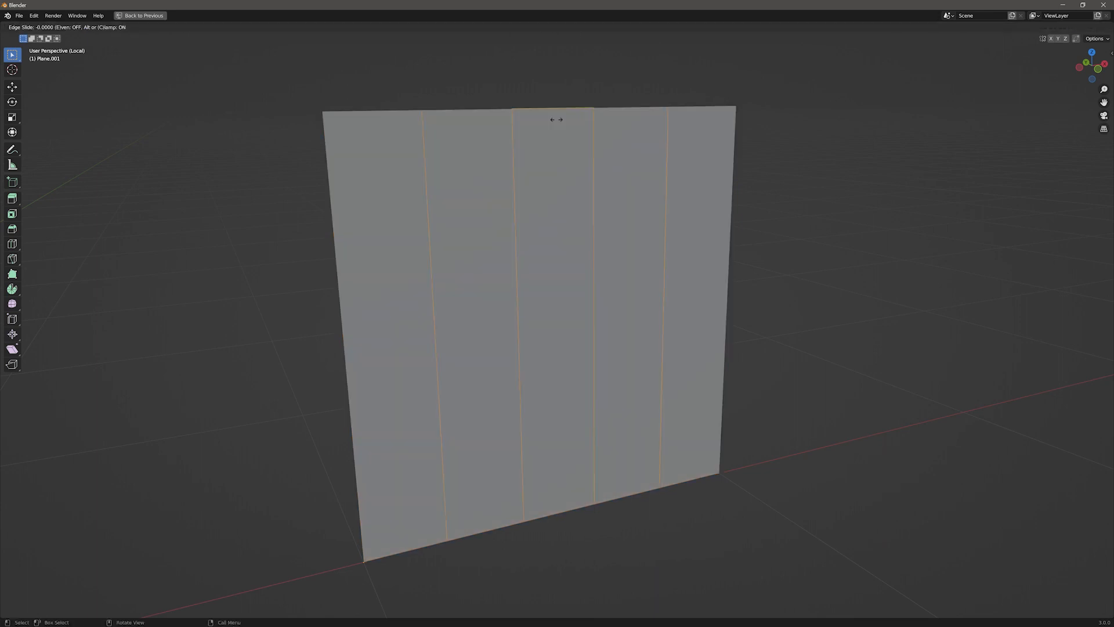
pyautogui.click(572, 236)
# Step: Select the two outer vertical cuts and scale them outward along X toward the plane's side edges
pyautogui.click(428, 233)
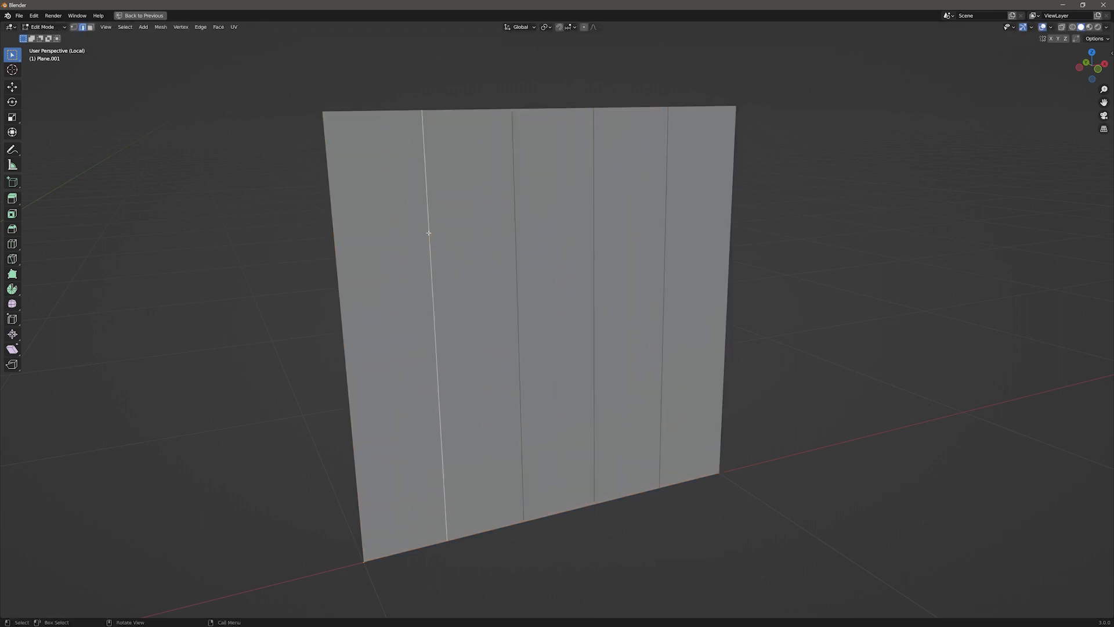
pyautogui.keyDown('shift'); pyautogui.click(666, 222); pyautogui.keyUp('shift')
pyautogui.press('s')
pyautogui.press('x')
pyautogui.click(381, 274)
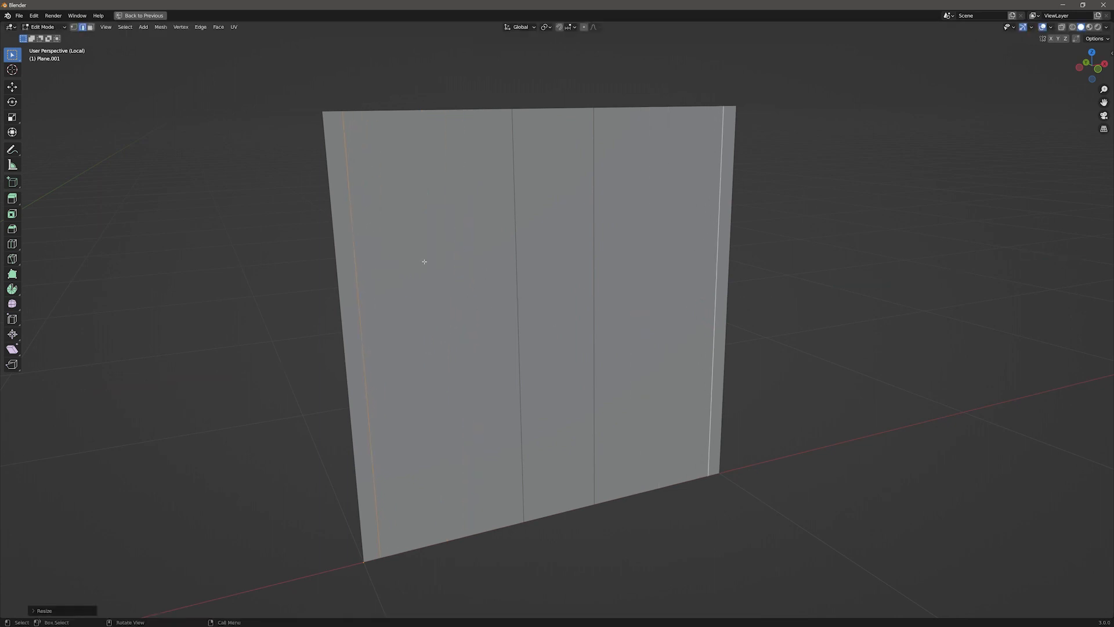
# Step: Select the two inner vertical cuts and scale them together along X into a narrow central divider
pyautogui.click(514, 229)
pyautogui.keyDown('shift'); pyautogui.click(592, 232); pyautogui.keyUp('shift')
pyautogui.press('s')
pyautogui.press('x')
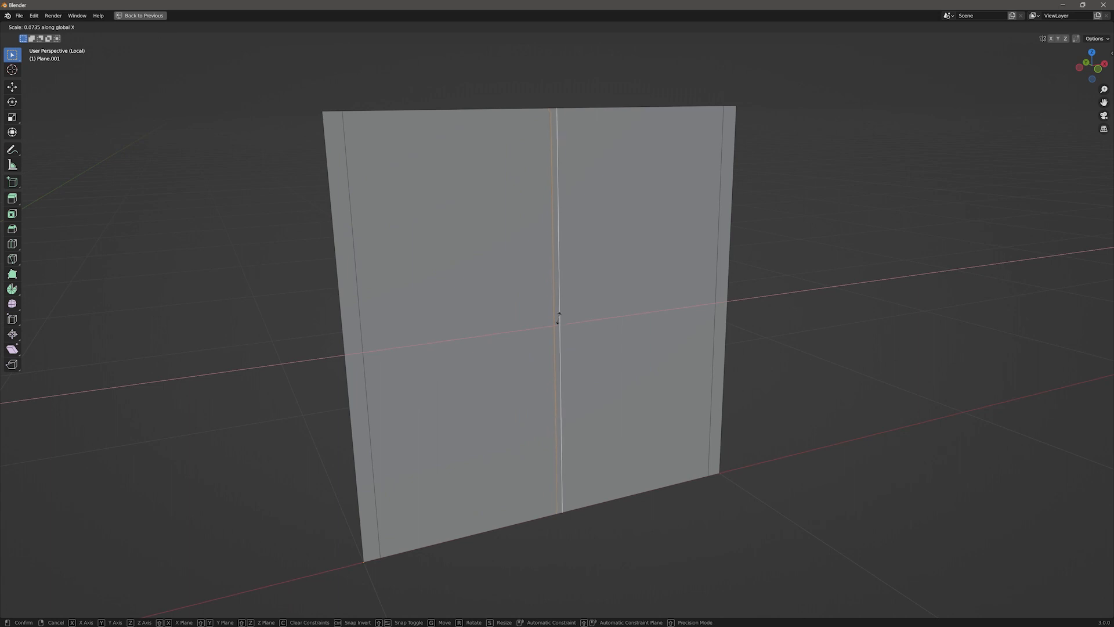
pyautogui.click(558, 319)
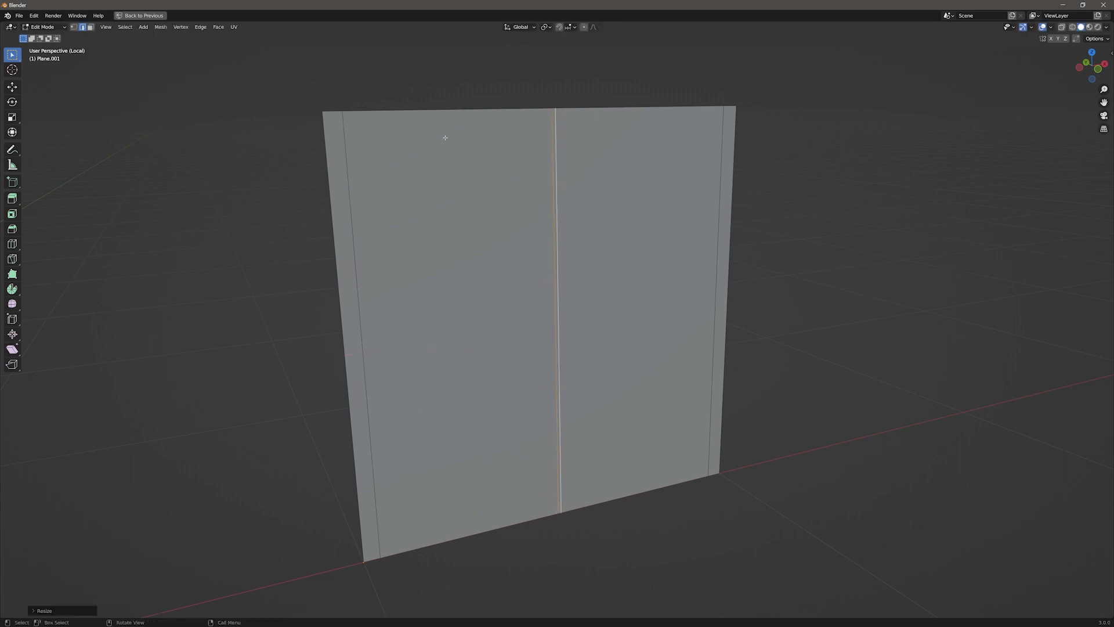
# Step: Add two horizontal loop cuts and slide them upward on the plane
pyautogui.hotkey('ctrl', 'r')
pyautogui.scroll(1, 340, 248)
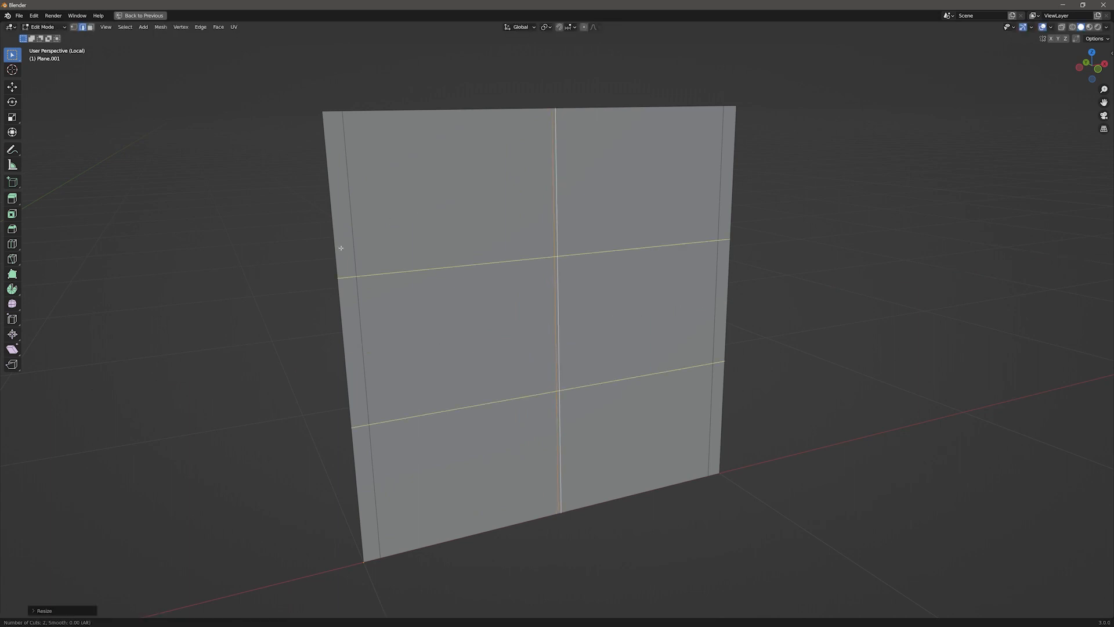
pyautogui.click(339, 245)
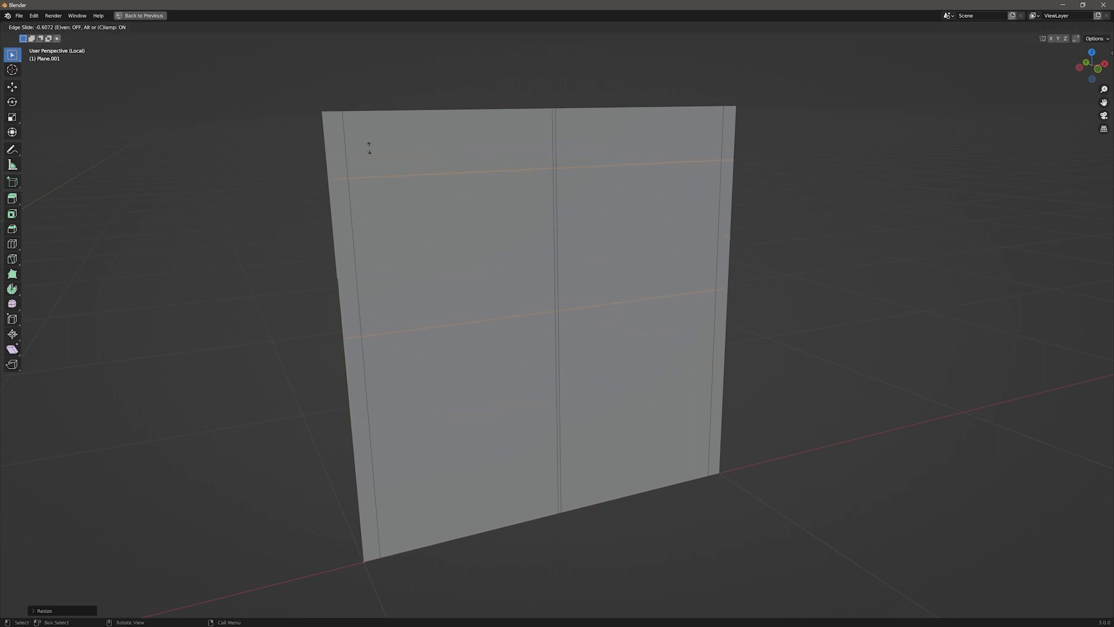
pyautogui.click(369, 147)
# Step: Select the lower horizontal edge loop and move it down along Z toward the plane's bottom
pyautogui.click(389, 334)
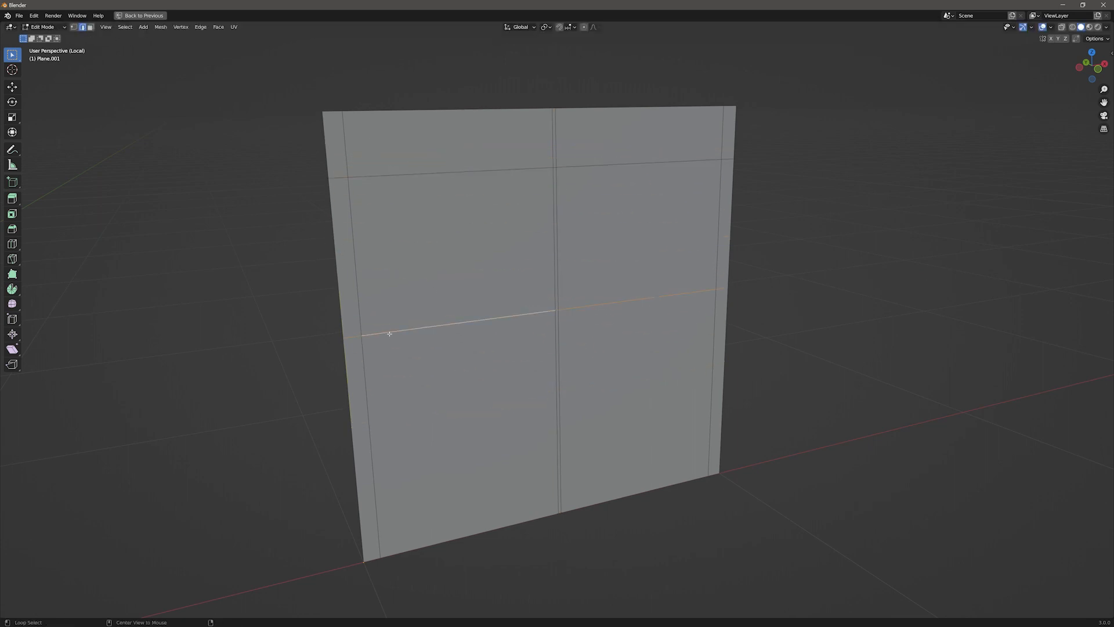
pyautogui.press('g')
pyautogui.press('x')
pyautogui.press('z')
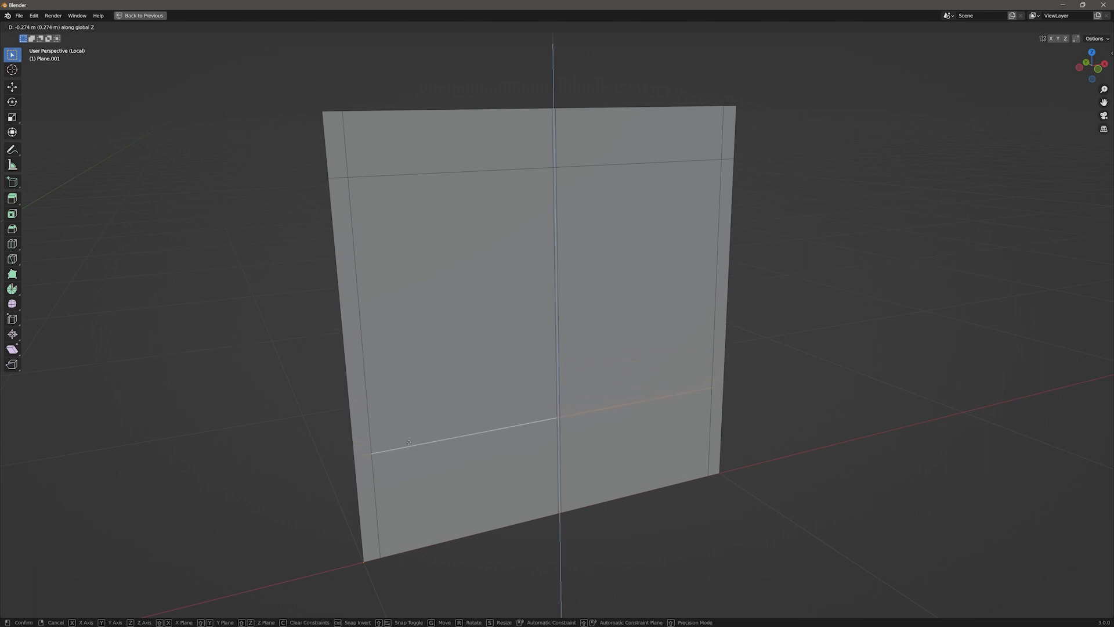
pyautogui.click(409, 450)
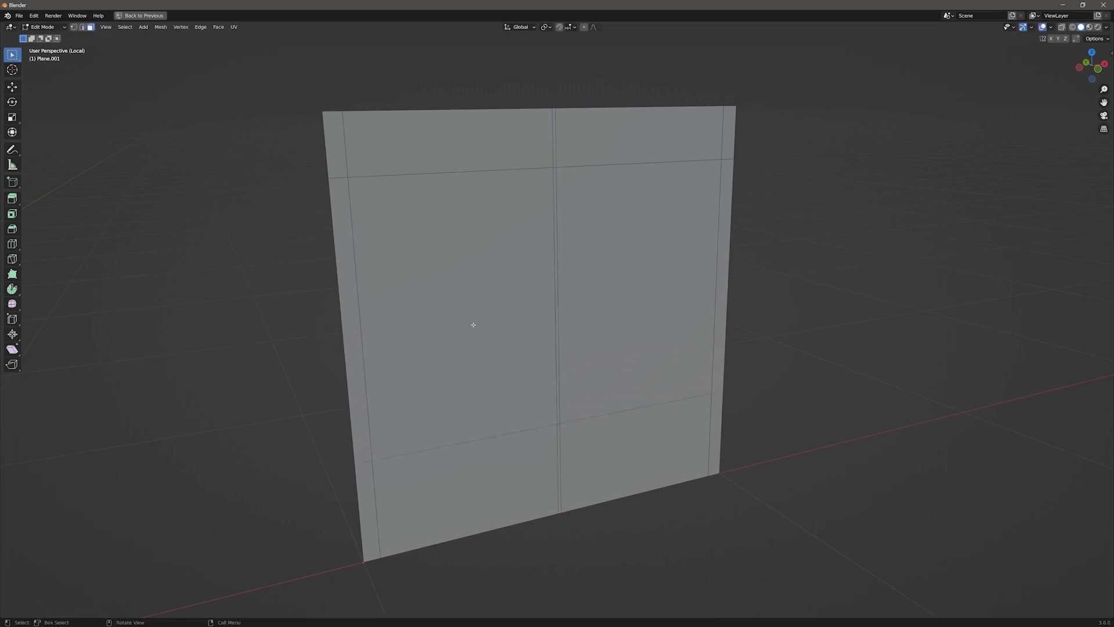
# Step: Select the two large window faces on either side of the divider and inset them
pyautogui.press('3')
pyautogui.click(503, 303)
pyautogui.keyDown('shift'); pyautogui.click(641, 289); pyautogui.keyUp('shift')
pyautogui.press('i')
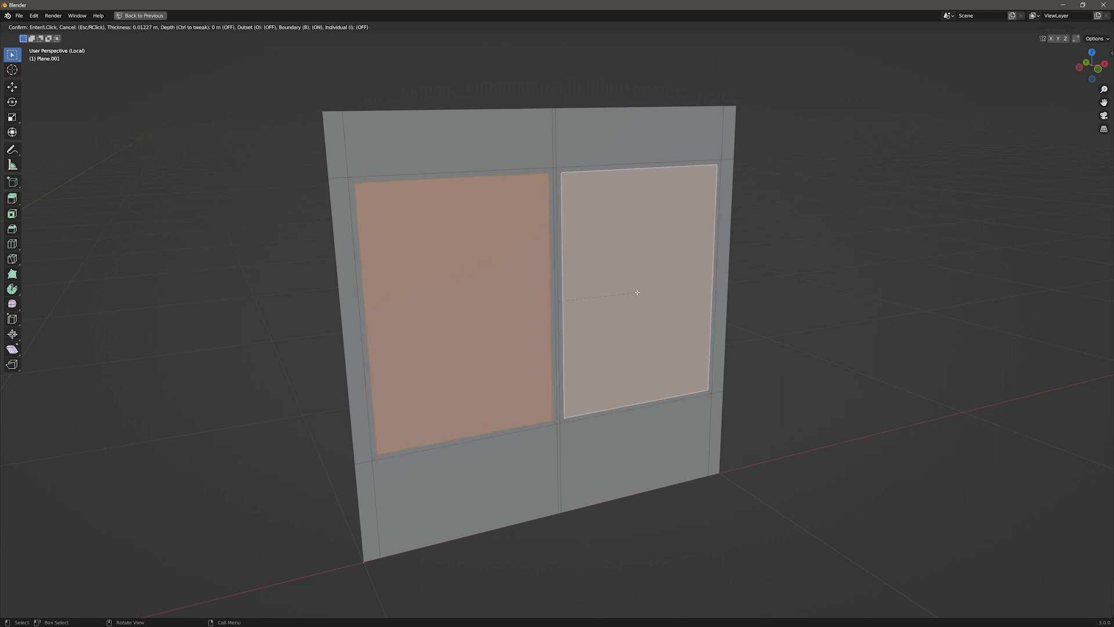
pyautogui.click(564, 254)
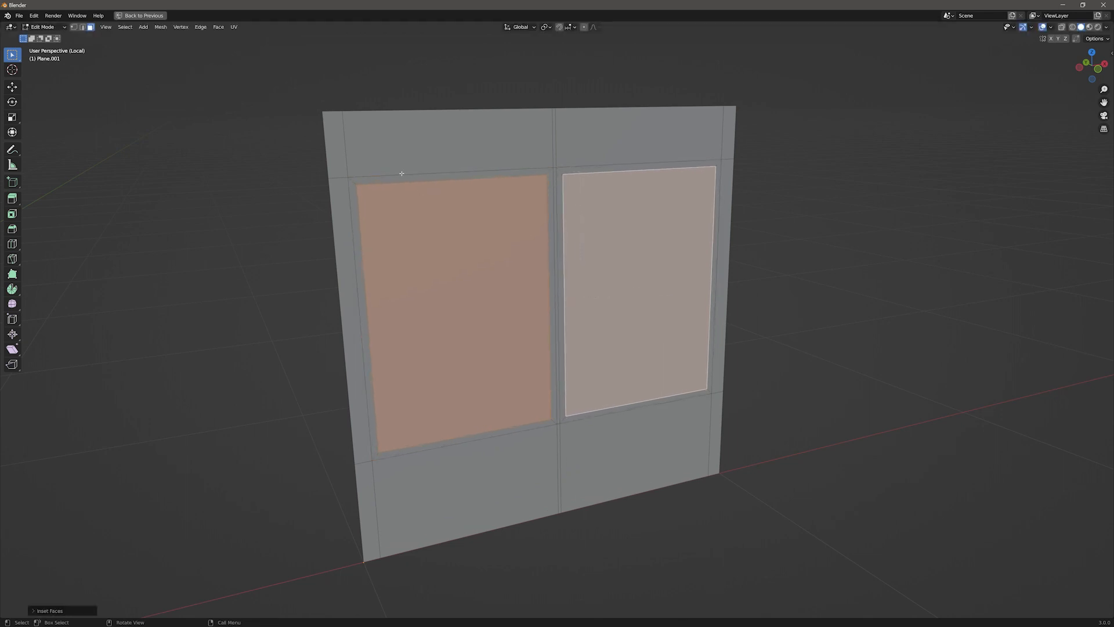
# Step: Select the inset border faces around both windows and extrude them outward as window frames
pyautogui.click(401, 179)
pyautogui.keyDown('shift'); pyautogui.click(352, 200); pyautogui.keyUp('shift')
pyautogui.keyDown('shift'); pyautogui.click(552, 197); pyautogui.keyUp('shift')
pyautogui.keyDown('shift'); pyautogui.click(561, 192); pyautogui.keyUp('shift')
pyautogui.keyDown('shift'); pyautogui.click(580, 170); pyautogui.keyUp('shift')
pyautogui.keyDown('shift'); pyautogui.click(716, 199); pyautogui.keyUp('shift')
pyautogui.keyDown('shift'); pyautogui.click(582, 412); pyautogui.keyUp('shift')
pyautogui.keyDown('shift'); pyautogui.click(504, 431); pyautogui.keyUp('shift')
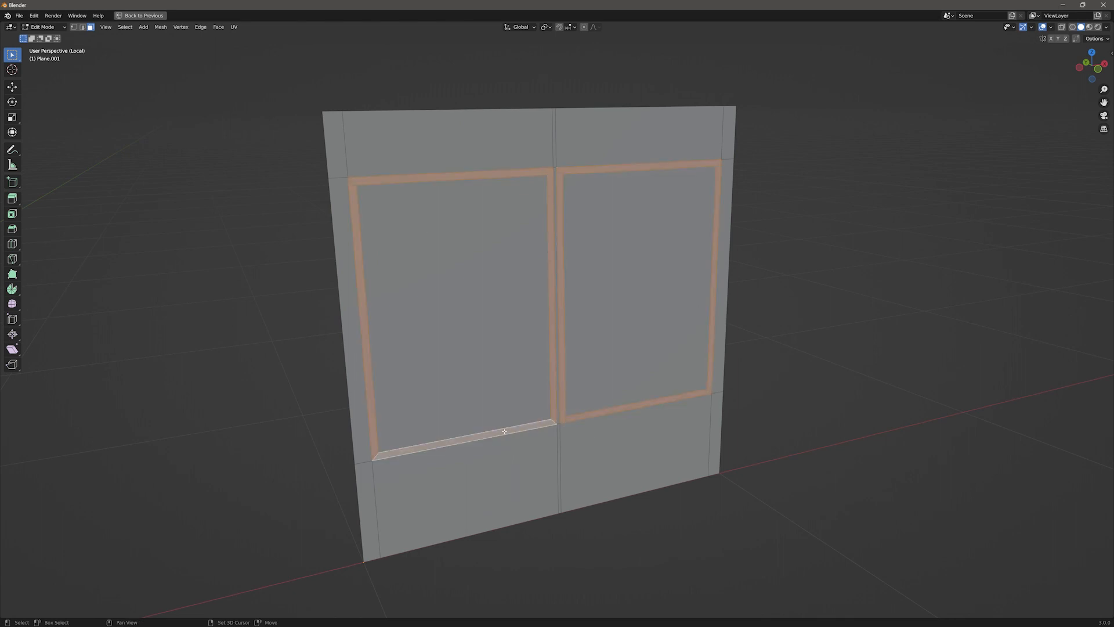
pyautogui.press('e')
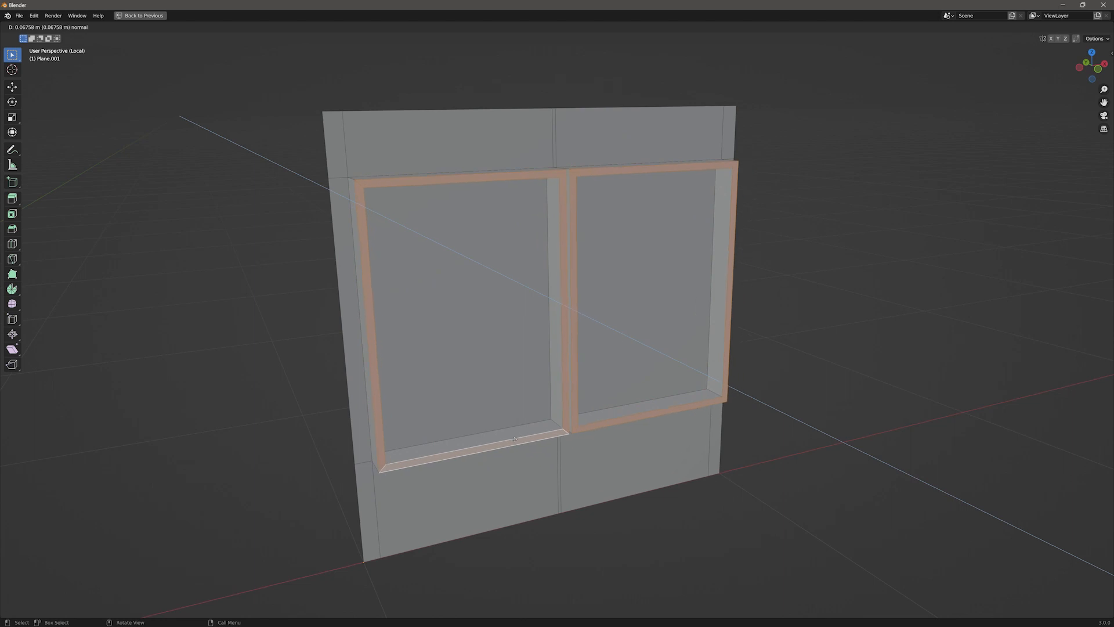
pyautogui.click(507, 433)
pyautogui.press('a')
pyautogui.press('a')
pyautogui.moveTo(659, 309)
pyautogui.mouseDown(button='middle')
pyautogui.moveTo(614, 306)
pyautogui.moveTo(662, 308)
pyautogui.mouseUp(button='middle')
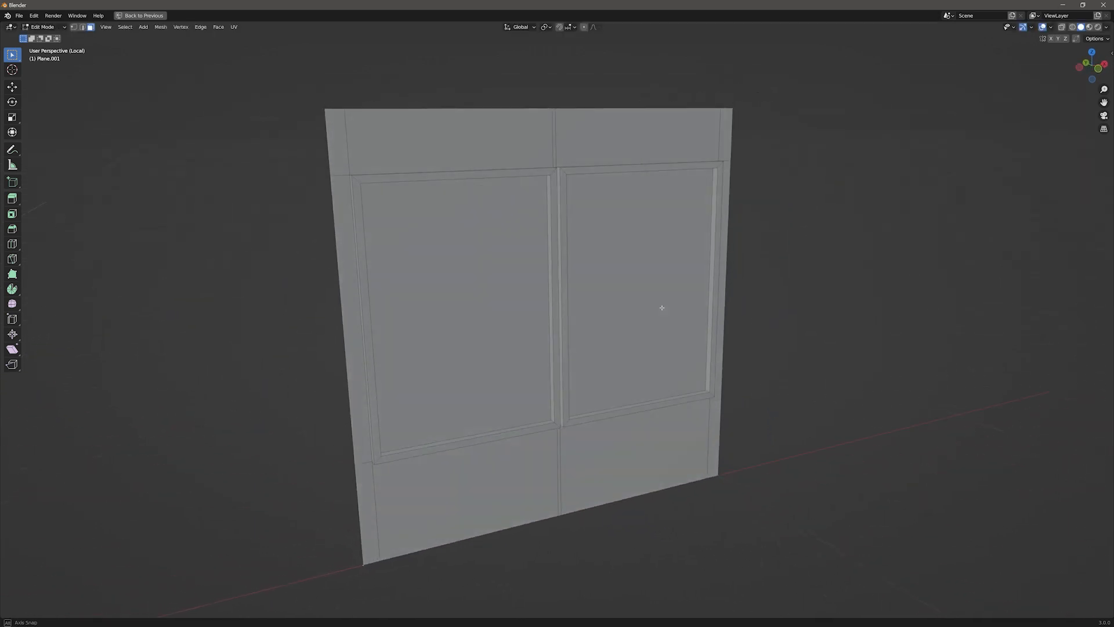
# Step: Switch to the third wall plane, isolate it in local view and enter Edit Mode
pyautogui.press('Tab')
pyautogui.press('KP_Divide')
pyautogui.click(724, 242)
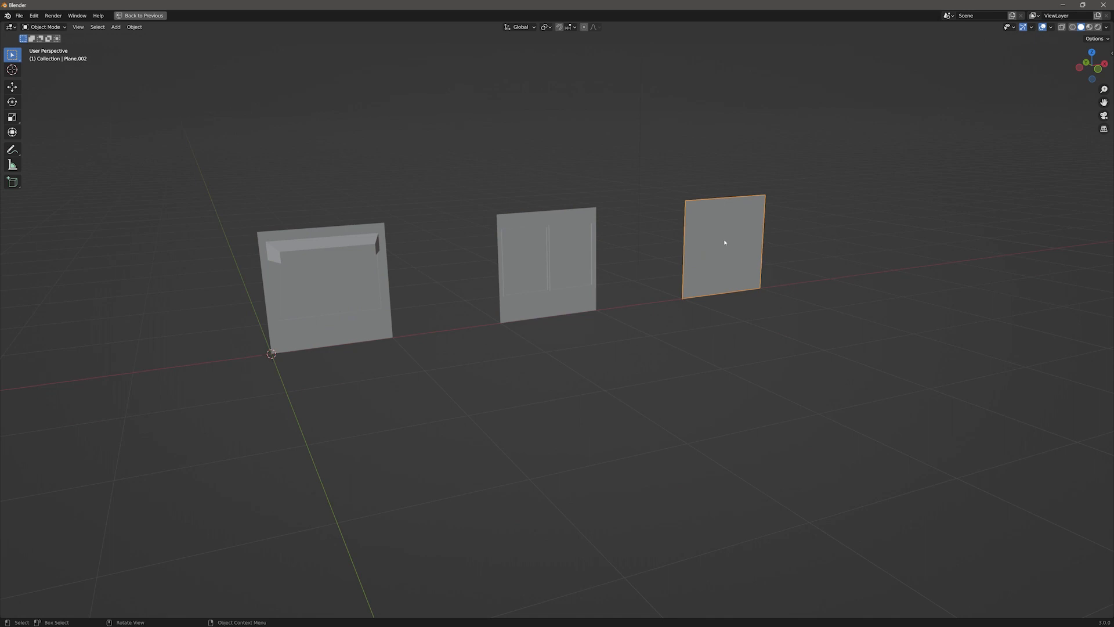
pyautogui.press('KP_Divide')
pyautogui.press('Tab')
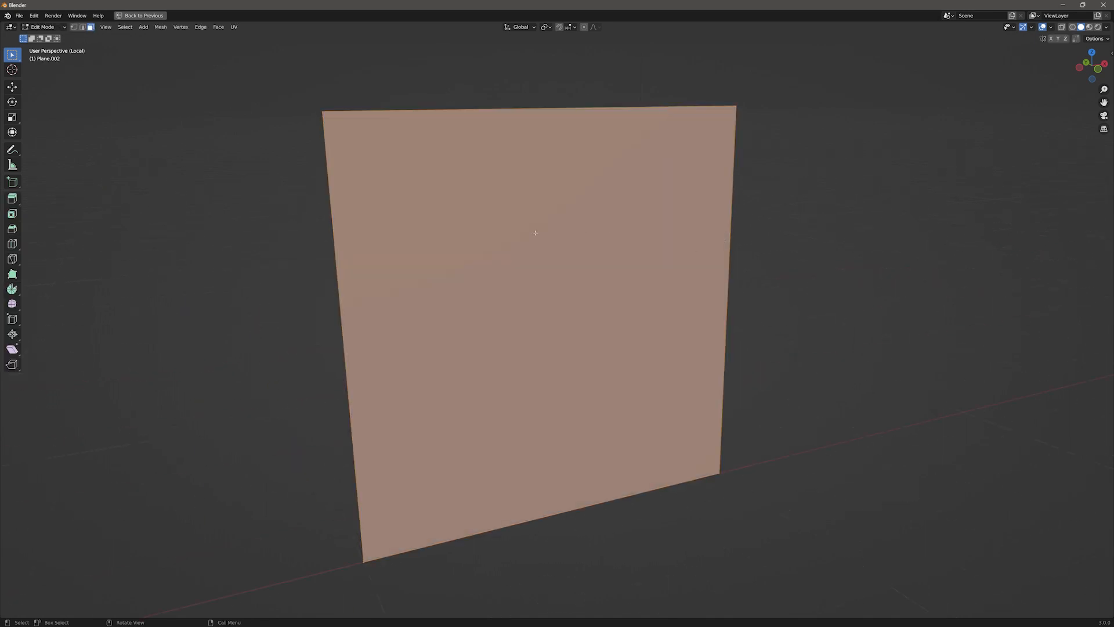
# Step: Add two vertical loop cuts and scale them outward along X near the plane's side edges
pyautogui.hotkey('ctrl', 'r')
pyautogui.scroll(1, 485, 220)
pyautogui.click(525, 201)
pyautogui.click(528, 197)
pyautogui.press('s')
pyautogui.press('x')
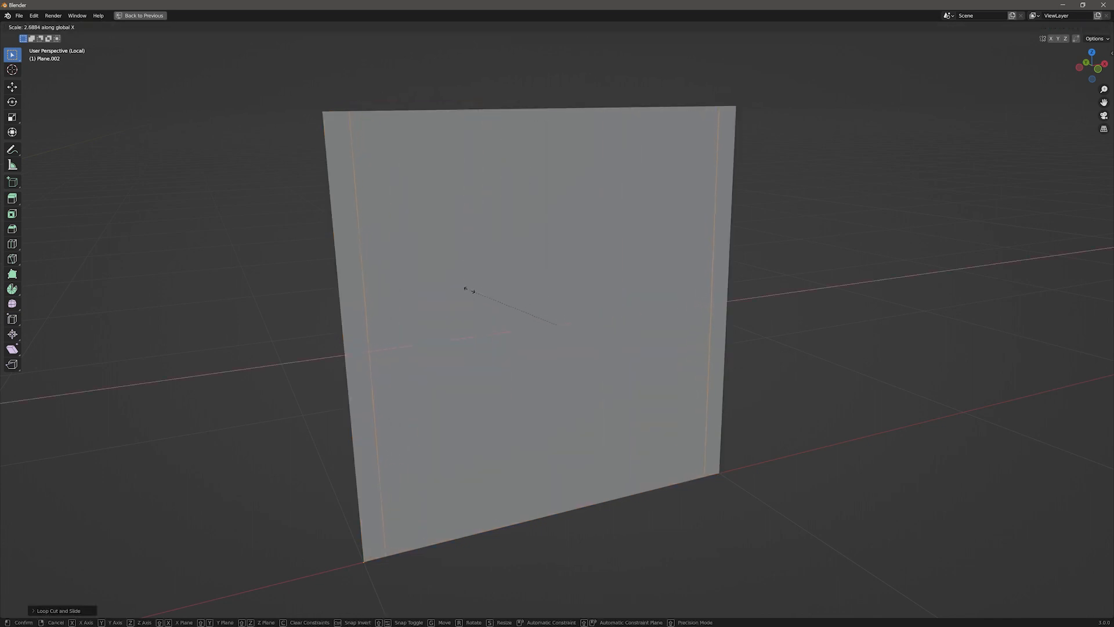
pyautogui.click(470, 290)
# Step: Add several evenly spaced horizontal loop cuts across the third plane
pyautogui.hotkey('ctrl', 'r')
pyautogui.scroll(2, 359, 351)
pyautogui.scroll(7, 359, 350)
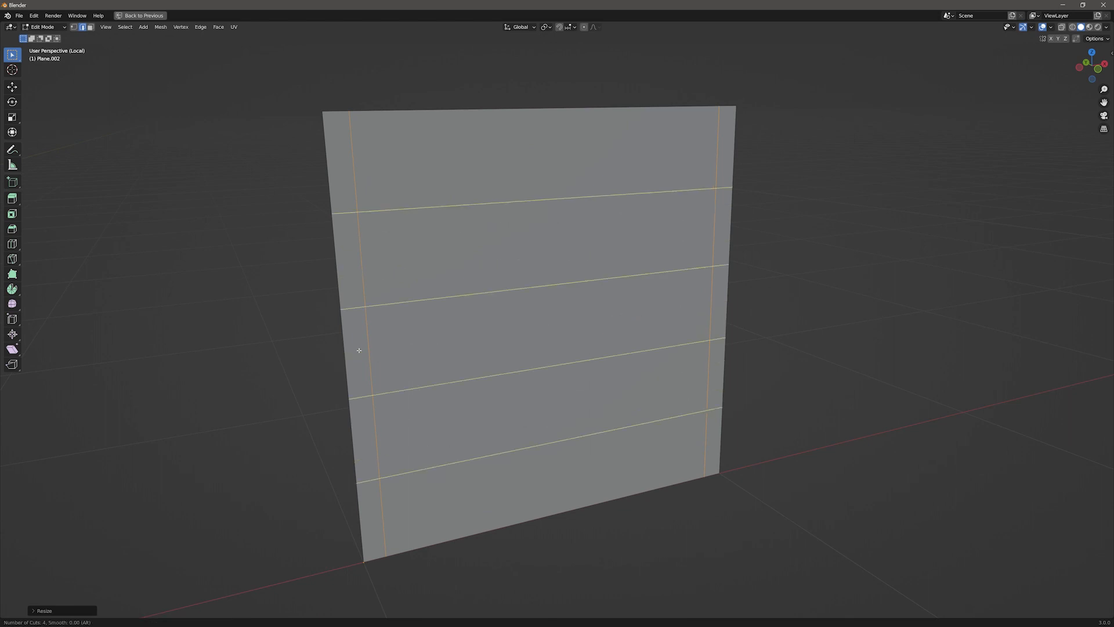
pyautogui.click(360, 350)
pyautogui.rightClick(359, 350)
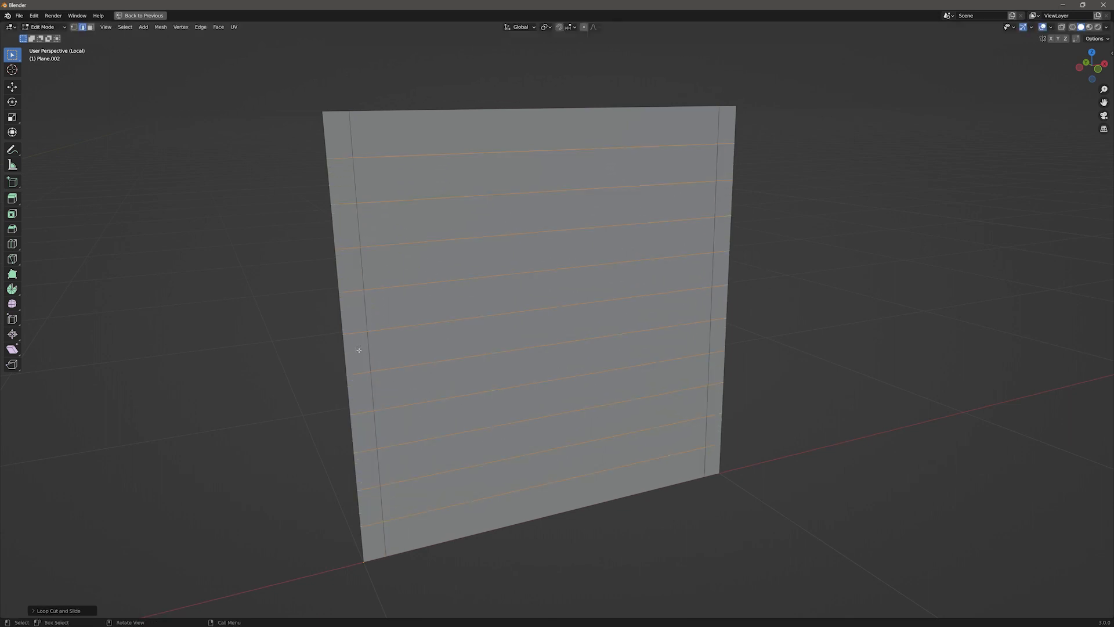
# Step: Select five alternating horizontal strips and inset them
pyautogui.press('3')
pyautogui.keyDown('shift'); pyautogui.click(524, 171); pyautogui.keyUp('shift')
pyautogui.keyDown('shift'); pyautogui.click(519, 253); pyautogui.keyUp('shift')
pyautogui.keyDown('shift'); pyautogui.click(516, 325); pyautogui.keyUp('shift')
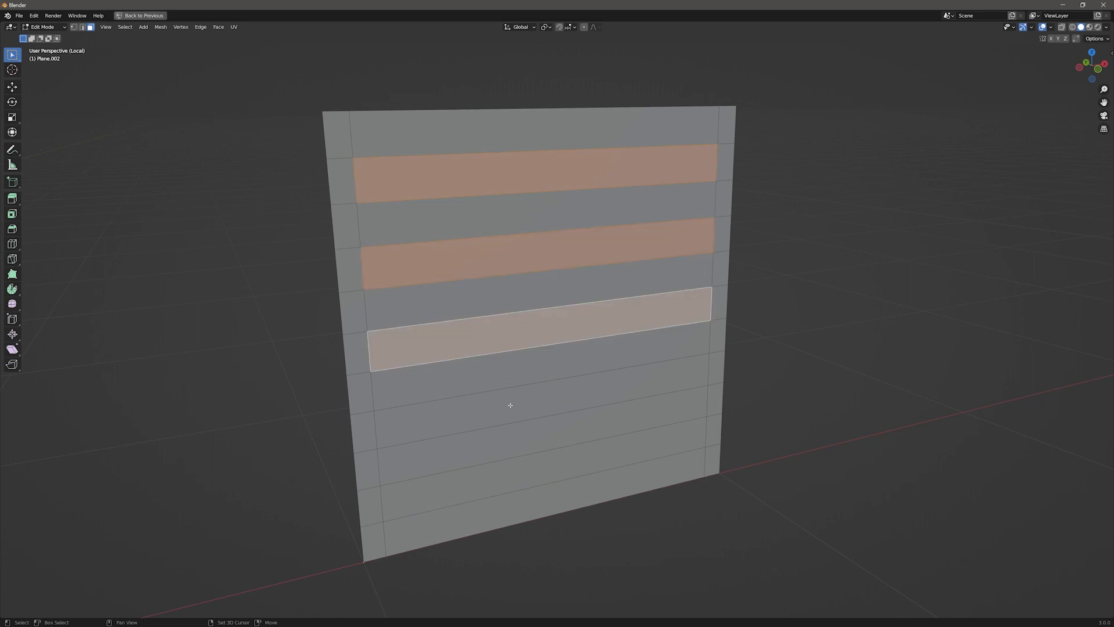
pyautogui.keyDown('shift'); pyautogui.click(515, 397); pyautogui.keyUp('shift')
pyautogui.keyDown('shift'); pyautogui.click(513, 477); pyautogui.keyUp('shift')
pyautogui.press('i')
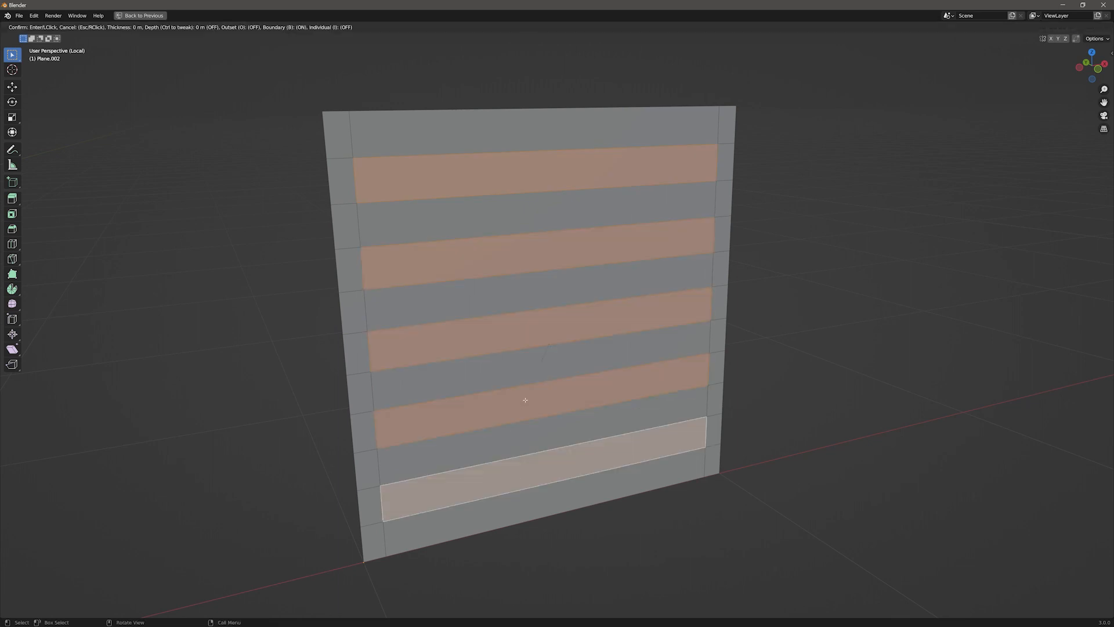
pyautogui.click(526, 393)
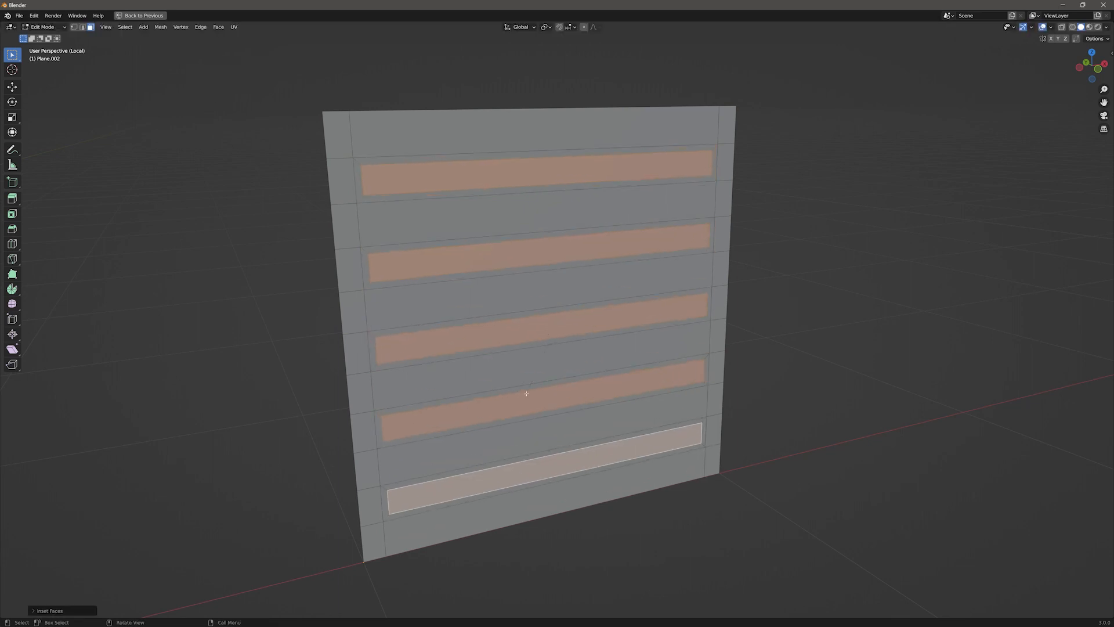
# Step: Move the inset strips back along Y into the wall to form recessed slats
pyautogui.press('g')
pyautogui.press('y')
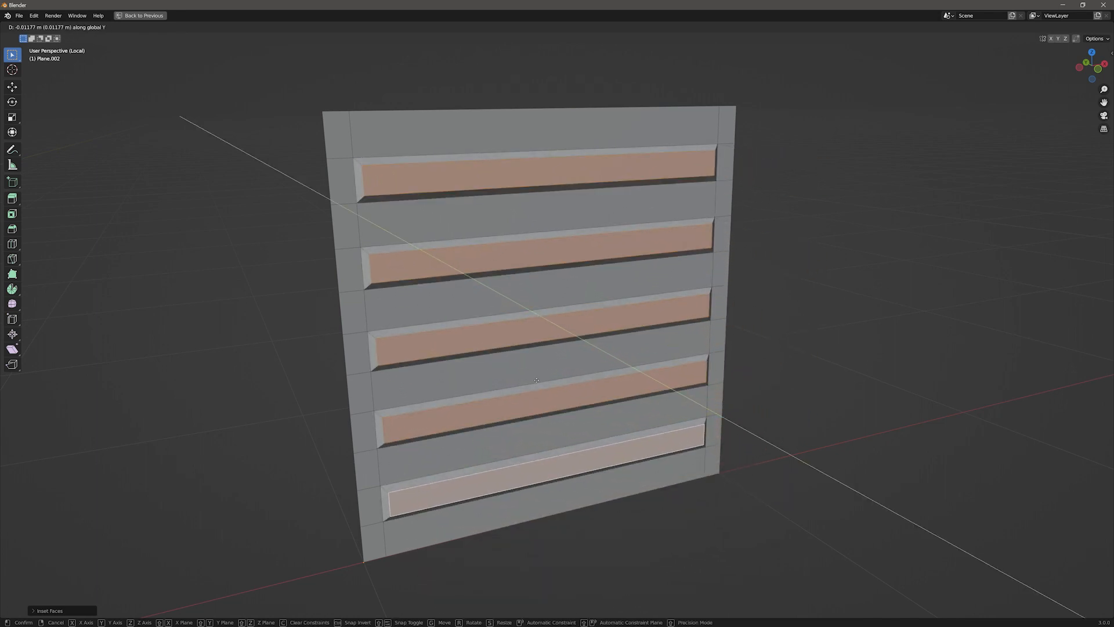
pyautogui.click(492, 350)
pyautogui.press('Tab')
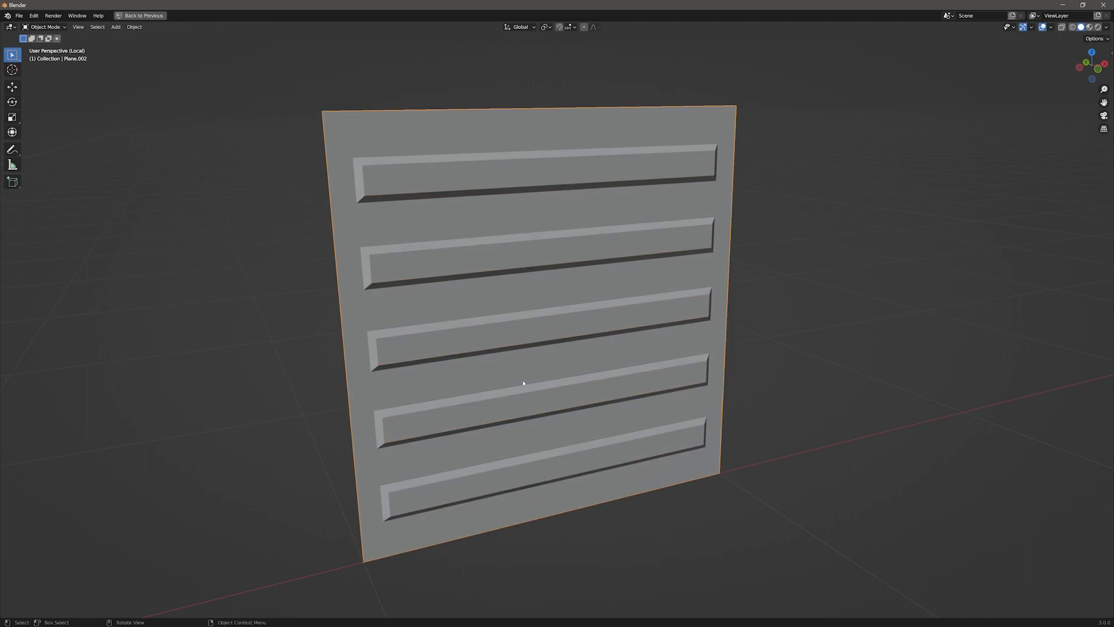
# Step: Create a new collection named Wall Panels in the outliner
pyautogui.press('/')
pyautogui.moveTo(569, 363)
pyautogui.mouseDown(button='middle')
pyautogui.moveTo(530, 323)
pyautogui.moveTo(535, 333)
pyautogui.moveTo(408, 323)
pyautogui.moveTo(531, 347)
pyautogui.mouseUp(button='middle')
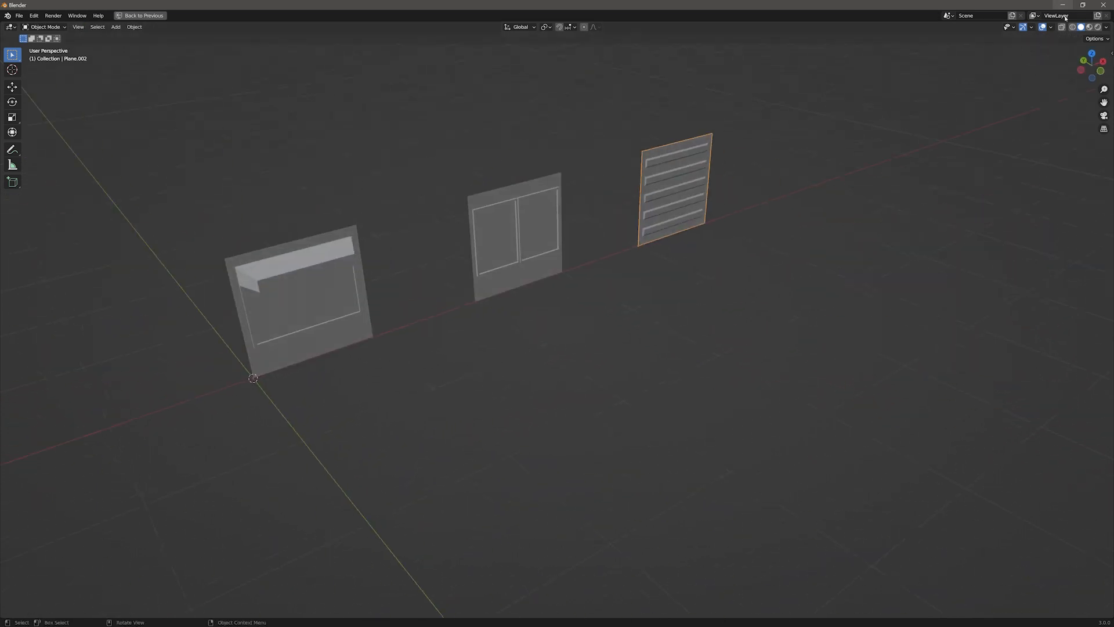
pyautogui.click(1089, 27)
pyautogui.moveTo(1092, 99)
pyautogui.mouseDown(button='middle')
pyautogui.moveTo(1071, 86)
pyautogui.moveTo(1093, 84)
pyautogui.mouseUp(button='middle')
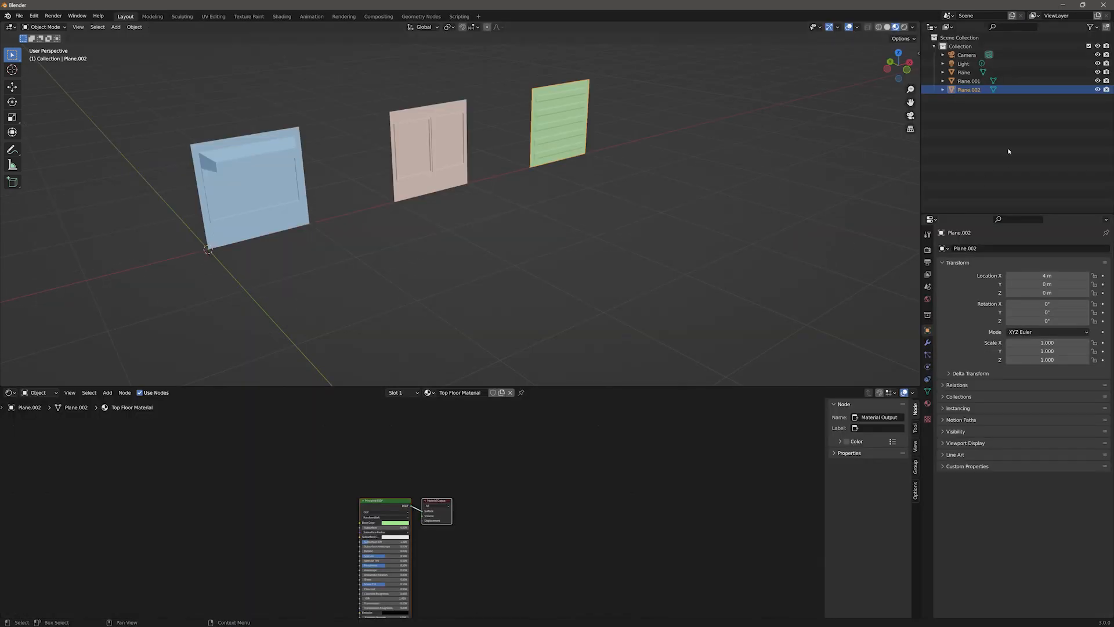
pyautogui.rightClick(967, 147)
pyautogui.click(971, 145)
pyautogui.press('F2')
pyautogui.write('Wall Panels')
pyautogui.press('Return')
# Step: Move the three wall planes into the Wall Panels collection
pyautogui.click(967, 73)
pyautogui.keyDown('shift'); pyautogui.click(968, 90); pyautogui.keyUp('shift')
pyautogui.moveTo(968, 90); pyautogui.dragTo(965, 99)
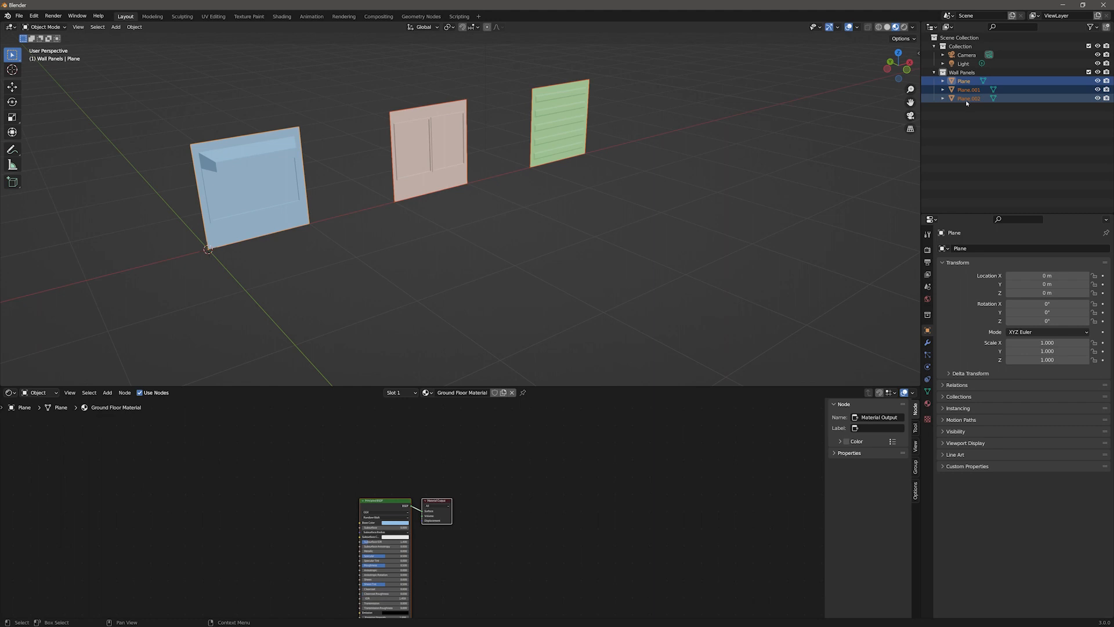
# Step: Rename the three planes Ground Floors, Mid Floors2 and Top Floors
pyautogui.doubleClick(964, 82)
pyautogui.write('Ground Floors')
pyautogui.press('Return')
pyautogui.doubleClick(977, 90)
pyautogui.write('Mid Floors2')
pyautogui.press('Return')
pyautogui.doubleClick(968, 98)
pyautogui.write('Top Floors')
pyautogui.press('Return')
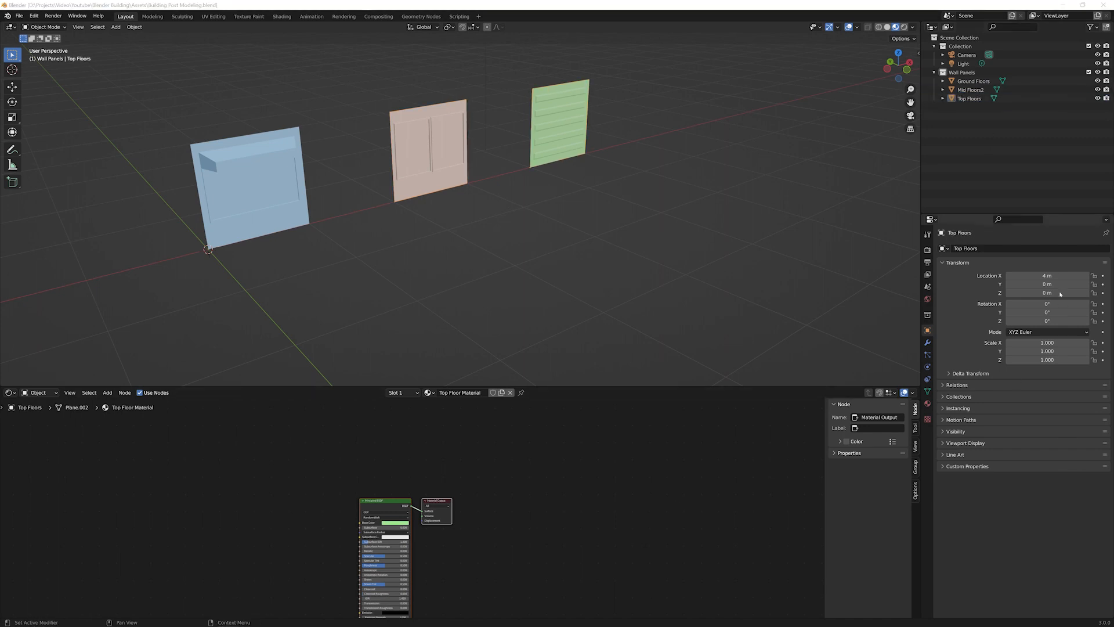
# Step: Hide the Wall Panels collection from the viewport
pyautogui.click(1098, 73)
pyautogui.scroll(-5, 317, 254)
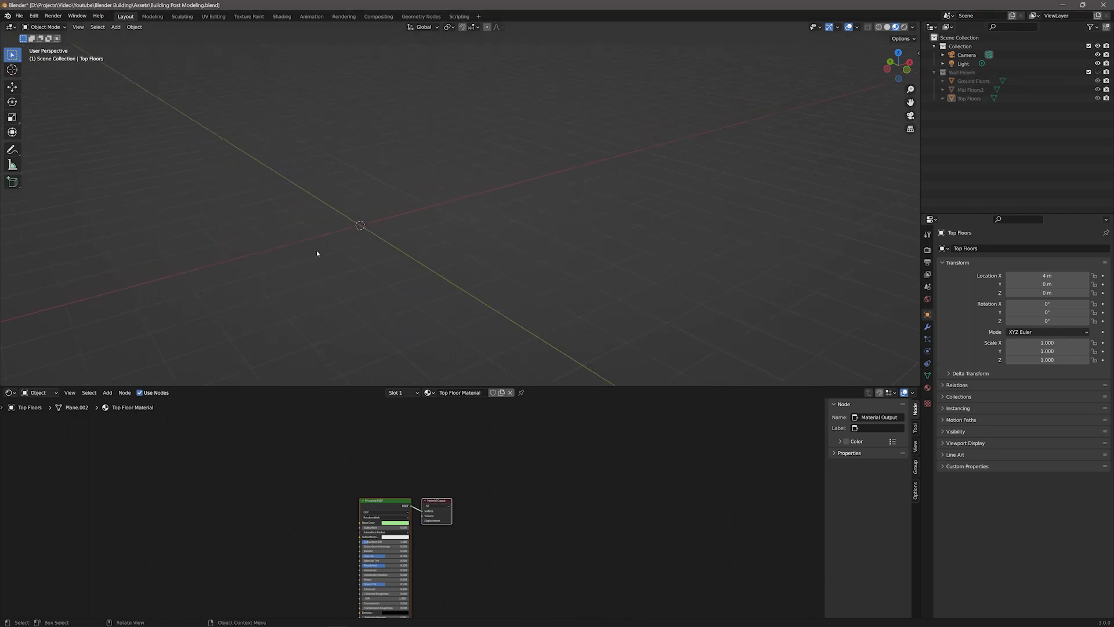
# Step: Add a cube mesh to the scene
pyautogui.press('F3')
pyautogui.write('cube')
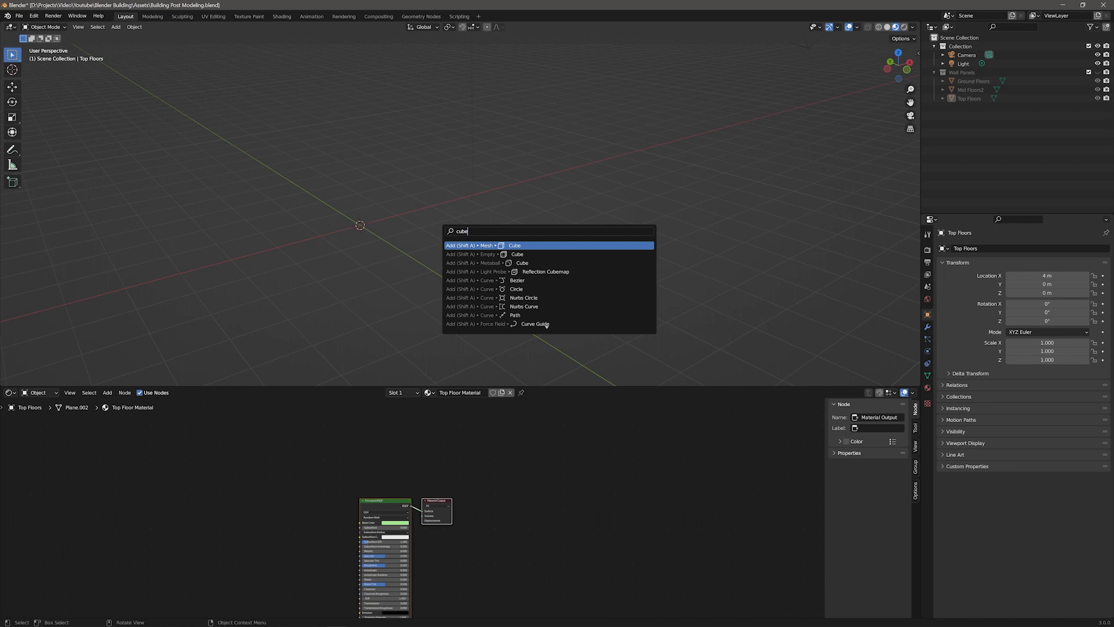
pyautogui.press('Return')
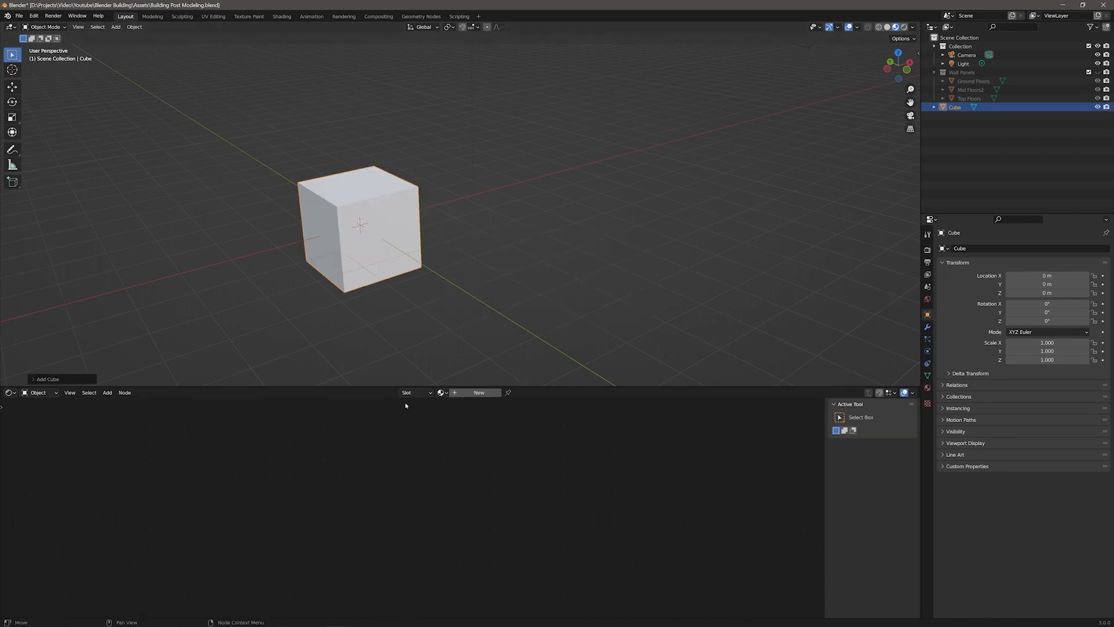
# Step: Switch the lower editor to the Geometry Node Editor and create a new node group named Building
pyautogui.click(9, 392)
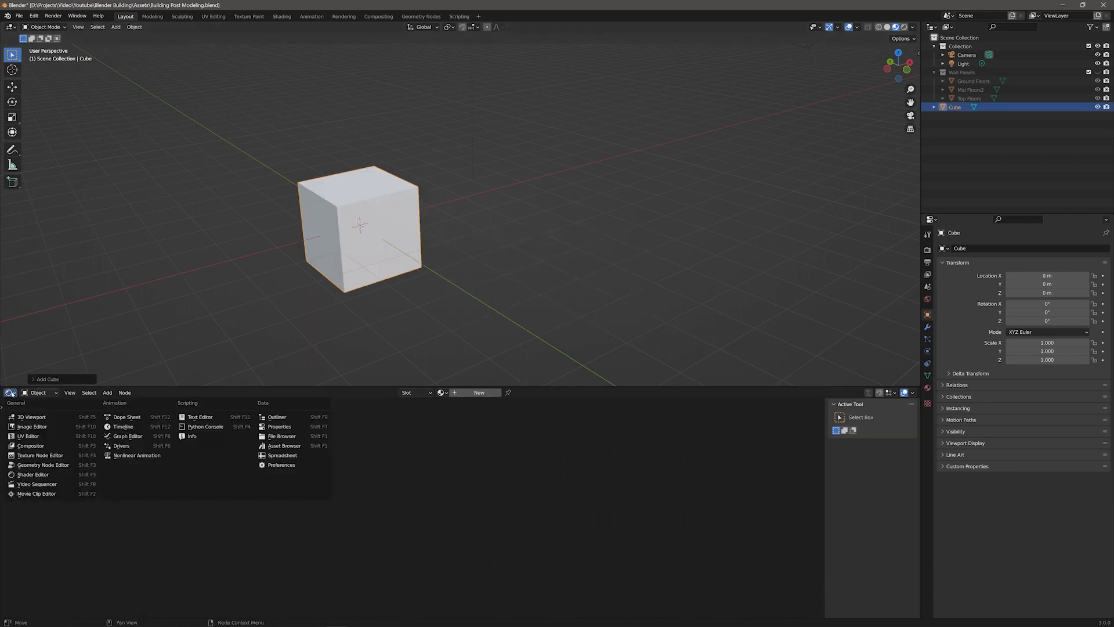
pyautogui.click(26, 465)
pyautogui.click(444, 393)
pyautogui.doubleClick(443, 392)
pyautogui.write('Building')
pyautogui.press('Return')
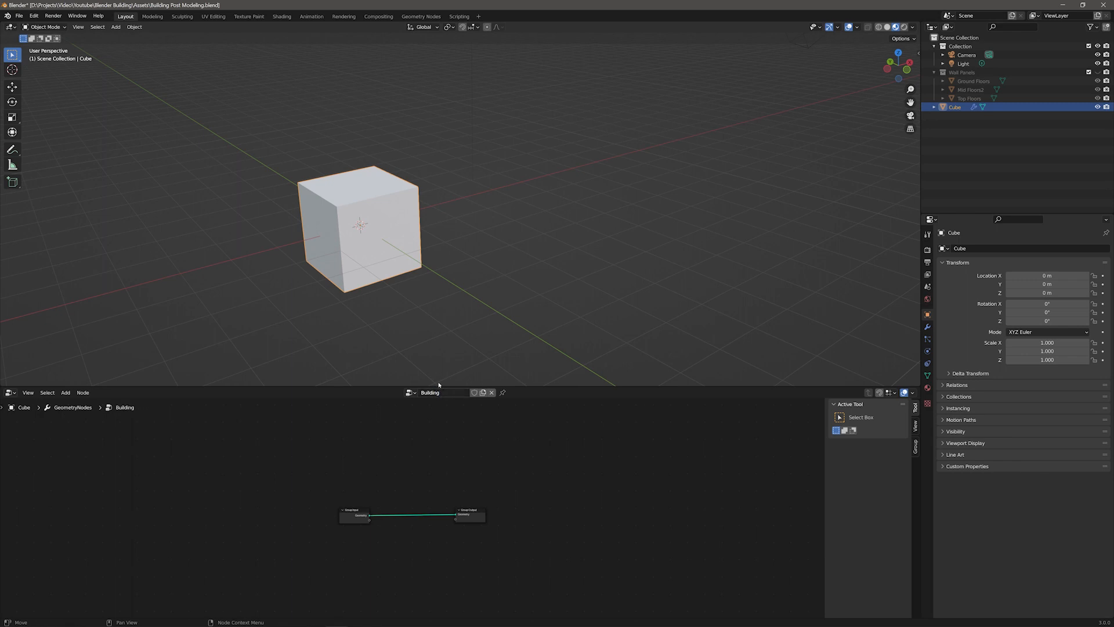
# Step: Add a Grid node and connect its Mesh output to the Group Output's Geometry
pyautogui.scroll(3, 443, 525)
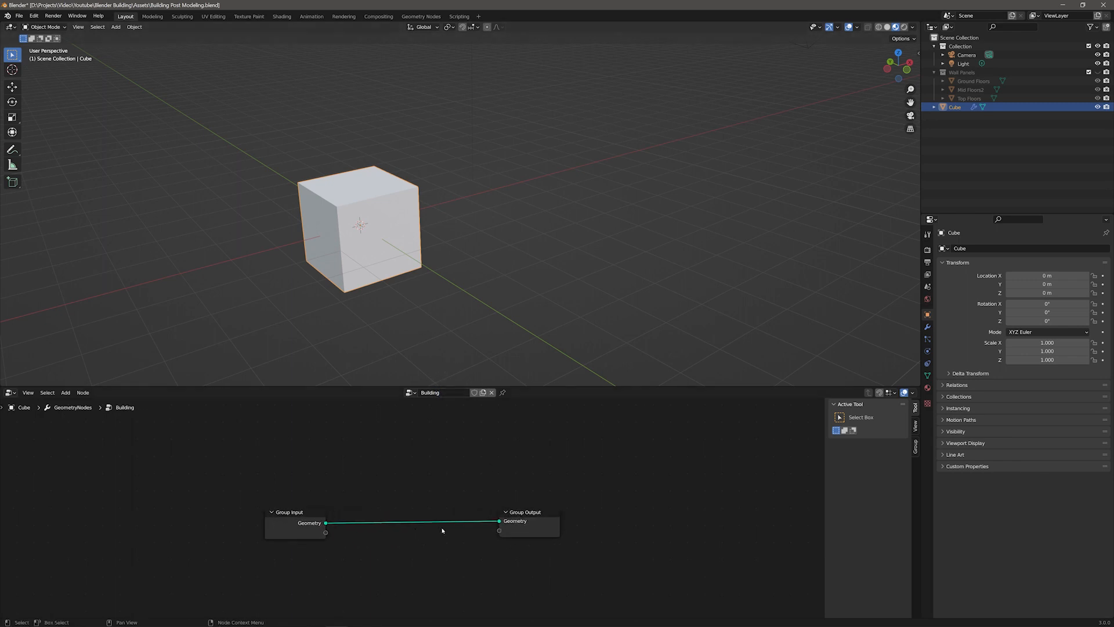
pyautogui.scroll(3, 443, 530)
pyautogui.moveTo(482, 578); pyautogui.dragTo(407, 542, button='middle')
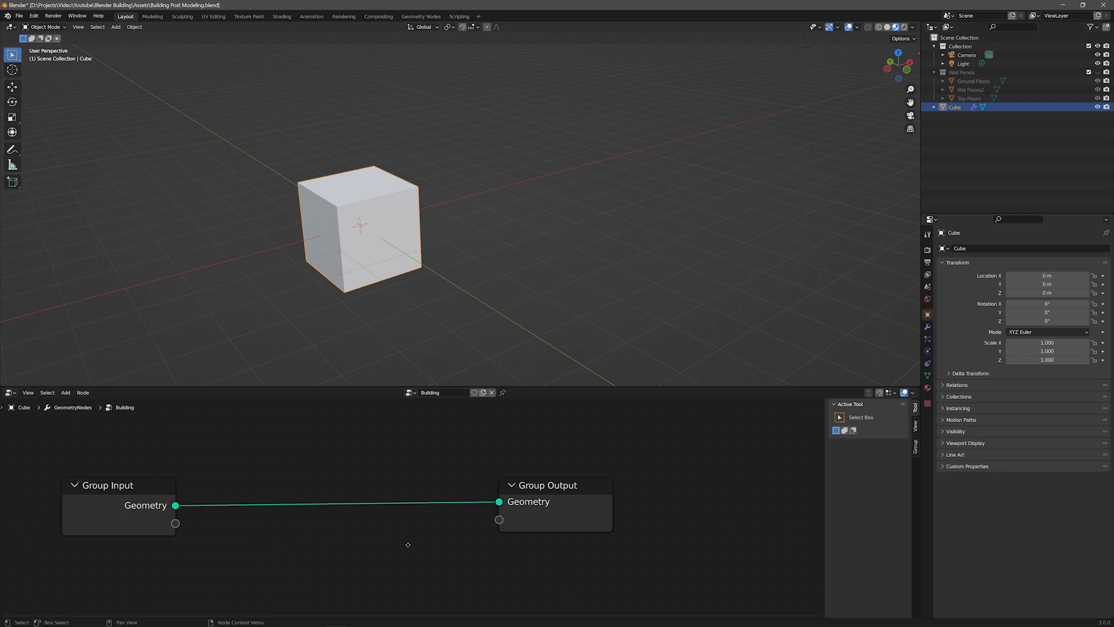
pyautogui.scroll(-2, 408, 510)
pyautogui.click(510, 499)
pyautogui.moveTo(511, 498); pyautogui.dragTo(730, 496)
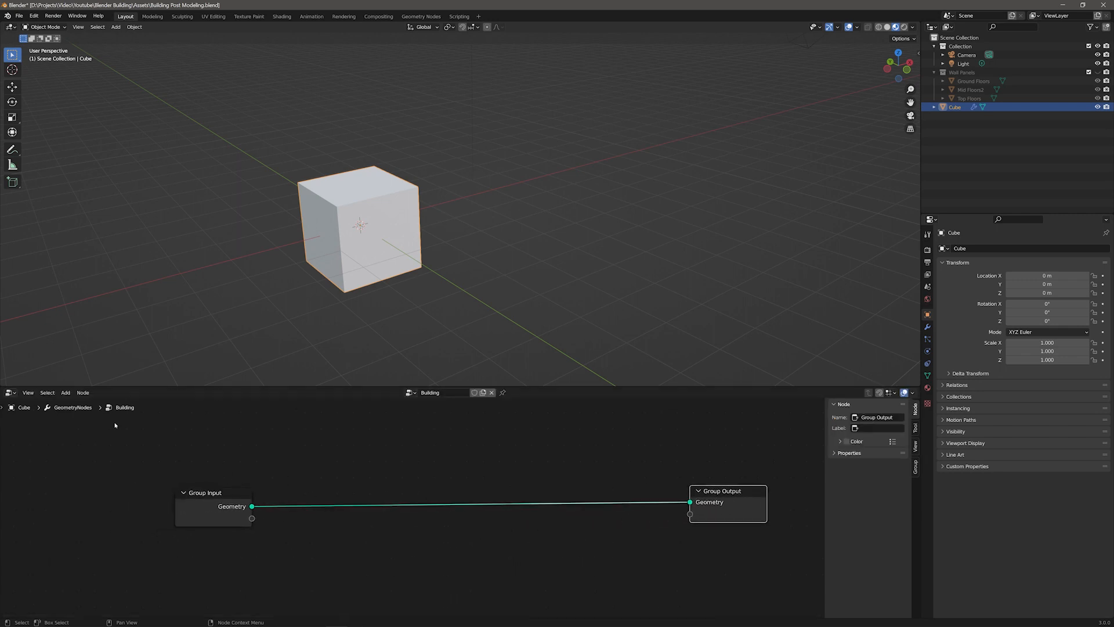
pyautogui.press('F3')
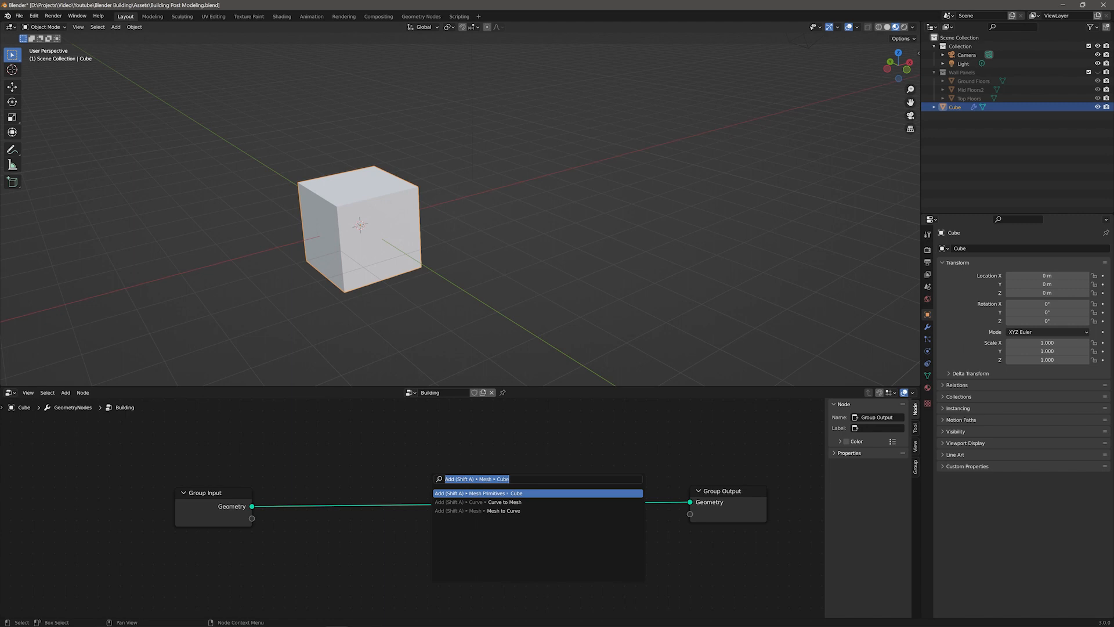
pyautogui.write('grid')
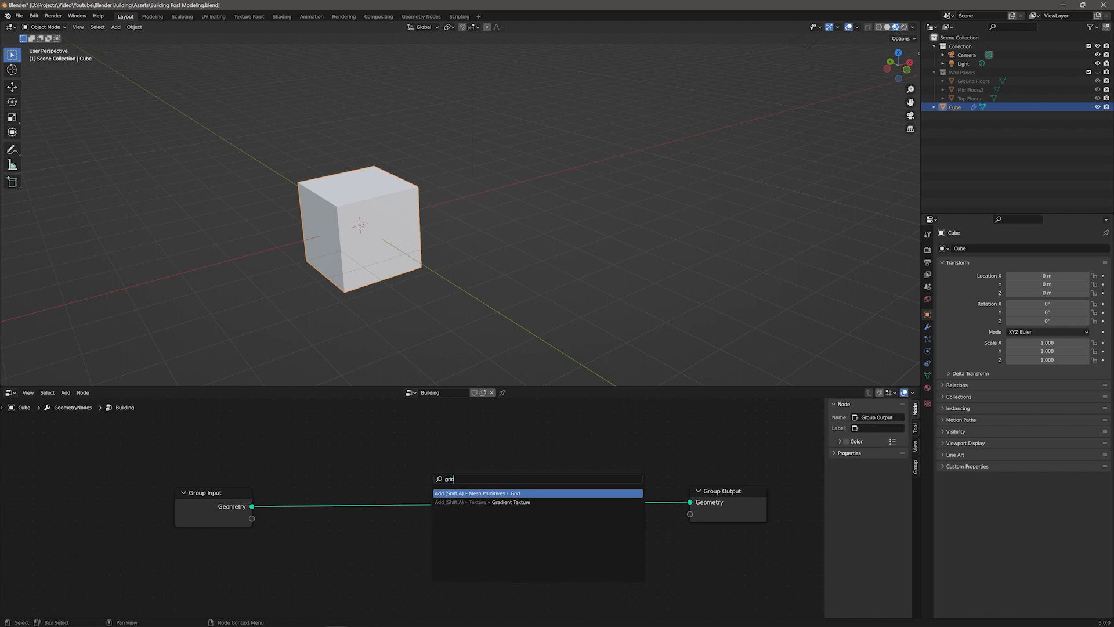
pyautogui.press('Return')
pyautogui.click(444, 525)
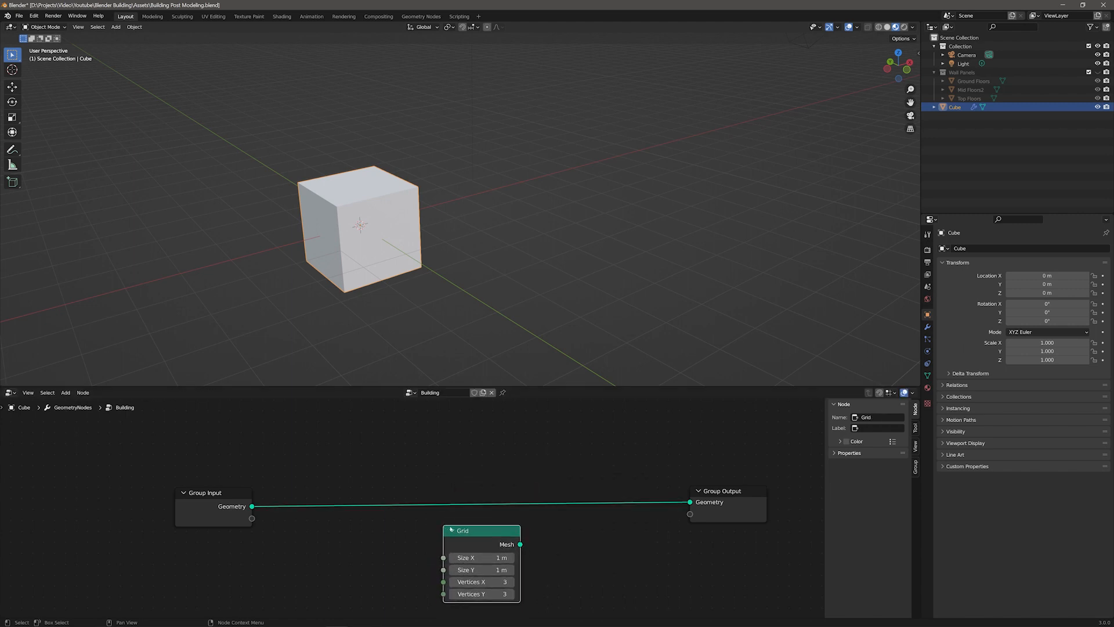
pyautogui.moveTo(521, 544); pyautogui.dragTo(689, 502)
pyautogui.moveTo(479, 533); pyautogui.dragTo(474, 496)
# Step: Add a new integer group input named Width
pyautogui.click(213, 493)
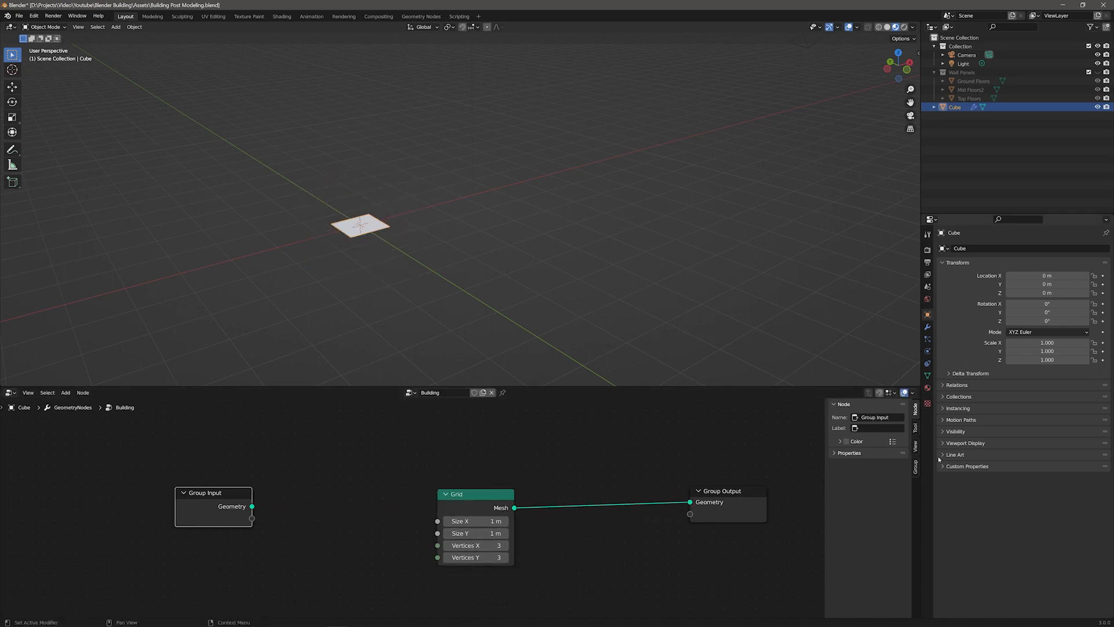
pyautogui.click(916, 467)
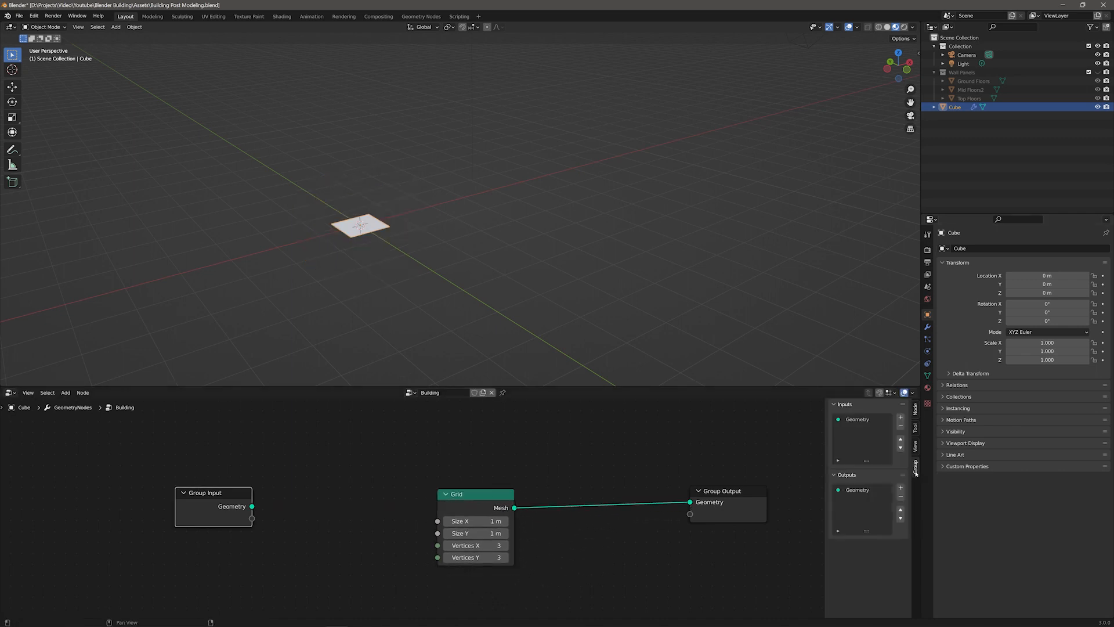
pyautogui.click(900, 417)
pyautogui.click(882, 471)
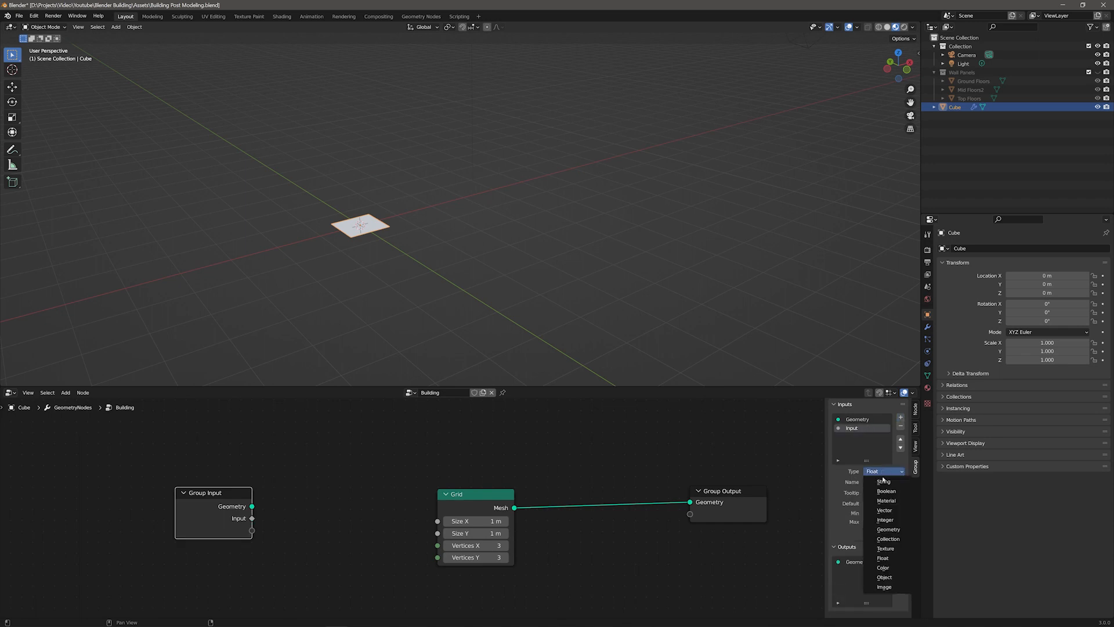
pyautogui.click(885, 519)
pyautogui.click(883, 482)
pyautogui.write('Width')
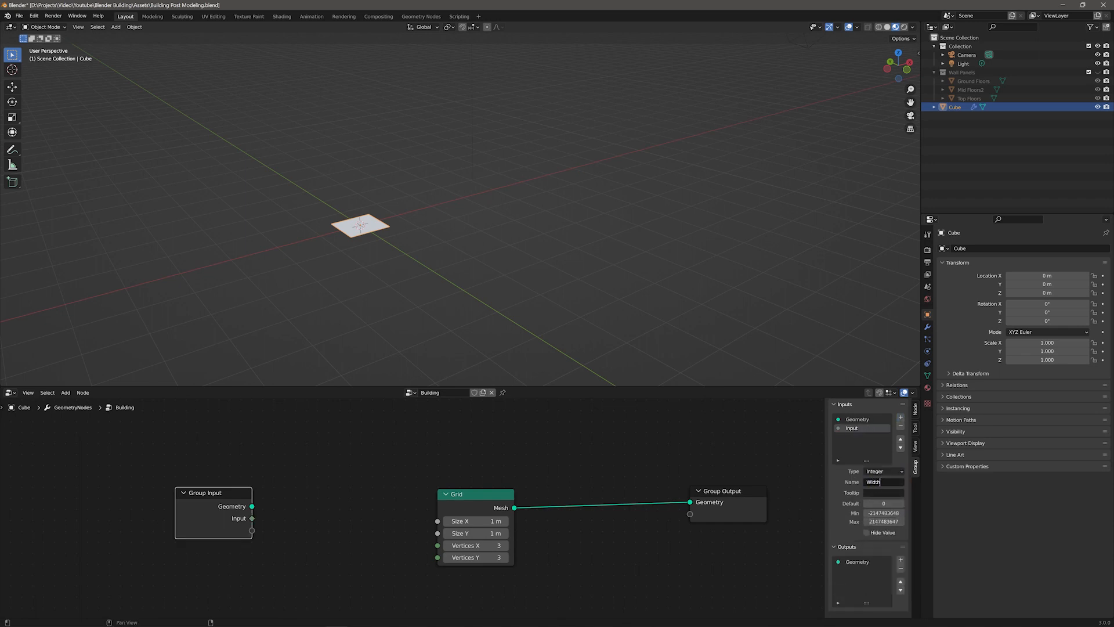
pyautogui.press('Return')
# Step: Set the Width input's minimum to 1 and maximum to 10
pyautogui.click(883, 503)
pyautogui.click(881, 513)
pyautogui.write('1')
pyautogui.press('Tab')
pyautogui.write('10')
pyautogui.press('Return')
# Step: Add two more integer inputs and name the first Length with default 3, minimum 1 and maximum 1000
pyautogui.click(900, 418)
pyautogui.click(901, 417)
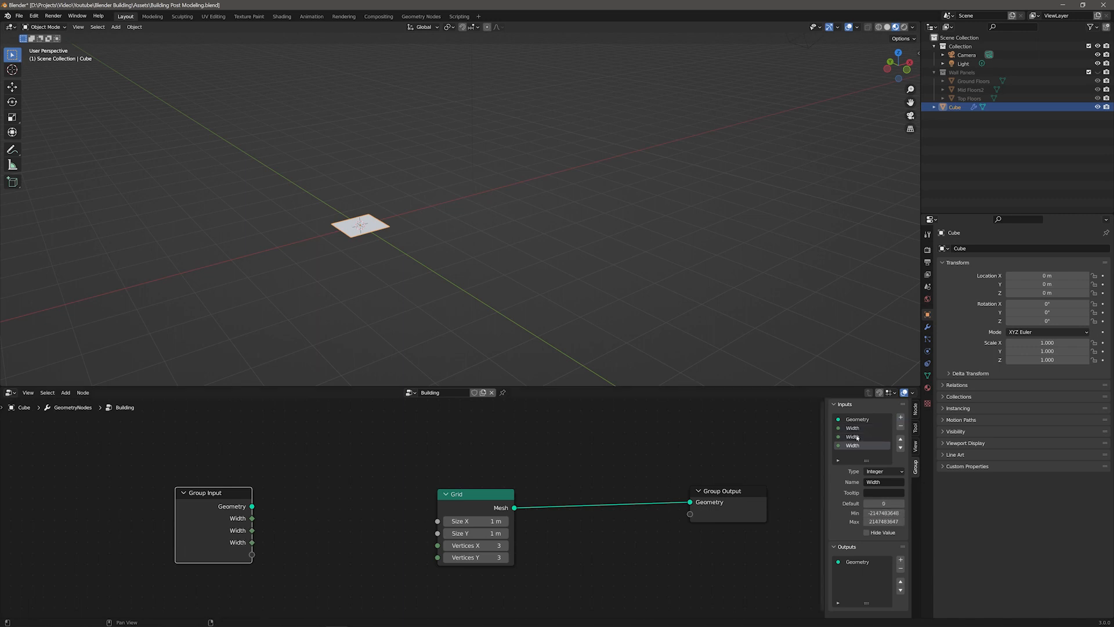
pyautogui.click(883, 482)
pyautogui.write('Length')
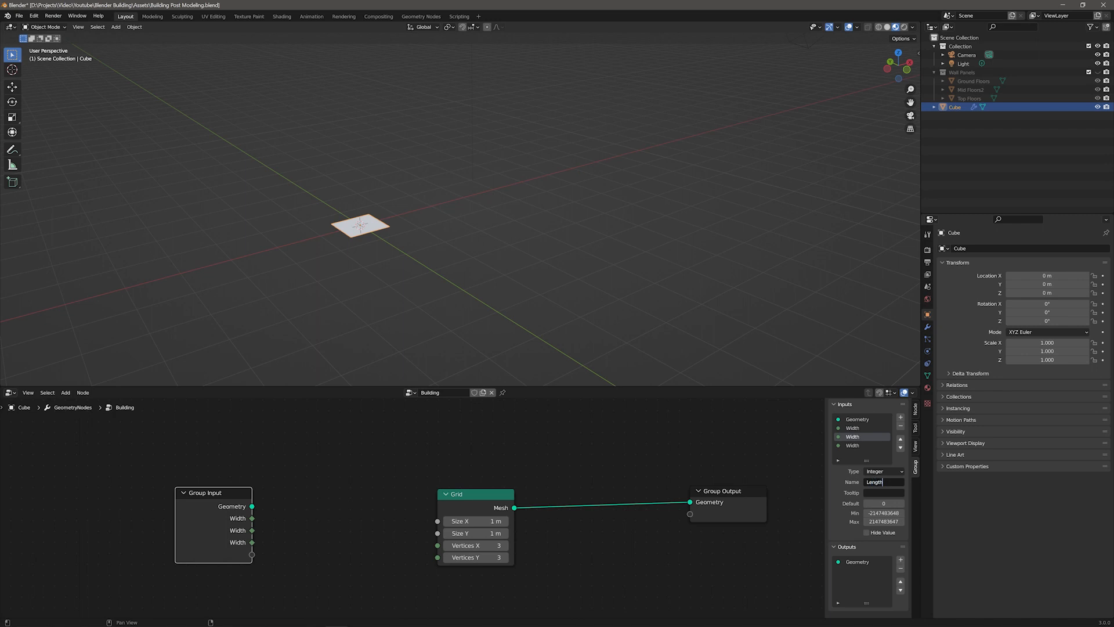
pyautogui.press('Return')
pyautogui.click(886, 503)
pyautogui.write('3')
pyautogui.press('Tab')
pyautogui.write('1')
pyautogui.press('Tab')
pyautogui.write('1000')
pyautogui.press('Return')
# Step: Name the fourth input Height with default 5, minimum 1 and maximum 1000
pyautogui.click(853, 445)
pyautogui.click(883, 481)
pyautogui.write('Height')
pyautogui.press('Tab')
pyautogui.write('1')
pyautogui.press('Tab')
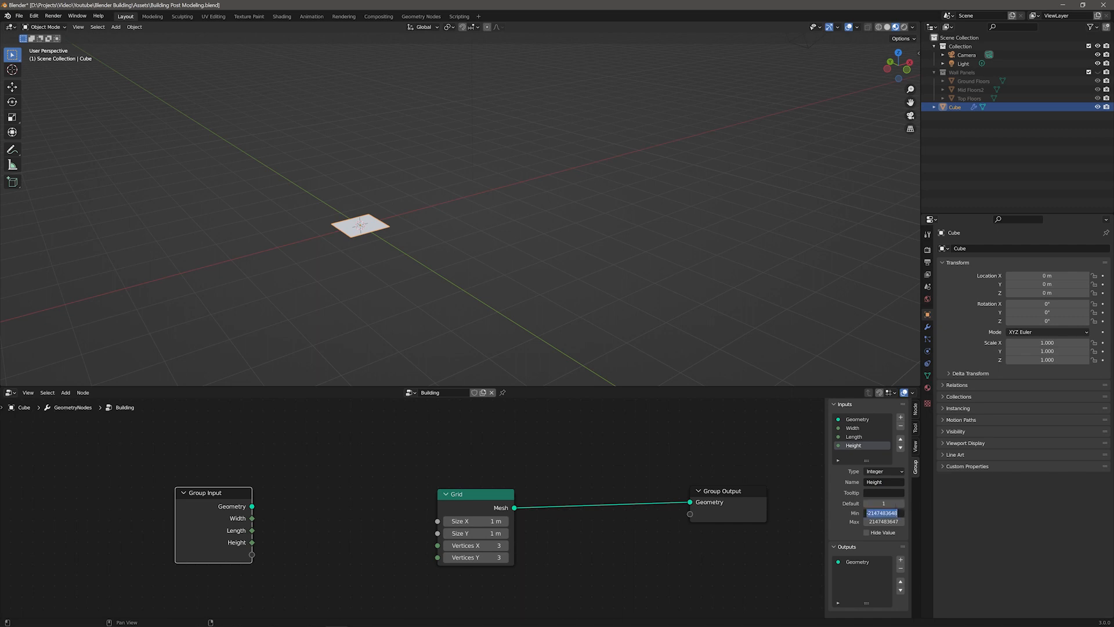
pyautogui.hotkey('shift', 'Tab')
pyautogui.write('5')
pyautogui.press('Tab')
pyautogui.write('1')
pyautogui.press('Tab')
pyautogui.write('1000')
pyautogui.press('Return')
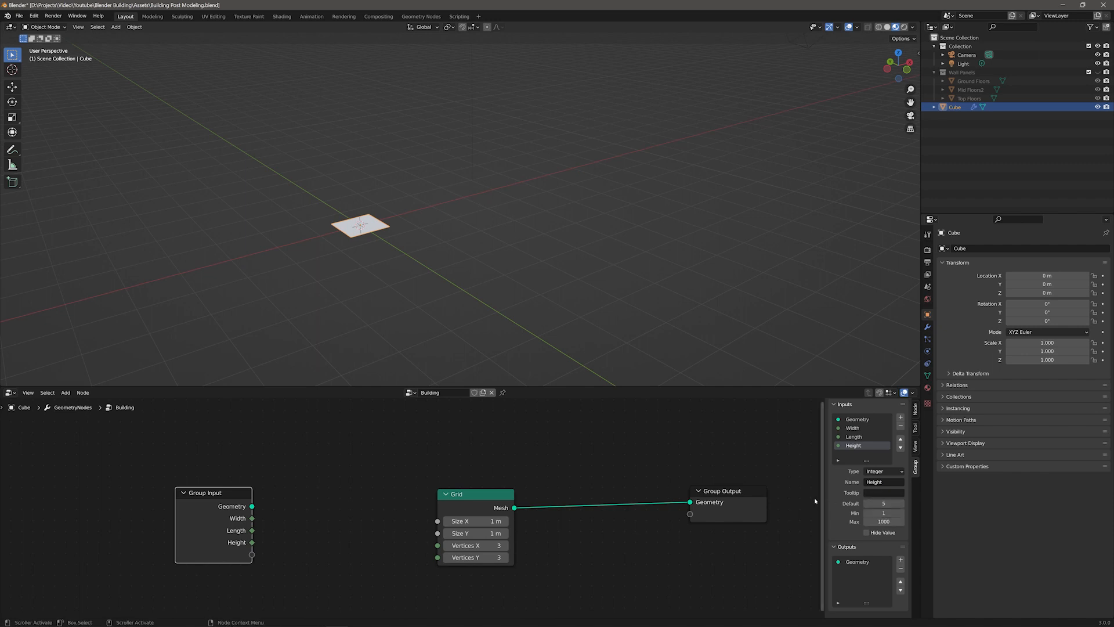
# Step: Insert a Transform node between the Grid and the Group Output
pyautogui.moveTo(205, 492); pyautogui.dragTo(103, 485)
pyautogui.moveTo(725, 491); pyautogui.dragTo(744, 490)
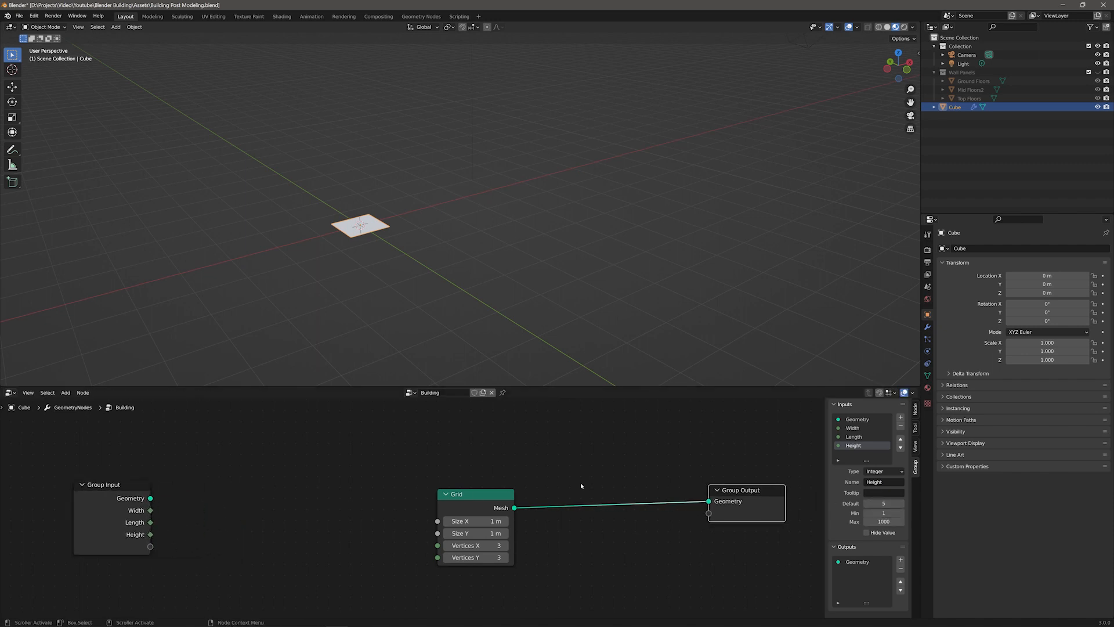
pyautogui.moveTo(482, 493); pyautogui.dragTo(469, 493)
pyautogui.press('F3')
pyautogui.write('trans')
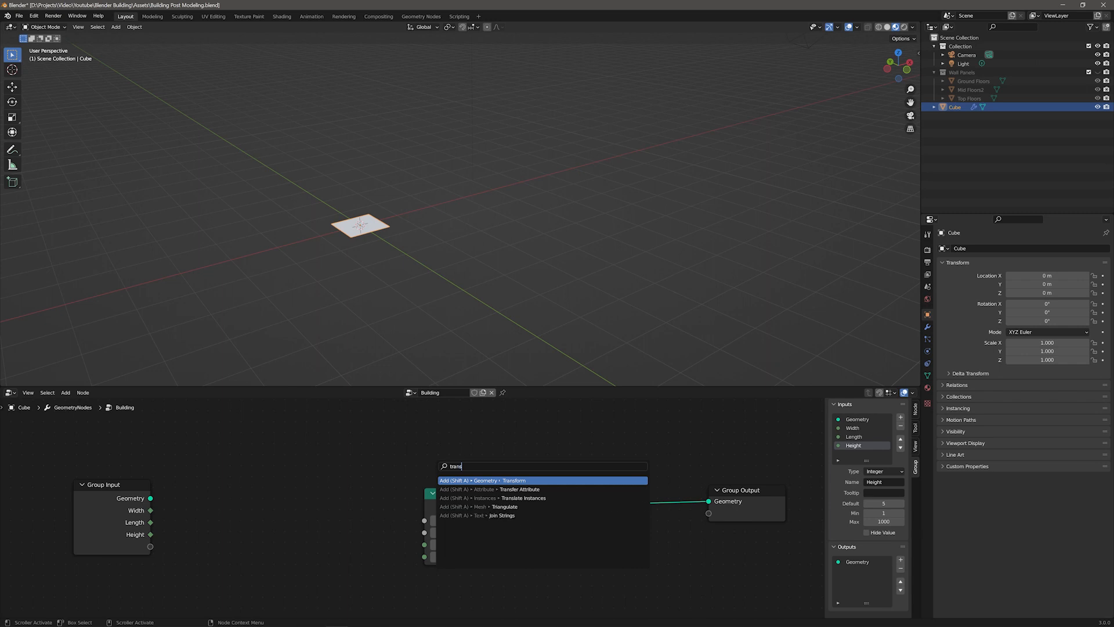
pyautogui.press('Return')
pyautogui.click(560, 465)
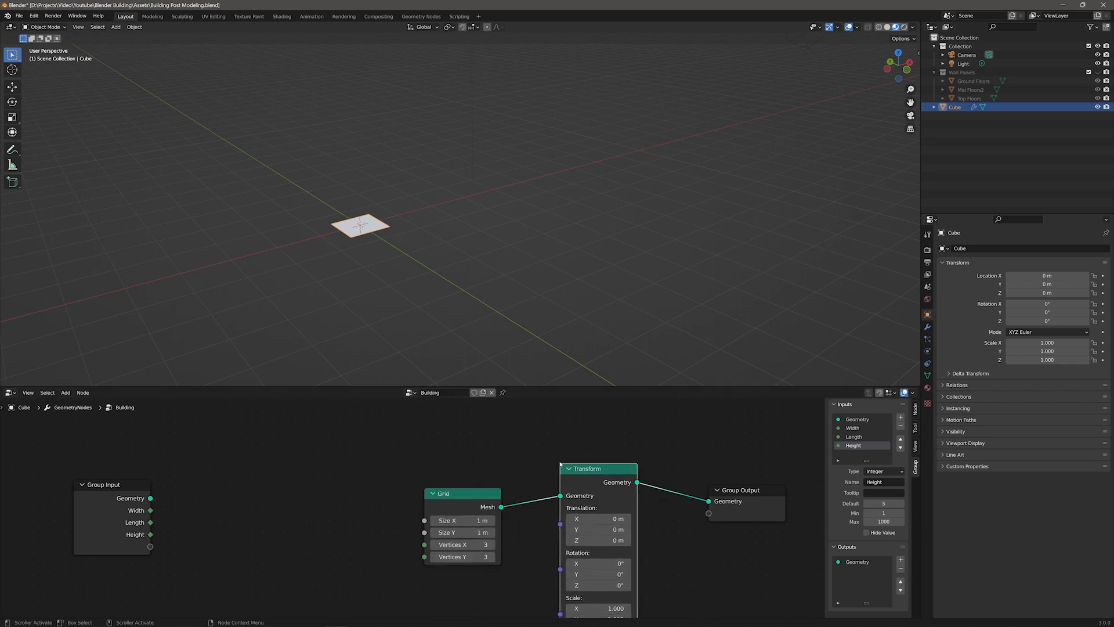
pyautogui.moveTo(597, 470); pyautogui.dragTo(598, 479)
pyautogui.moveTo(677, 547); pyautogui.dragTo(667, 503, button='middle')
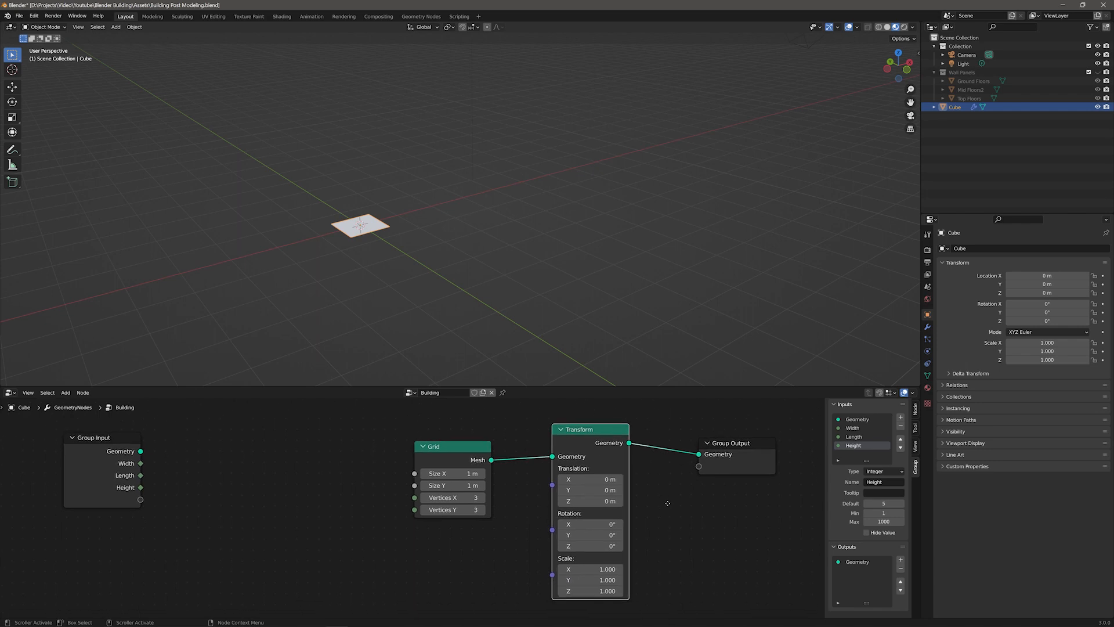
# Step: Set the Transform's X rotation to 90° and switch the viewport to wireframe shading
pyautogui.click(592, 526)
pyautogui.write('90')
pyautogui.press('Return')
pyautogui.moveTo(602, 453); pyautogui.dragTo(605, 458)
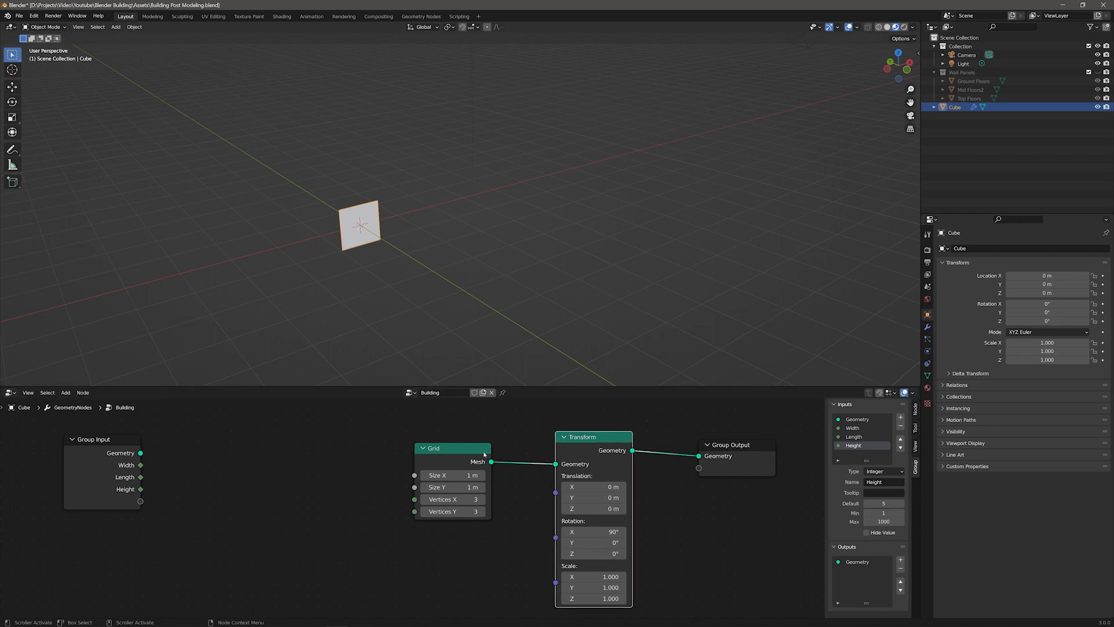
pyautogui.click(879, 27)
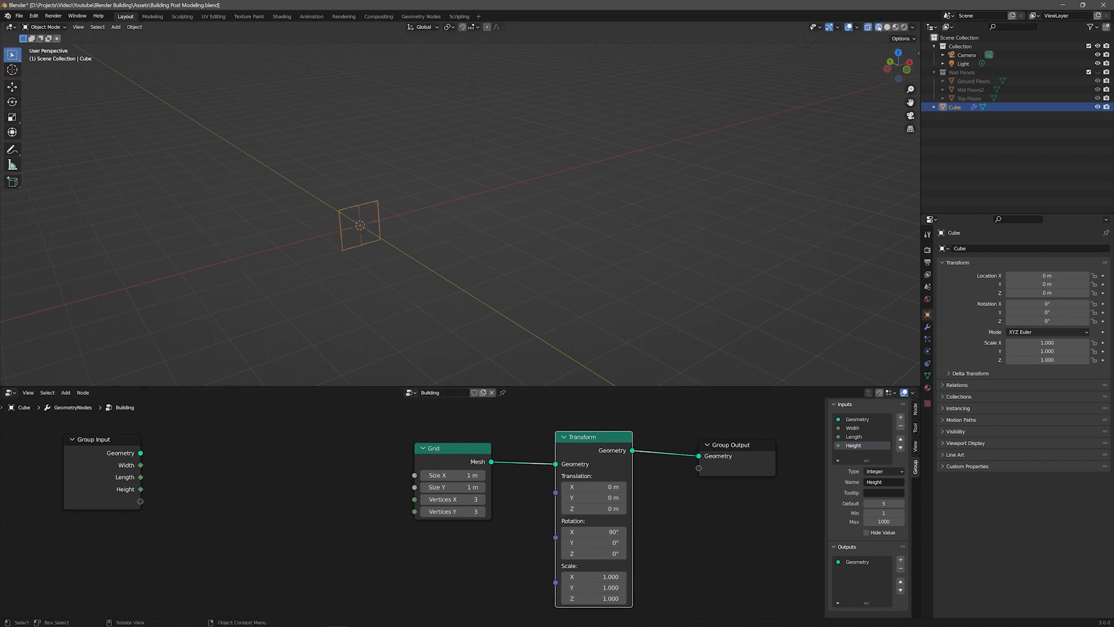
# Step: Set the Grid's Size X to 1 m and both vertex counts to 3
pyautogui.moveTo(458, 475); pyautogui.dragTo(462, 475)
pyautogui.moveTo(458, 488); pyautogui.dragTo(470, 512)
pyautogui.click(453, 475)
pyautogui.write('1')
pyautogui.press('Return')
pyautogui.click(453, 500)
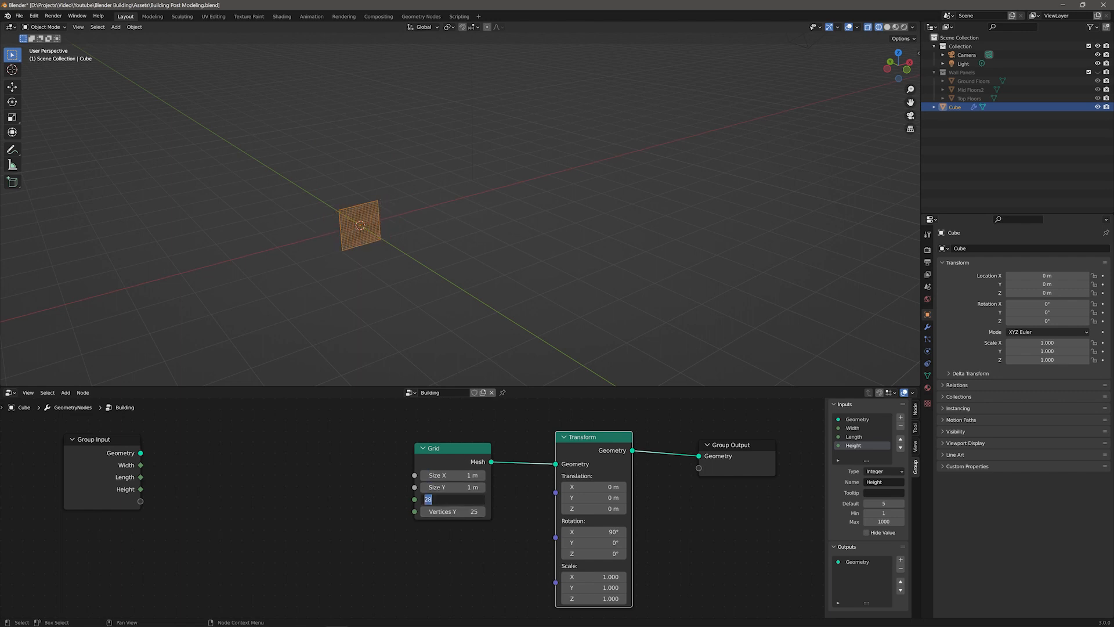
pyautogui.write('3')
pyautogui.press('Tab')
pyautogui.write('3')
pyautogui.press('Return')
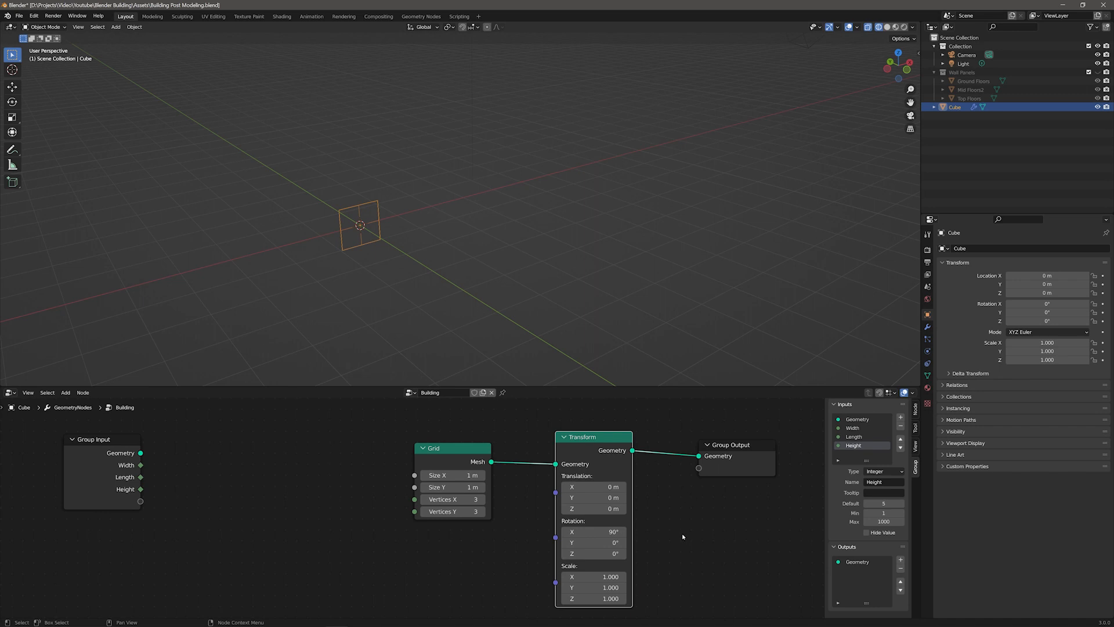
# Step: Add a Math node and connect the Width input to its first value
pyautogui.moveTo(425, 449); pyautogui.dragTo(349, 459)
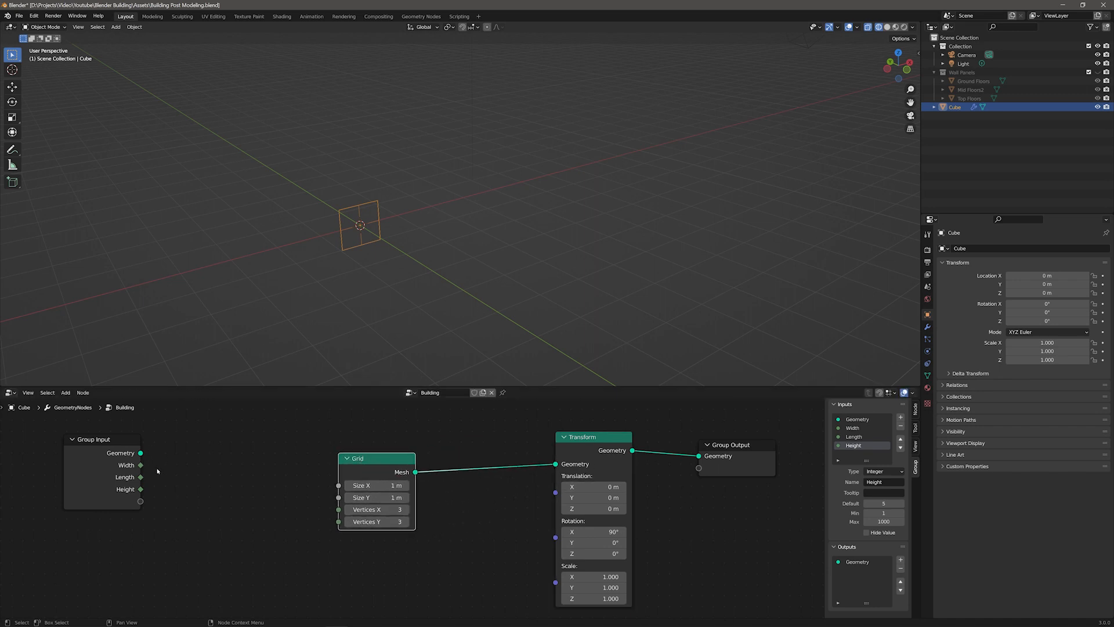
pyautogui.click(294, 471)
pyautogui.moveTo(381, 459); pyautogui.dragTo(492, 457)
pyautogui.click(283, 468)
pyautogui.press('F3')
pyautogui.write('add')
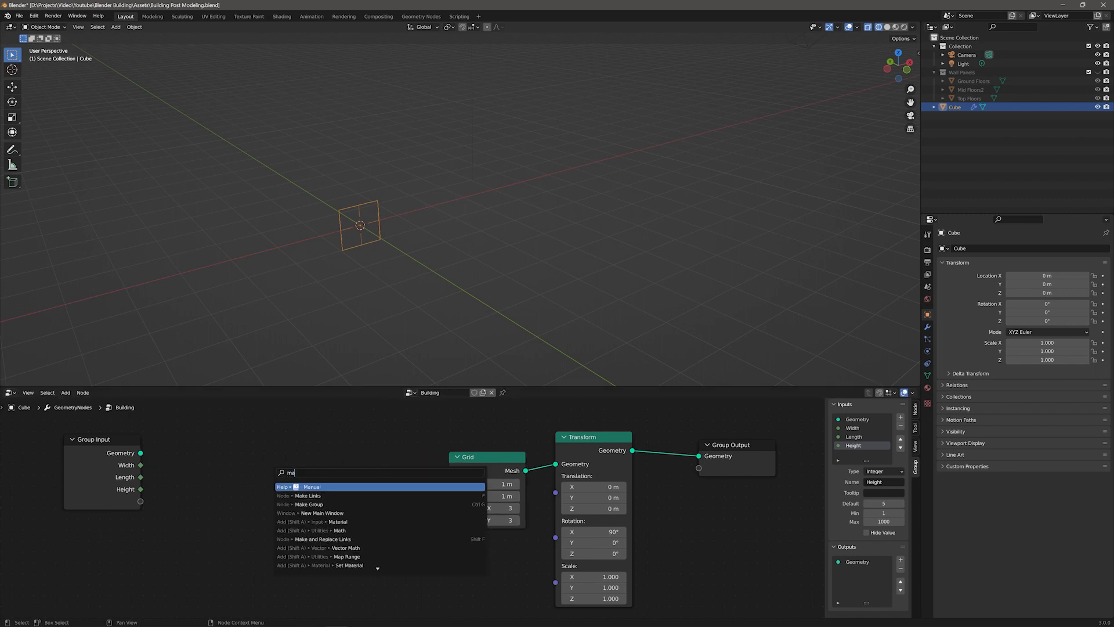
pyautogui.press('Return')
pyautogui.click(217, 443)
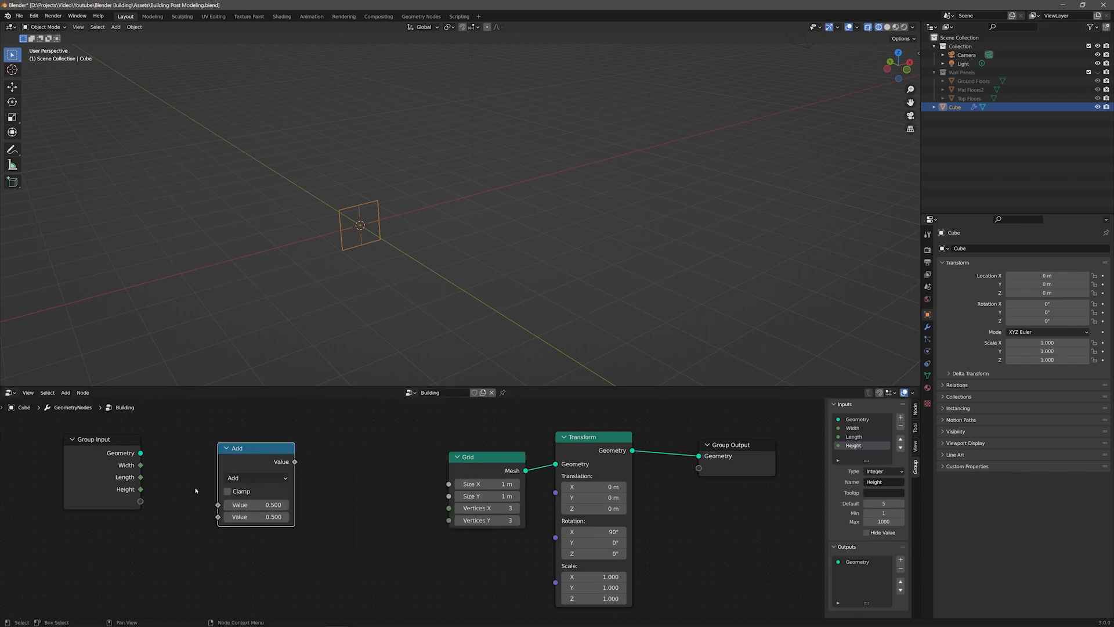
pyautogui.moveTo(141, 465); pyautogui.dragTo(219, 504)
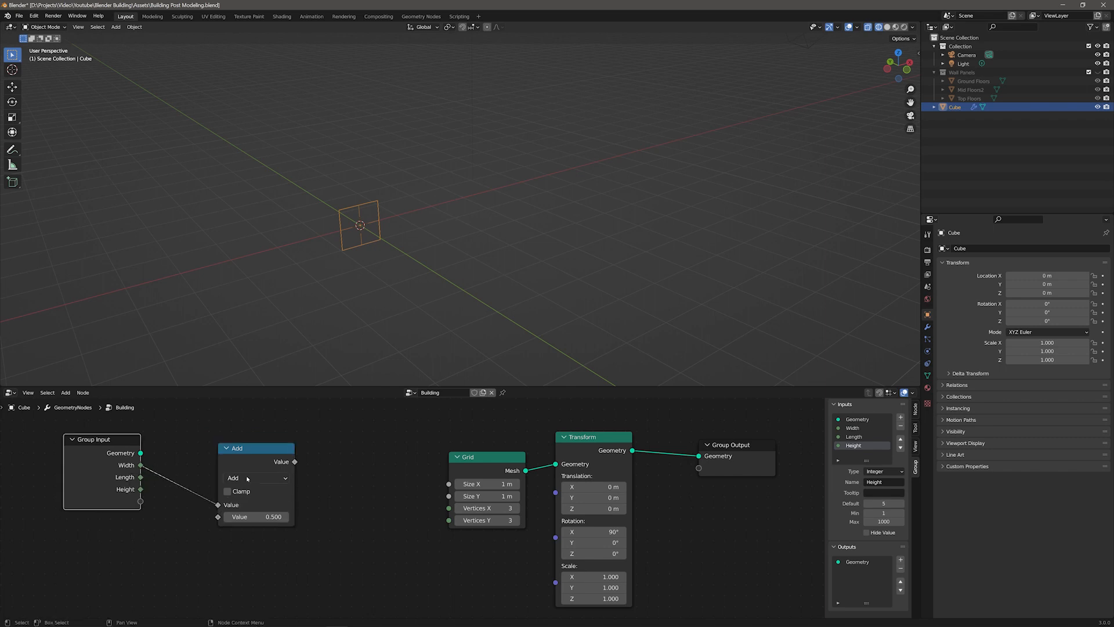
# Step: Set the Math node's operation to Subtract with a second value of 1
pyautogui.click(254, 477)
pyautogui.click(240, 351)
pyautogui.click(273, 517)
pyautogui.write('1')
pyautogui.press('Return')
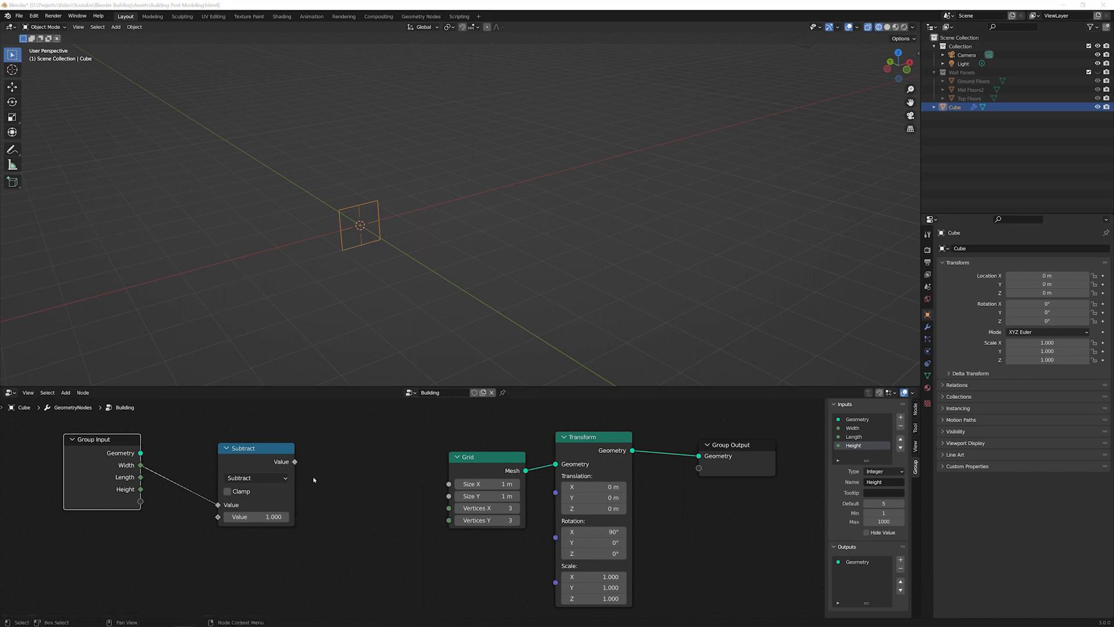
# Step: Connect Width to the Grid's Vertices X and Height to its Vertices Y
pyautogui.moveTo(259, 460); pyautogui.dragTo(271, 440)
pyautogui.moveTo(124, 439); pyautogui.dragTo(448, 508)
pyautogui.moveTo(129, 548); pyautogui.dragTo(452, 524)
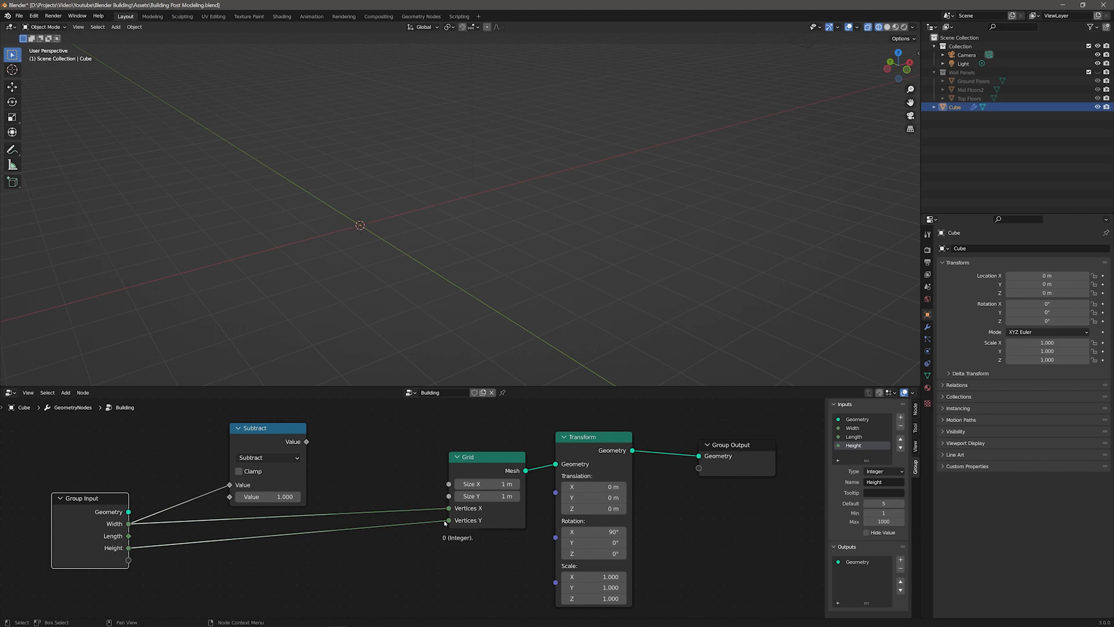
# Step: Set the Building modifier's Width to 5, Length to 3 and Height to 4
pyautogui.click(927, 327)
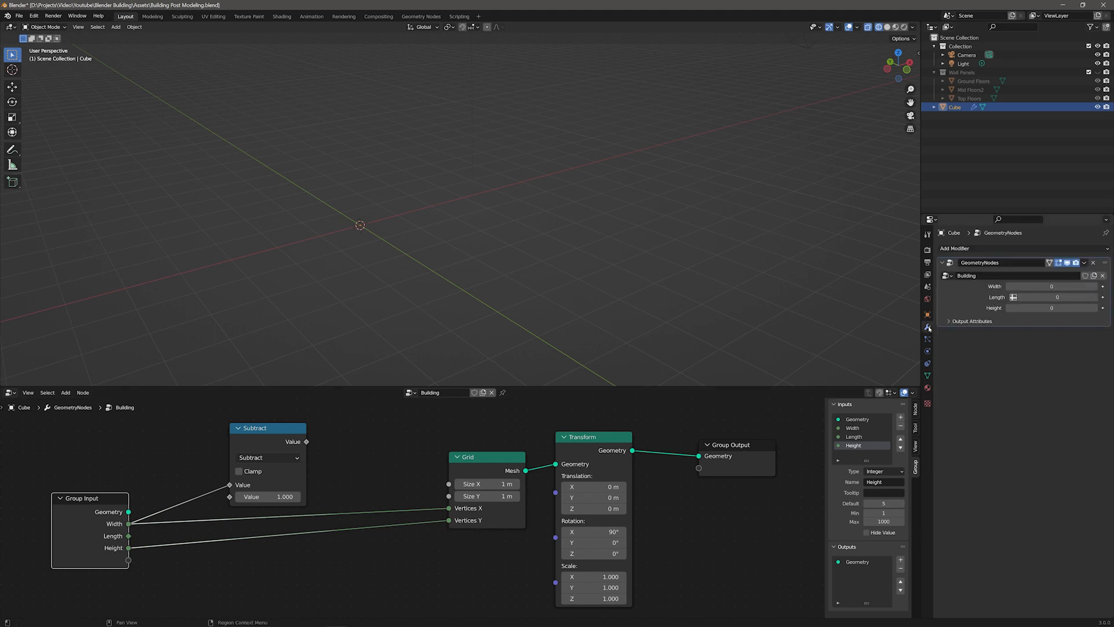
pyautogui.click(1024, 286)
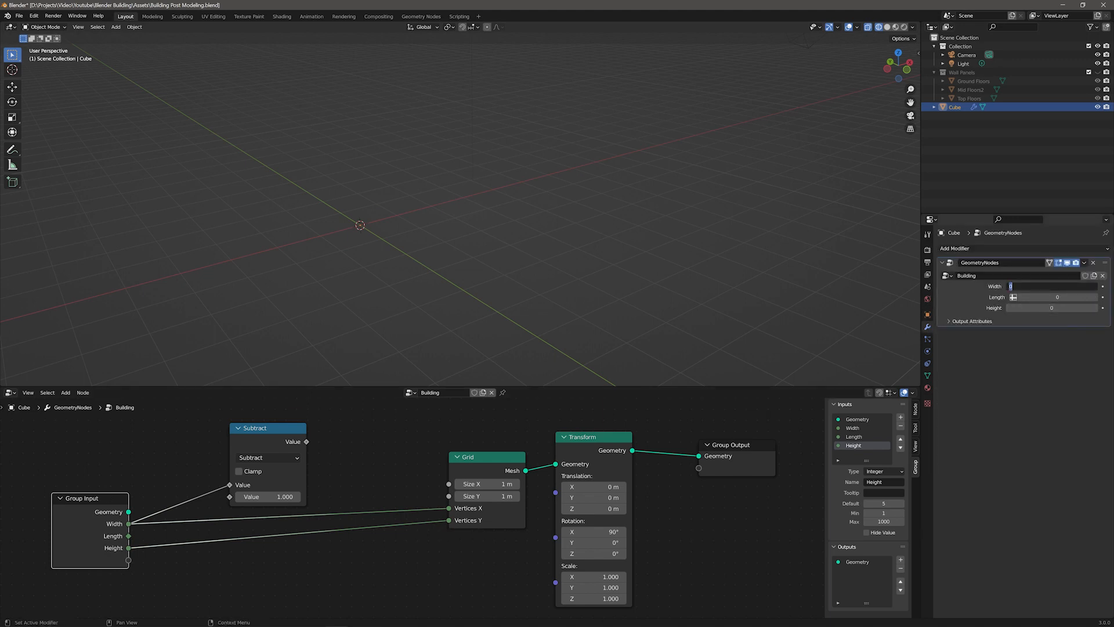
pyautogui.write('5')
pyautogui.press('Tab')
pyautogui.write('3')
pyautogui.press('Tab')
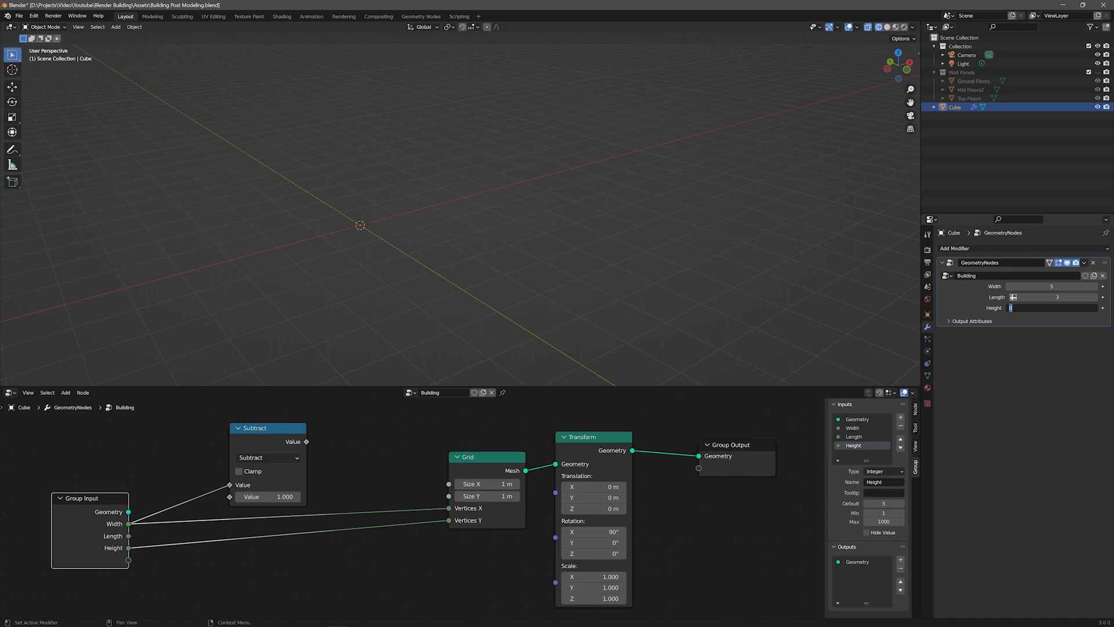
pyautogui.write('4')
pyautogui.press('Return')
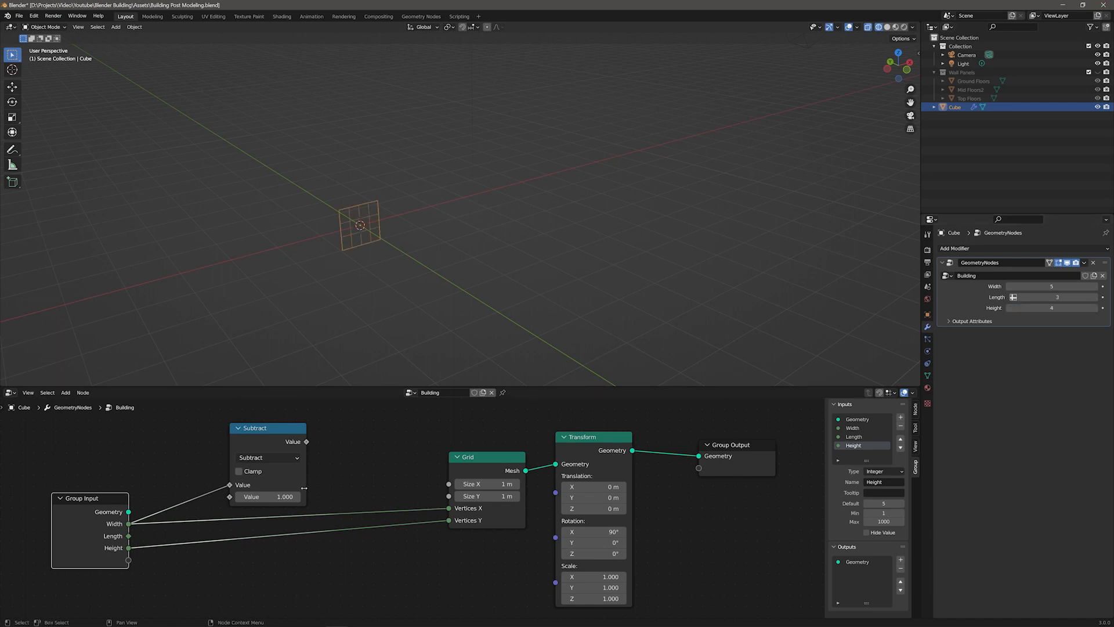
# Step: Connect the Subtract node's result to the Grid's Size X
pyautogui.moveTo(306, 442)
pyautogui.moveTo(306, 442); pyautogui.dragTo(449, 485)
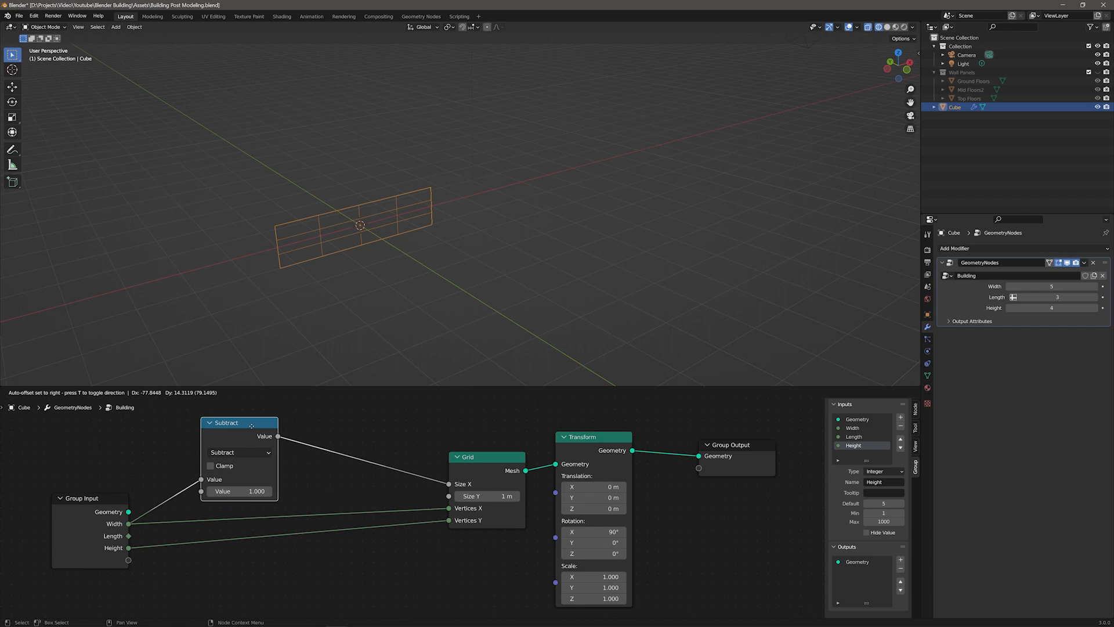
pyautogui.scroll(-3, 313, 488)
pyautogui.moveTo(421, 509); pyautogui.dragTo(343, 549, button='middle')
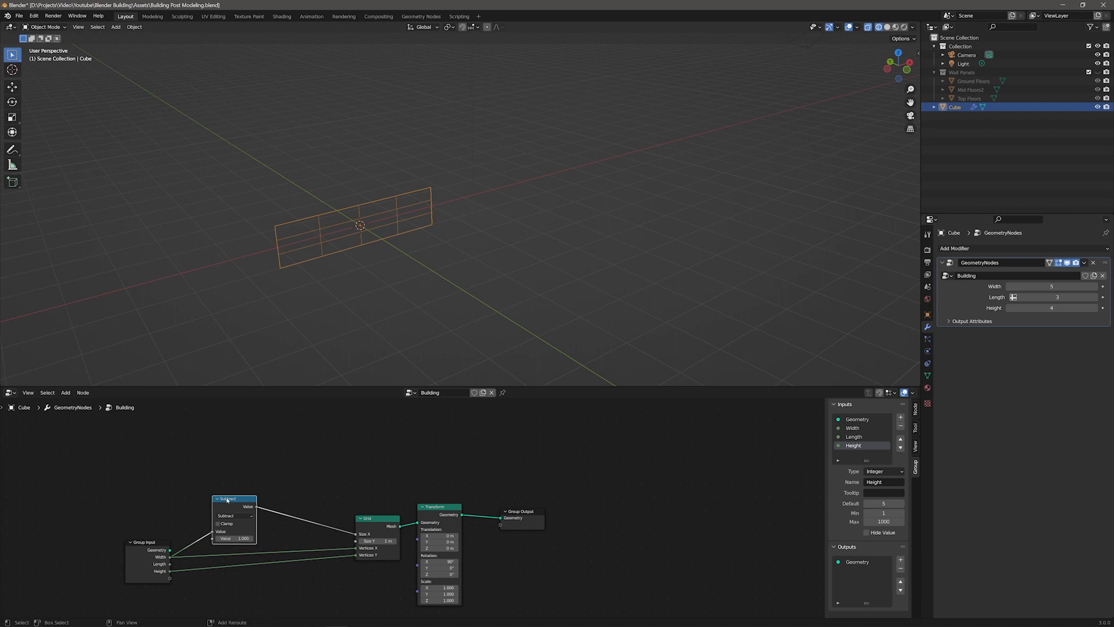
# Step: Duplicate the Subtract node, feed it the Height input and connect its result to the Grid's Size Y
pyautogui.hotkey('shift', 'd')
pyautogui.click(226, 436)
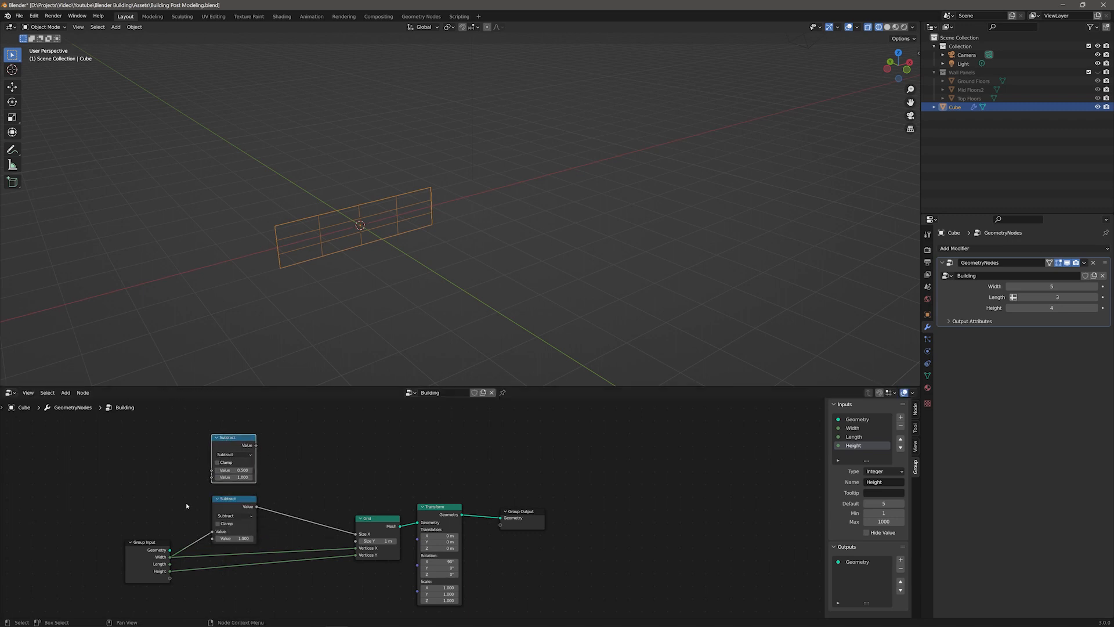
pyautogui.moveTo(170, 571); pyautogui.dragTo(358, 543)
pyautogui.moveTo(239, 501); pyautogui.dragTo(237, 452)
pyautogui.moveTo(378, 525); pyautogui.dragTo(373, 454, button='middle')
pyautogui.moveTo(235, 455)
pyautogui.mouseDown()
pyautogui.moveTo(240, 483)
pyautogui.moveTo(242, 473)
pyautogui.mouseUp()
pyautogui.moveTo(285, 446); pyautogui.dragTo(274, 481, button='middle')
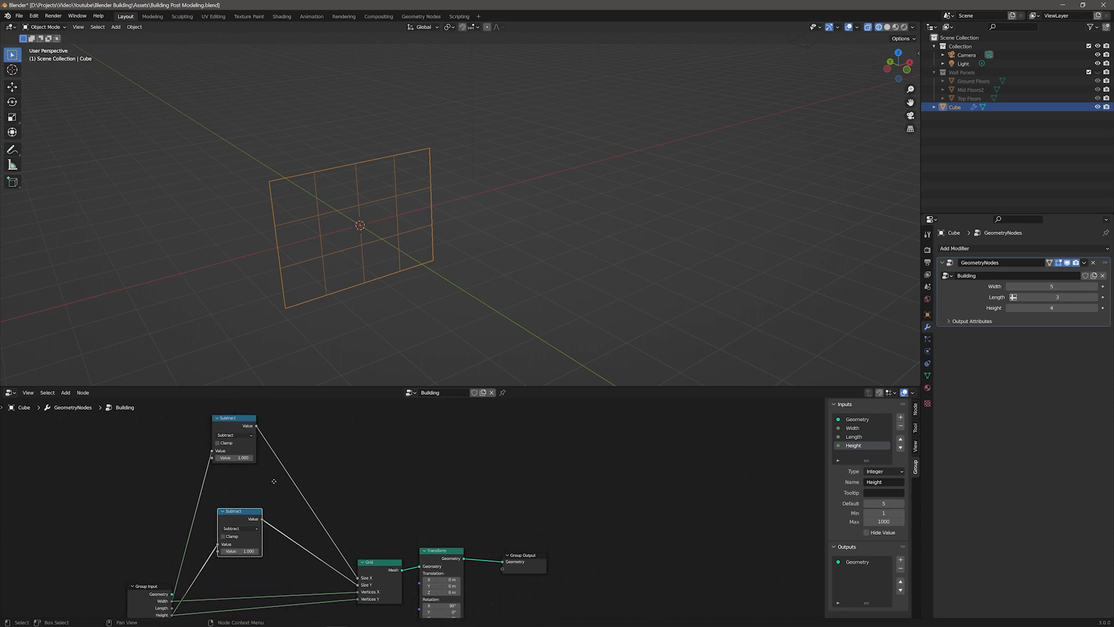
pyautogui.moveTo(243, 419); pyautogui.dragTo(247, 449)
pyautogui.moveTo(394, 498); pyautogui.dragTo(371, 472, button='middle')
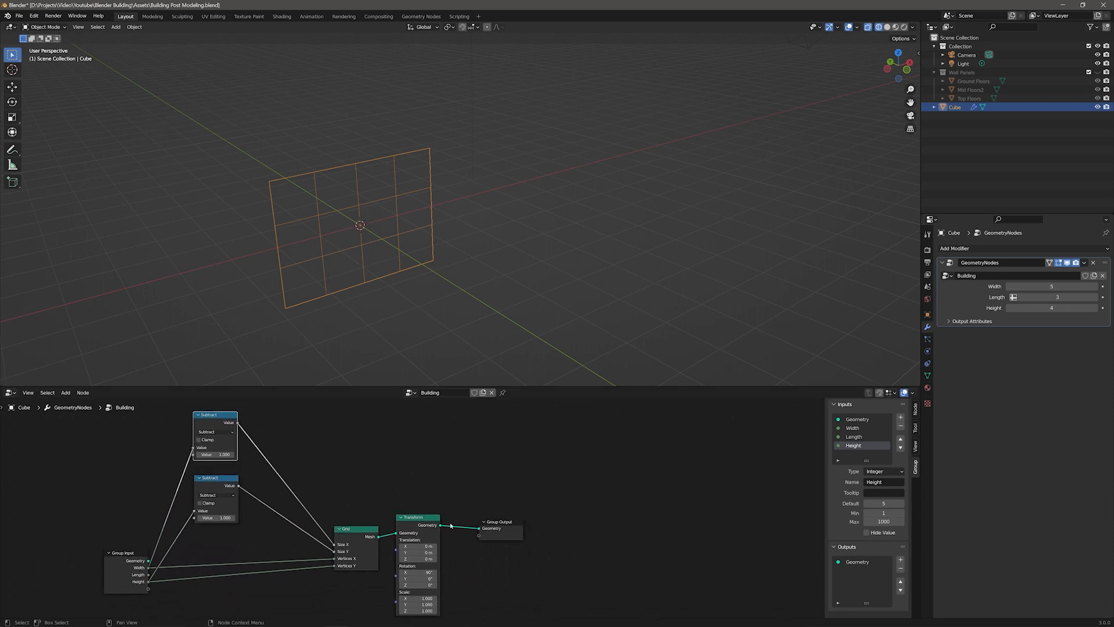
# Step: Add a Combine XYZ node and connect its vector to the Transform node's Translation
pyautogui.moveTo(500, 523); pyautogui.dragTo(588, 521)
pyautogui.moveTo(427, 519); pyautogui.dragTo(496, 517)
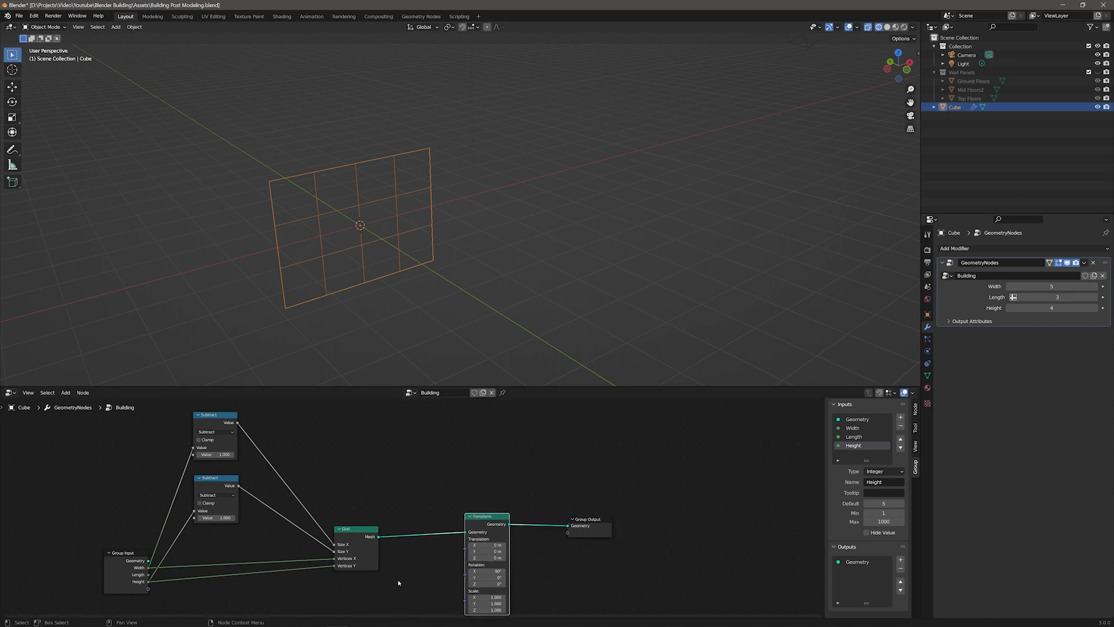
pyautogui.press('F3')
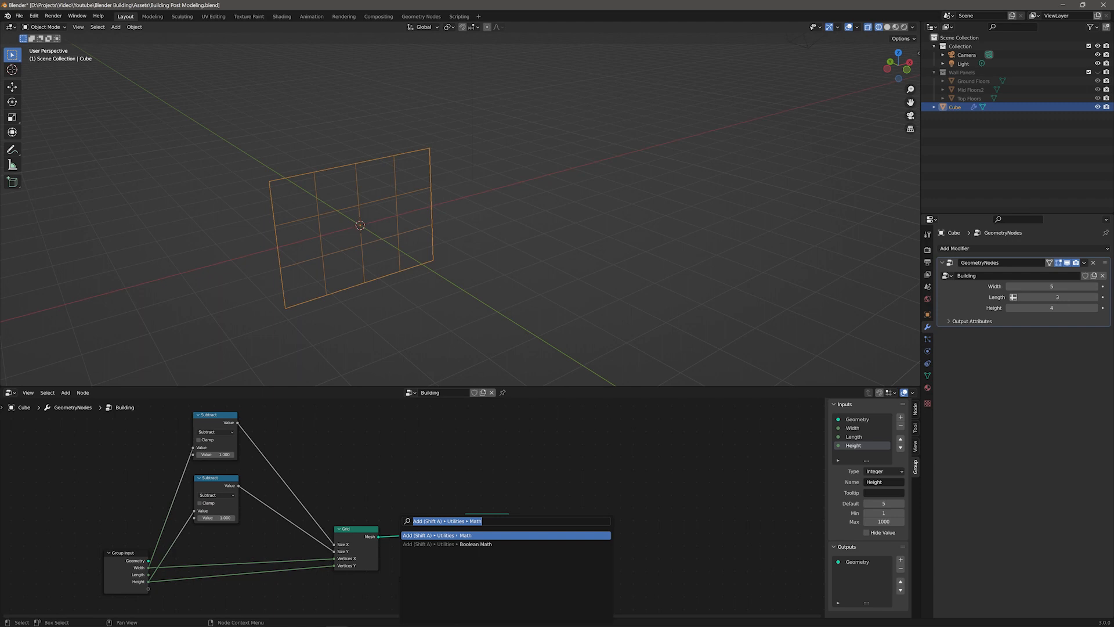
pyautogui.write('comb')
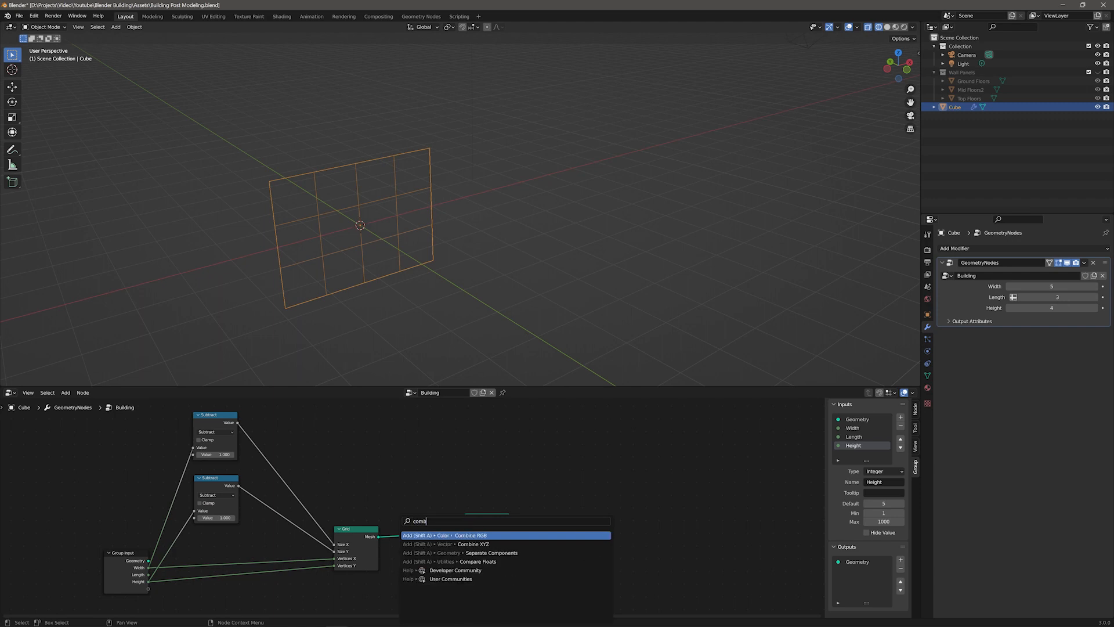
pyautogui.press('Down')
pyautogui.press('Return')
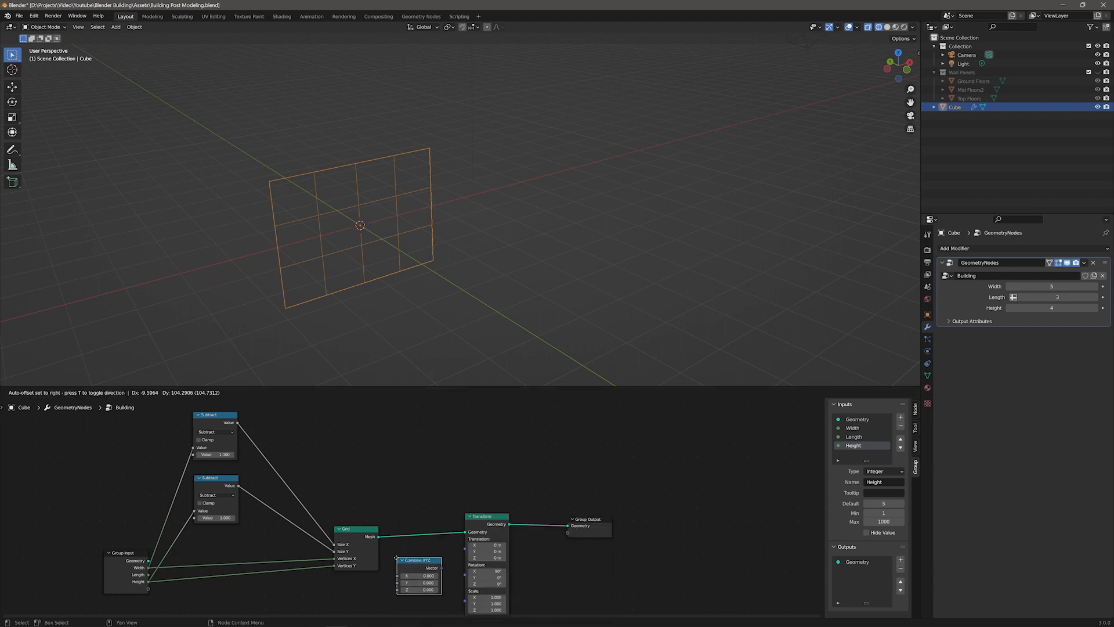
pyautogui.click(396, 559)
pyautogui.moveTo(440, 568); pyautogui.dragTo(464, 548)
pyautogui.moveTo(417, 576); pyautogui.dragTo(430, 557)
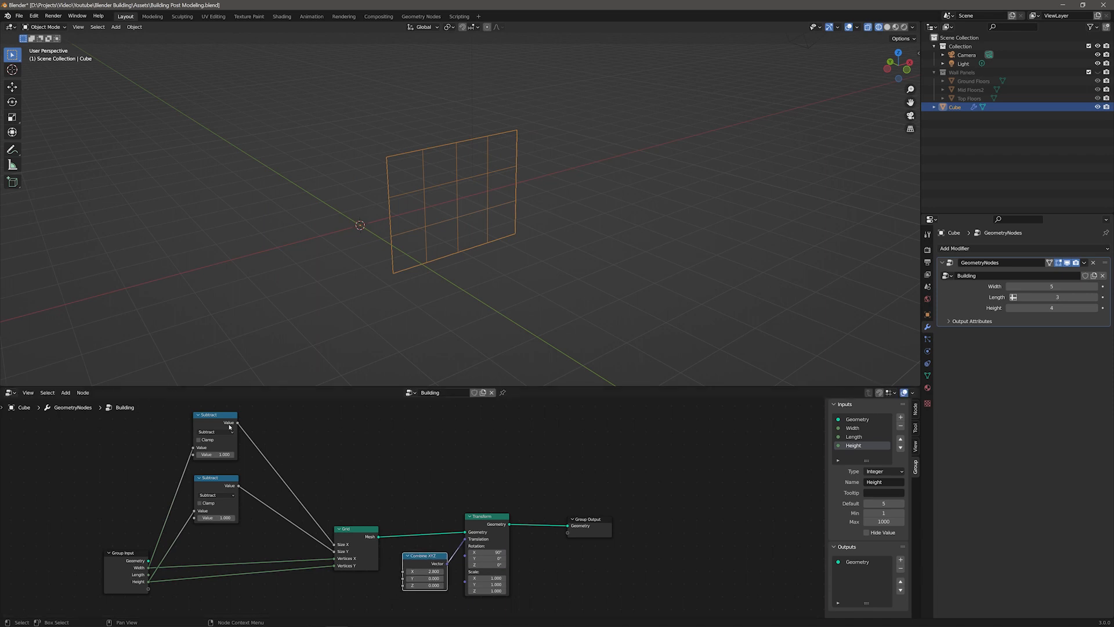
# Step: Add a Divide node with a value of 2 fed by the width Subtract result, and connect it to Combine XYZ's X
pyautogui.click(220, 416)
pyautogui.hotkey('shift', 'd')
pyautogui.click(313, 414)
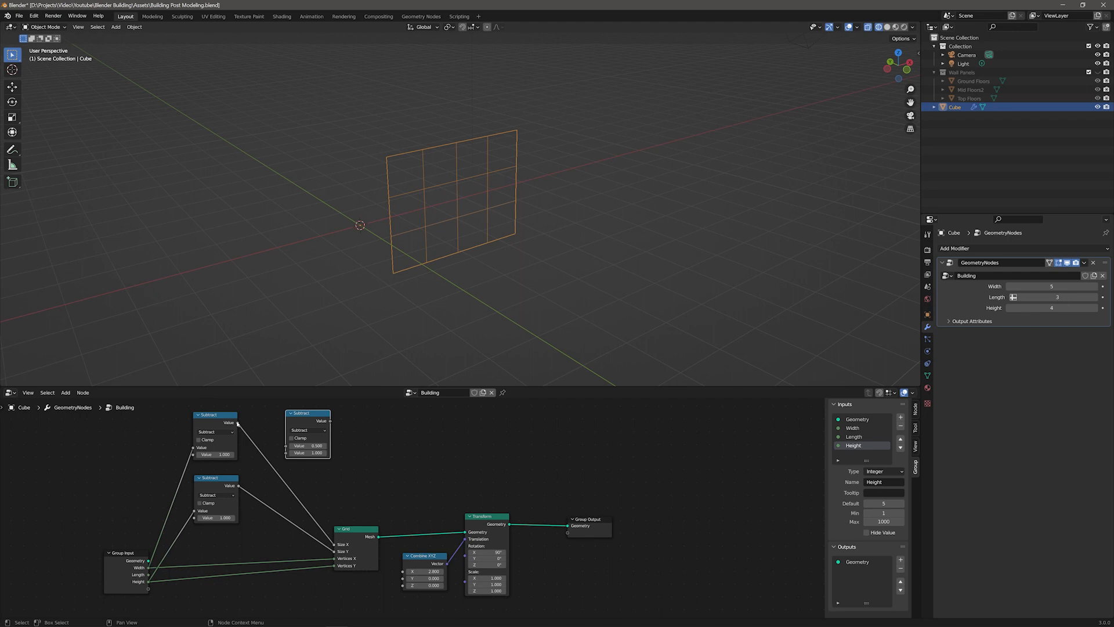
pyautogui.moveTo(237, 424); pyautogui.dragTo(286, 446)
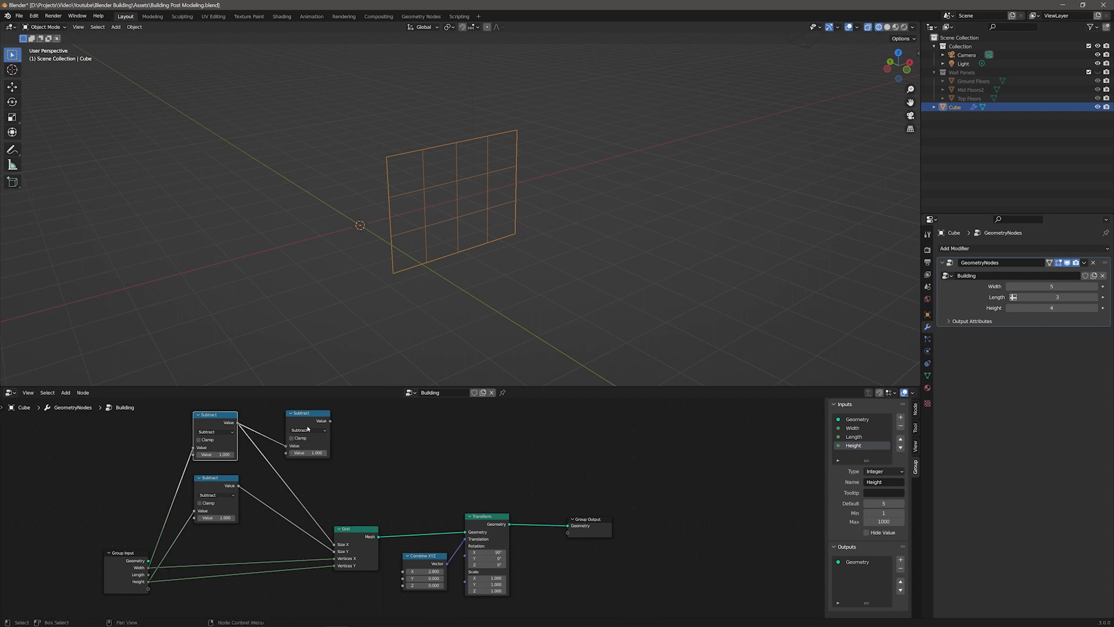
pyautogui.click(308, 429)
pyautogui.click(308, 456)
pyautogui.click(308, 453)
pyautogui.write('2')
pyautogui.press('Return')
pyautogui.moveTo(329, 423); pyautogui.dragTo(427, 544)
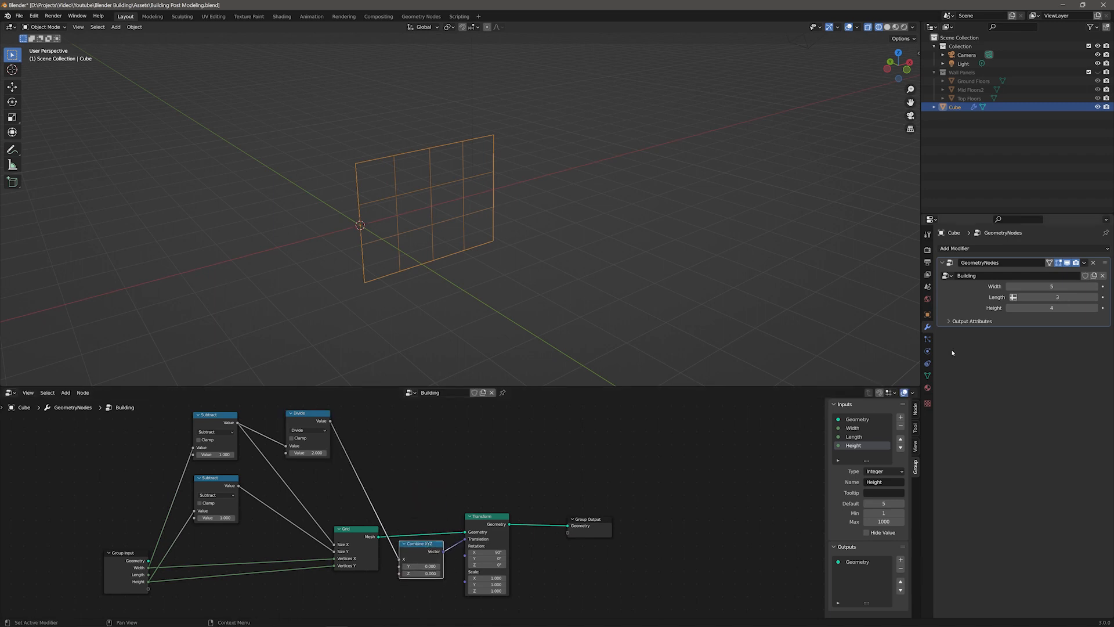
pyautogui.moveTo(1052, 286)
pyautogui.mouseDown()
pyautogui.moveTo(1090, 286)
pyautogui.moveTo(1055, 286)
pyautogui.mouseUp()
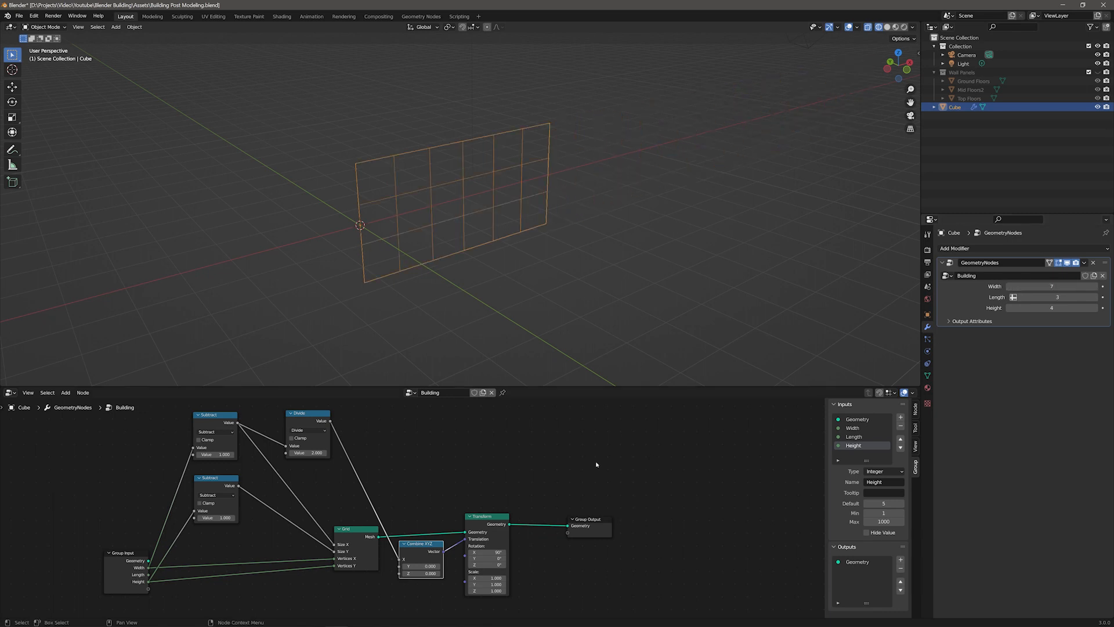
# Step: Duplicate the Divide node, feed it the height Subtract result and connect it to Combine XYZ's Z
pyautogui.click(314, 413)
pyautogui.hotkey('shift', 'd')
pyautogui.click(413, 450)
pyautogui.moveTo(238, 486); pyautogui.dragTo(385, 482)
pyautogui.moveTo(603, 560); pyautogui.dragTo(582, 505)
pyautogui.moveTo(423, 544); pyautogui.dragTo(498, 537)
pyautogui.moveTo(430, 457); pyautogui.dragTo(368, 473)
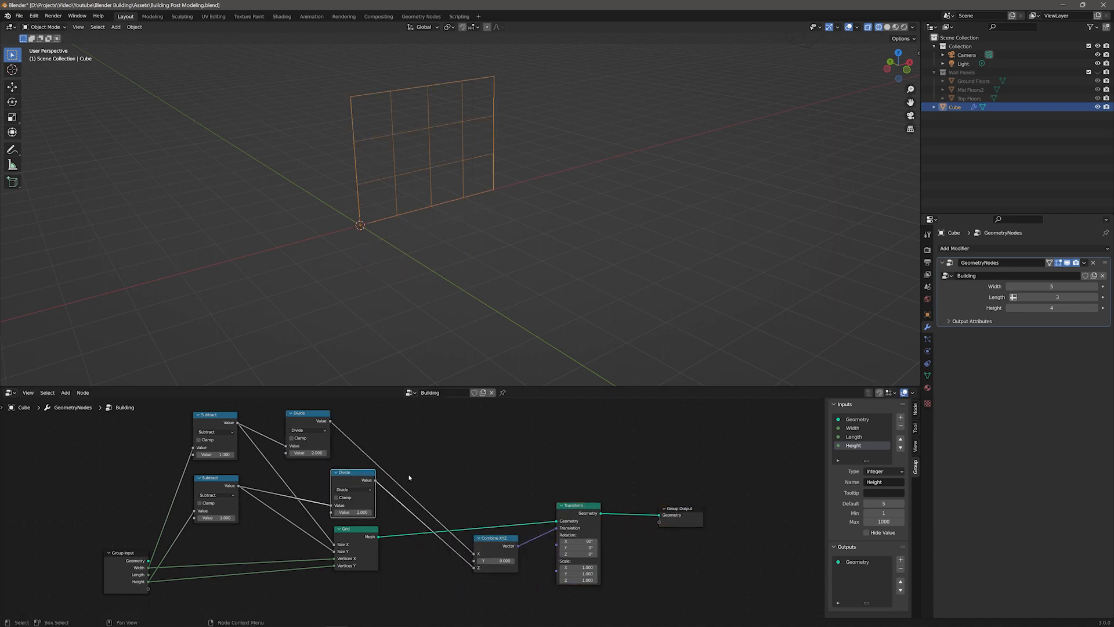
# Step: Test the setup by varying the modifier's Width and Height, then set Height to 4 and Width to 5
pyautogui.moveTo(1061, 308); pyautogui.dragTo(1047, 308)
pyautogui.moveTo(686, 311); pyautogui.dragTo(685, 232, button='middle')
pyautogui.moveTo(1074, 308); pyautogui.dragTo(1085, 308)
pyautogui.keyDown('shift'); pyautogui.moveTo(644, 269); pyautogui.dragTo(577, 354, button='middle'); pyautogui.keyUp('shift')
pyautogui.moveTo(1070, 308)
pyautogui.mouseDown()
pyautogui.moveTo(1057, 308)
pyautogui.moveTo(1076, 308)
pyautogui.mouseUp()
pyautogui.moveTo(1070, 287); pyautogui.dragTo(1084, 287)
pyautogui.click(1070, 308)
pyautogui.write('4')
pyautogui.press('Tab')
pyautogui.write('5')
pyautogui.press('Return')
# Step: Group the width Subtract node and its Divide node into a new node group
pyautogui.moveTo(617, 251); pyautogui.dragTo(602, 288, button='middle')
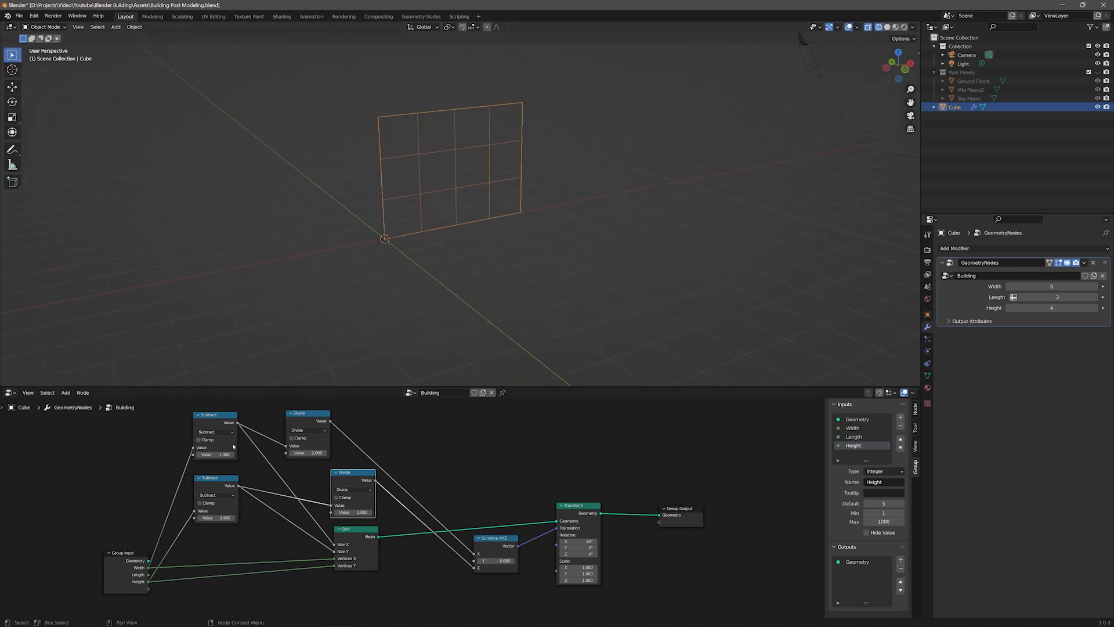
pyautogui.moveTo(361, 484); pyautogui.dragTo(349, 488)
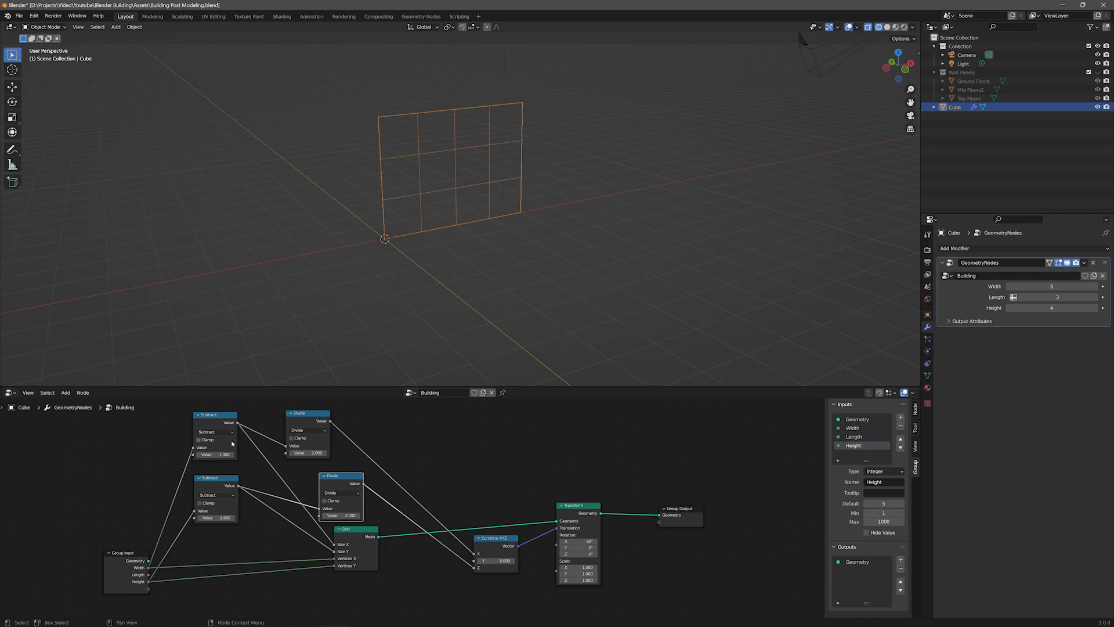
pyautogui.click(462, 461)
pyautogui.moveTo(465, 465); pyautogui.dragTo(480, 468, button='middle')
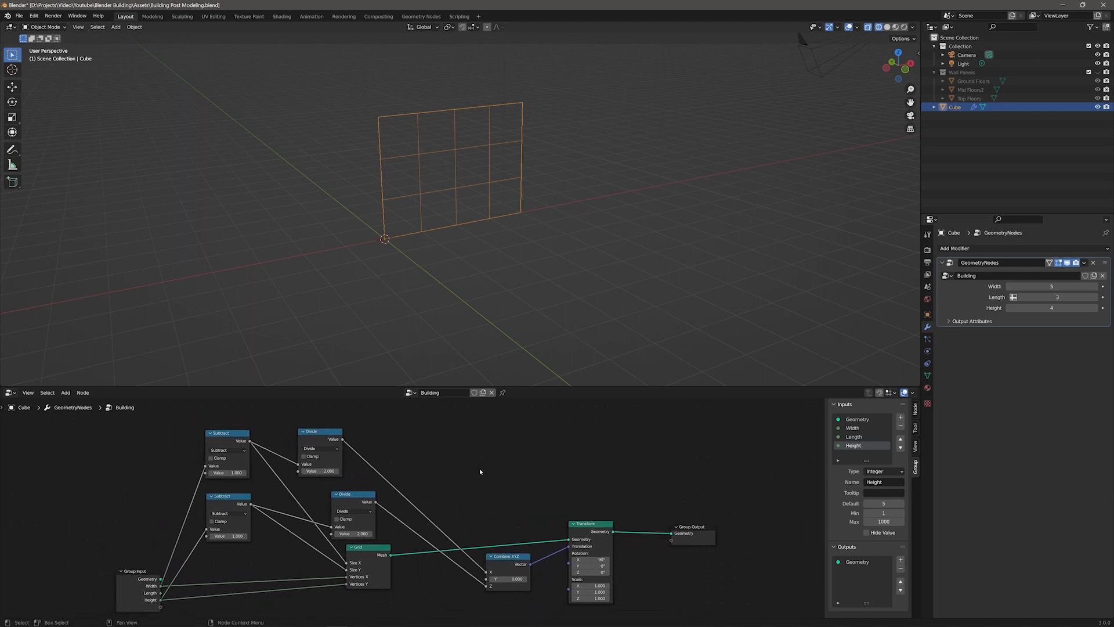
pyautogui.moveTo(181, 427); pyautogui.dragTo(358, 460)
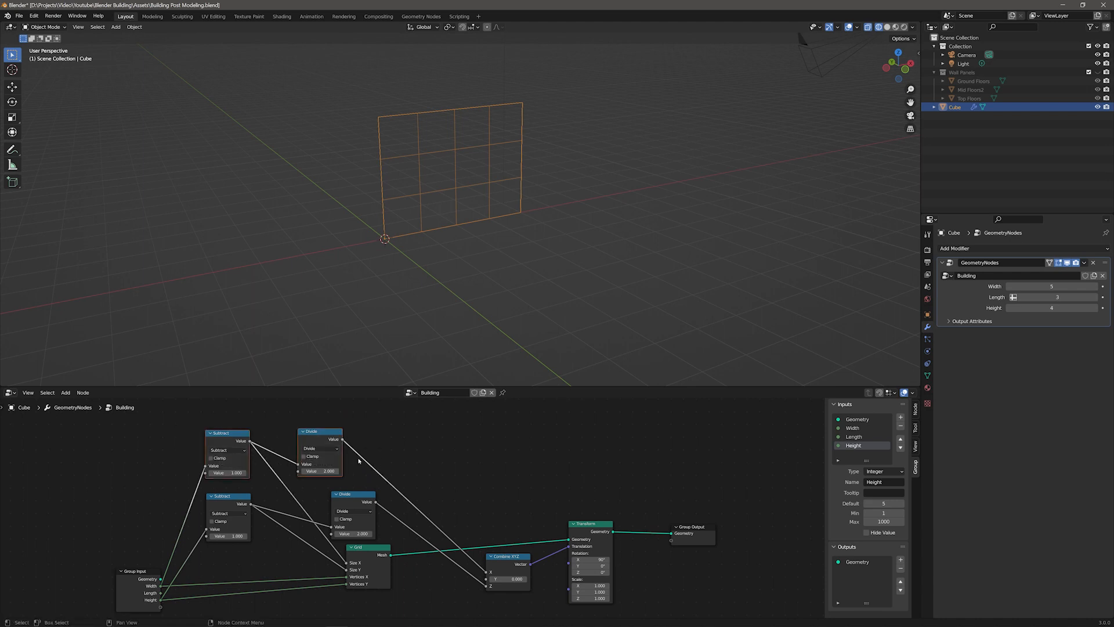
pyautogui.hotkey('ctrl', 'g')
pyautogui.press('g')
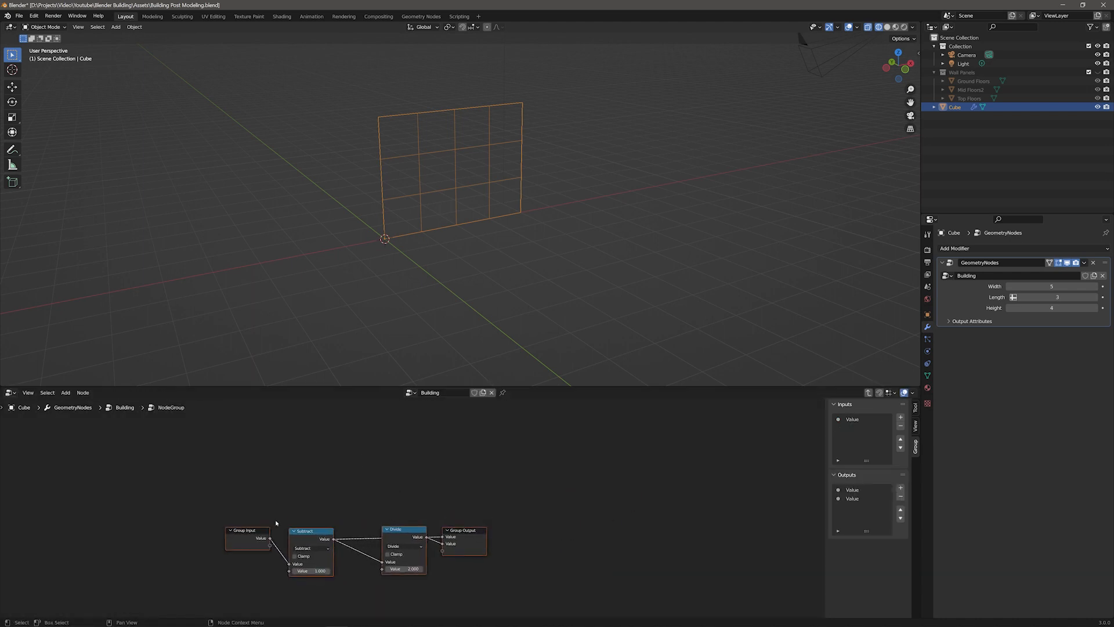
# Step: Inside the group, duplicate the Divide node, feed it the group input directly and output its result as a third value
pyautogui.moveTo(213, 549); pyautogui.dragTo(323, 473)
pyautogui.click(326, 503)
pyautogui.moveTo(400, 523); pyautogui.dragTo(434, 516)
pyautogui.moveTo(326, 475); pyautogui.dragTo(334, 485)
pyautogui.click(429, 524)
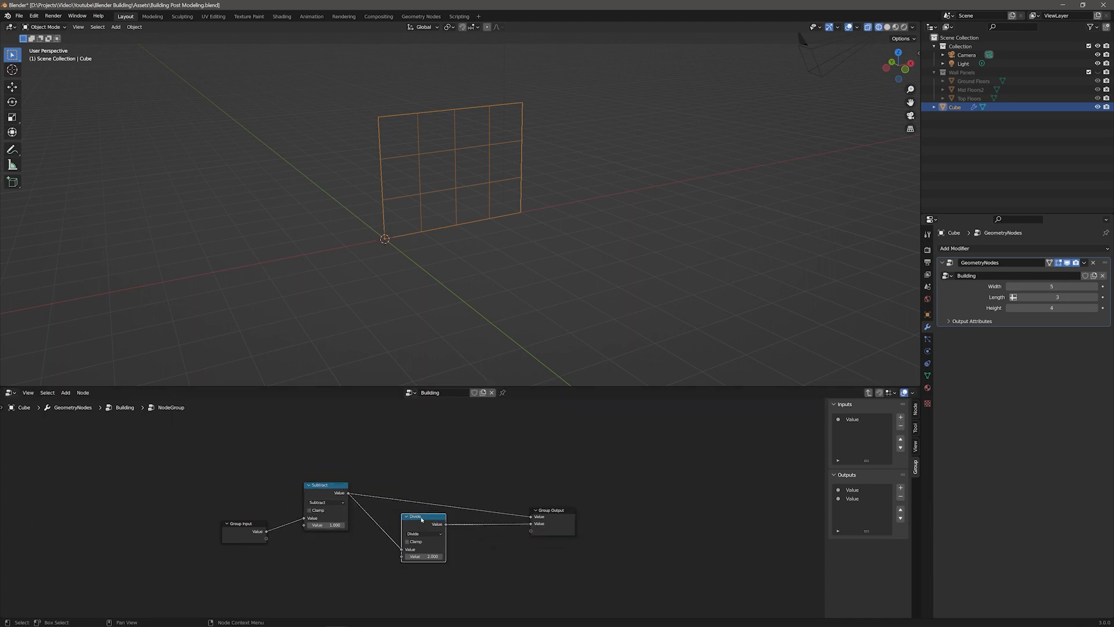
pyautogui.hotkey('shift', 'd')
pyautogui.click(365, 570)
pyautogui.moveTo(265, 531); pyautogui.dragTo(606, 446)
pyautogui.moveTo(323, 435); pyautogui.dragTo(351, 445)
pyautogui.moveTo(422, 466); pyautogui.dragTo(428, 470)
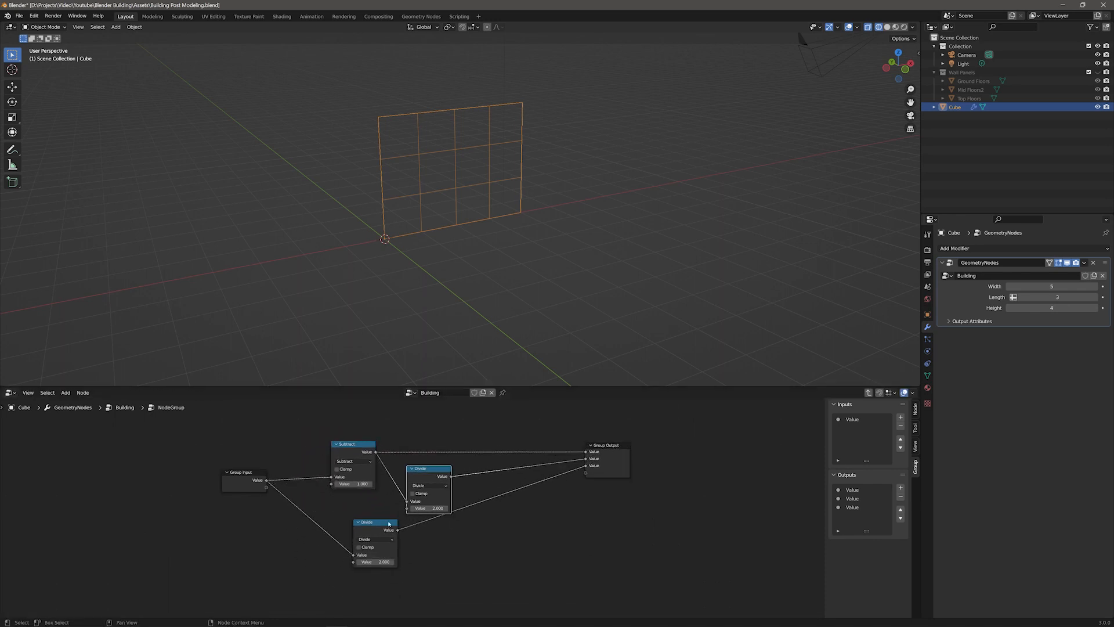
pyautogui.moveTo(383, 522); pyautogui.dragTo(386, 541)
pyautogui.moveTo(235, 471); pyautogui.dragTo(215, 410)
pyautogui.moveTo(602, 448); pyautogui.dragTo(606, 420)
# Step: Rename the group's outputs to Minus 1, Minus 1 Divide by 2 and Divide by 2
pyautogui.click(852, 490)
pyautogui.click(883, 553)
pyautogui.write('Minus 1')
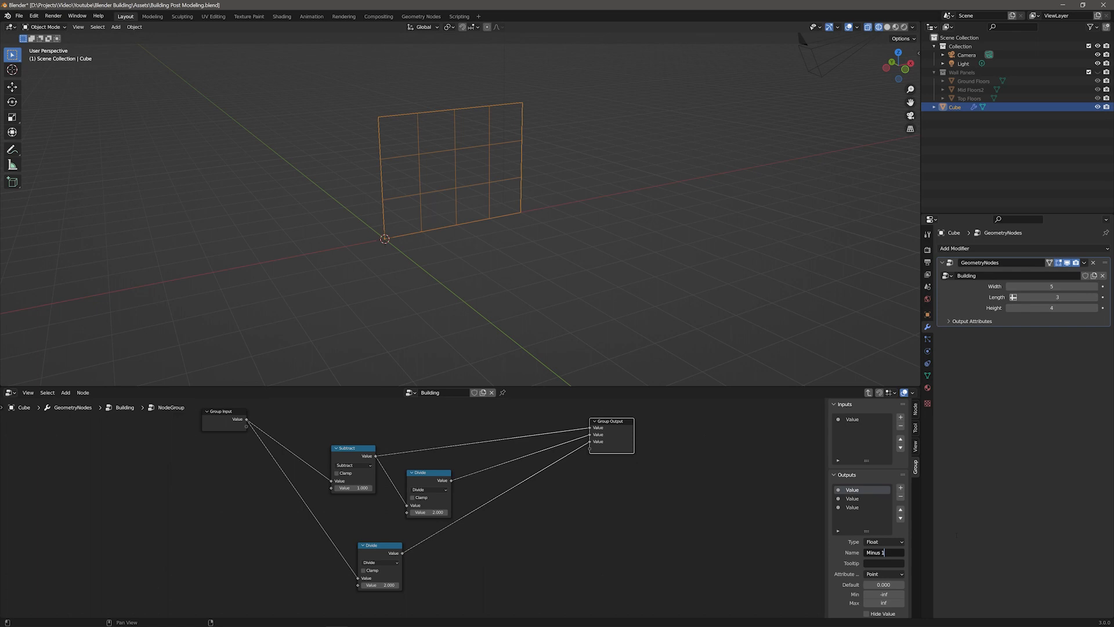
pyautogui.press('Return')
pyautogui.click(852, 498)
pyautogui.click(883, 553)
pyautogui.write('Minus 1 Div')
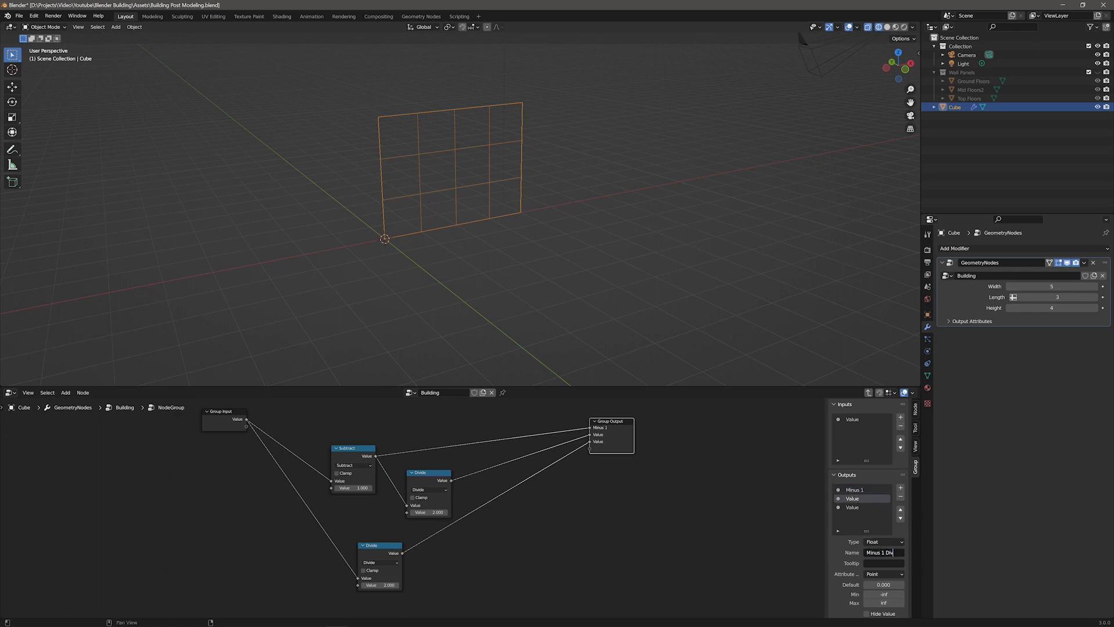
pyautogui.write('ide by 2')
pyautogui.press('Return')
pyautogui.click(851, 508)
pyautogui.click(882, 553)
pyautogui.write('Divide')
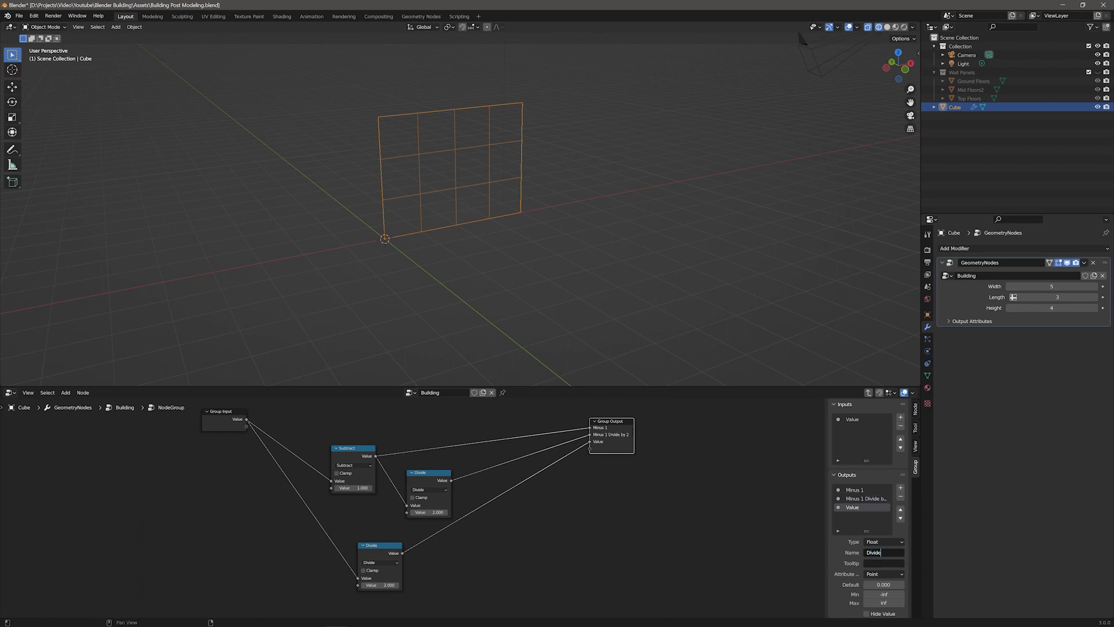
pyautogui.write(' by 2')
pyautogui.press('Return')
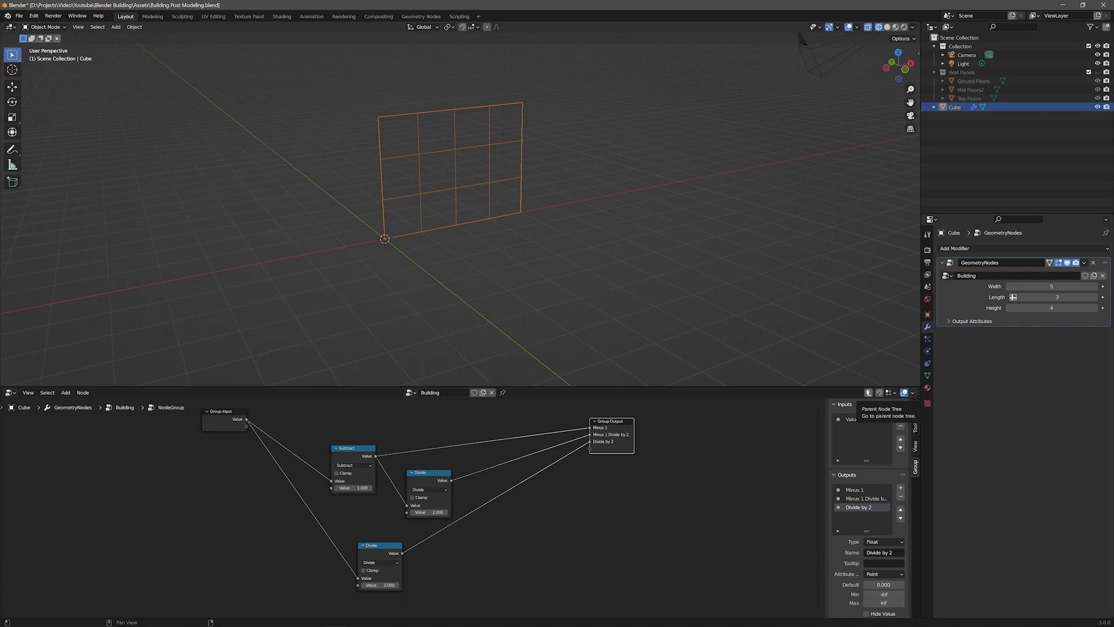
# Step: Exit the node group and rearrange the main tree's nodes to make room
pyautogui.click(868, 392)
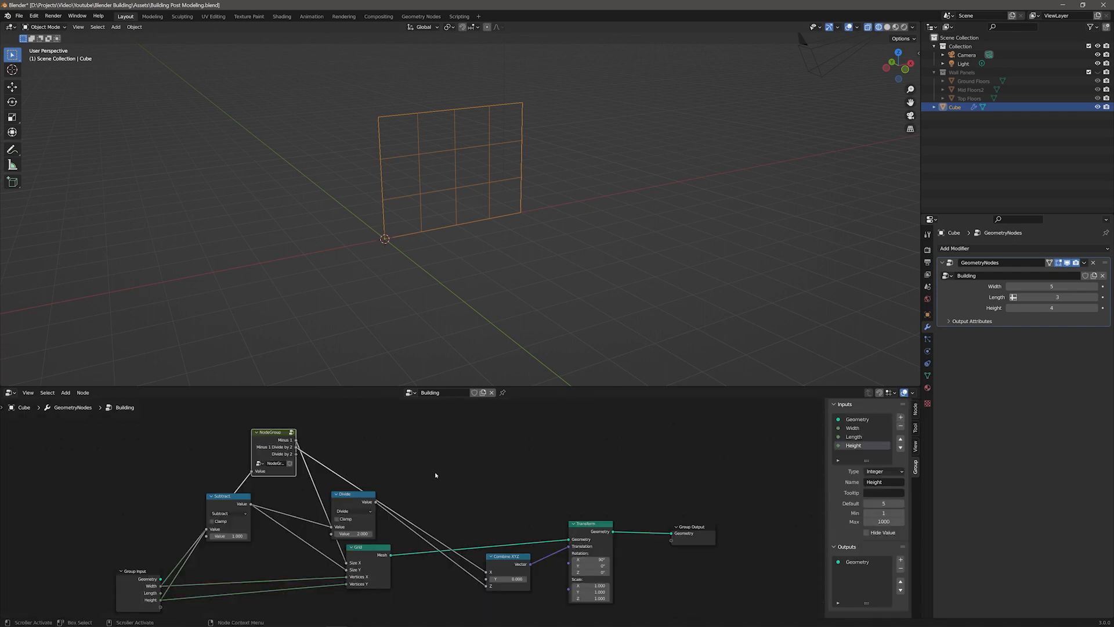
pyautogui.moveTo(453, 500); pyautogui.dragTo(546, 487, button='middle')
pyautogui.moveTo(370, 422); pyautogui.dragTo(325, 423)
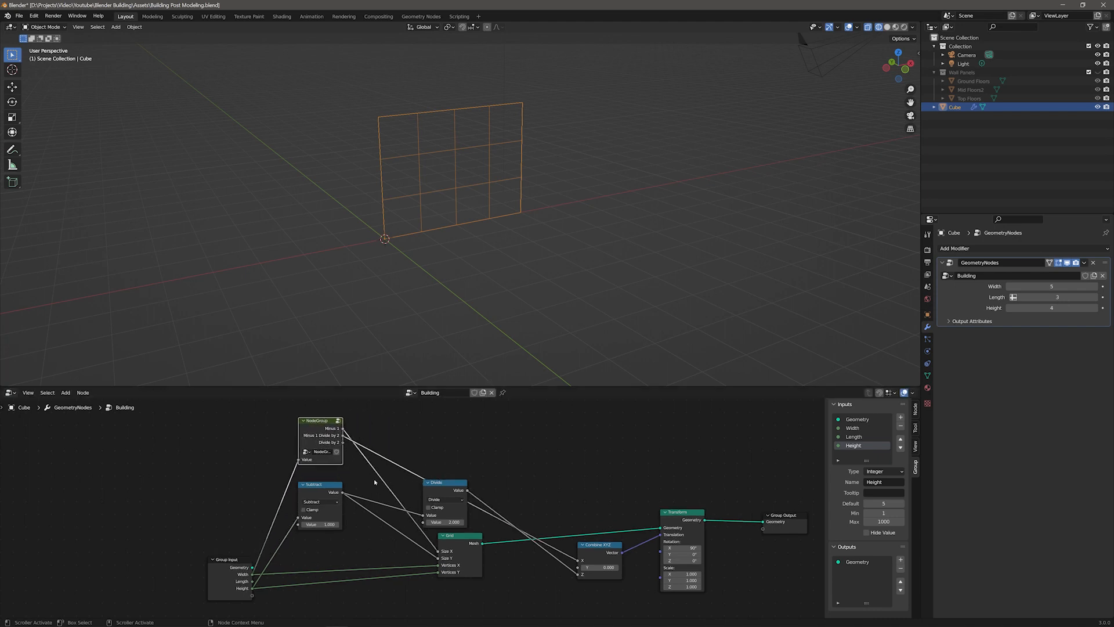
pyautogui.scroll(1, 366, 474)
pyautogui.moveTo(635, 550); pyautogui.dragTo(638, 434)
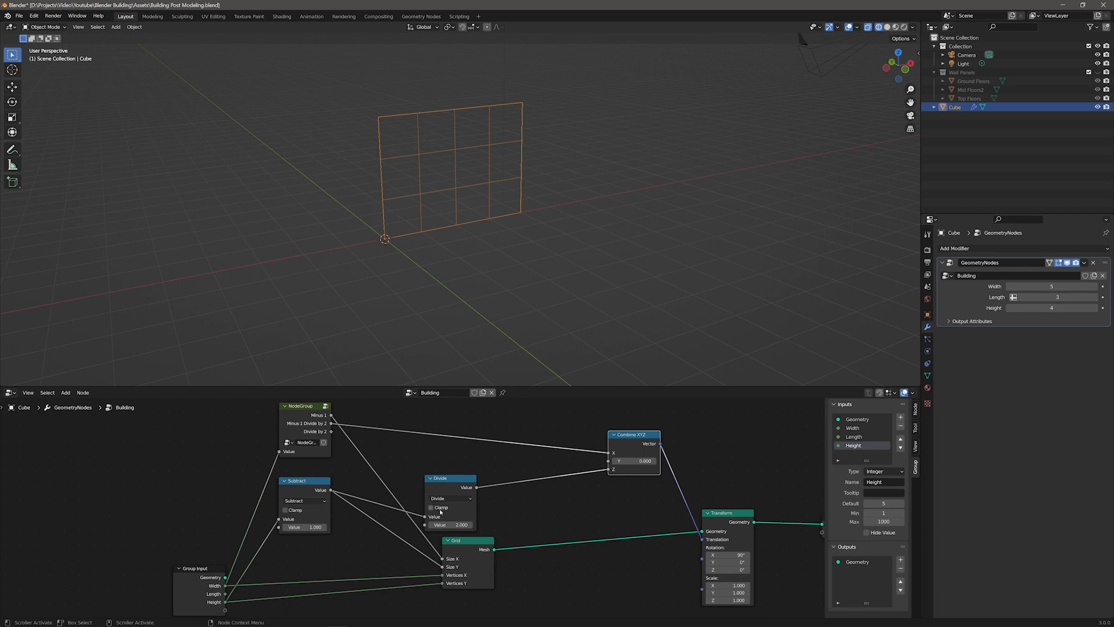
pyautogui.moveTo(479, 544); pyautogui.dragTo(538, 567)
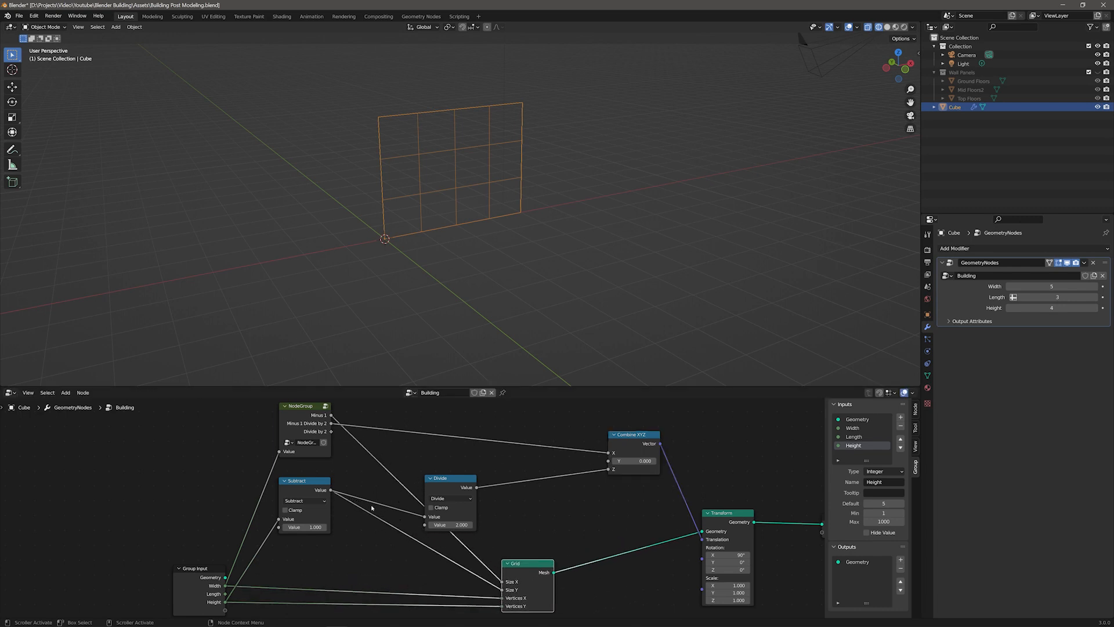
# Step: Delete the remaining Subtract and Divide nodes from the main tree
pyautogui.click(305, 482)
pyautogui.keyDown('shift'); pyautogui.click(447, 479); pyautogui.keyUp('shift')
pyautogui.press('x')
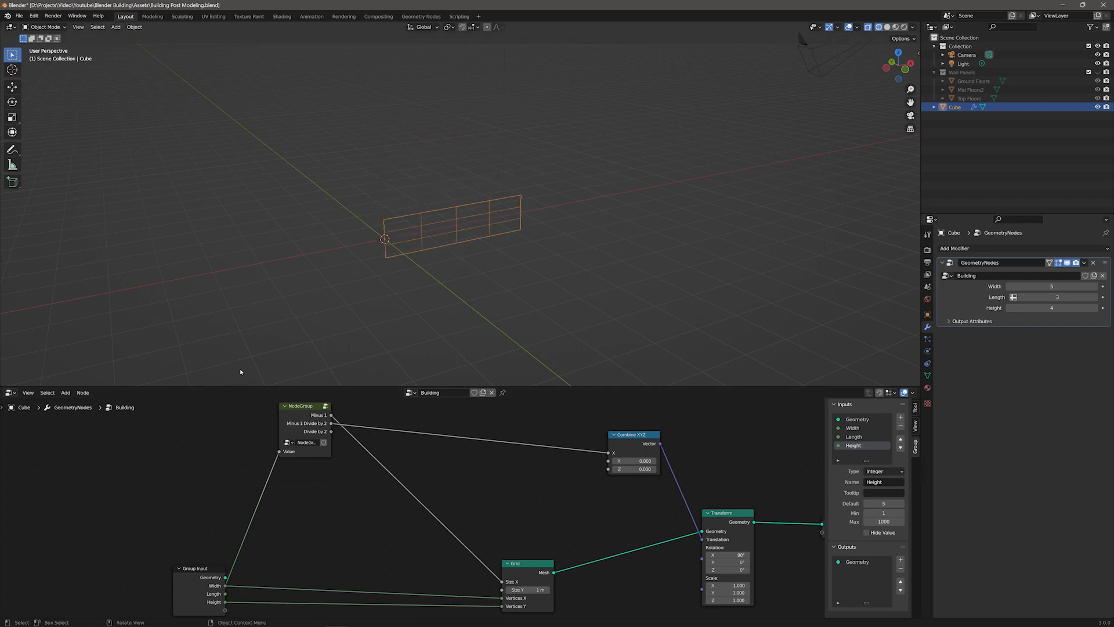
# Step: Duplicate the node group node, feed it the Height input, and connect its Minus 1 to Grid Size Y and Minus 1 Divide by 2 to Combine XYZ Z
pyautogui.click(306, 406)
pyautogui.hotkey('shift', 'd')
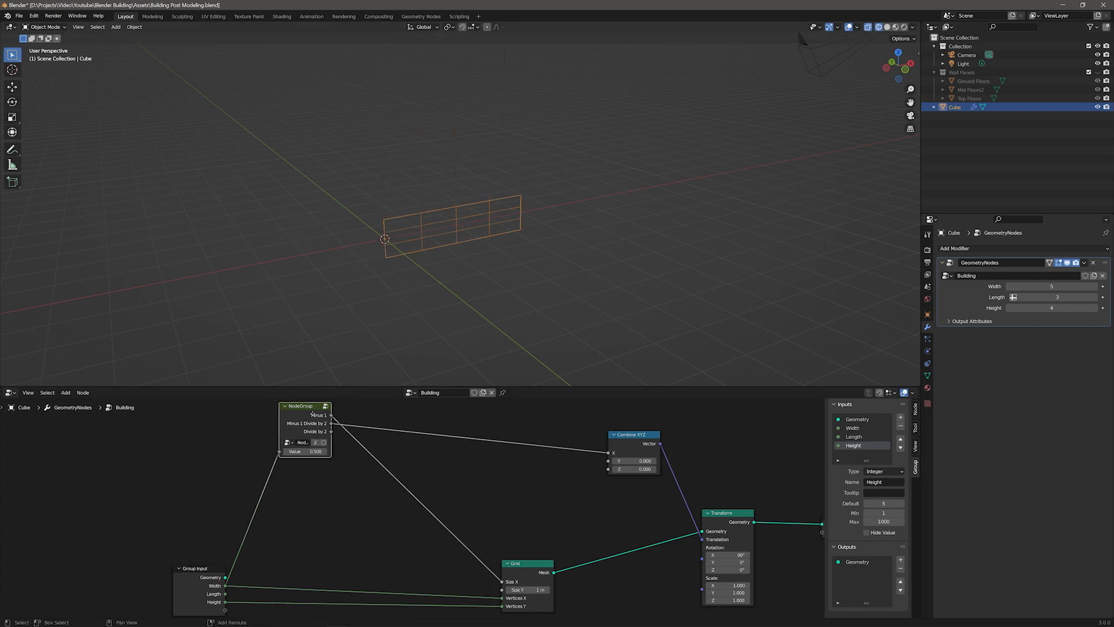
pyautogui.click(318, 492)
pyautogui.moveTo(225, 602); pyautogui.dragTo(292, 540)
pyautogui.moveTo(343, 504); pyautogui.dragTo(503, 590)
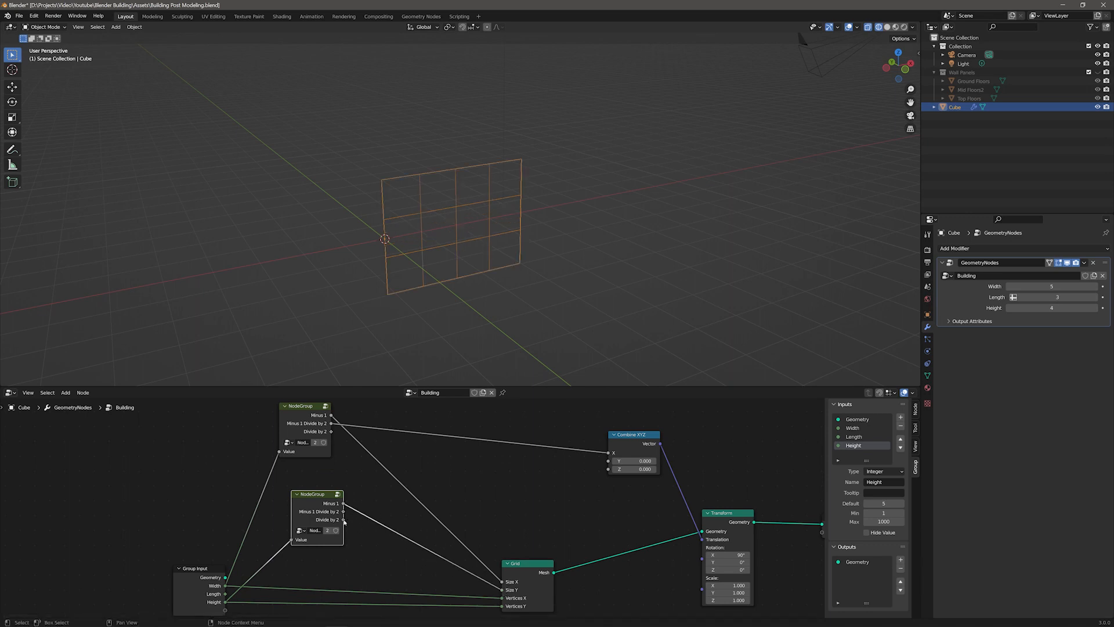
pyautogui.moveTo(343, 512); pyautogui.dragTo(608, 471)
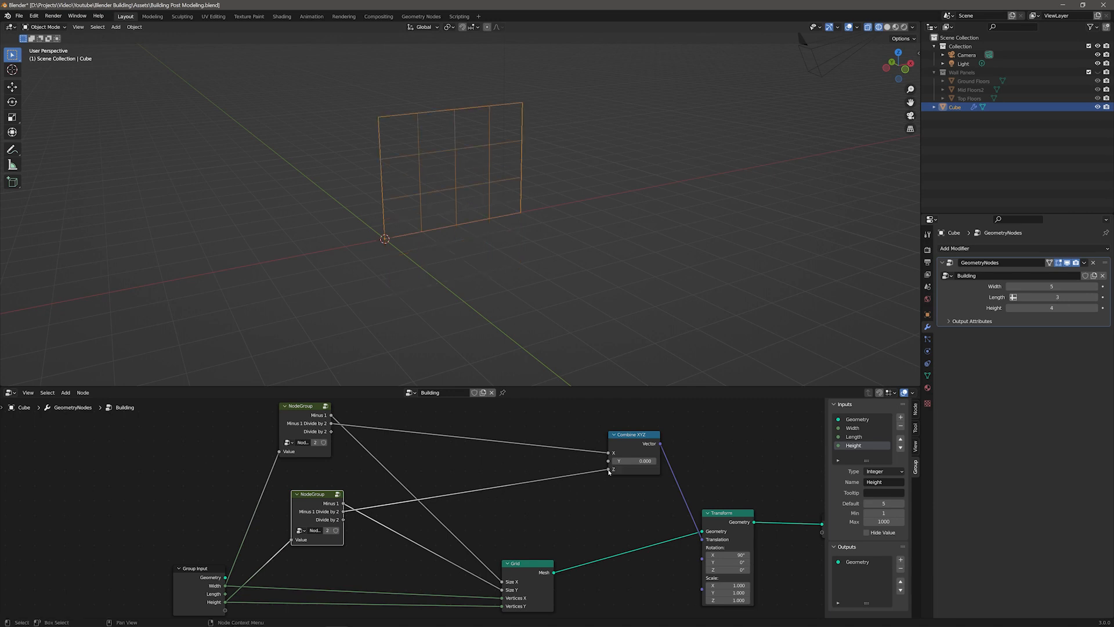
pyautogui.moveTo(317, 494); pyautogui.dragTo(309, 490)
pyautogui.moveTo(504, 608); pyautogui.dragTo(563, 591)
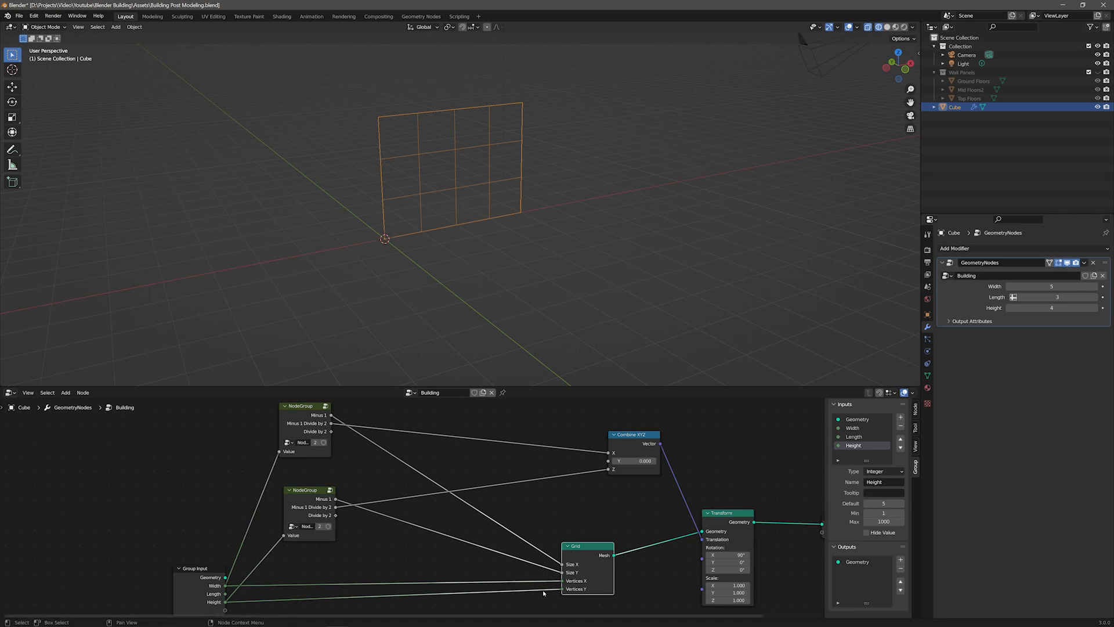
# Step: Inside the group, add a Passthrough output fed directly by the group input, move it to the top, and exit the group
pyautogui.click(312, 492)
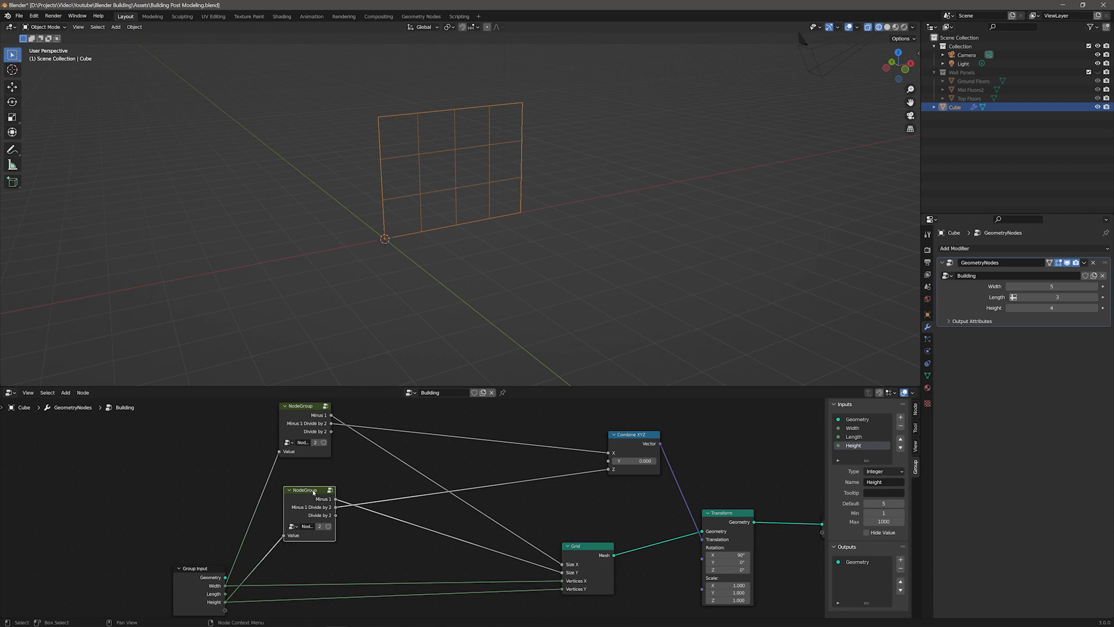
pyautogui.click(330, 491)
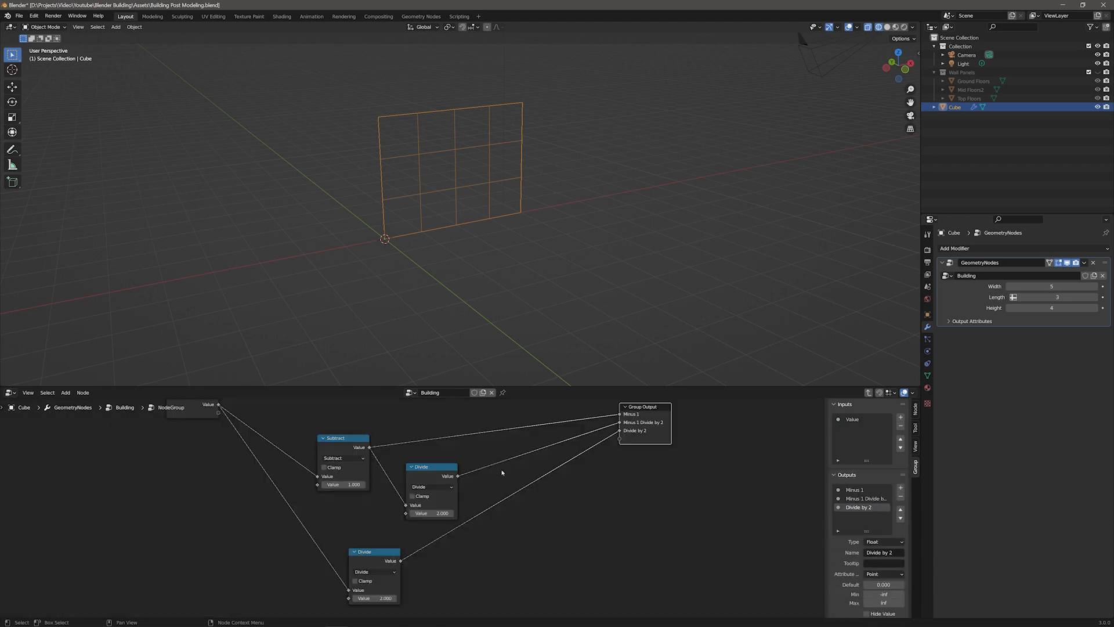
pyautogui.moveTo(659, 517); pyautogui.dragTo(673, 570, button='middle')
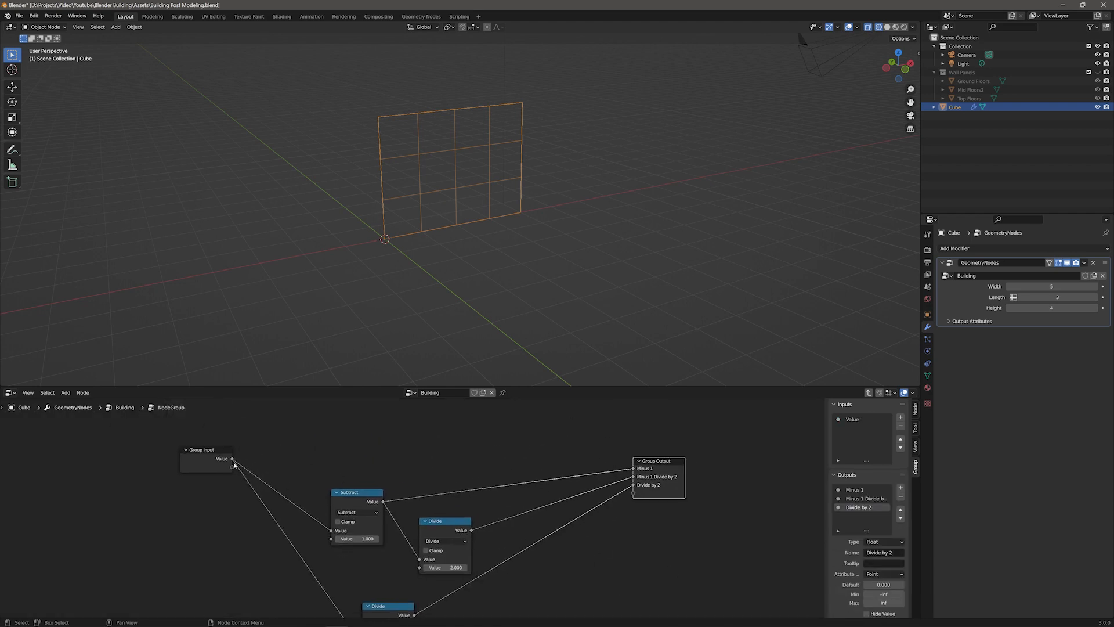
pyautogui.moveTo(232, 460); pyautogui.dragTo(633, 501)
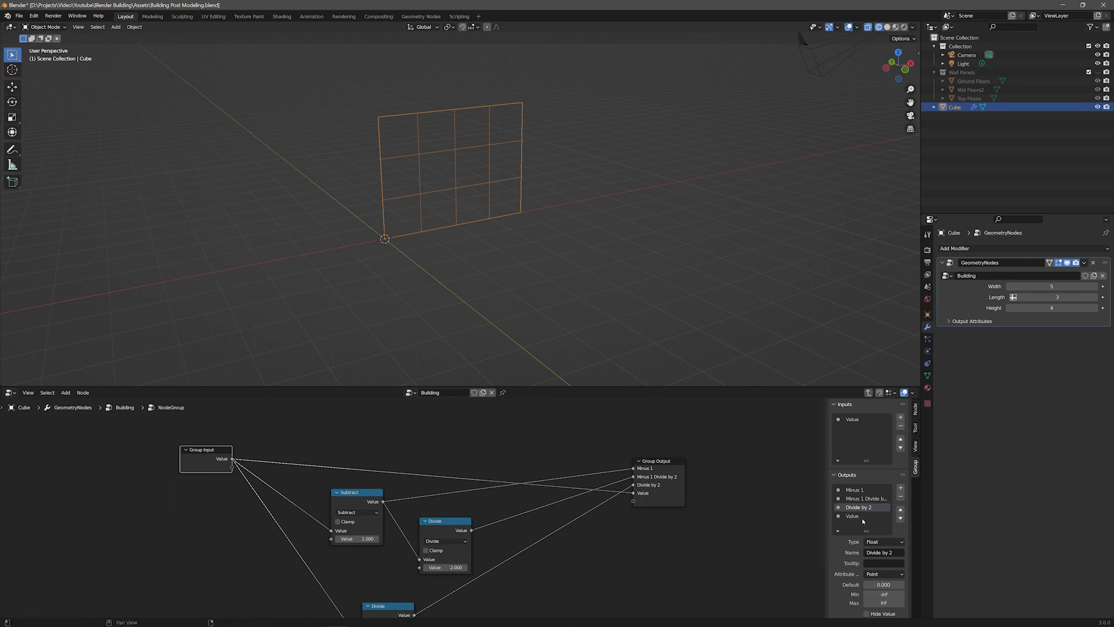
pyautogui.click(891, 555)
pyautogui.write('P')
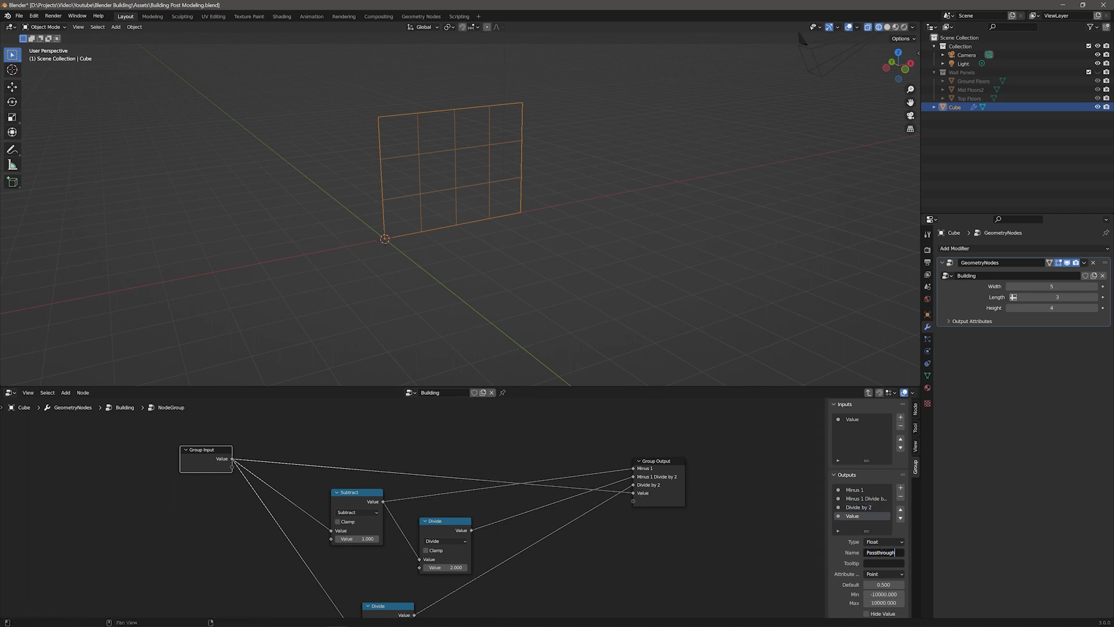
pyautogui.write('assthrough')
pyautogui.press('Return')
pyautogui.click(900, 509)
pyautogui.click(900, 509)
pyautogui.click(901, 509)
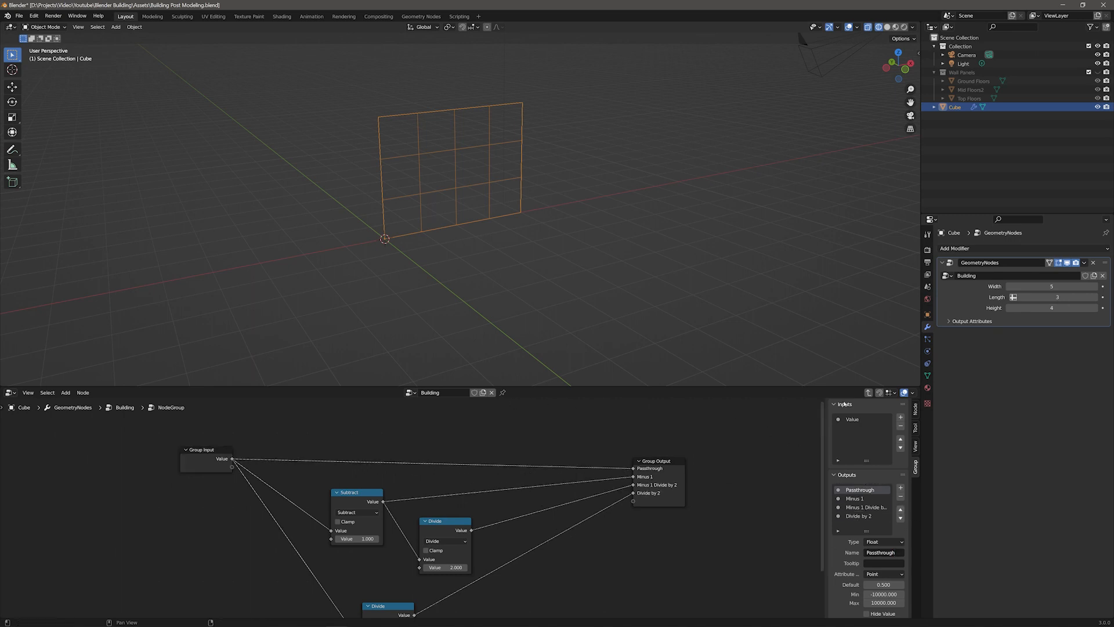
pyautogui.press('Tab')
# Step: Rearrange the main tree's nodes around the two node group copies
pyautogui.moveTo(590, 545); pyautogui.dragTo(632, 528)
pyautogui.moveTo(331, 414); pyautogui.dragTo(604, 564)
pyautogui.moveTo(336, 499); pyautogui.dragTo(310, 568)
pyautogui.moveTo(306, 425); pyautogui.dragTo(360, 515)
pyautogui.moveTo(506, 594); pyautogui.dragTo(536, 500, button='middle')
pyautogui.moveTo(435, 541); pyautogui.dragTo(434, 586, button='middle')
pyautogui.moveTo(333, 504); pyautogui.dragTo(330, 530)
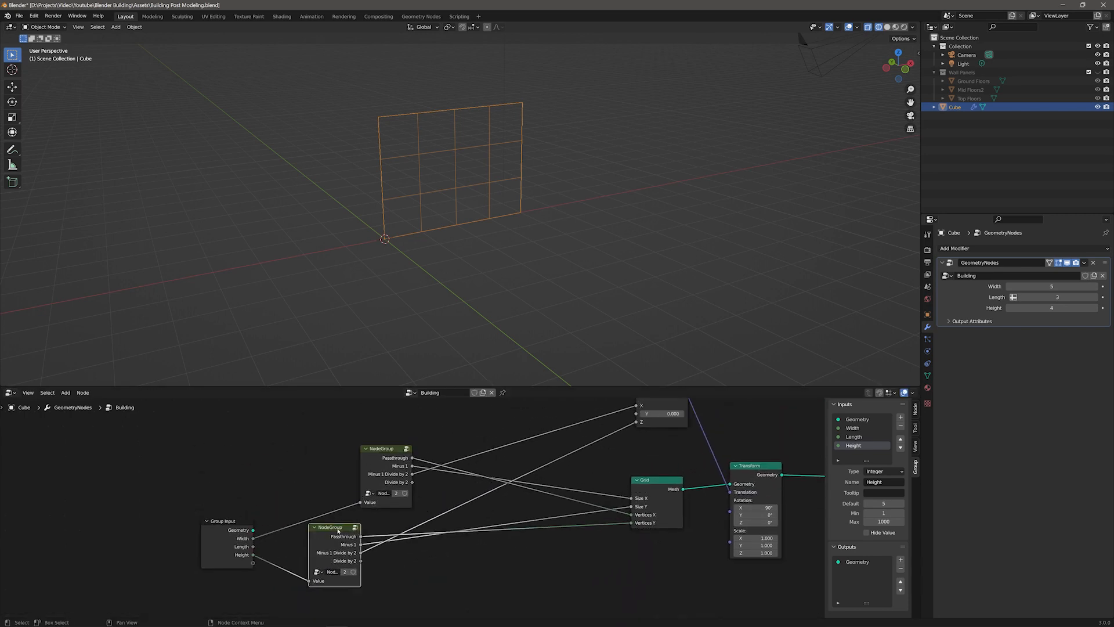
# Step: Rename the node group data-block to Wall Math and return to the Building tree
pyautogui.click(414, 393)
pyautogui.click(426, 413)
pyautogui.click(429, 392)
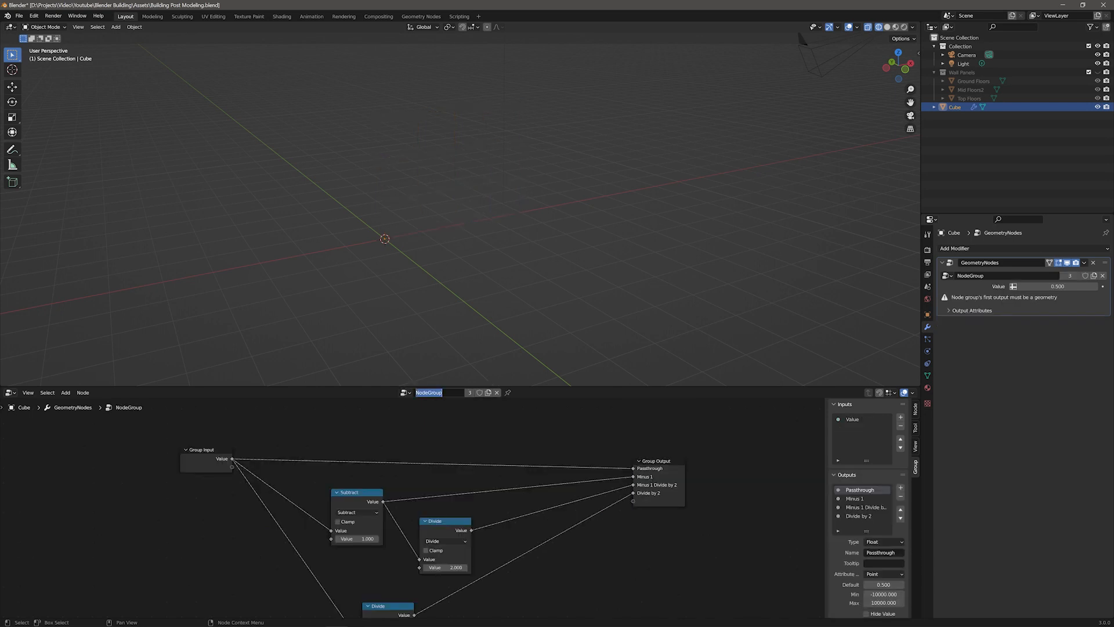
pyautogui.write('Wall Math')
pyautogui.press('Return')
pyautogui.click(404, 393)
pyautogui.click(419, 409)
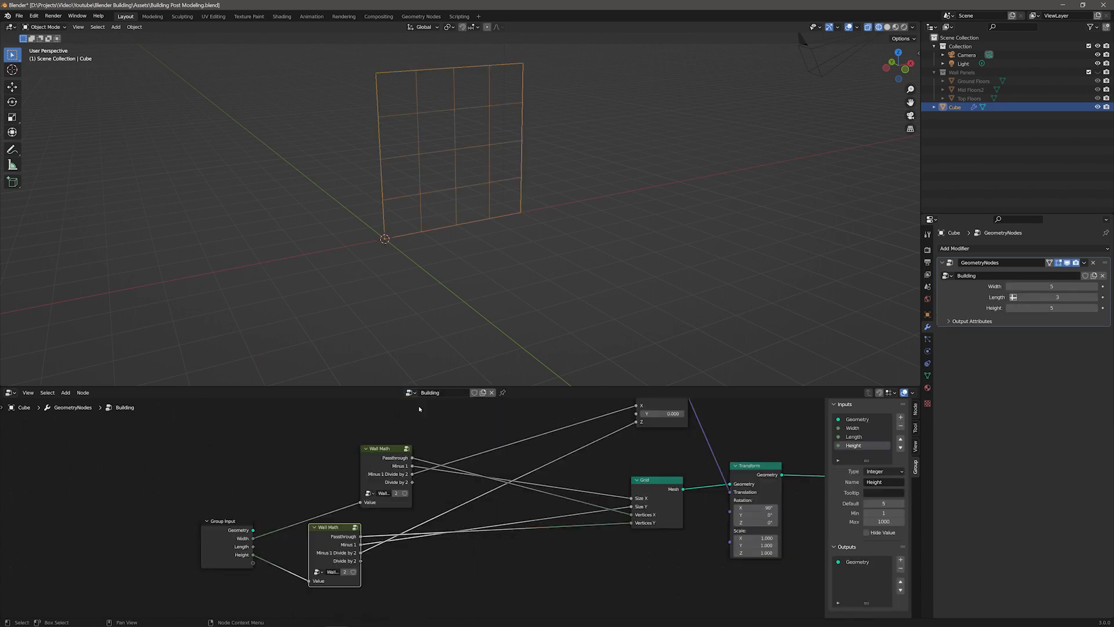
# Step: Collapse both Wall Math nodes and rearrange the tree's nodes into a tidy layout
pyautogui.click(315, 528)
pyautogui.moveTo(333, 529); pyautogui.dragTo(349, 559)
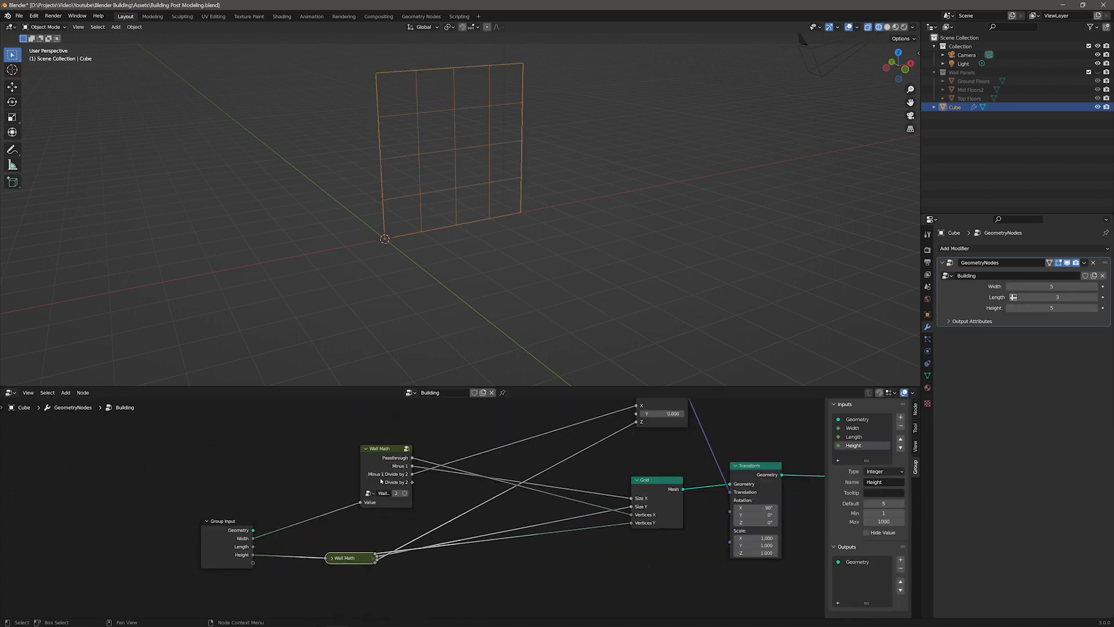
pyautogui.click(365, 448)
pyautogui.moveTo(380, 453); pyautogui.dragTo(348, 529)
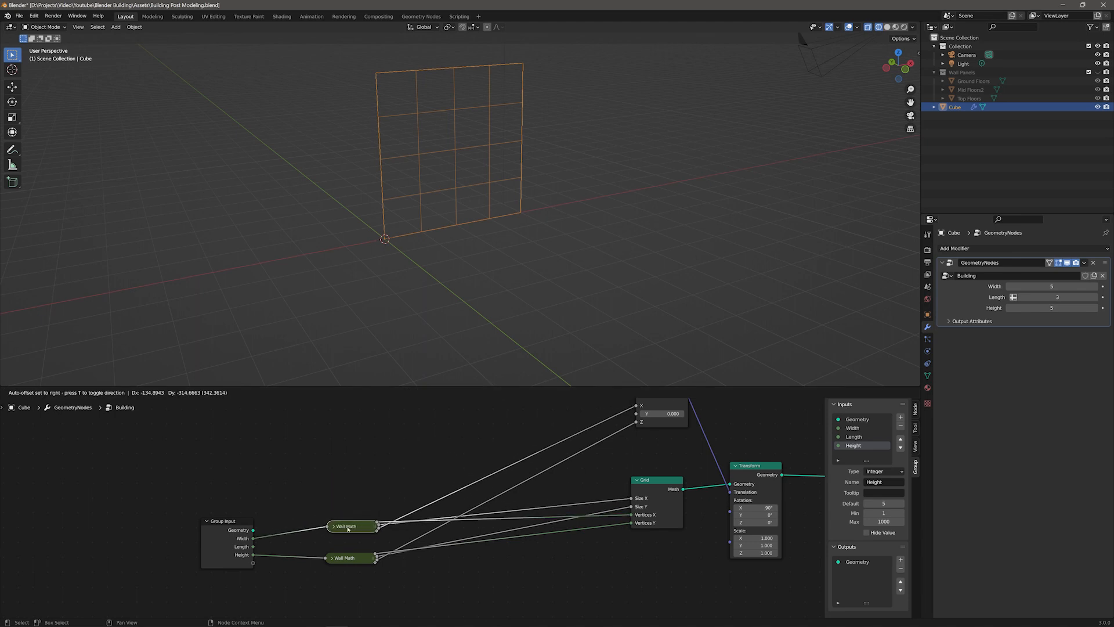
pyautogui.moveTo(660, 479); pyautogui.dragTo(668, 510)
pyautogui.press('Home')
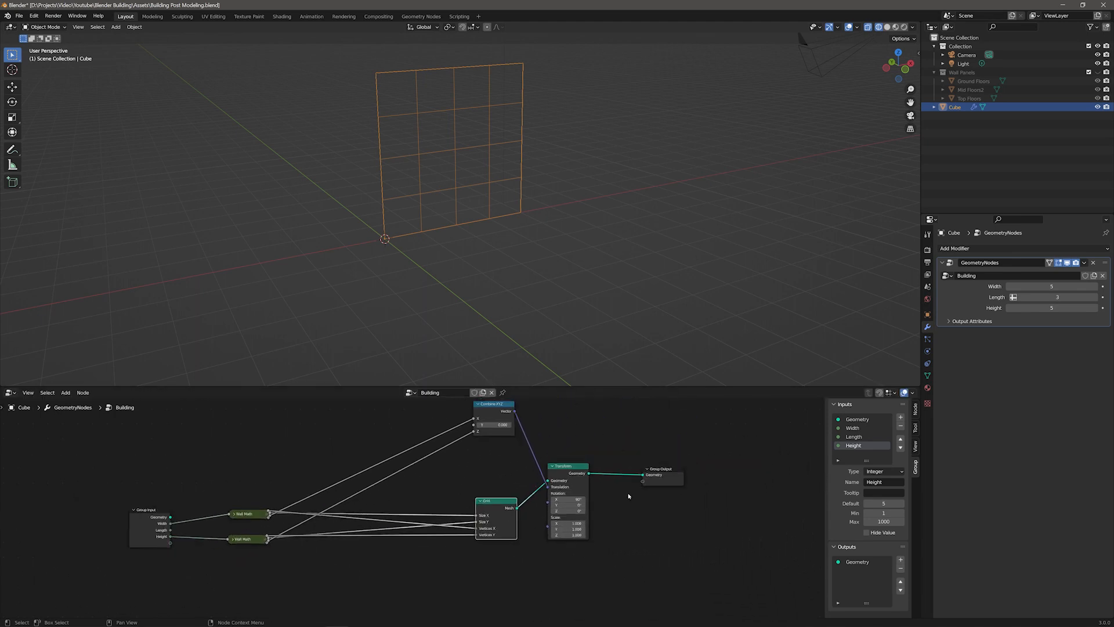
pyautogui.moveTo(568, 510); pyautogui.dragTo(618, 534, button='middle')
pyautogui.moveTo(545, 427); pyautogui.dragTo(513, 592)
pyautogui.moveTo(548, 522); pyautogui.dragTo(479, 521)
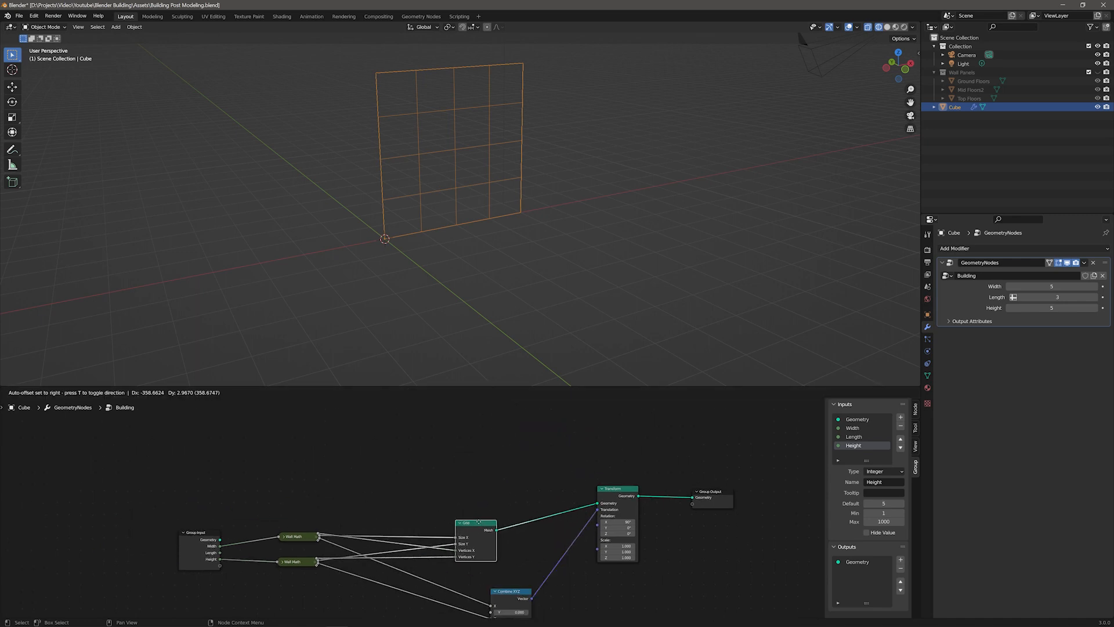
pyautogui.moveTo(513, 591); pyautogui.dragTo(478, 583)
pyautogui.moveTo(619, 489); pyautogui.dragTo(613, 518)
pyautogui.moveTo(711, 491); pyautogui.dragTo(724, 519)
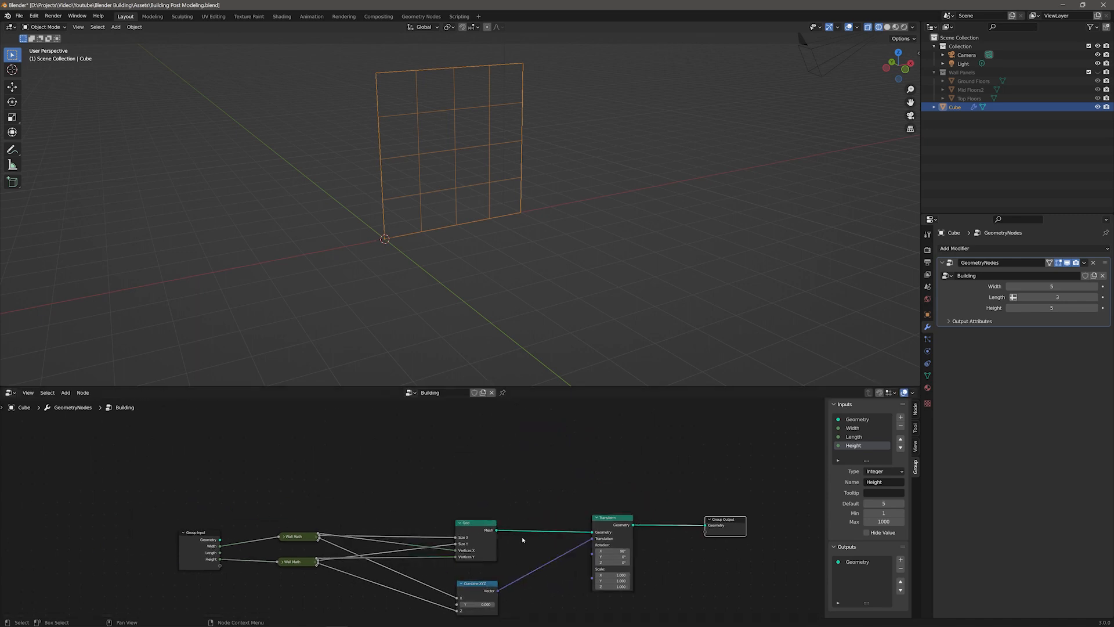
# Step: Set the modifier's Height input to 4
pyautogui.click(1073, 309)
pyautogui.write('4')
pyautogui.press('Return')
# Step: Label the Grid node Width Wall Grids
pyautogui.moveTo(500, 549); pyautogui.dragTo(552, 497, button='middle')
pyautogui.scroll(4, 555, 493)
pyautogui.click(583, 457)
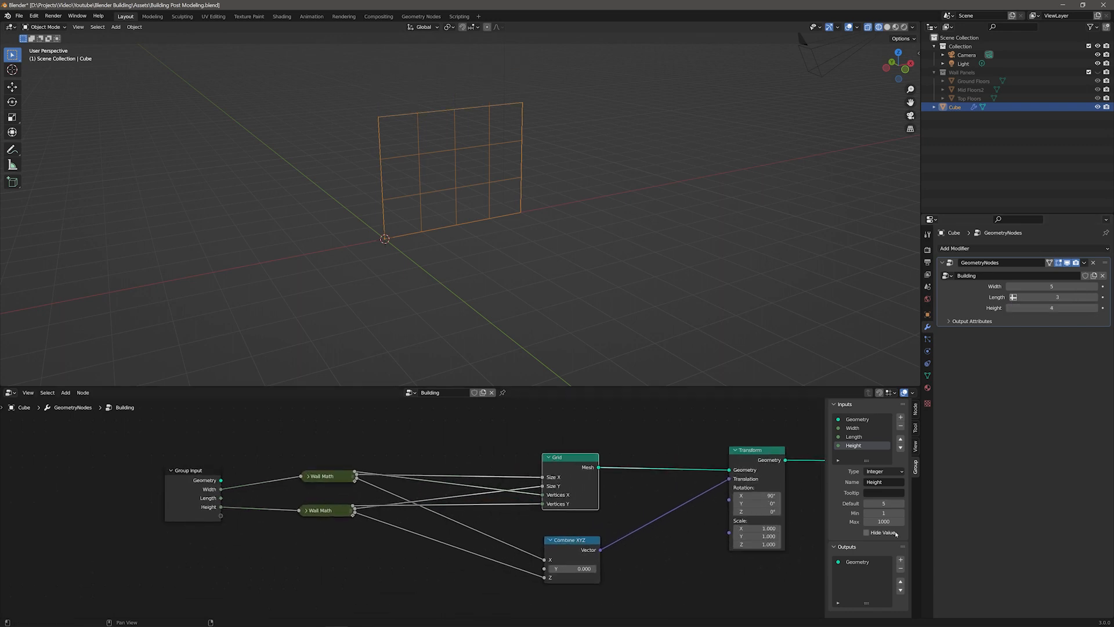
pyautogui.click(915, 409)
pyautogui.click(879, 428)
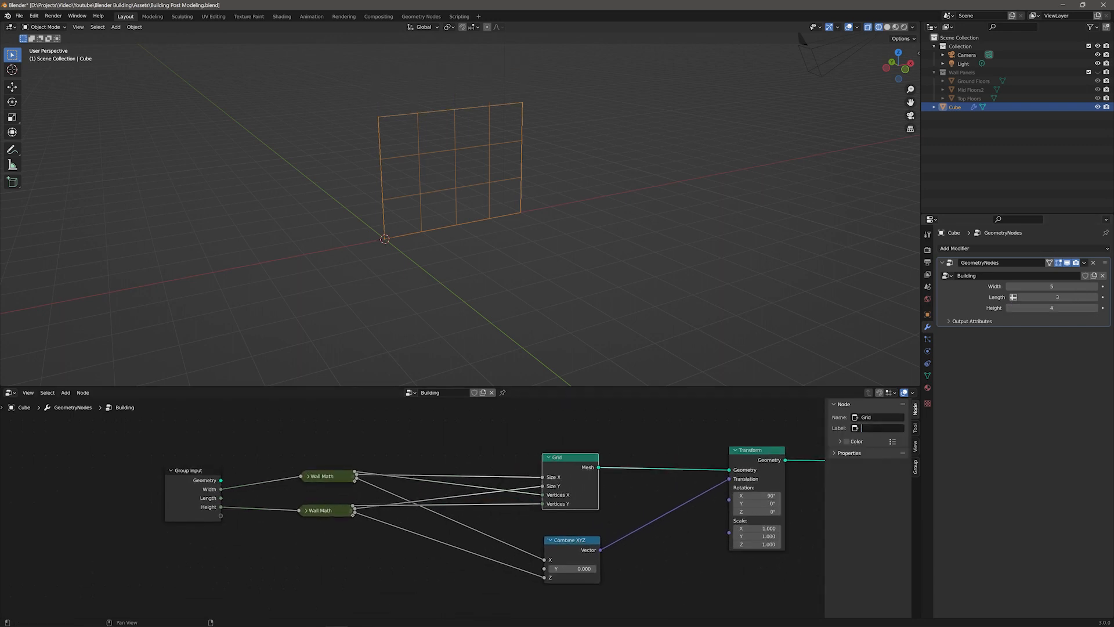
pyautogui.write('Width Wall Grids')
pyautogui.press('Return')
# Step: Duplicate the grid node and label the copy Length Wall Grids
pyautogui.moveTo(684, 542); pyautogui.dragTo(536, 579, button='middle')
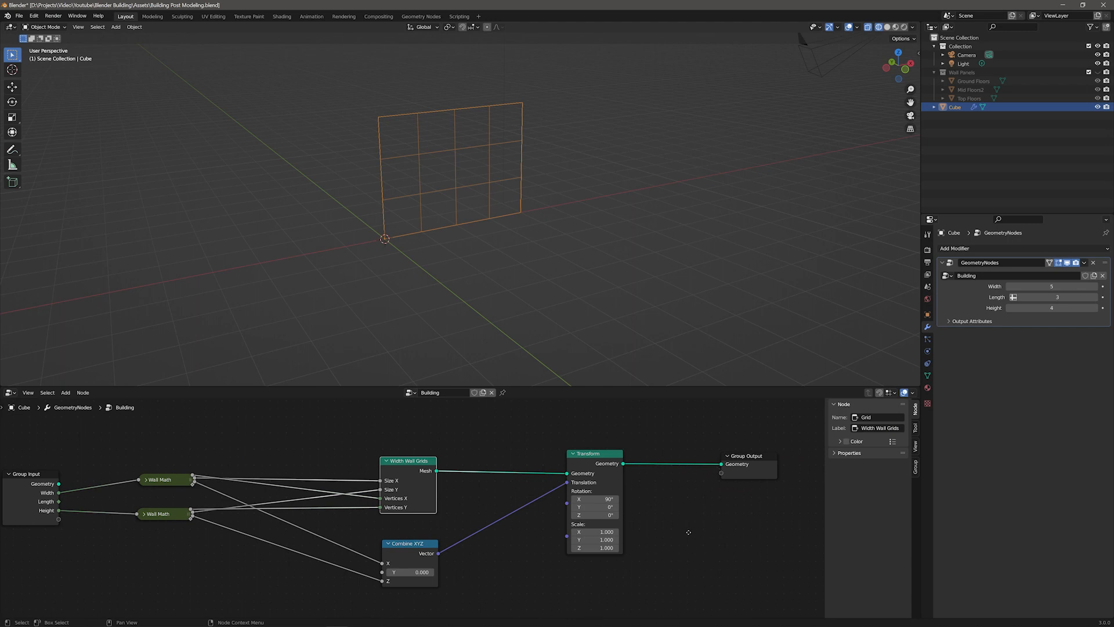
pyautogui.scroll(-3, 719, 466)
pyautogui.moveTo(641, 498); pyautogui.dragTo(616, 496)
pyautogui.click(434, 495)
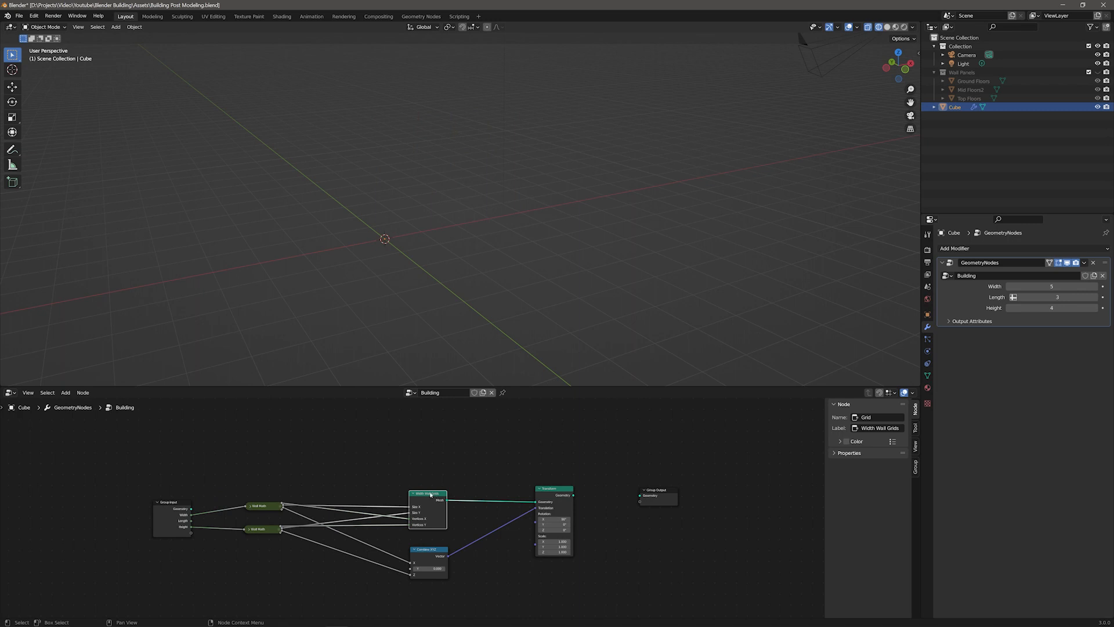
pyautogui.moveTo(430, 442); pyautogui.dragTo(431, 440)
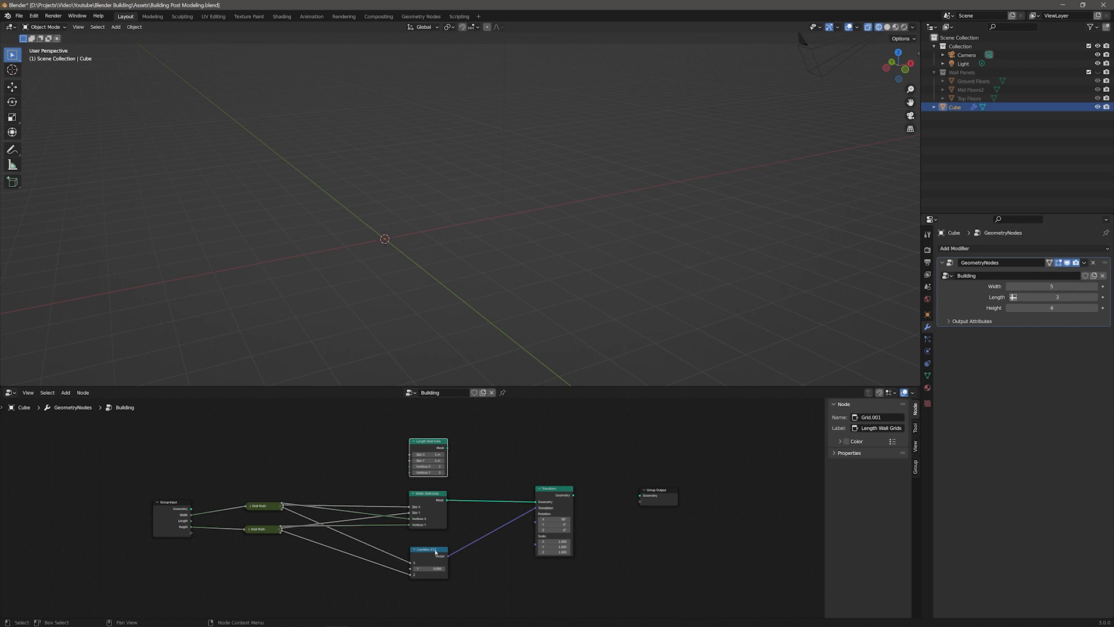
# Step: Duplicate the Combine XYZ and Transform nodes and place the copies beside the Length Wall Grids node
pyautogui.moveTo(611, 605); pyautogui.dragTo(414, 495)
pyautogui.moveTo(561, 494); pyautogui.dragTo(568, 547)
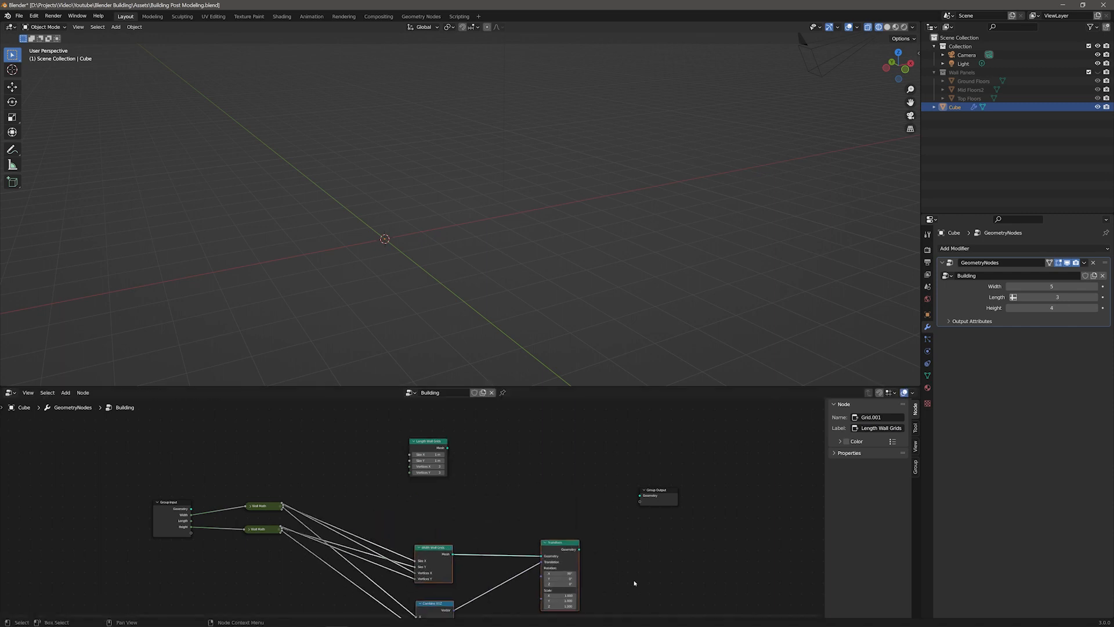
pyautogui.moveTo(634, 584); pyautogui.dragTo(590, 481, button='middle')
pyautogui.moveTo(521, 442); pyautogui.dragTo(527, 509, button='middle')
pyautogui.click(393, 568)
pyautogui.keyDown('shift'); pyautogui.click(523, 503); pyautogui.keyUp('shift')
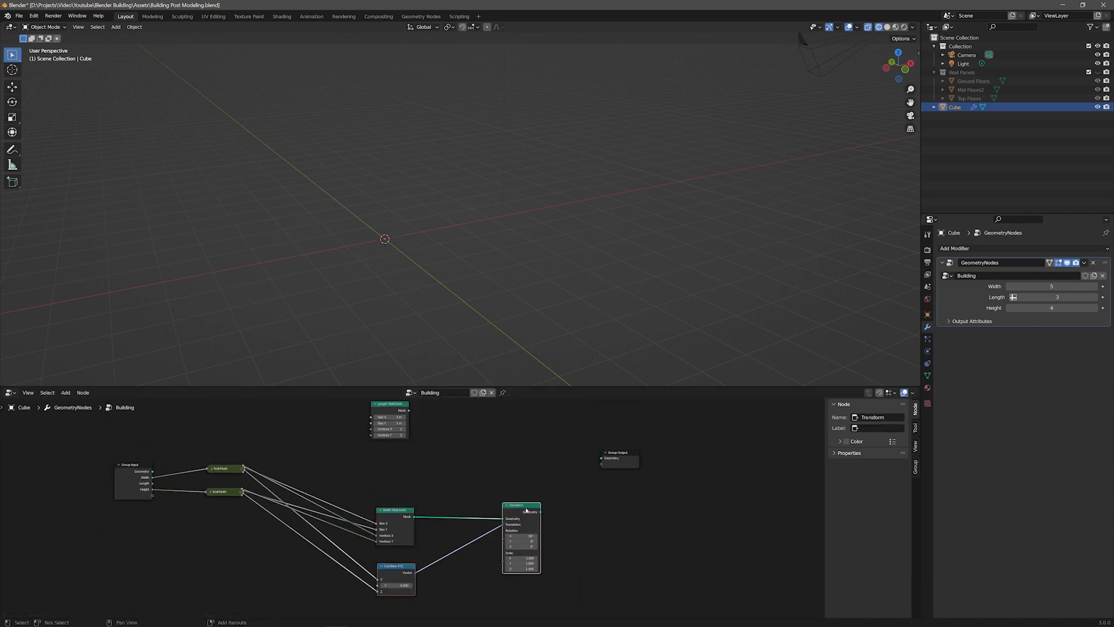
pyautogui.hotkey('shift', 'd')
pyautogui.click(521, 406)
pyautogui.scroll(2, 447, 463)
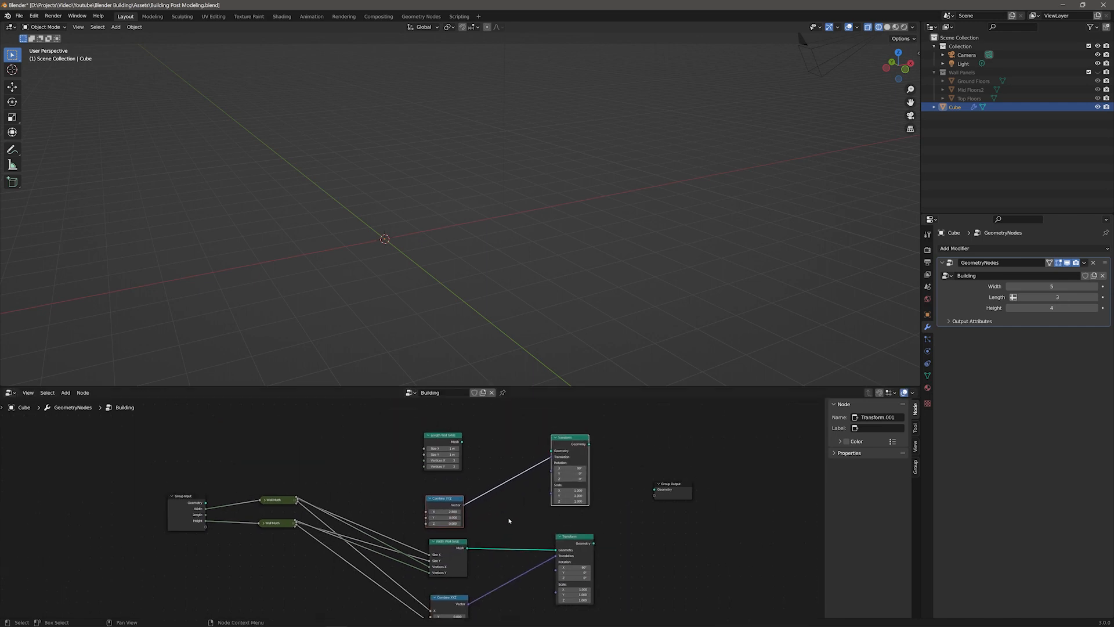
pyautogui.moveTo(415, 523); pyautogui.dragTo(414, 499, button='middle')
# Step: Duplicate a Wall Math node, expand it, and feed the group's Length input into it
pyautogui.click(257, 474)
pyautogui.hotkey('shift', 'd')
pyautogui.click(254, 431)
pyautogui.click(236, 431)
pyautogui.moveTo(246, 430); pyautogui.dragTo(251, 416)
pyautogui.moveTo(168, 498); pyautogui.dragTo(235, 462)
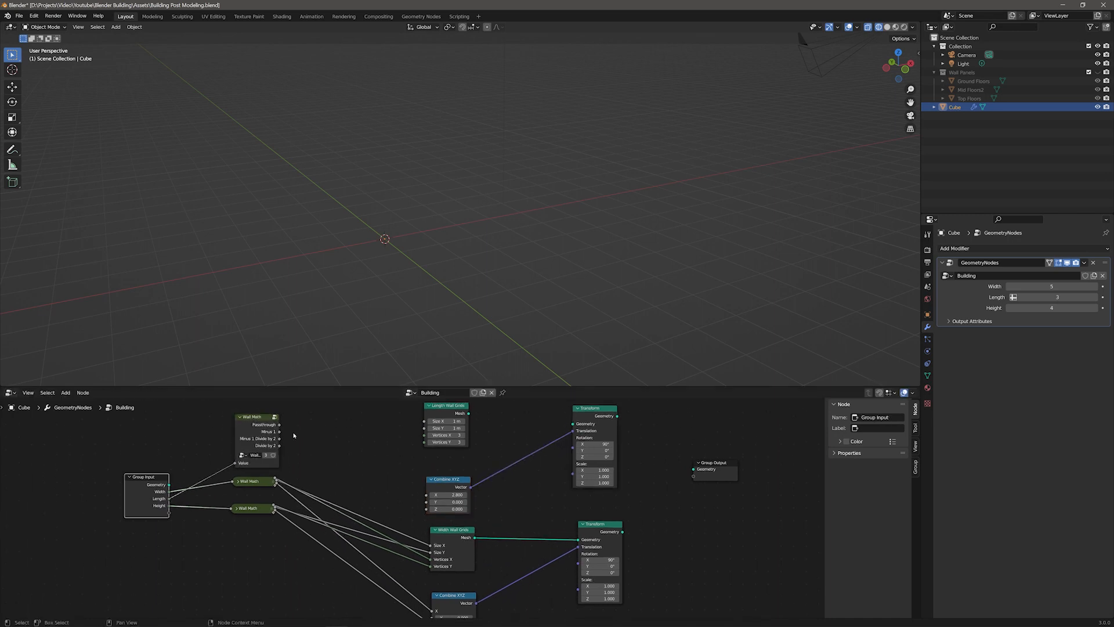
# Step: Connect the length Wall Math outputs to the Length Wall Grids sizes and the new Combine XYZ X input
pyautogui.click(237, 481)
pyautogui.moveTo(250, 477); pyautogui.dragTo(424, 420)
pyautogui.moveTo(283, 426); pyautogui.dragTo(282, 427)
pyautogui.moveTo(394, 442); pyautogui.dragTo(424, 436)
pyautogui.moveTo(280, 438); pyautogui.dragTo(431, 498)
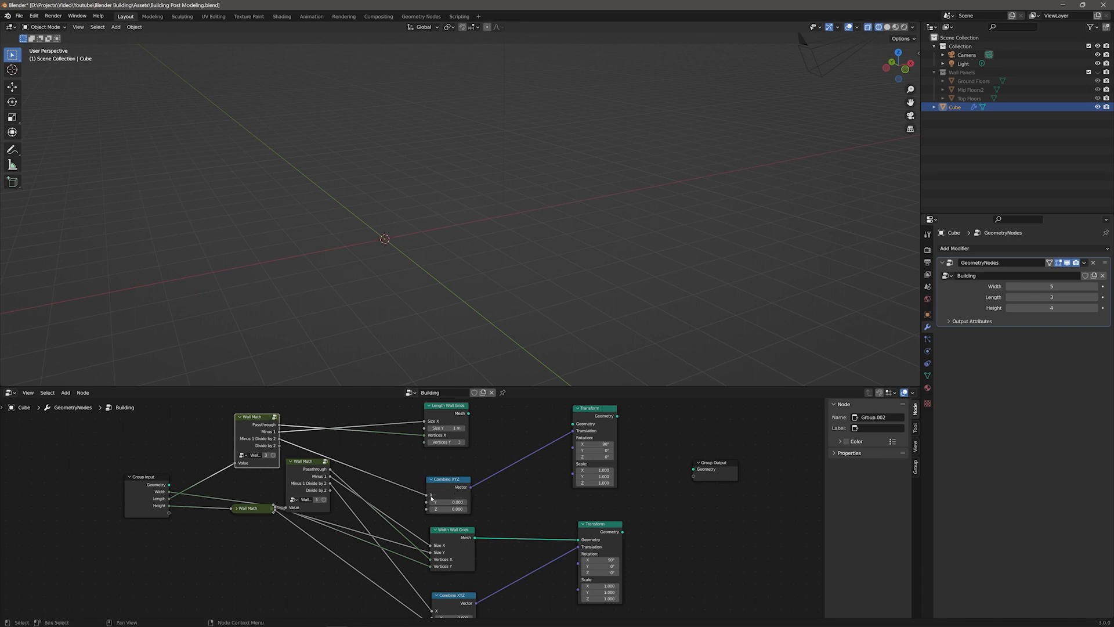
# Step: Rearrange the Wall Math nodes and finish wiring their outputs into the Length Wall Grids branch
pyautogui.click(240, 416)
pyautogui.click(290, 461)
pyautogui.moveTo(301, 462); pyautogui.dragTo(243, 449)
pyautogui.moveTo(400, 525); pyautogui.dragTo(340, 523, button='middle')
pyautogui.moveTo(409, 411); pyautogui.dragTo(633, 467)
pyautogui.click(175, 505)
pyautogui.moveTo(186, 505); pyautogui.dragTo(189, 496)
pyautogui.moveTo(245, 571)
pyautogui.mouseDown(button='middle')
pyautogui.moveTo(235, 544)
pyautogui.moveTo(251, 583)
pyautogui.mouseUp(button='middle')
pyautogui.moveTo(225, 523); pyautogui.dragTo(377, 453)
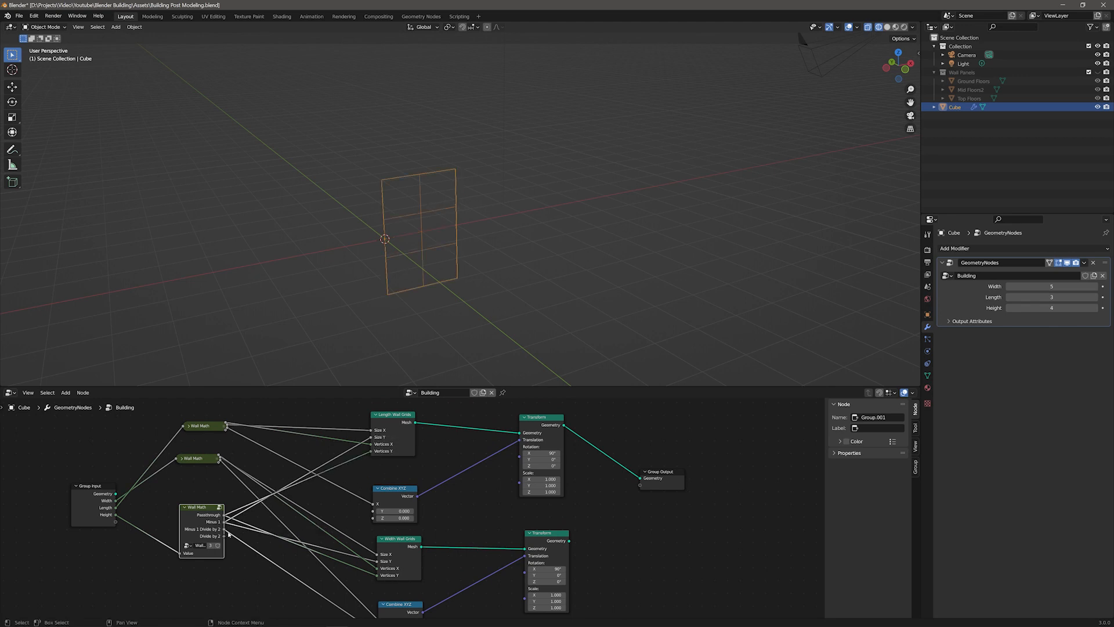
# Step: Connect the height Wall Math's Minus 1 Divide by 2 to the second Combine XYZ Z, then collapse and reposition it
pyautogui.moveTo(302, 542); pyautogui.dragTo(293, 497, button='middle')
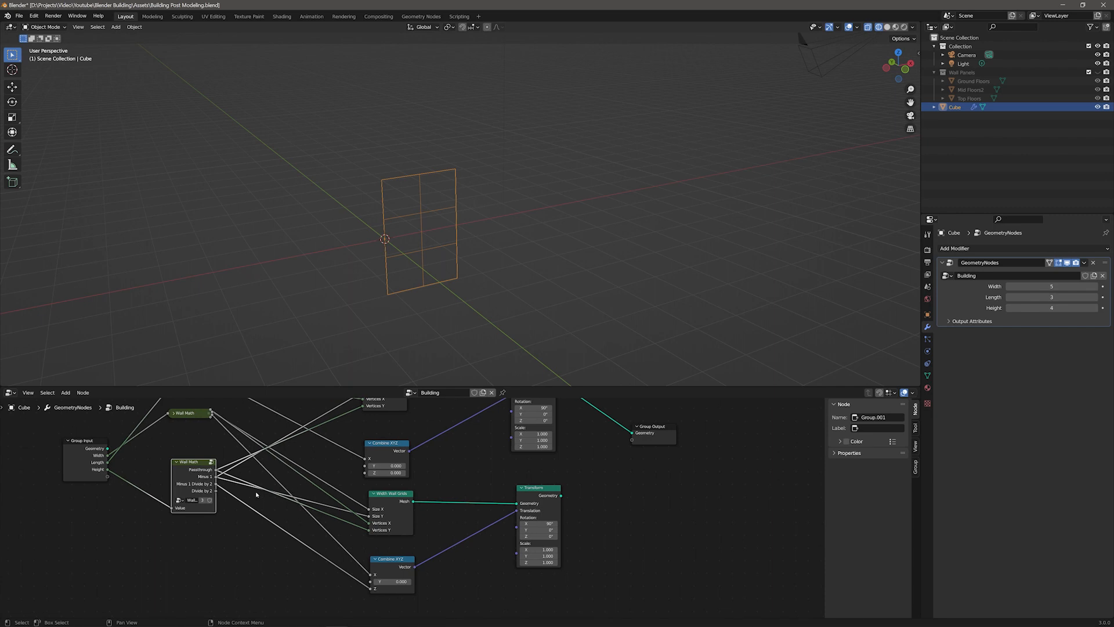
pyautogui.moveTo(215, 484); pyautogui.dragTo(365, 472)
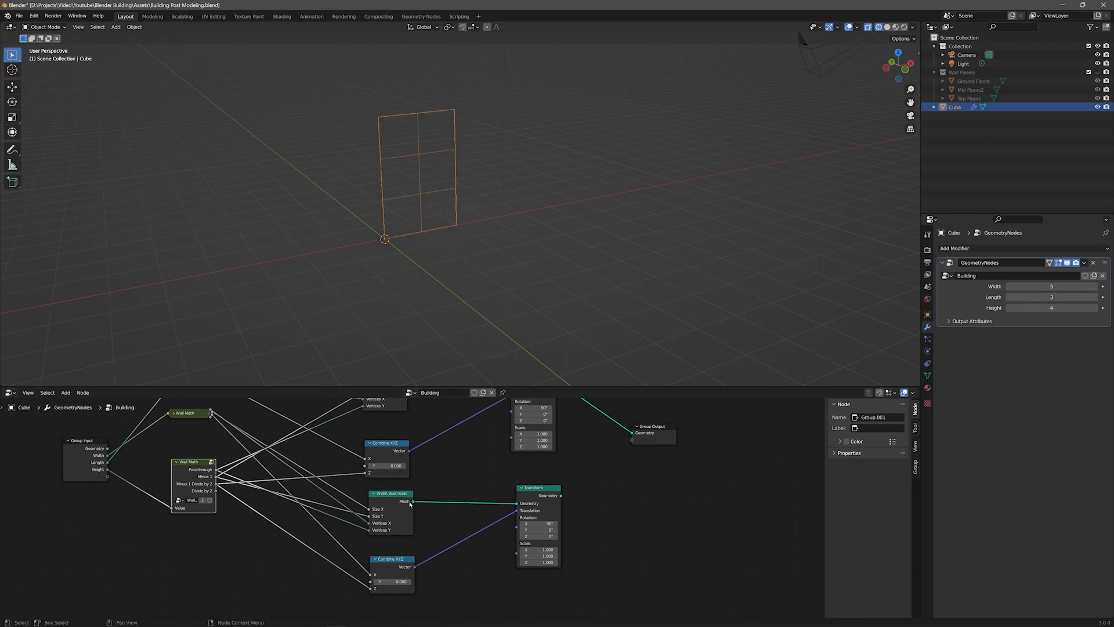
pyautogui.click(177, 464)
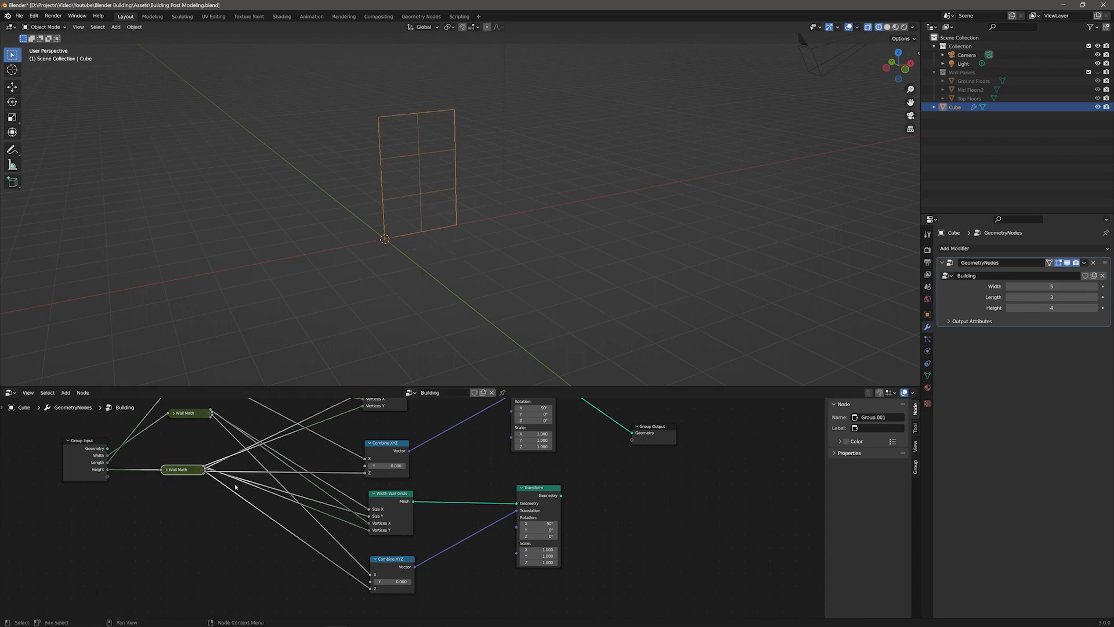
pyautogui.moveTo(193, 420); pyautogui.dragTo(201, 488, button='middle')
pyautogui.moveTo(197, 449); pyautogui.dragTo(199, 455)
# Step: Collapse the Length Wall Grids, Combine XYZ and Width Wall Grids nodes and tidy their placement
pyautogui.moveTo(1050, 297)
pyautogui.mouseDown()
pyautogui.moveTo(1073, 297)
pyautogui.moveTo(1031, 308)
pyautogui.moveTo(1074, 308)
pyautogui.moveTo(1044, 297)
pyautogui.mouseUp()
pyautogui.moveTo(1055, 308); pyautogui.dragTo(1032, 308)
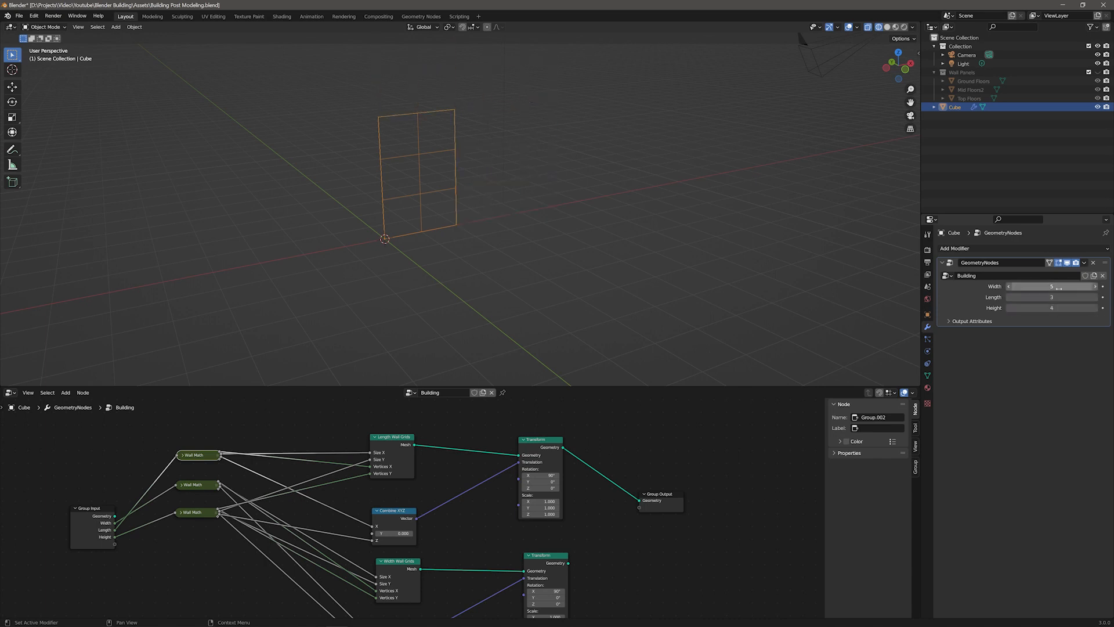
pyautogui.scroll(-4, 407, 493)
pyautogui.click(385, 470)
pyautogui.click(389, 553)
pyautogui.click(389, 508)
pyautogui.click(384, 417)
pyautogui.scroll(6, 336, 469)
pyautogui.moveTo(374, 479); pyautogui.dragTo(429, 516, button='middle')
# Step: Label the three Wall Math nodes as Wall Length Math, Wall Width Math and Wall Height Math
pyautogui.click(307, 455)
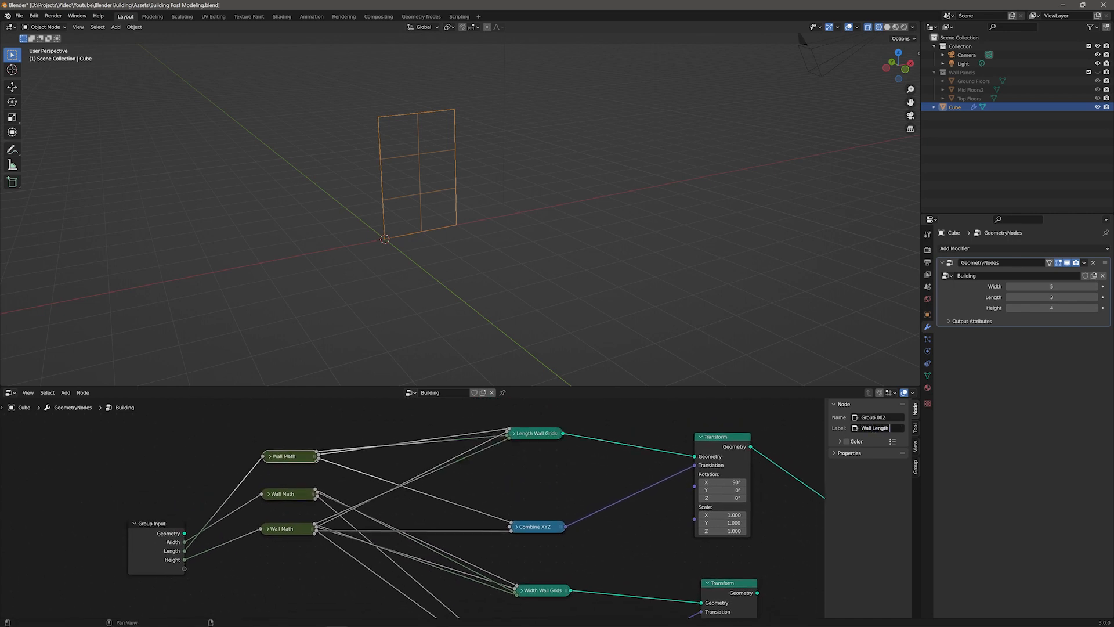
pyautogui.press('Return')
pyautogui.click(292, 494)
pyautogui.click(879, 428)
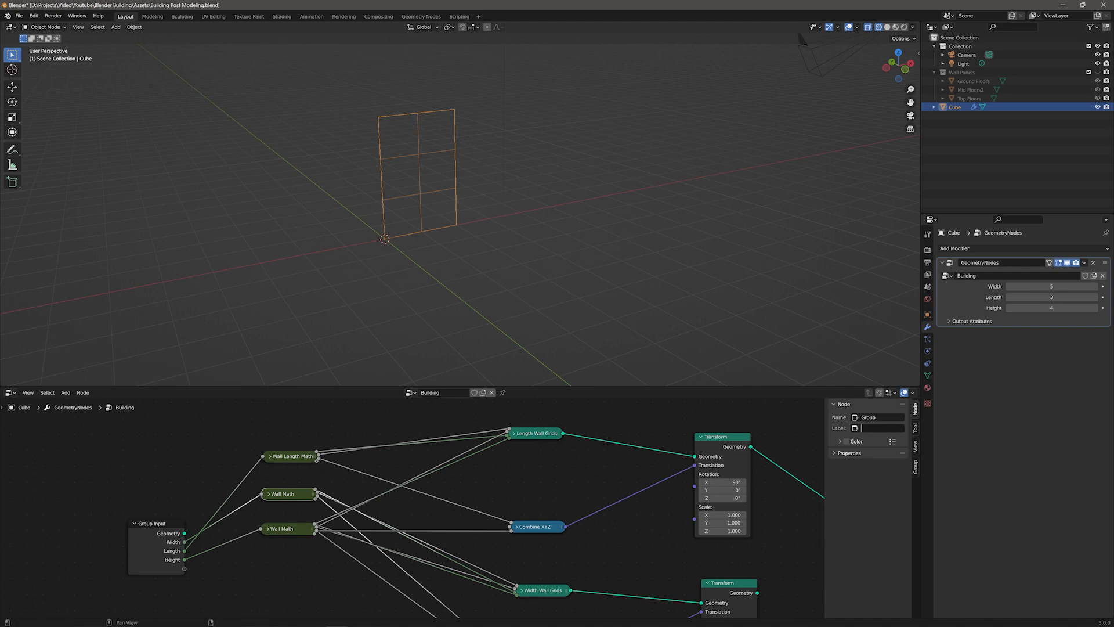
pyautogui.write('Wall Width Math')
pyautogui.press('Return')
pyautogui.click(299, 528)
pyautogui.click(878, 428)
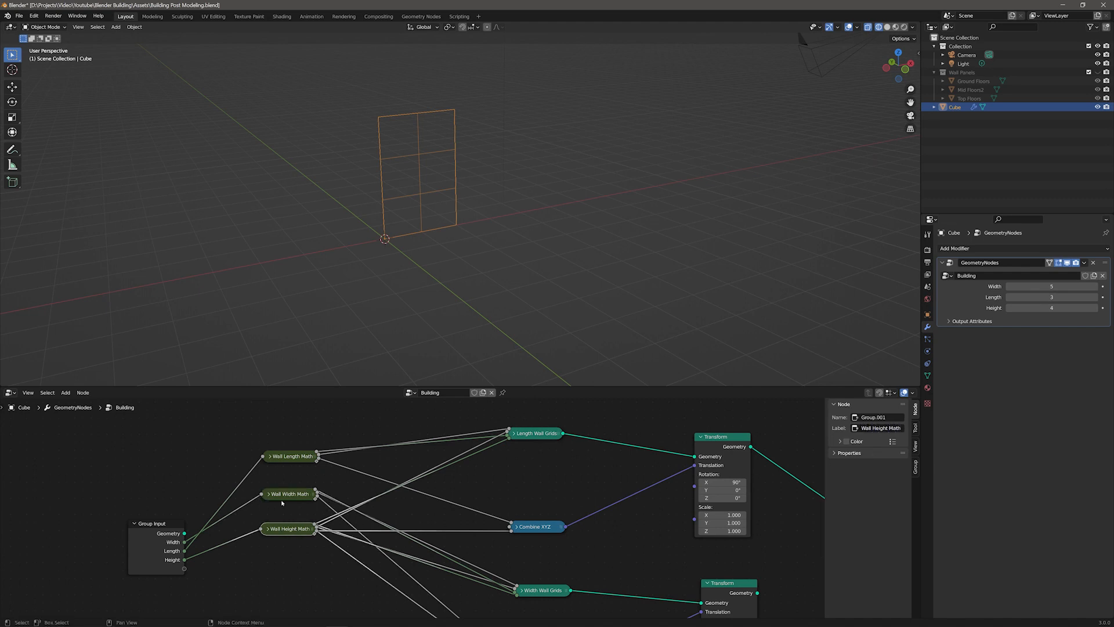
pyautogui.write('Wall Height Math')
pyautogui.press('Return')
# Step: Rearrange the node tree, moving the Transform nodes and Group Output apart to make room
pyautogui.scroll(-4, 543, 442)
pyautogui.click(543, 442)
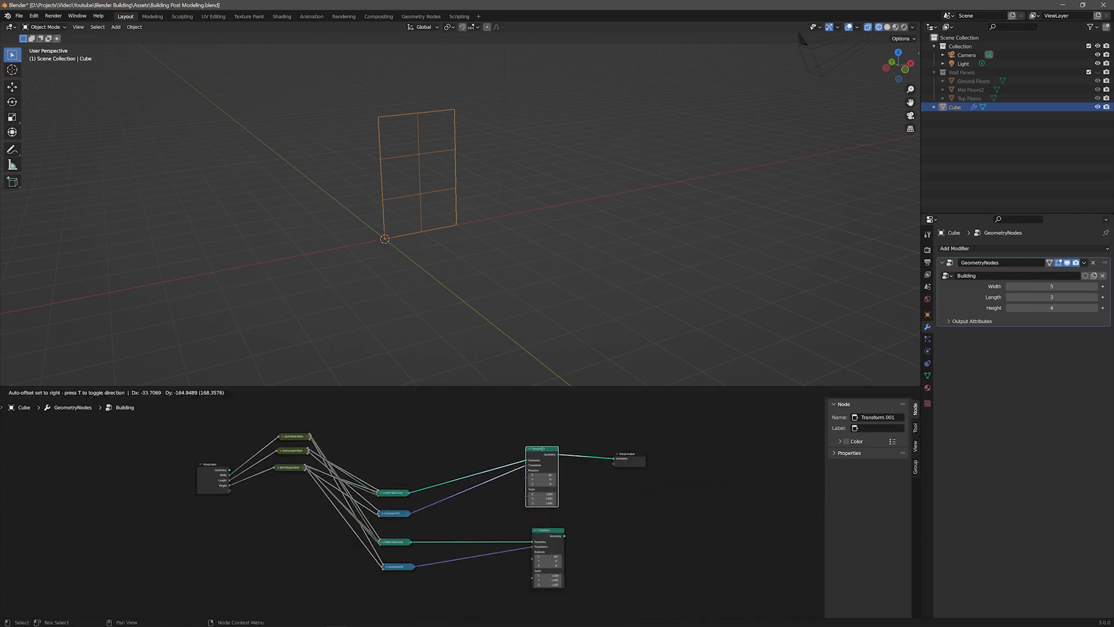
pyautogui.moveTo(543, 442); pyautogui.dragTo(540, 468)
pyautogui.moveTo(479, 452); pyautogui.dragTo(463, 476, button='middle')
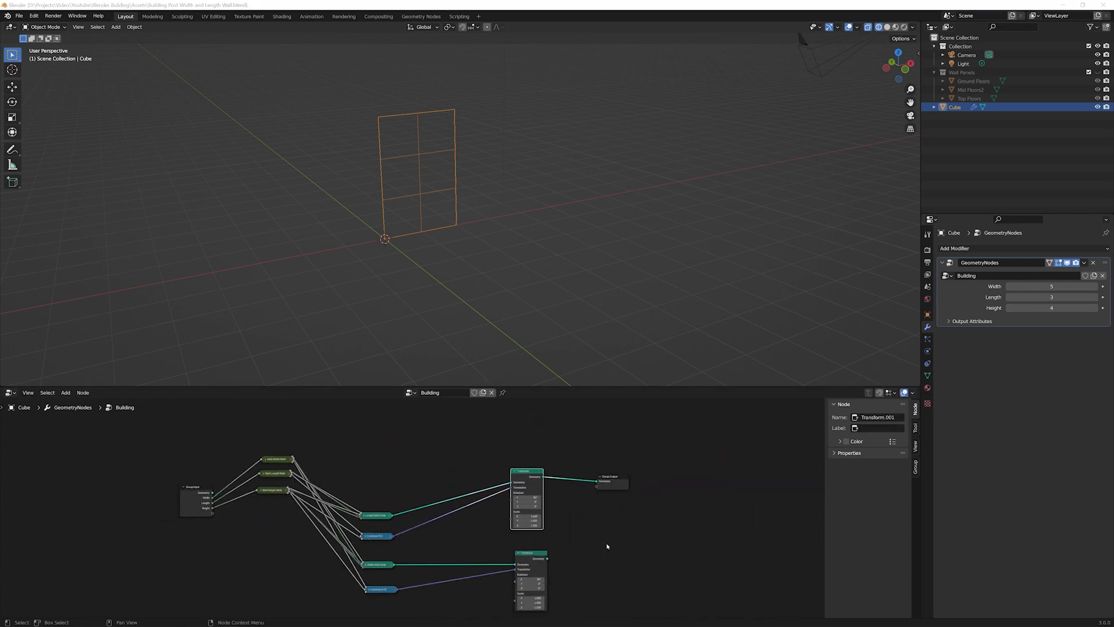
pyautogui.scroll(7, 571, 555)
pyautogui.moveTo(620, 531); pyautogui.dragTo(378, 517, button='middle')
pyautogui.scroll(-2, 383, 518)
pyautogui.moveTo(453, 437); pyautogui.dragTo(514, 490)
# Step: Add a Join Geometry node between the width wall's Transform and the Group Output and connect them
pyautogui.press('F3')
pyautogui.write('join')
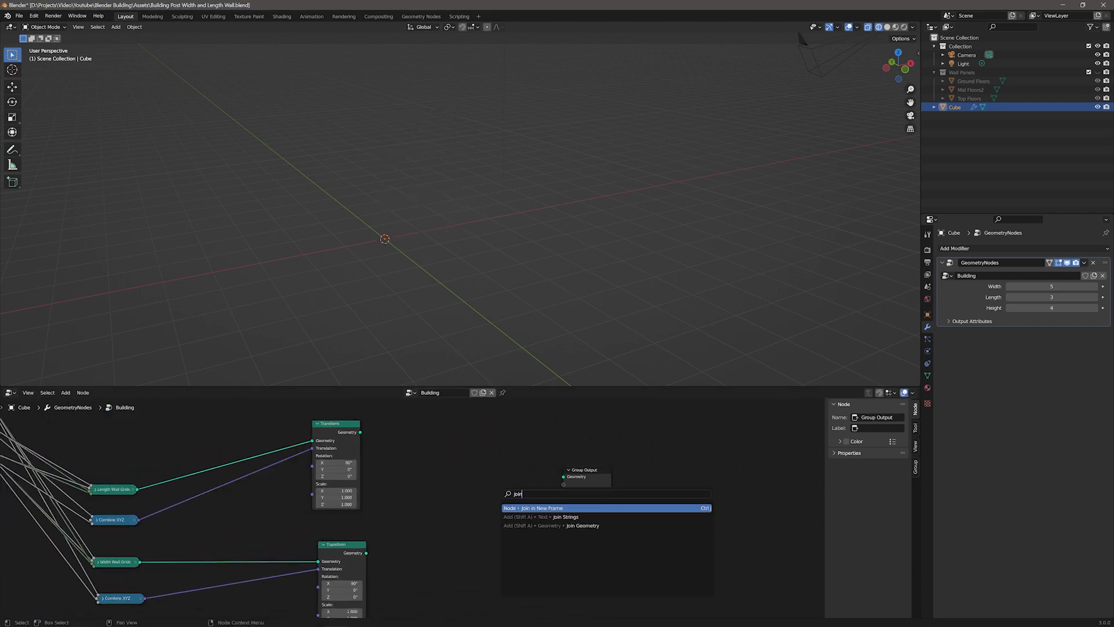
pyautogui.press('Down')
pyautogui.press('Down')
pyautogui.press('Return')
pyautogui.click(482, 466)
pyautogui.moveTo(552, 476)
pyautogui.mouseDown()
pyautogui.moveTo(538, 477)
pyautogui.moveTo(563, 477)
pyautogui.mouseUp()
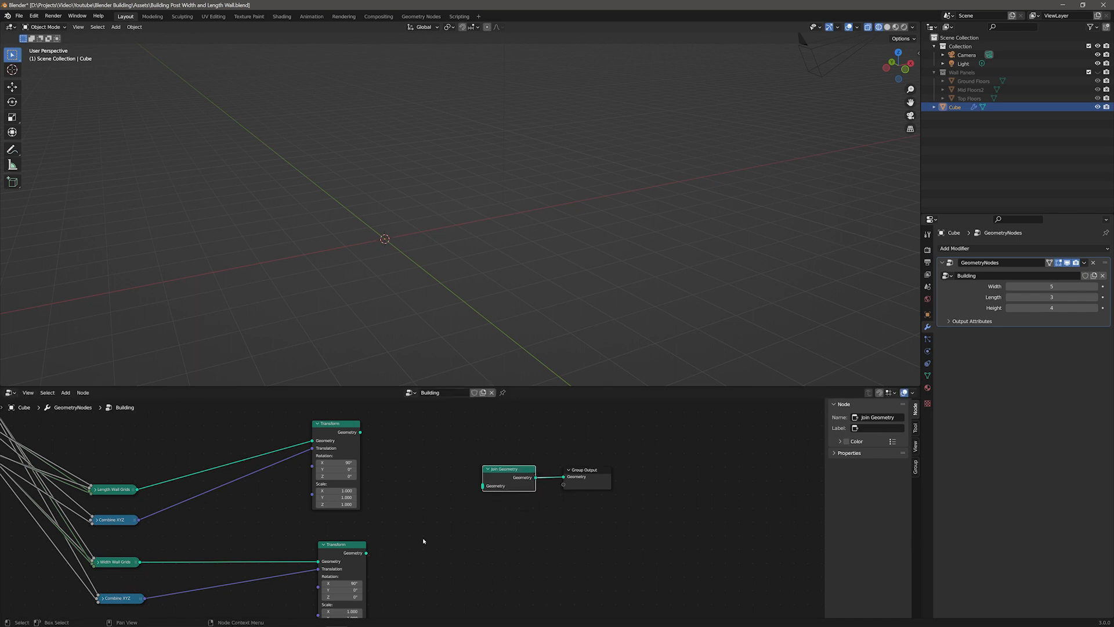
pyautogui.moveTo(366, 553); pyautogui.dragTo(483, 485)
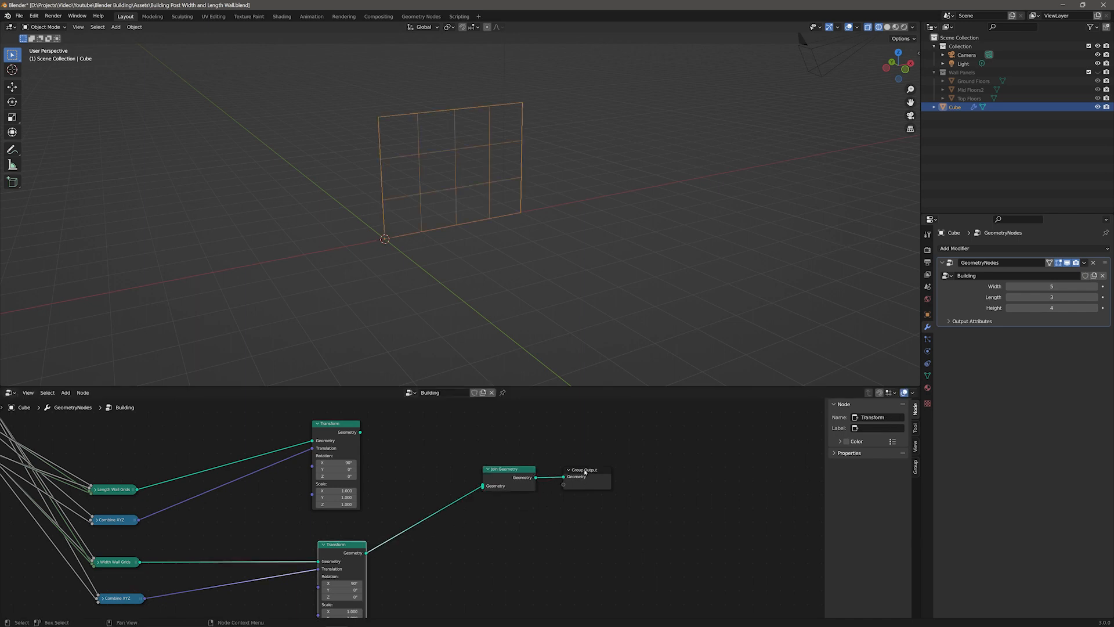
pyautogui.moveTo(584, 471); pyautogui.dragTo(617, 466)
pyautogui.moveTo(510, 468); pyautogui.dragTo(520, 468)
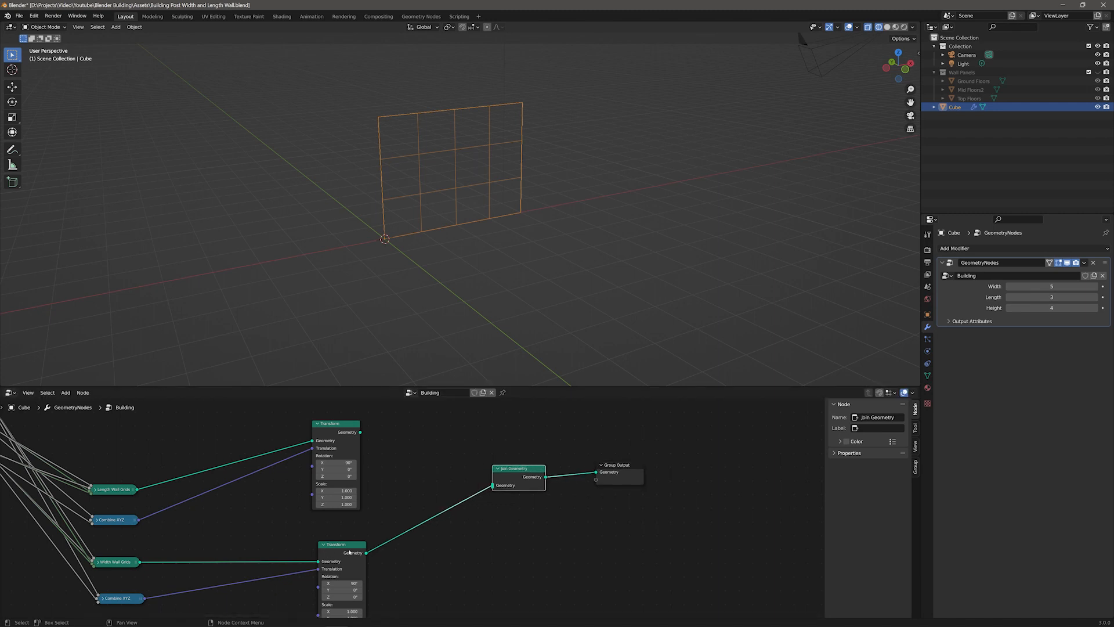
# Step: Add a new Transform node after the width wall's Transform and connect its output into Join Geometry
pyautogui.press('F3')
pyautogui.write('transform')
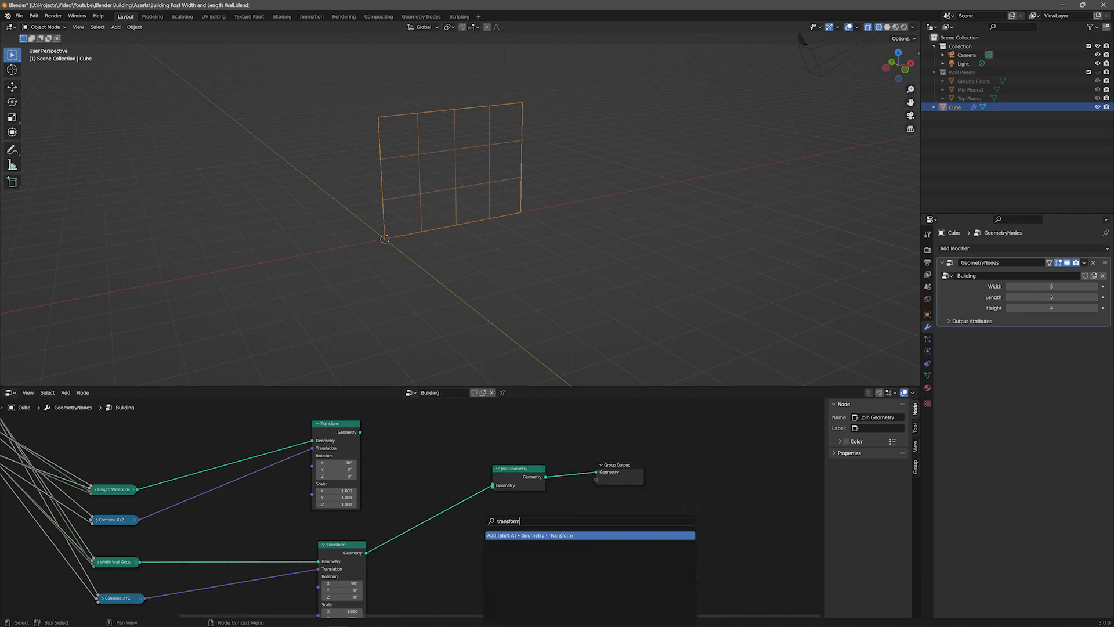
pyautogui.press('Return')
pyautogui.click(453, 555)
pyautogui.moveTo(366, 552); pyautogui.dragTo(492, 485)
pyautogui.moveTo(653, 522); pyautogui.dragTo(518, 473)
pyautogui.moveTo(522, 472); pyautogui.dragTo(592, 481)
pyautogui.moveTo(542, 582); pyautogui.dragTo(481, 525, button='middle')
# Step: Set the new Transform's Z rotation to 180°
pyautogui.moveTo(550, 424); pyautogui.dragTo(552, 452)
pyautogui.moveTo(402, 524); pyautogui.dragTo(424, 566)
pyautogui.write('0')
pyautogui.press('Return')
# Step: Duplicate the Group Input node and place it near the rotated Transform
pyautogui.moveTo(401, 495); pyautogui.dragTo(420, 500)
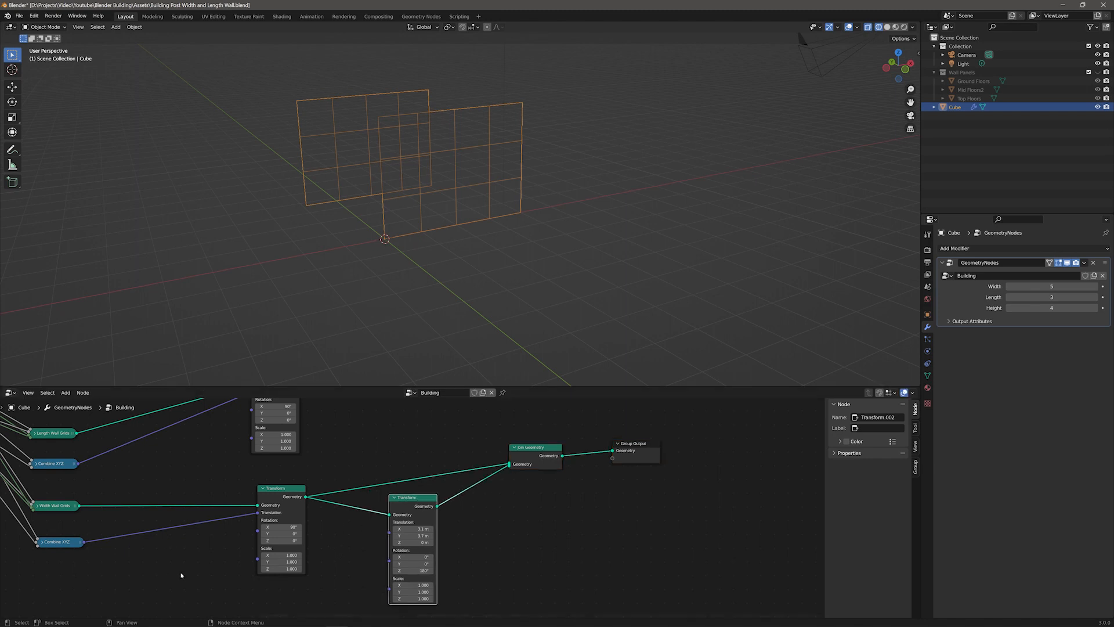
pyautogui.moveTo(181, 575); pyautogui.dragTo(641, 612, button='middle')
pyautogui.click(242, 430)
pyautogui.hotkey('shift', 'd')
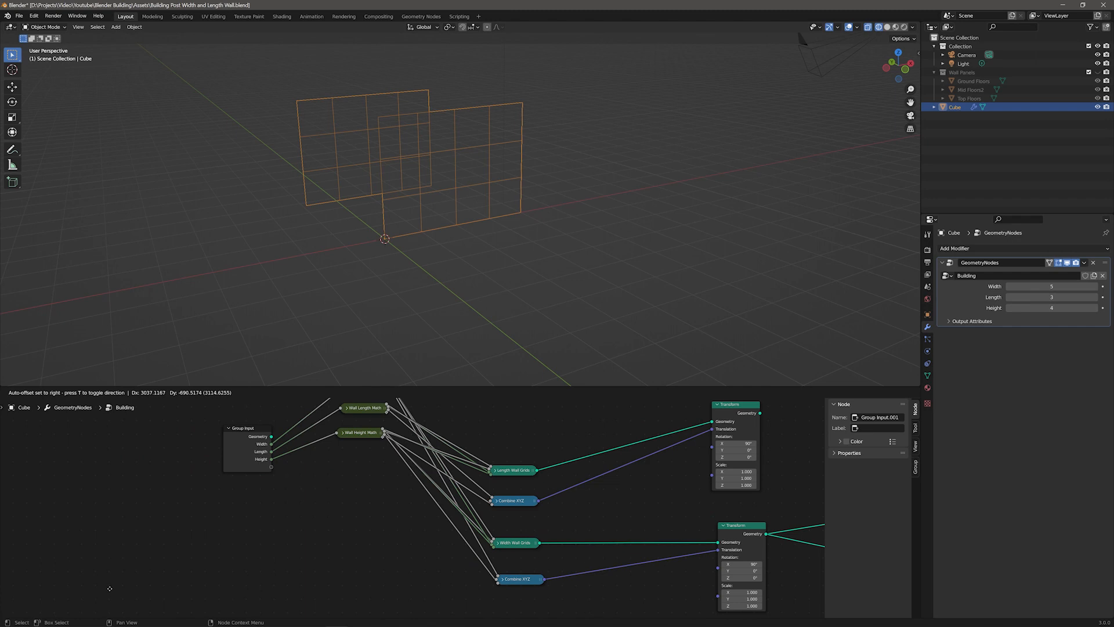
pyautogui.click(301, 579)
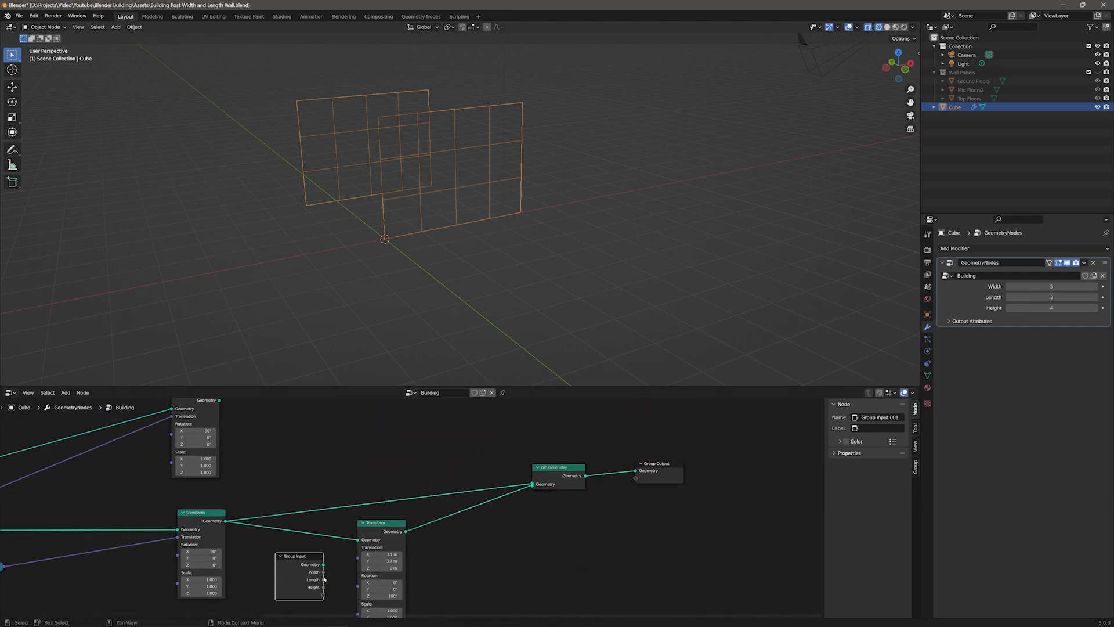
pyautogui.moveTo(376, 523); pyautogui.dragTo(447, 521)
# Step: Add a Combine XYZ driving the rotated Transform's translation, with Width into X and Length into Y
pyautogui.press('F3')
pyautogui.write('combin')
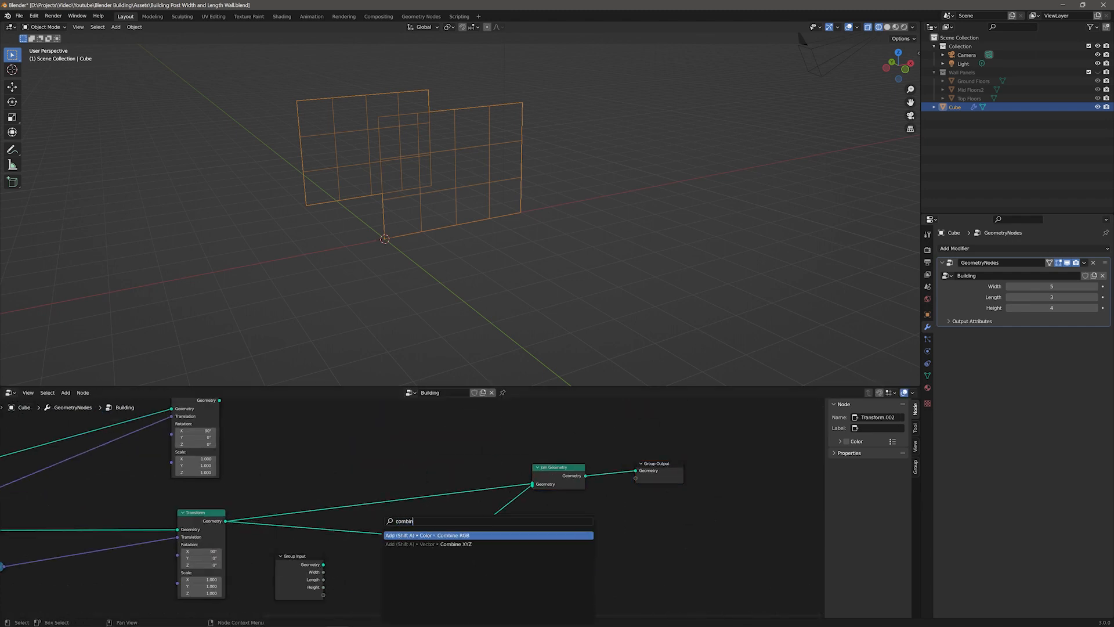
pyautogui.press('Down')
pyautogui.press('Return')
pyautogui.click(349, 553)
pyautogui.moveTo(395, 564); pyautogui.dragTo(427, 556)
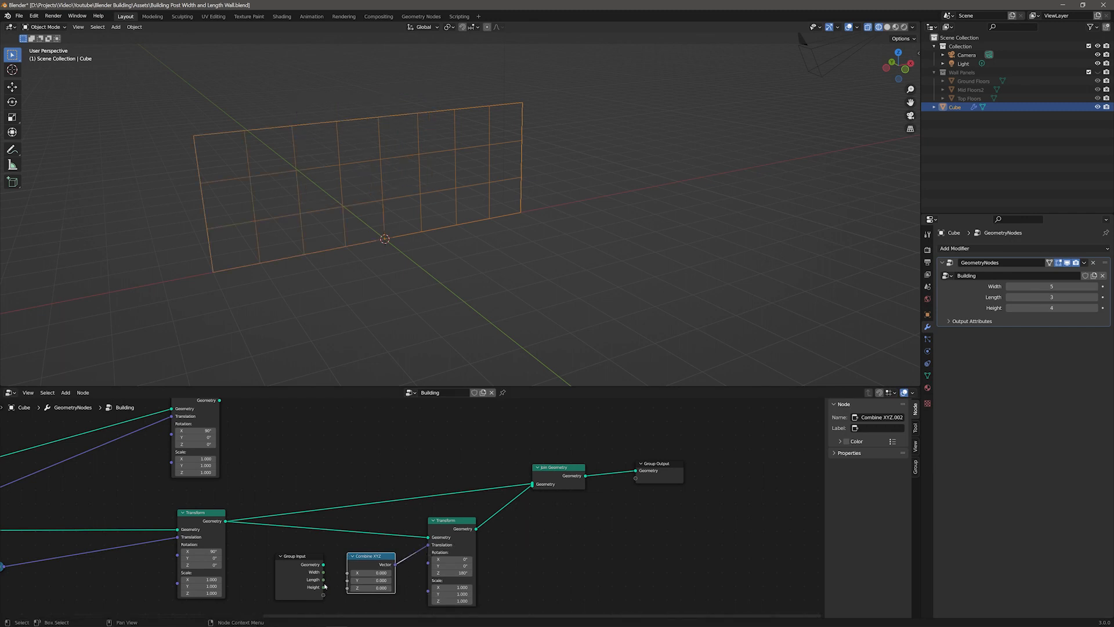
pyautogui.moveTo(323, 580); pyautogui.dragTo(335, 579)
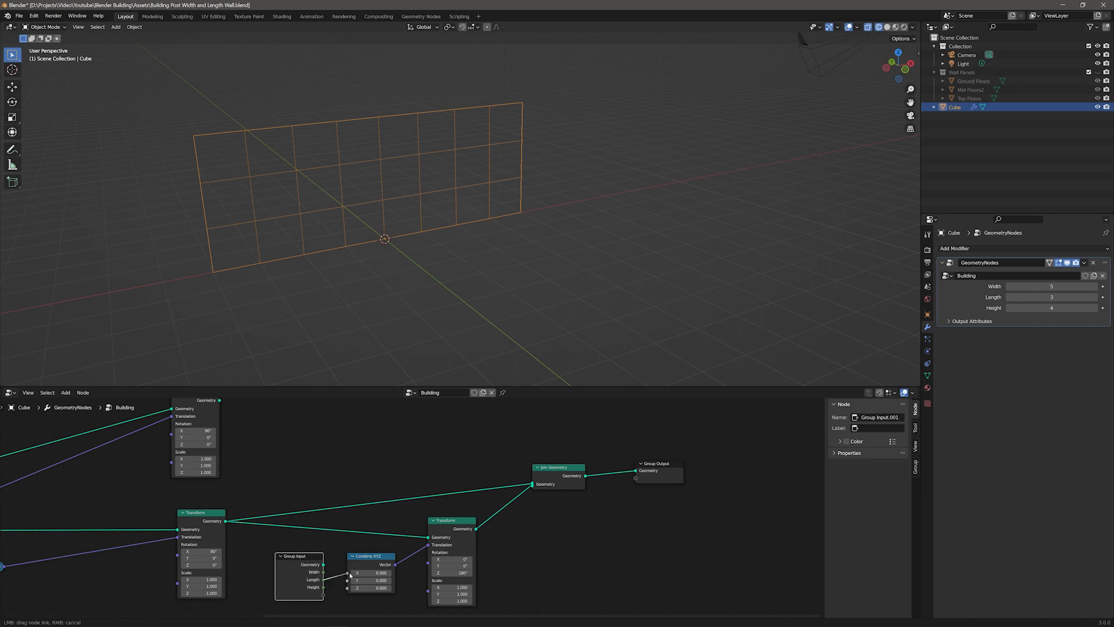
pyautogui.moveTo(349, 580); pyautogui.dragTo(350, 581)
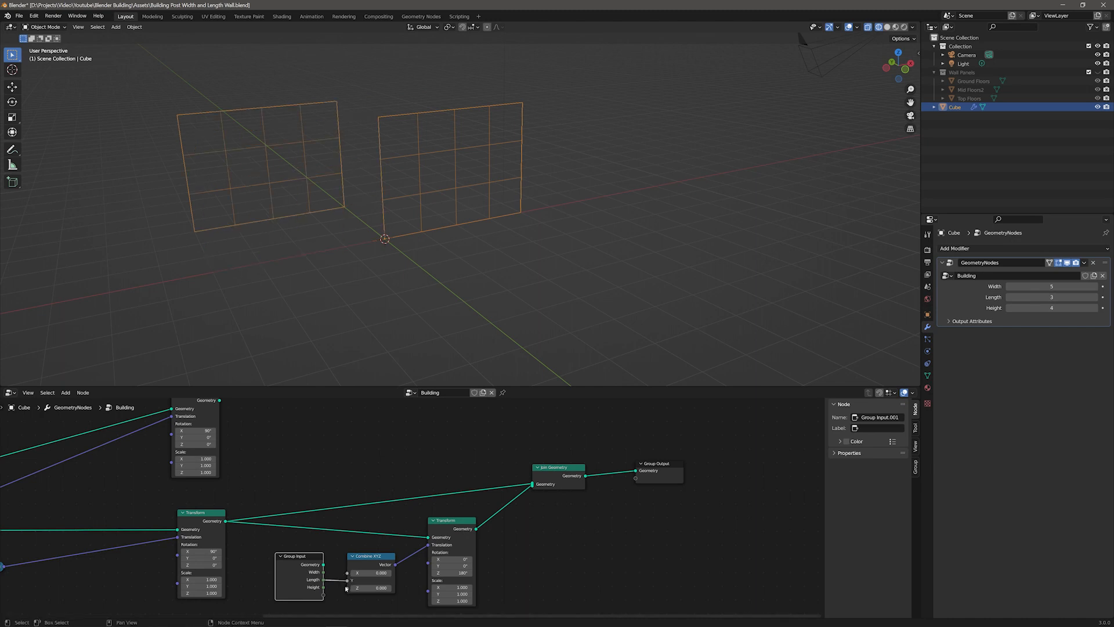
pyautogui.moveTo(324, 572); pyautogui.dragTo(348, 573)
# Step: Orbit the viewport and set the Building modifier's Width to 5 to test the walls
pyautogui.moveTo(392, 213); pyautogui.dragTo(429, 278, button='middle')
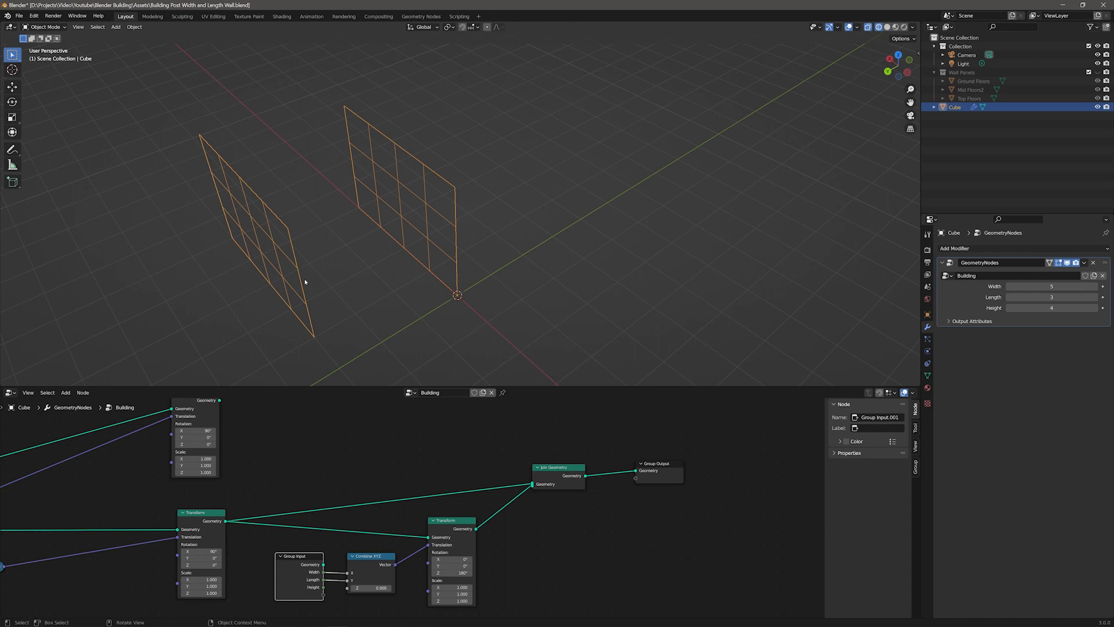
pyautogui.moveTo(1051, 286)
pyautogui.mouseDown()
pyautogui.moveTo(1074, 286)
pyautogui.moveTo(1062, 286)
pyautogui.mouseUp()
pyautogui.moveTo(607, 249); pyautogui.dragTo(506, 252, button='middle')
pyautogui.scroll(-4, 505, 252)
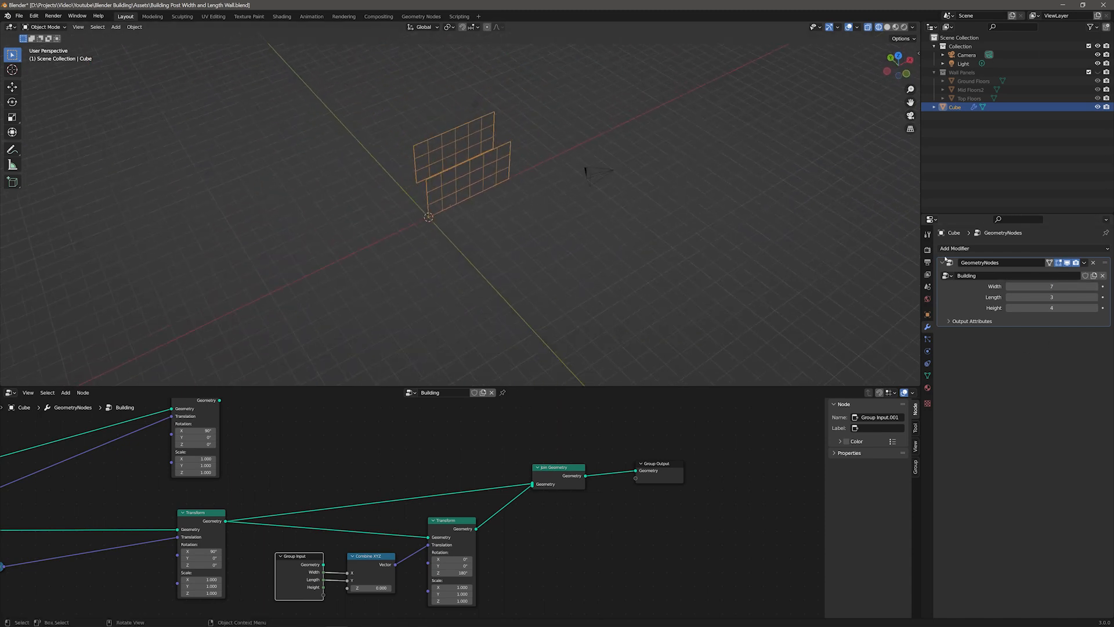
pyautogui.moveTo(1052, 286)
pyautogui.mouseDown()
pyautogui.moveTo(1079, 286)
pyautogui.moveTo(1052, 297)
pyautogui.moveTo(1071, 297)
pyautogui.moveTo(1049, 286)
pyautogui.mouseUp()
pyautogui.click(1056, 286)
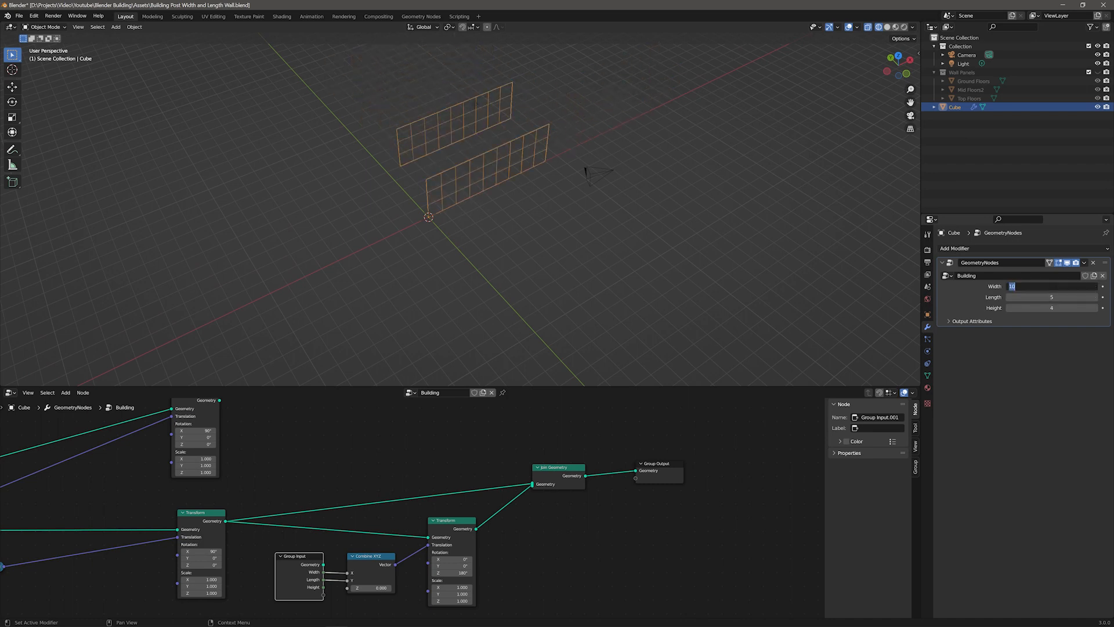
pyautogui.write('5')
pyautogui.press('Return')
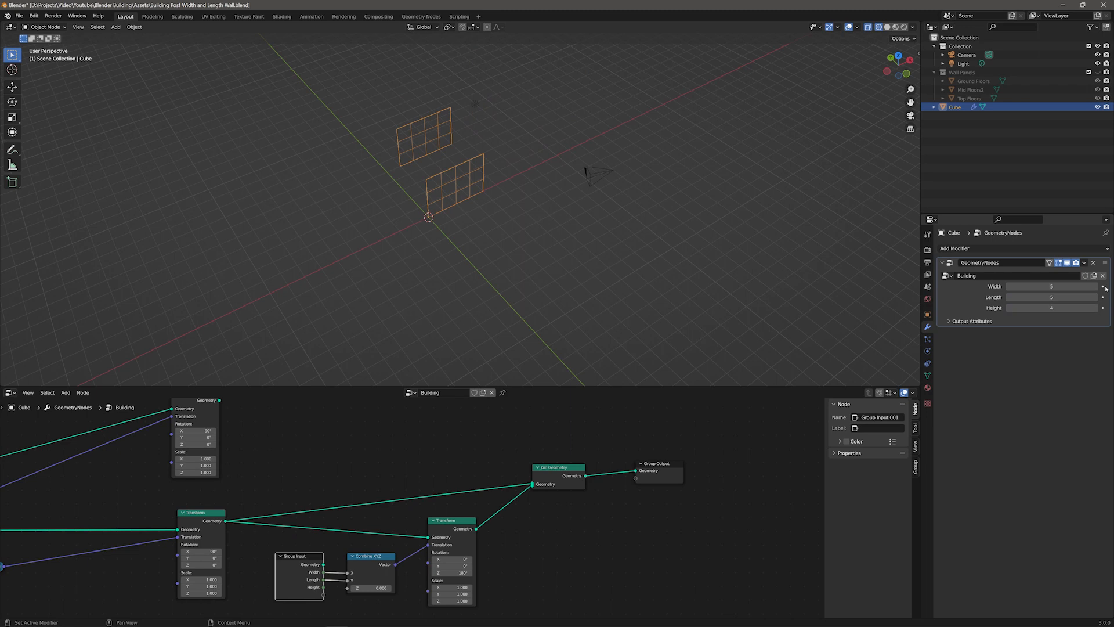
# Step: Rearrange the Group Output, rotated Transform, duplicated Group Input and Combine XYZ nodes
pyautogui.moveTo(540, 541); pyautogui.dragTo(597, 504, button='middle')
pyautogui.scroll(-3, 571, 495)
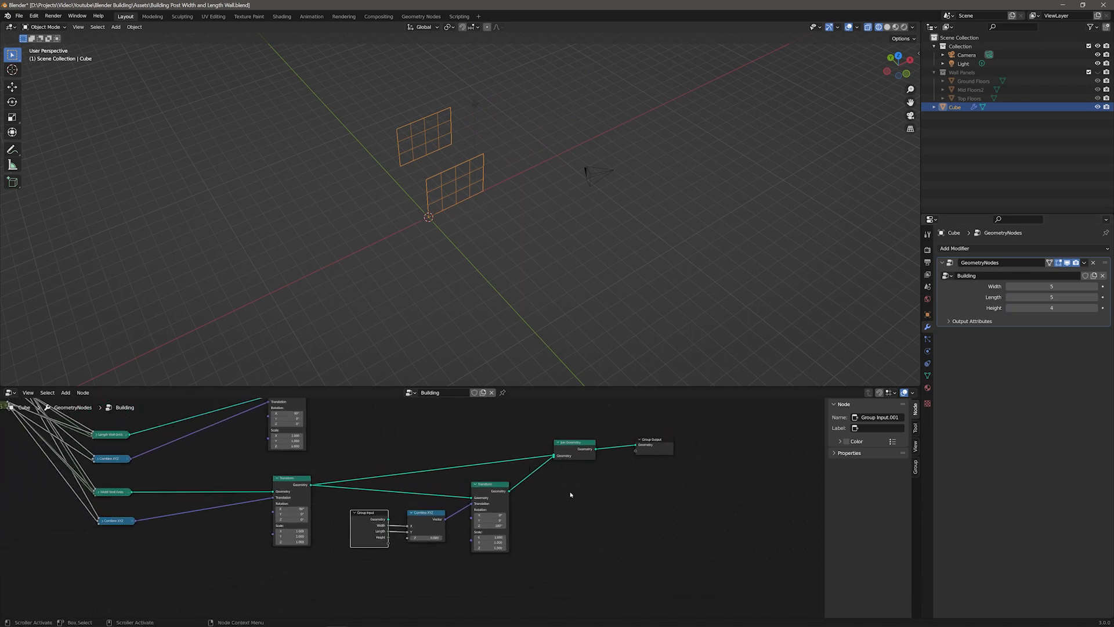
pyautogui.moveTo(662, 440); pyautogui.dragTo(674, 457)
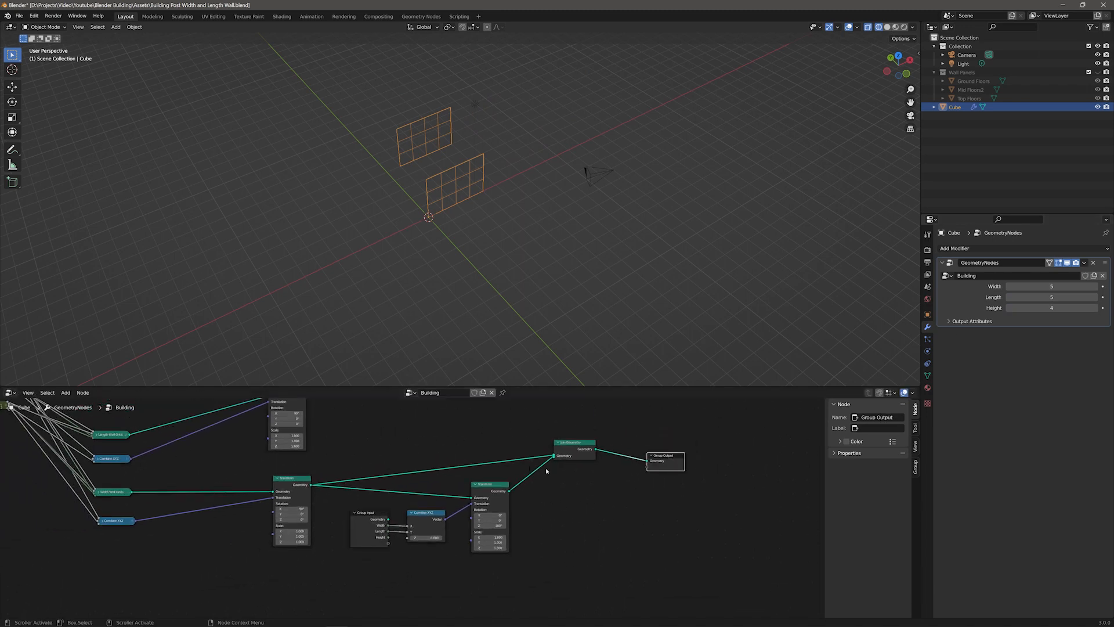
pyautogui.moveTo(494, 483)
pyautogui.mouseDown()
pyautogui.moveTo(530, 482)
pyautogui.moveTo(510, 483)
pyautogui.mouseUp()
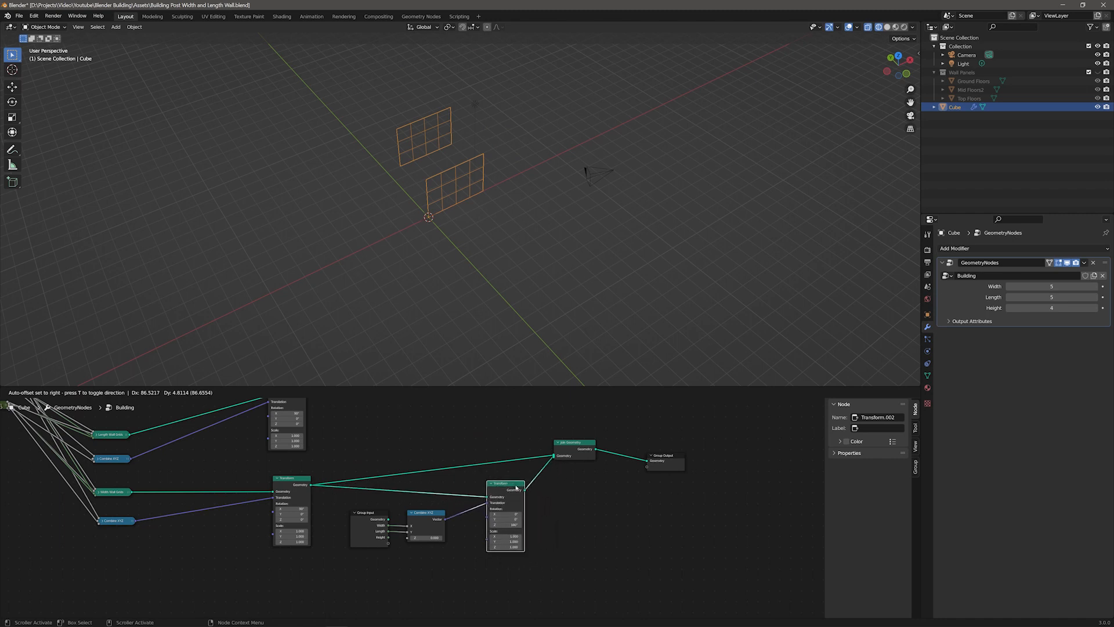
pyautogui.moveTo(345, 504); pyautogui.dragTo(463, 551)
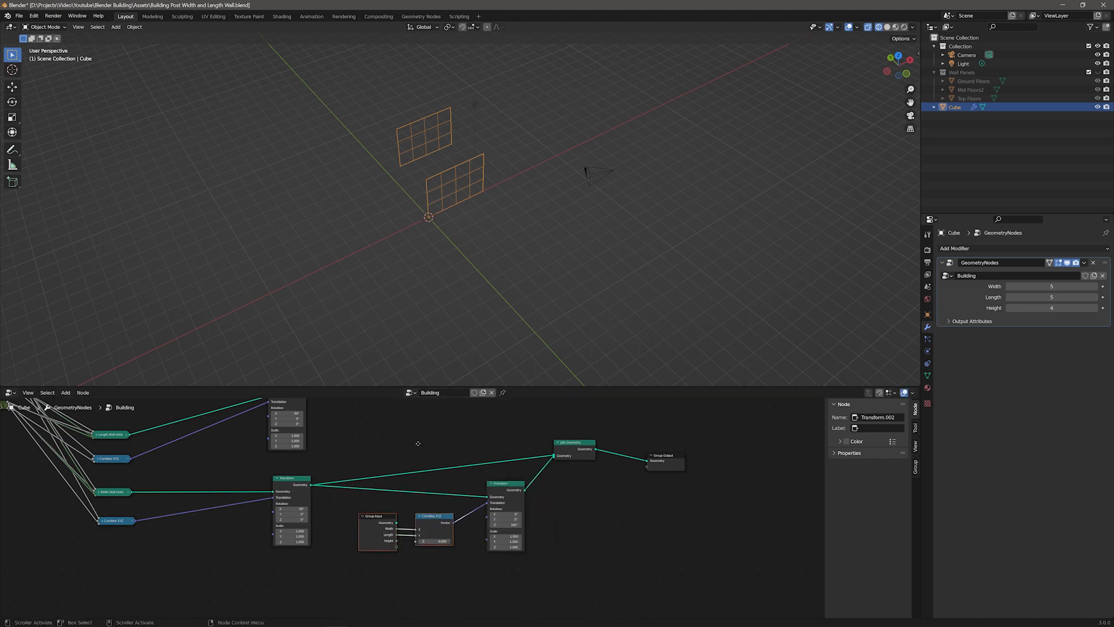
pyautogui.moveTo(394, 405); pyautogui.dragTo(454, 475, button='middle')
# Step: Add two new Transform nodes above the node tree
pyautogui.click(537, 466)
pyautogui.hotkey('shift', 'a')
pyautogui.write('strans')
pyautogui.press('Return')
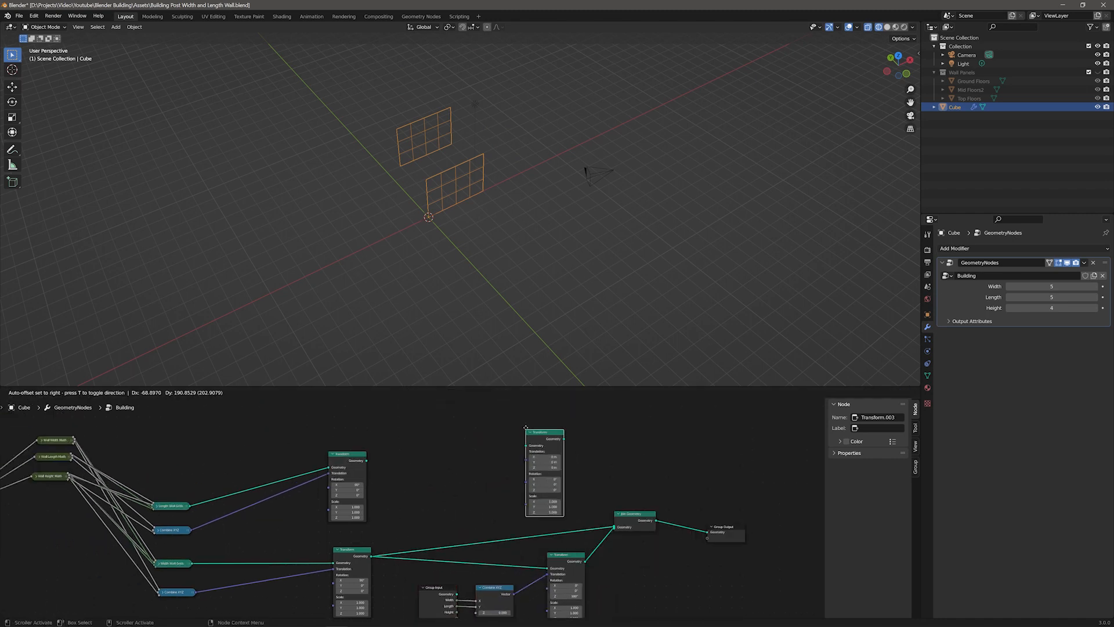
pyautogui.click(476, 425)
pyautogui.hotkey('shift', 'd')
pyautogui.click(550, 414)
# Step: Route the length wall Transform's output through the two new Transforms and into Join Geometry
pyautogui.moveTo(435, 489); pyautogui.dragTo(347, 555, button='middle')
pyautogui.scroll(3, 346, 551)
pyautogui.click(163, 532)
pyautogui.moveTo(163, 532); pyautogui.dragTo(121, 446)
pyautogui.moveTo(425, 496); pyautogui.dragTo(418, 500)
pyautogui.scroll(-4, 416, 503)
pyautogui.moveTo(492, 473); pyautogui.dragTo(420, 403)
pyautogui.moveTo(345, 484); pyautogui.dragTo(405, 477, button='middle')
pyautogui.scroll(-2, 278, 505)
pyautogui.moveTo(272, 496); pyautogui.dragTo(416, 539)
pyautogui.moveTo(533, 511); pyautogui.dragTo(476, 465, button='middle')
pyautogui.moveTo(539, 564); pyautogui.dragTo(556, 556)
pyautogui.moveTo(446, 484); pyautogui.dragTo(430, 527, button='middle')
pyautogui.moveTo(387, 423); pyautogui.dragTo(509, 560)
pyautogui.moveTo(424, 496); pyautogui.dragTo(430, 514, button='middle')
pyautogui.moveTo(515, 579); pyautogui.dragTo(513, 581)
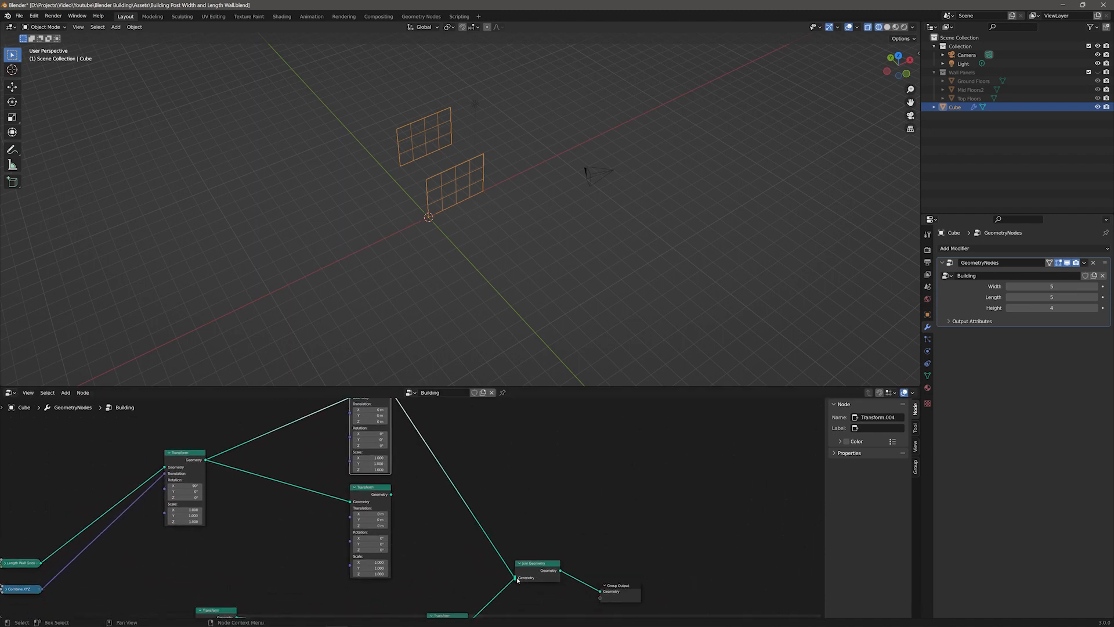
pyautogui.scroll(1, 514, 582)
pyautogui.scroll(3, 513, 581)
pyautogui.moveTo(513, 581); pyautogui.dragTo(416, 467, button='middle')
pyautogui.moveTo(489, 512); pyautogui.dragTo(464, 524)
pyautogui.moveTo(504, 448); pyautogui.dragTo(597, 569, button='middle')
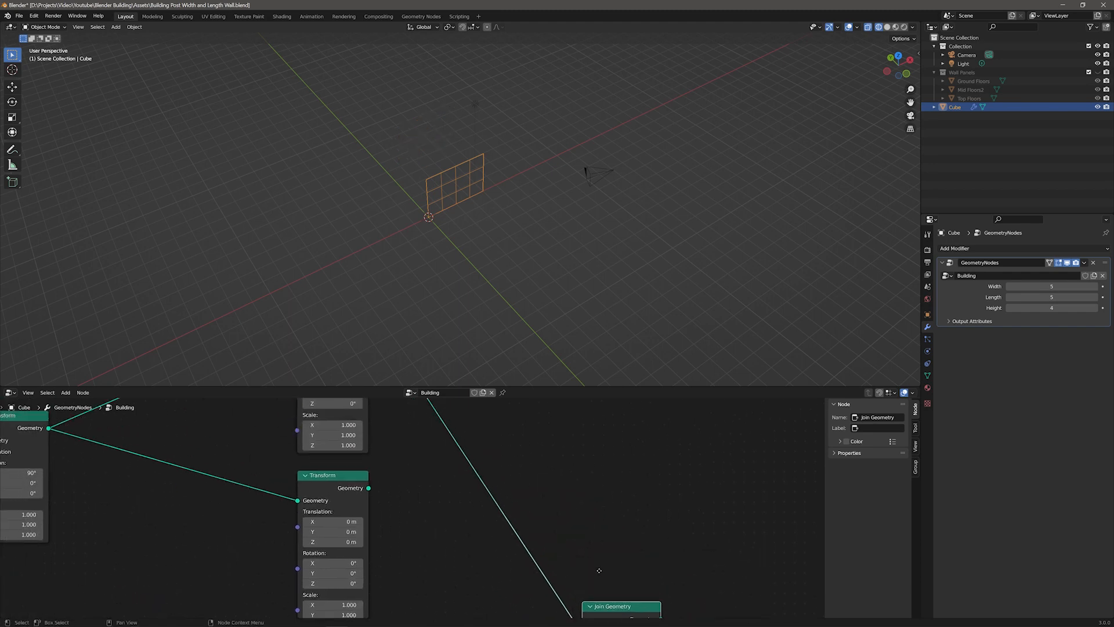
pyautogui.scroll(-3, 522, 506)
pyautogui.scroll(-1, 522, 506)
# Step: Set the Building Length to 3 and the upper new Transform's Z rotation to 90°
pyautogui.moveTo(1089, 297); pyautogui.dragTo(1071, 297)
pyautogui.moveTo(369, 442); pyautogui.dragTo(344, 481, button='middle')
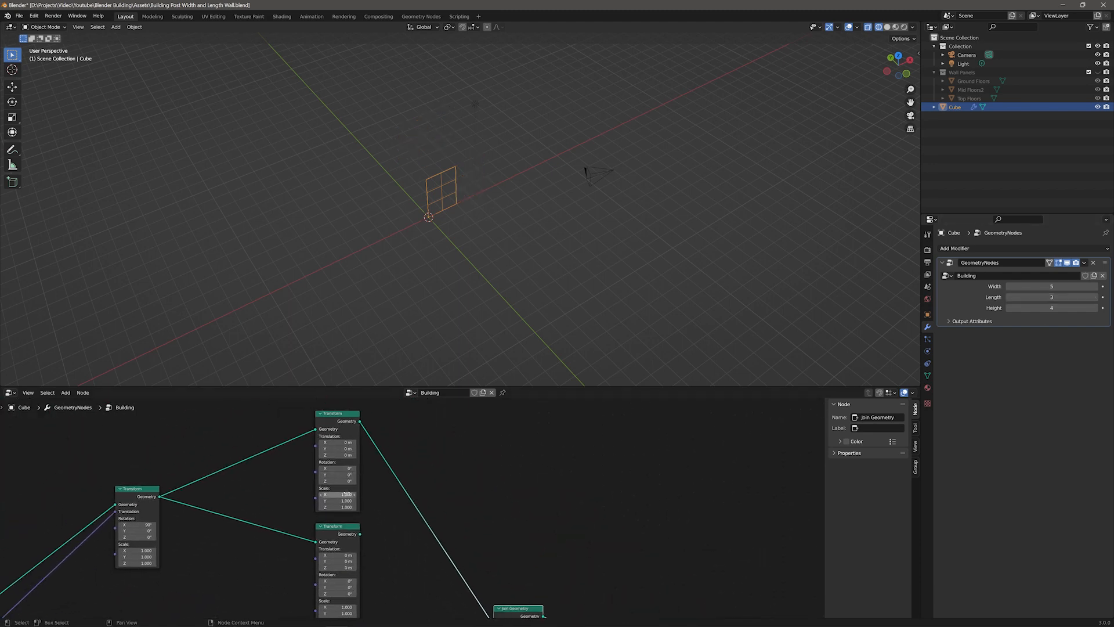
pyautogui.click(344, 481)
pyautogui.write('90')
pyautogui.press('Return')
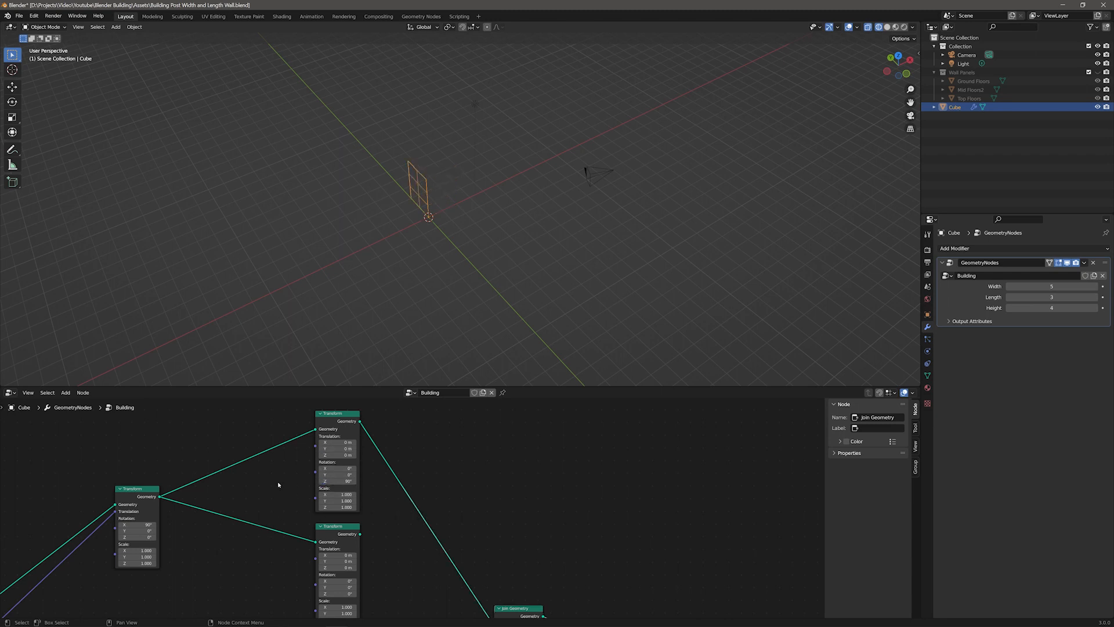
# Step: Add a Combine XYZ into the 90° Transform's translation and connect the Group Input Width to its X
pyautogui.press('F3')
pyautogui.write('combi')
pyautogui.press('Return')
pyautogui.click(245, 471)
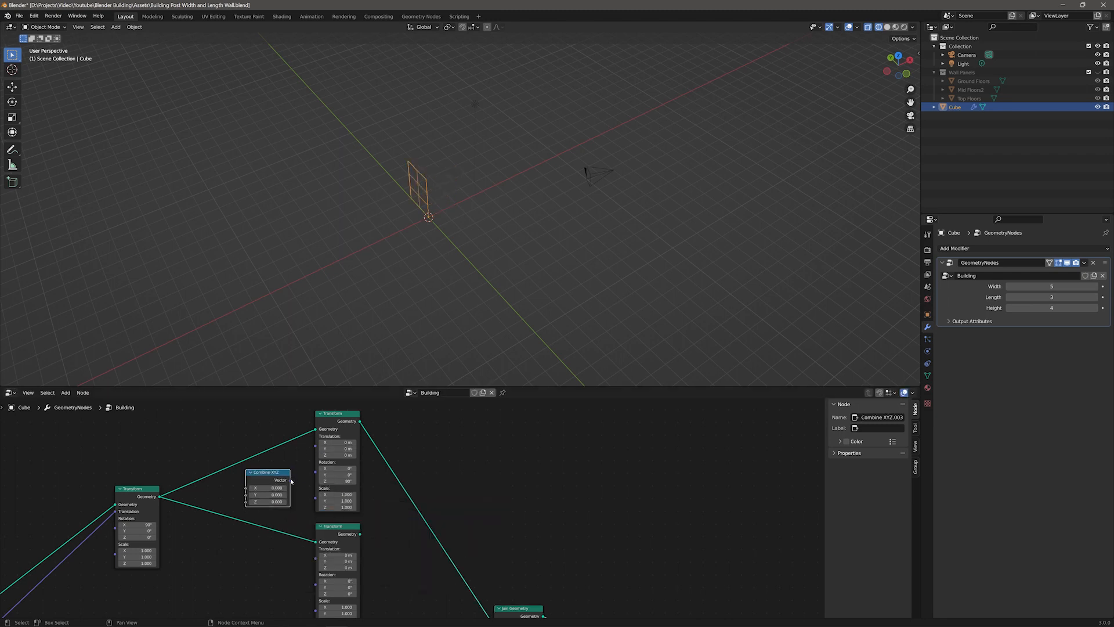
pyautogui.moveTo(290, 480); pyautogui.dragTo(315, 444)
pyautogui.moveTo(166, 544); pyautogui.dragTo(167, 469, button='middle')
pyautogui.moveTo(248, 535); pyautogui.dragTo(209, 472, button='middle')
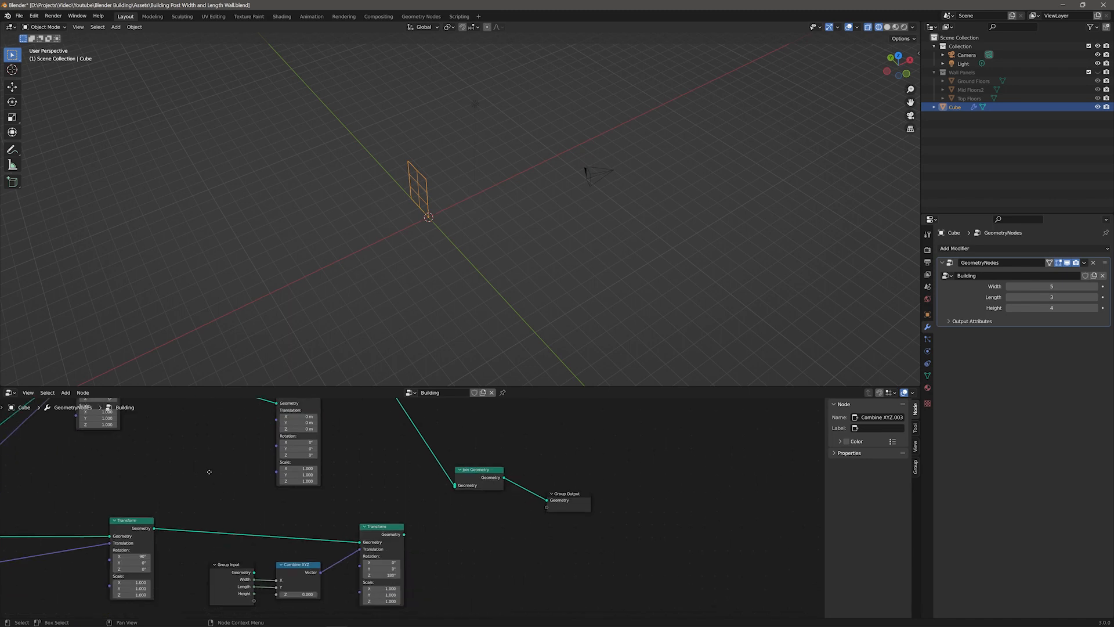
pyautogui.scroll(-4, 227, 493)
pyautogui.moveTo(286, 552); pyautogui.dragTo(198, 468)
pyautogui.moveTo(259, 460); pyautogui.dragTo(306, 532, button='middle')
pyautogui.scroll(3, 302, 531)
pyautogui.moveTo(222, 561); pyautogui.dragTo(238, 546)
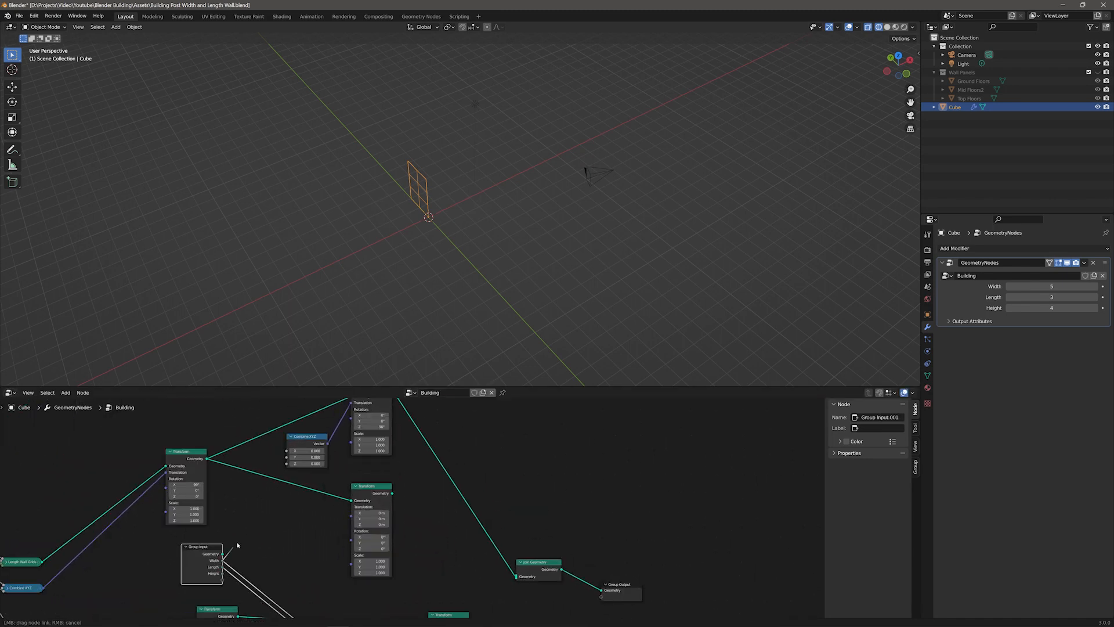
pyautogui.moveTo(276, 458); pyautogui.dragTo(286, 451)
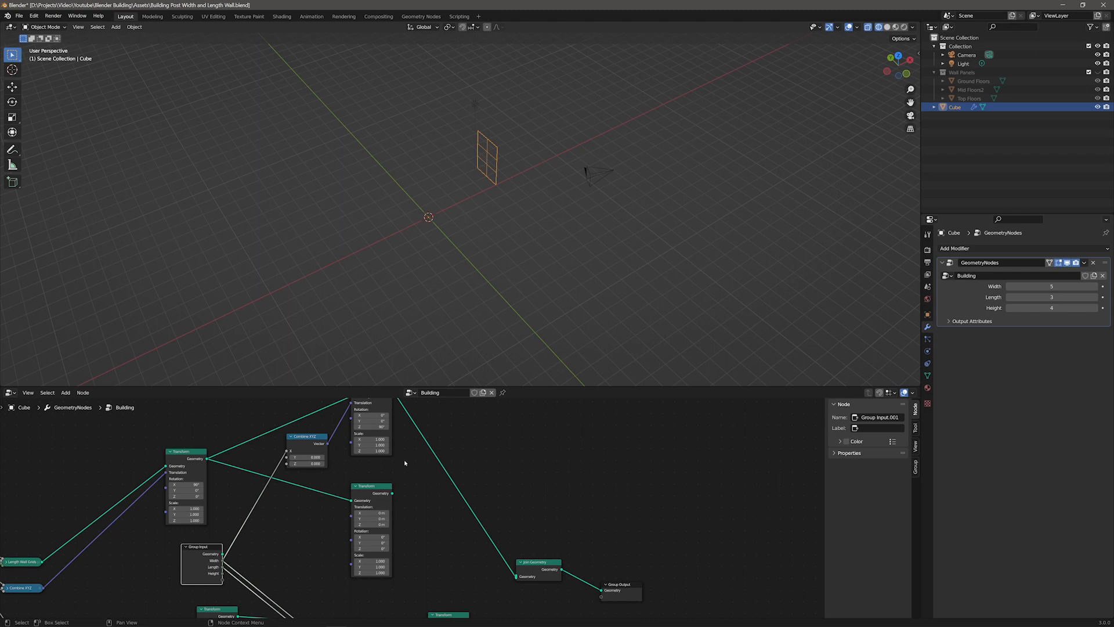
# Step: Duplicate that Combine XYZ and connect the copy to the lower new Transform's translation
pyautogui.moveTo(405, 463); pyautogui.dragTo(420, 490, button='middle')
pyautogui.click(355, 544)
pyautogui.click(323, 464)
pyautogui.hotkey('shift', 'd')
pyautogui.click(316, 555)
pyautogui.moveTo(336, 561); pyautogui.dragTo(531, 567)
# Step: Set the lower new Transform's Z rotation to 270° and connect Width to the copied Combine XYZ
pyautogui.click(387, 522)
pyautogui.write('270')
pyautogui.press('Return')
pyautogui.moveTo(238, 551); pyautogui.dragTo(295, 539)
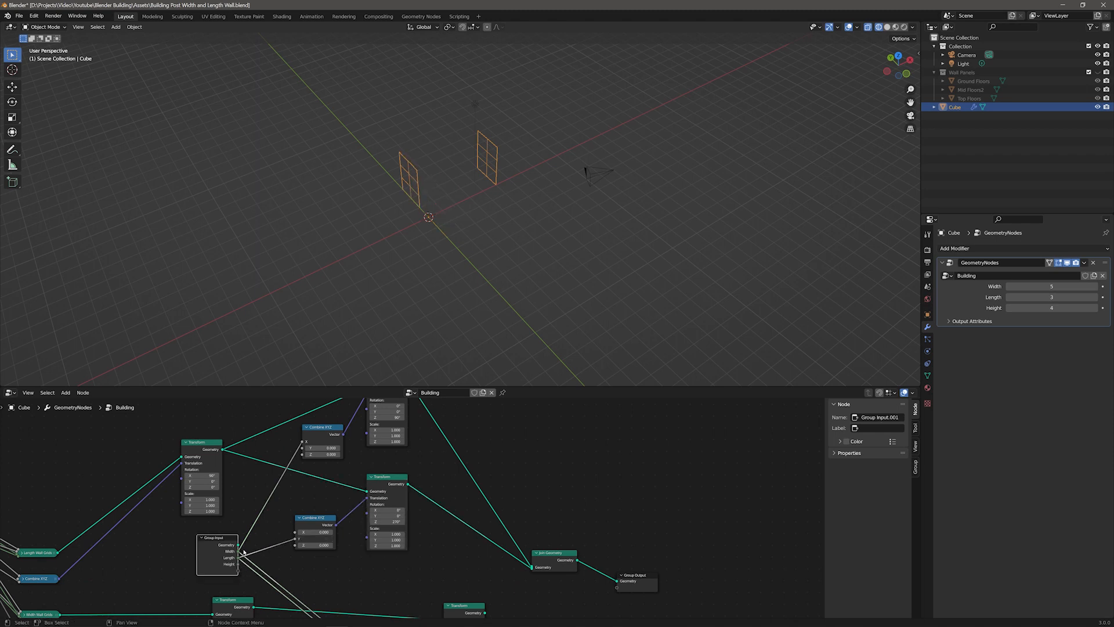
# Step: Connect the two new wall Transform nodes into the Join Geometry
pyautogui.scroll(-3, 428, 548)
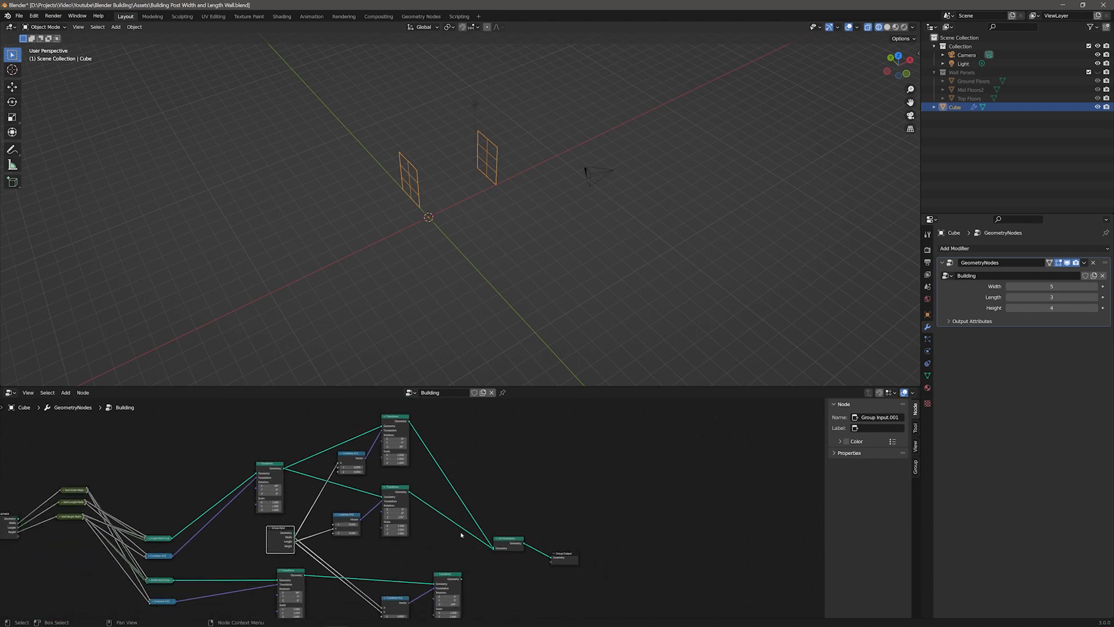
pyautogui.moveTo(515, 578)
pyautogui.mouseDown(button='middle')
pyautogui.moveTo(489, 521)
pyautogui.moveTo(505, 557)
pyautogui.mouseUp(button='middle')
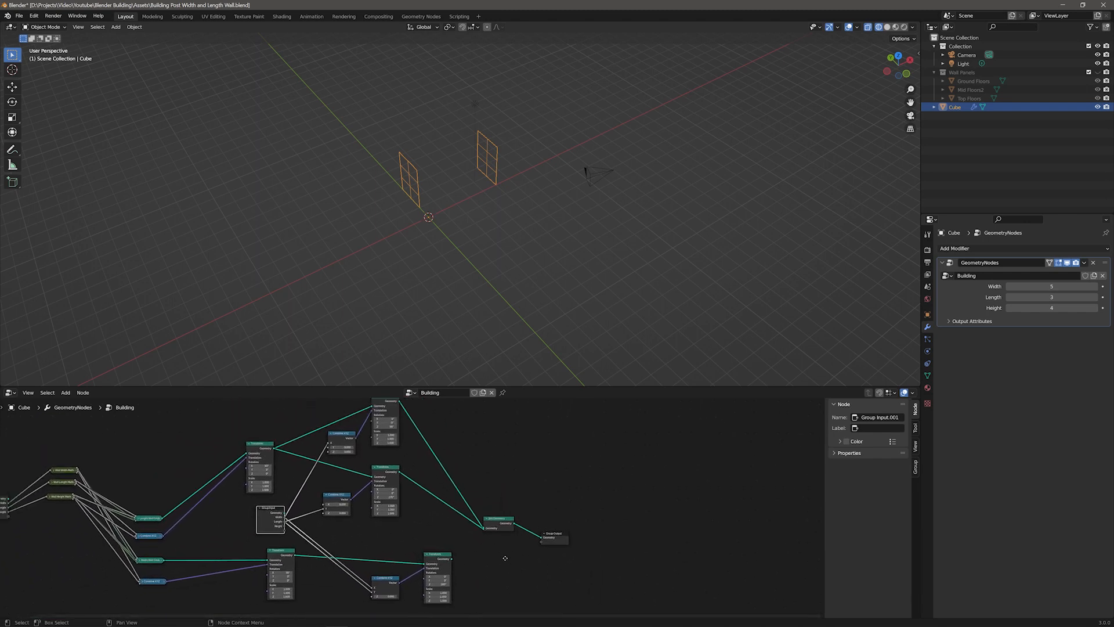
pyautogui.moveTo(452, 558); pyautogui.dragTo(485, 530)
pyautogui.moveTo(295, 555); pyautogui.dragTo(484, 529)
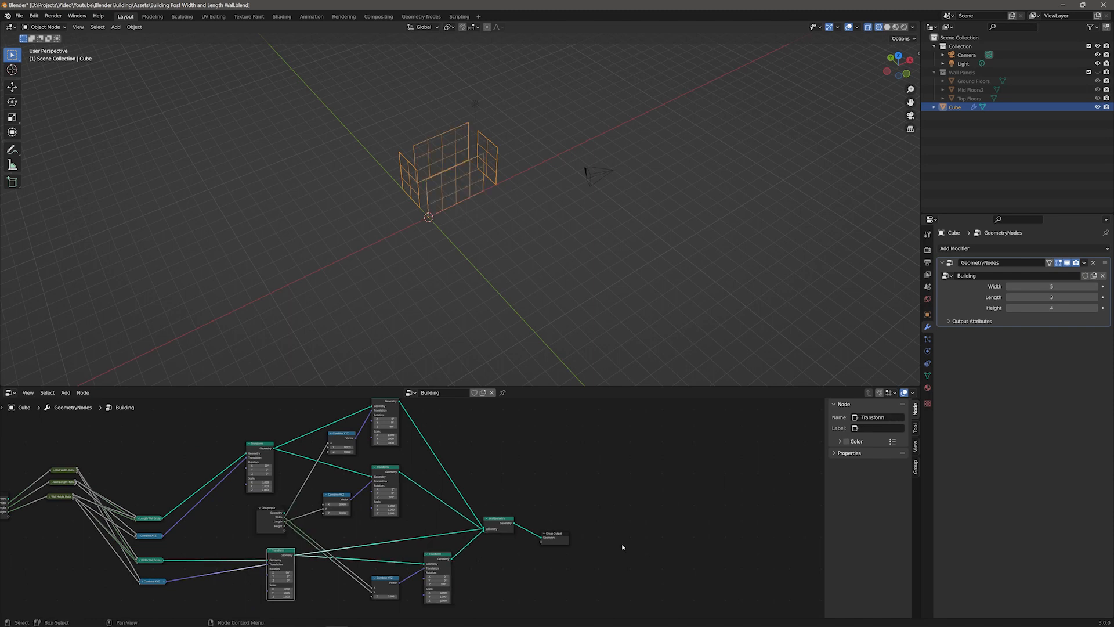
# Step: Set the Building Width to 5, Length to 3 and Height to 4 in the modifier
pyautogui.moveTo(1050, 287)
pyautogui.mouseDown()
pyautogui.moveTo(1097, 287)
pyautogui.moveTo(1051, 294)
pyautogui.moveTo(1085, 307)
pyautogui.moveTo(1052, 307)
pyautogui.mouseUp()
pyautogui.click(1061, 286)
pyautogui.write('5')
pyautogui.press('Tab')
pyautogui.write('3')
pyautogui.press('Tab')
pyautogui.write('4')
pyautogui.press('Return')
# Step: Duplicate the Group Input node and place the copy beside the lower Combine XYZ node
pyautogui.press('Home')
pyautogui.scroll(2, 442, 529)
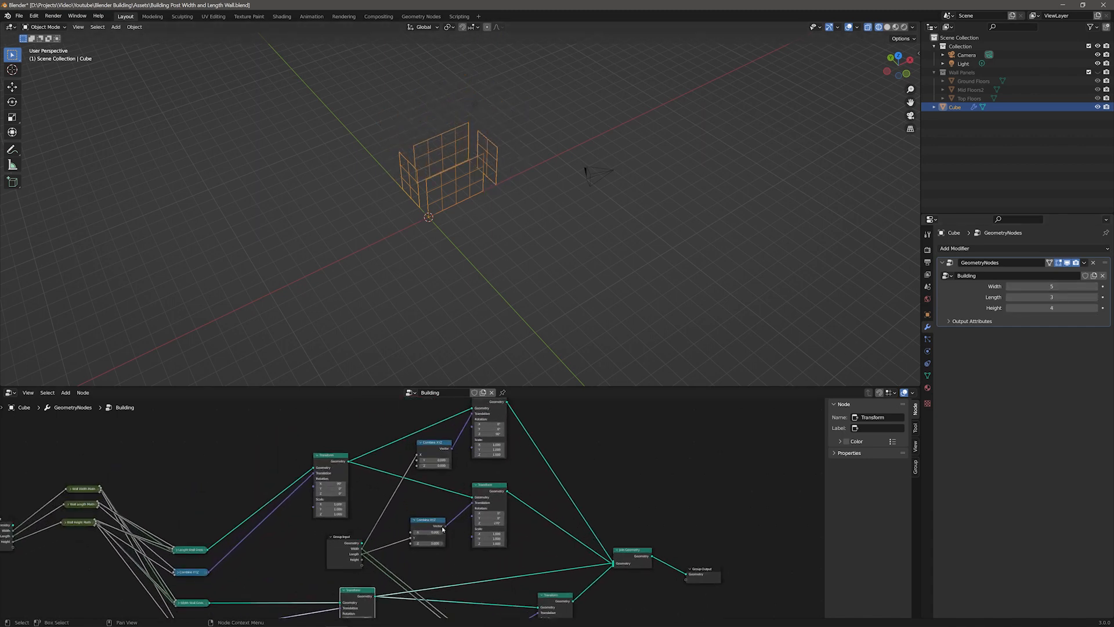
pyautogui.click(345, 545)
pyautogui.hotkey('shift', 'd')
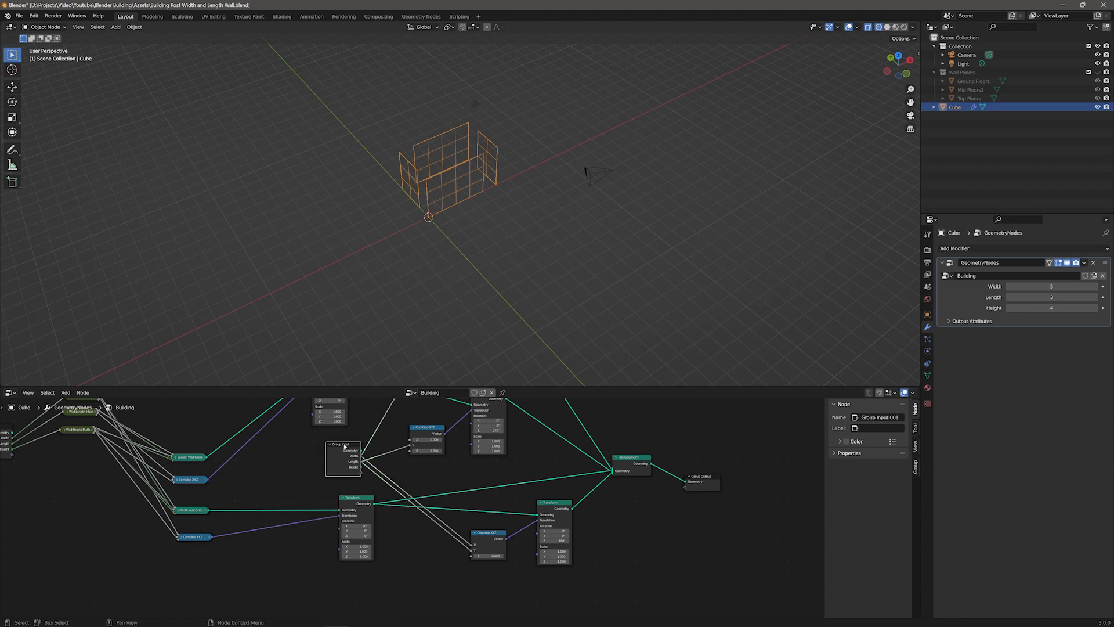
pyautogui.click(375, 593)
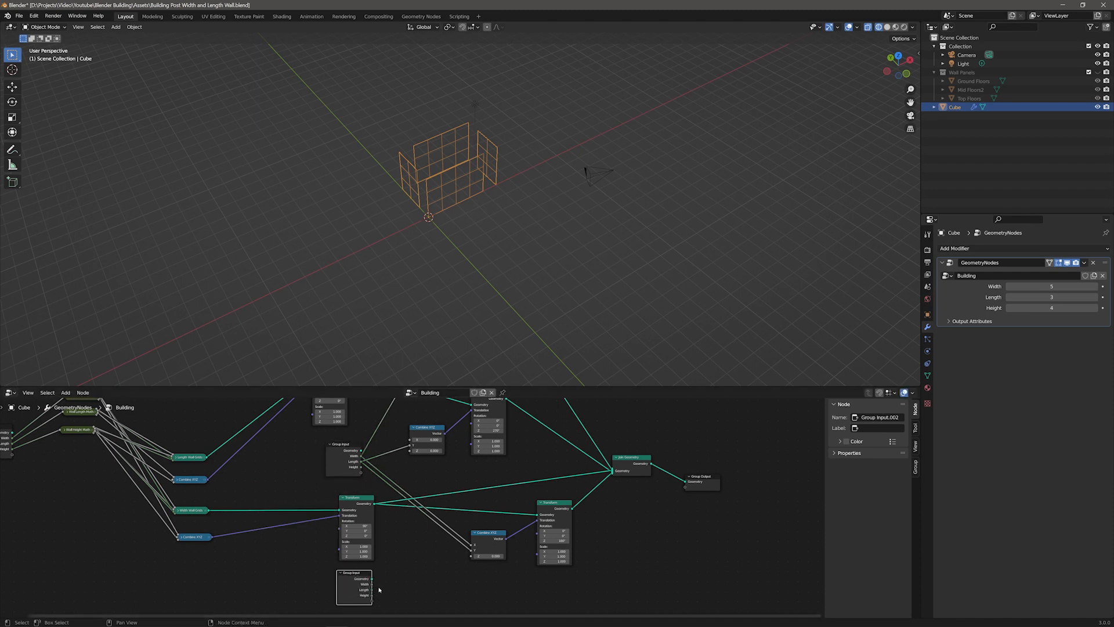
pyautogui.moveTo(372, 584); pyautogui.dragTo(408, 586)
pyautogui.moveTo(471, 553); pyautogui.dragTo(471, 551)
pyautogui.moveTo(533, 454); pyautogui.dragTo(532, 569, button='middle')
pyautogui.moveTo(342, 558); pyautogui.dragTo(374, 508)
# Step: Rearrange the wall nodes into a tidier layout
pyautogui.moveTo(579, 468); pyautogui.dragTo(490, 370, button='middle')
pyautogui.moveTo(265, 515); pyautogui.dragTo(238, 510)
pyautogui.moveTo(263, 590); pyautogui.dragTo(281, 540)
pyautogui.moveTo(395, 550); pyautogui.dragTo(339, 544)
pyautogui.moveTo(462, 520); pyautogui.dragTo(402, 512)
pyautogui.scroll(-6, 402, 512)
pyautogui.moveTo(402, 512); pyautogui.dragTo(404, 554, button='middle')
pyautogui.scroll(3, 197, 493)
pyautogui.moveTo(196, 493); pyautogui.dragTo(375, 478, button='middle')
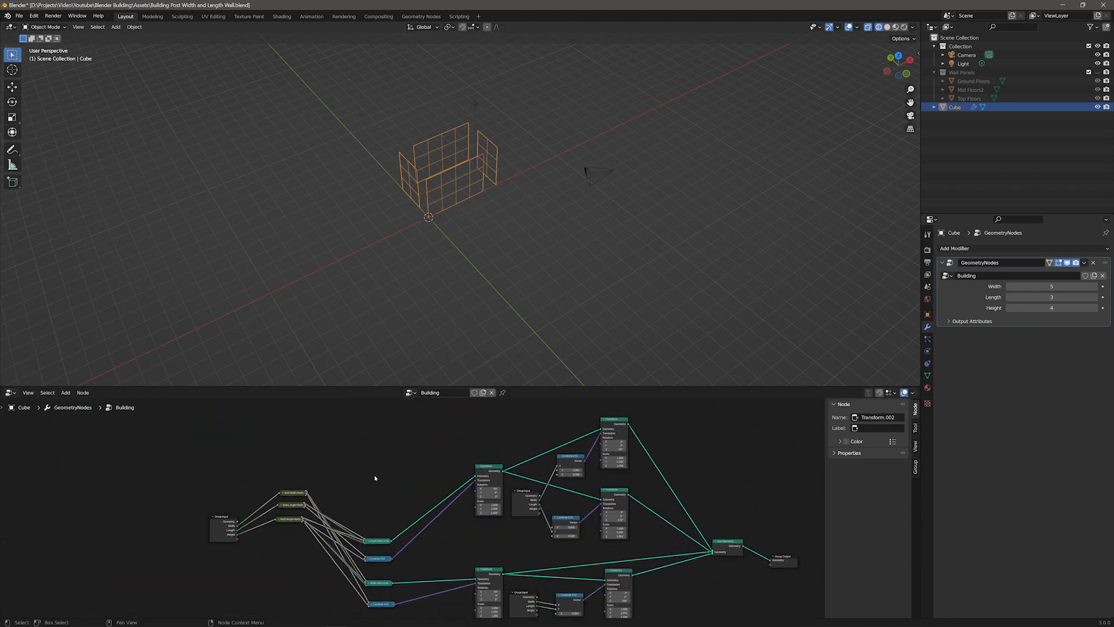
# Step: Add a Grid node to the Building node tree
pyautogui.scroll(3, 375, 475)
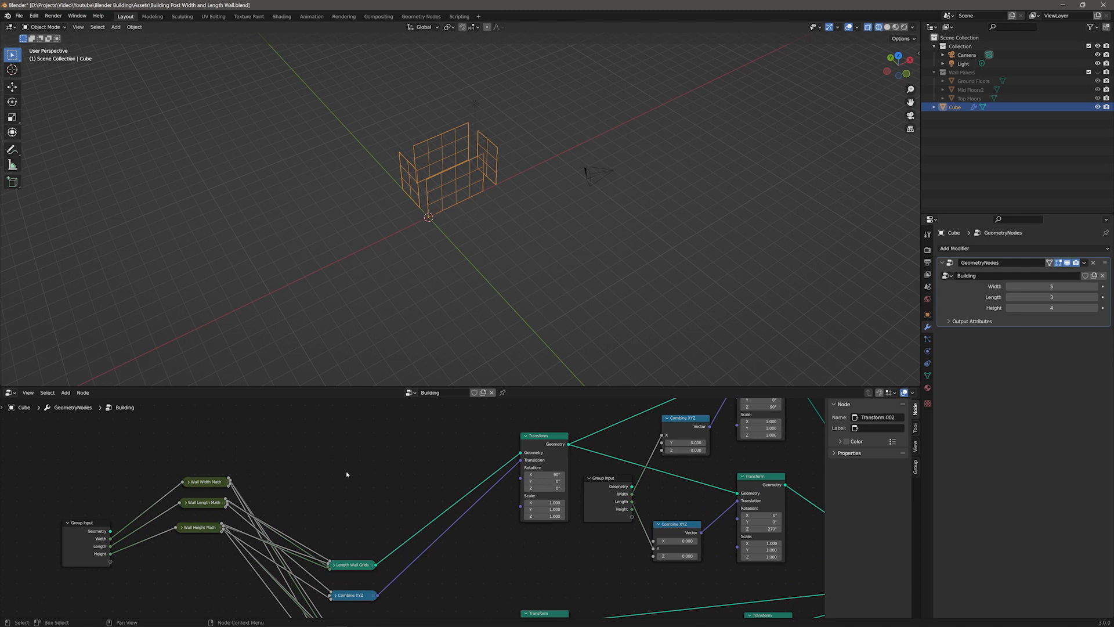
pyautogui.moveTo(345, 475); pyautogui.dragTo(399, 516, button='middle')
pyautogui.press('F3')
pyautogui.write('grid')
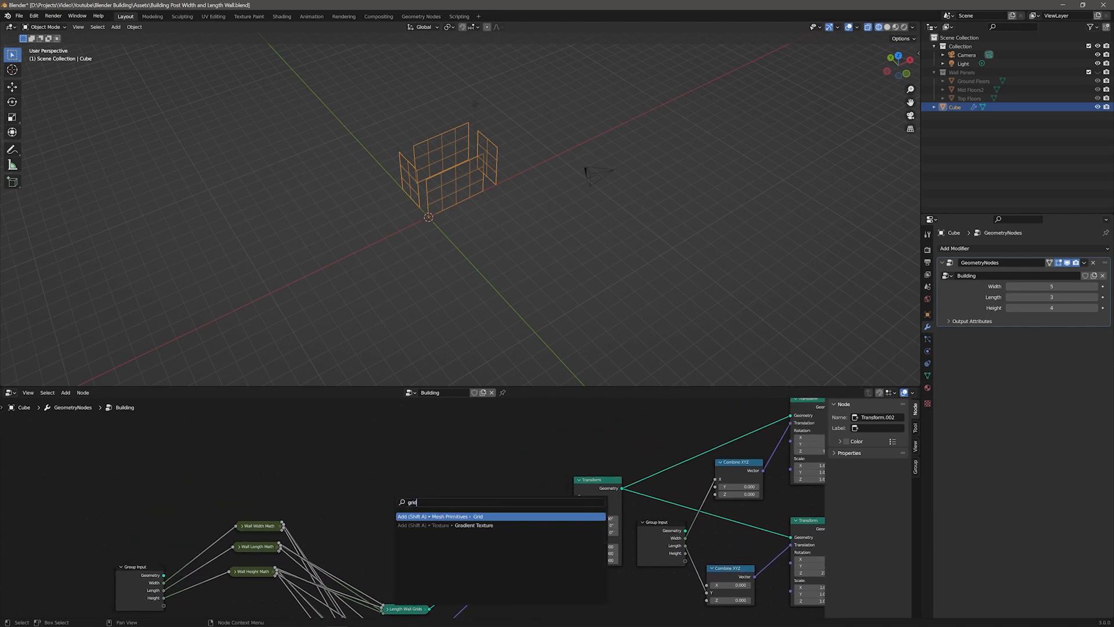
pyautogui.press('Return')
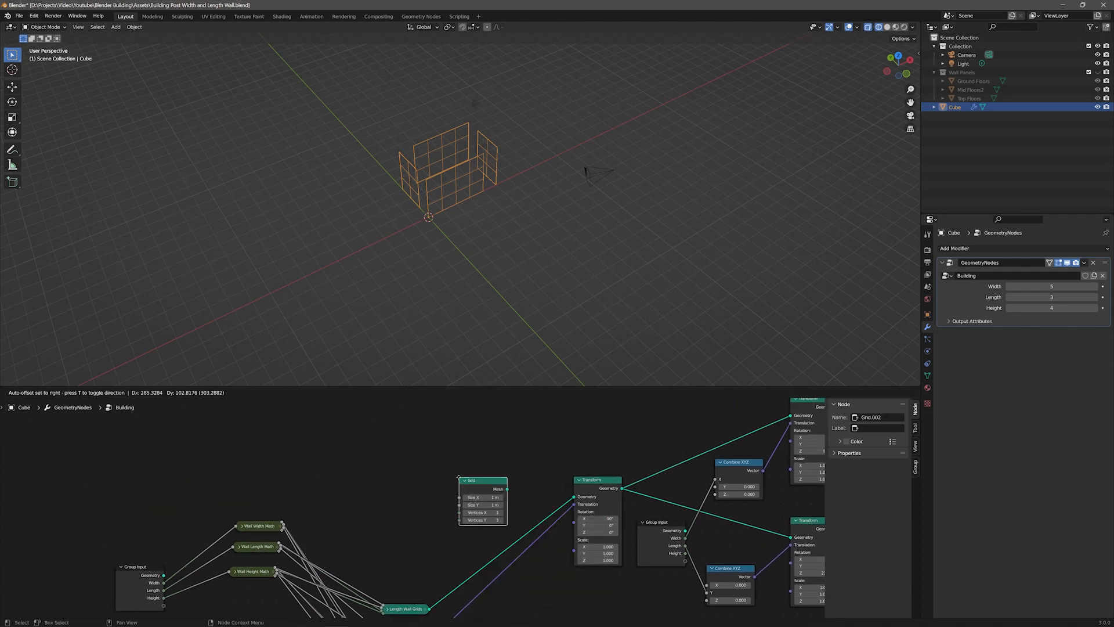
pyautogui.click(385, 491)
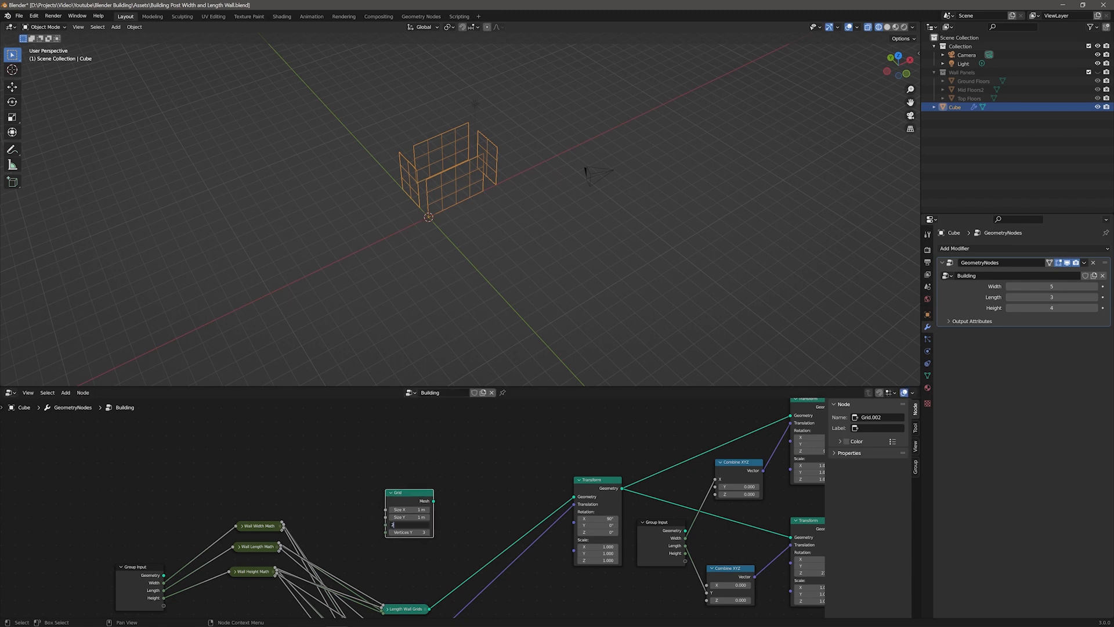
# Step: Set the Grid's vertices to 2 and connect the Wall Width Math output to its Size X
pyautogui.press('Tab')
pyautogui.write('2')
pyautogui.press('Return')
pyautogui.moveTo(283, 524); pyautogui.dragTo(385, 510)
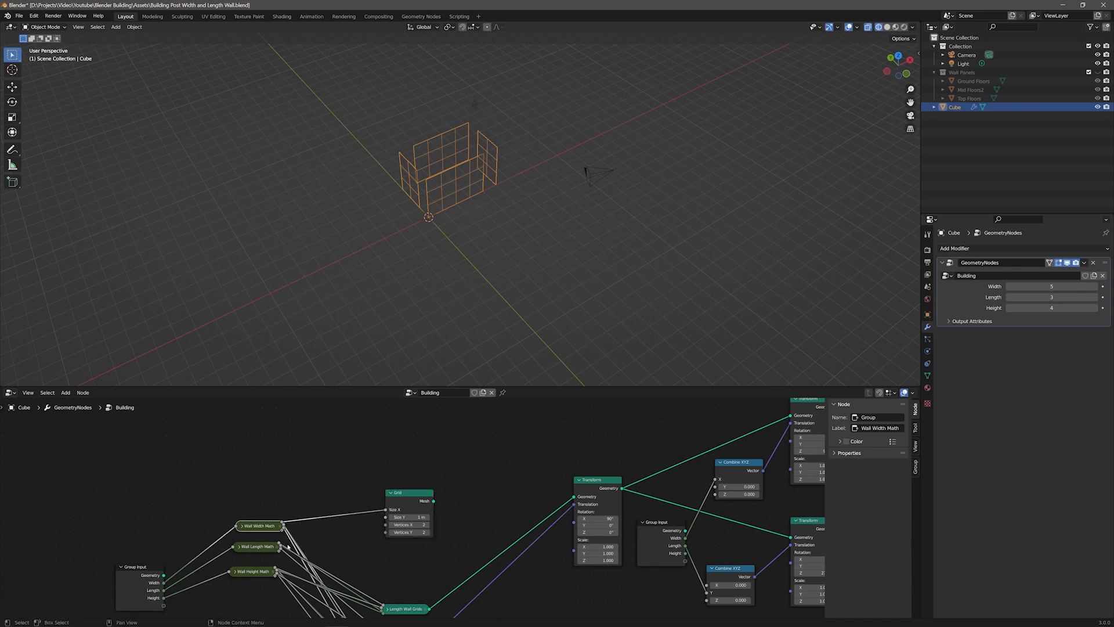
# Step: Connect the Grid's mesh into the Join Geometry
pyautogui.click(257, 545)
pyautogui.scroll(-3, 438, 490)
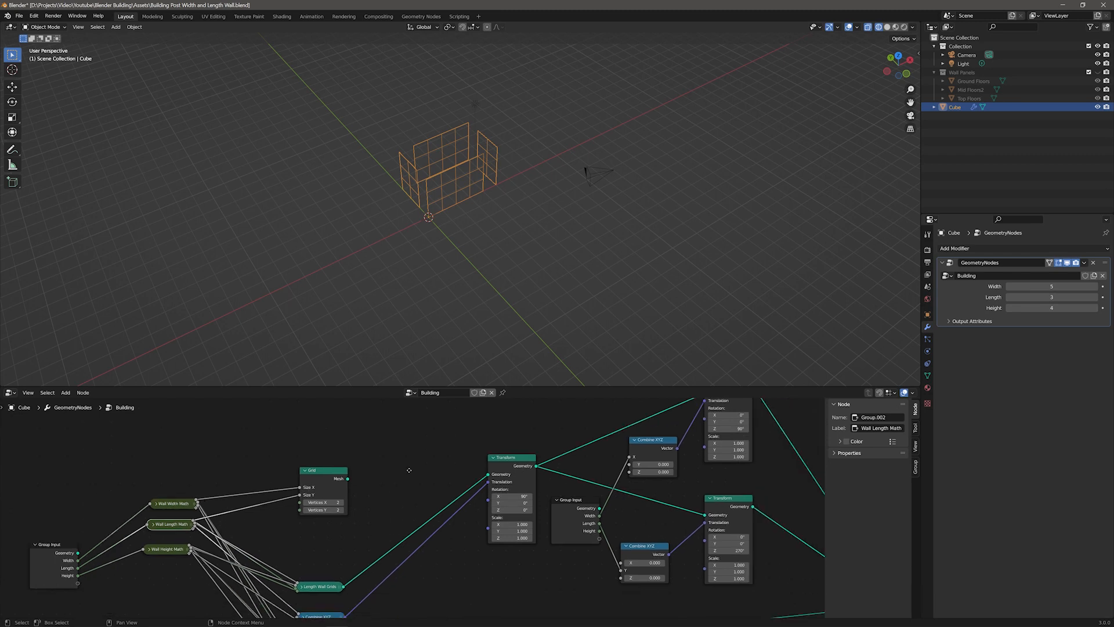
pyautogui.moveTo(322, 467); pyautogui.dragTo(695, 552)
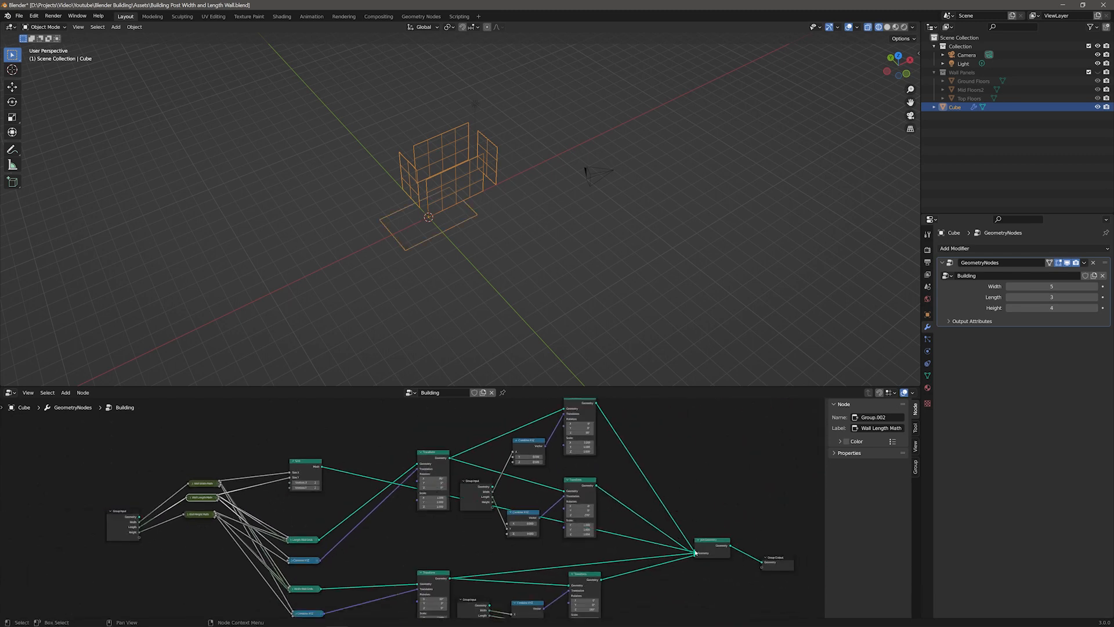
# Step: Expand the Wall Width Math node and wire the wall math outputs into the Grid's Size X and Size Y
pyautogui.moveTo(314, 463); pyautogui.dragTo(314, 454)
pyautogui.moveTo(194, 485); pyautogui.dragTo(192, 475)
pyautogui.press('h')
pyautogui.scroll(3, 221, 503)
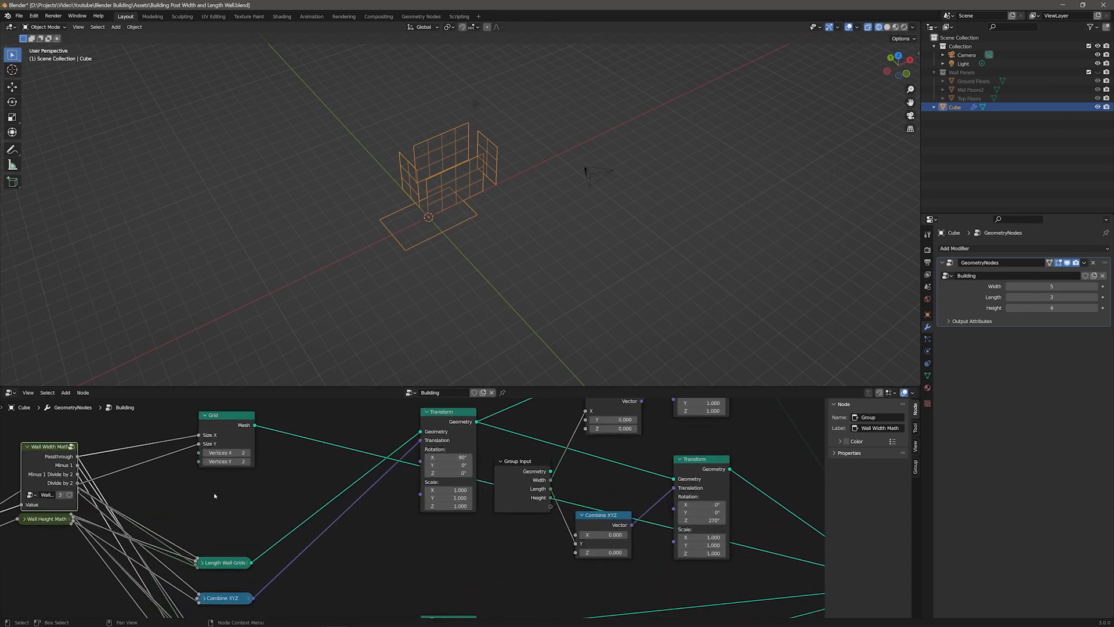
pyautogui.moveTo(171, 451); pyautogui.dragTo(149, 426)
pyautogui.moveTo(170, 464); pyautogui.dragTo(296, 473)
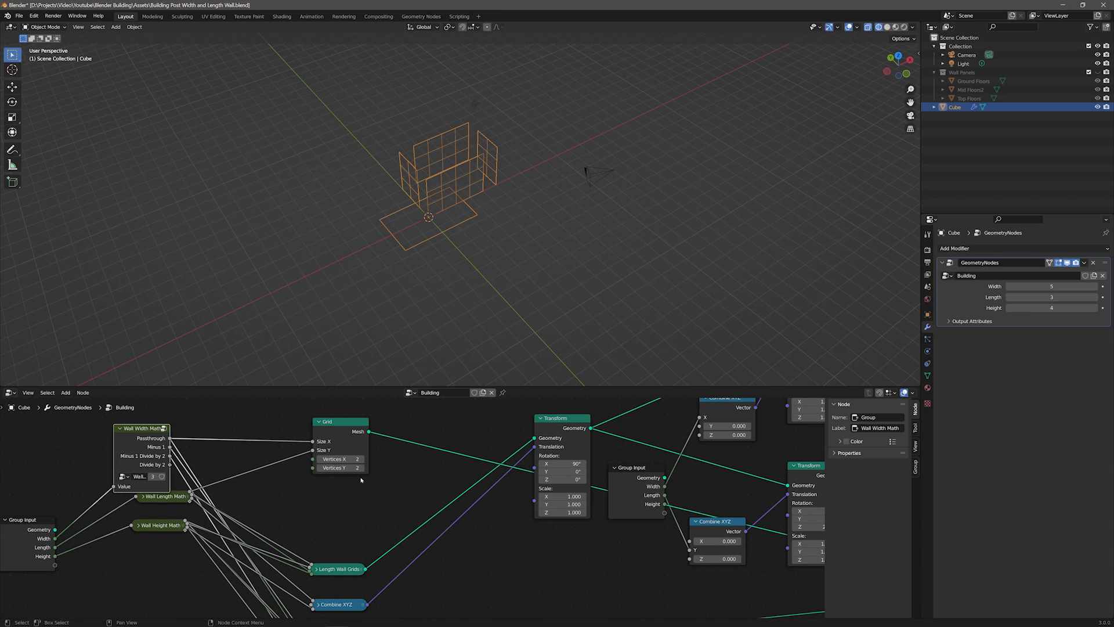
pyautogui.moveTo(348, 425); pyautogui.dragTo(269, 455)
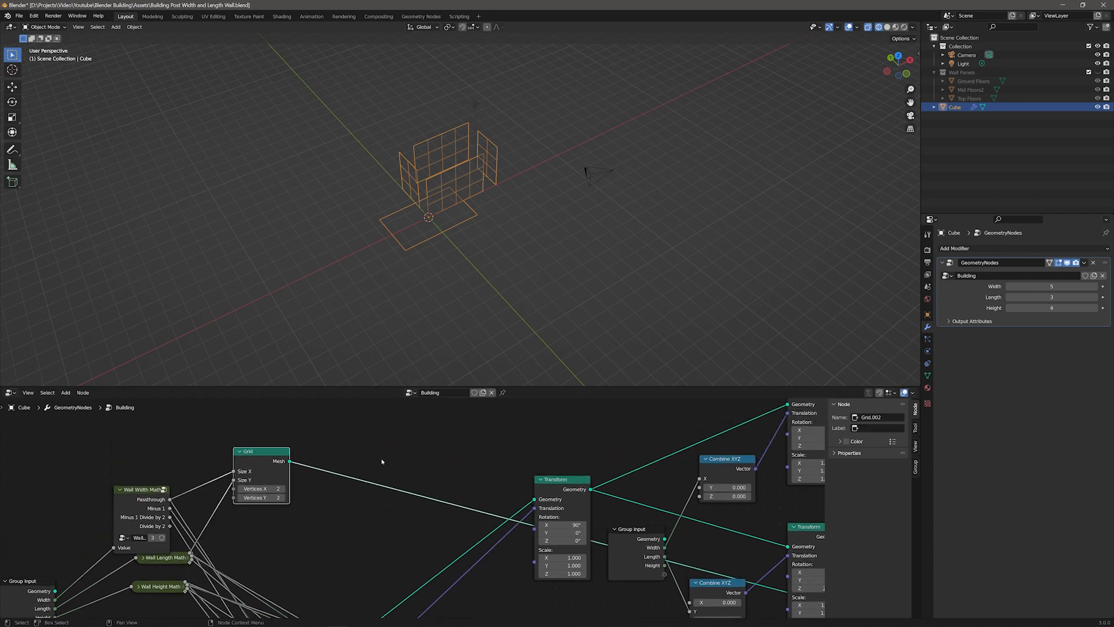
# Step: Add a Transform node on the Grid's mesh output
pyautogui.hotkey('shift', 'a')
pyautogui.write('stran')
pyautogui.press('Return')
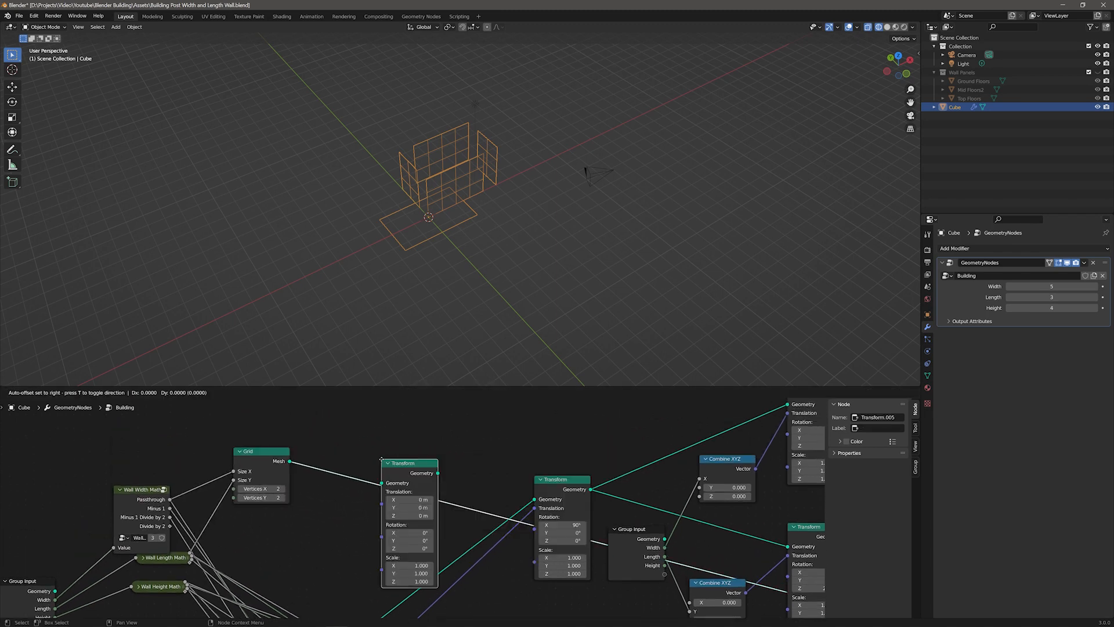
pyautogui.click(395, 430)
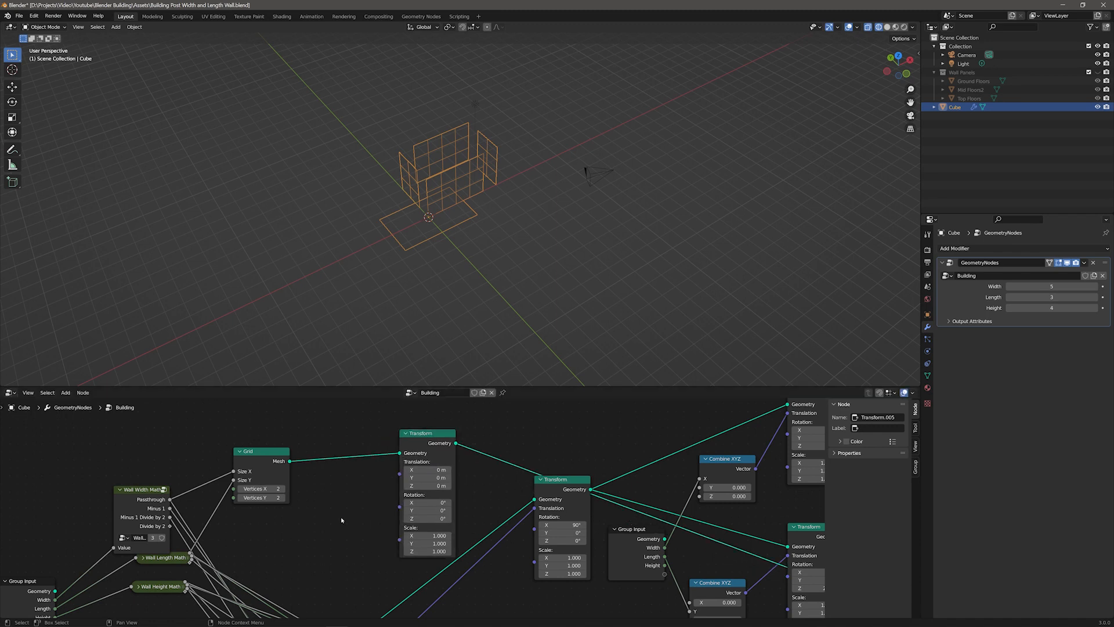
# Step: Add a Combine XYZ node and connect it to the new Transform's translation
pyautogui.press('F3')
pyautogui.write('combin')
pyautogui.press('Down')
pyautogui.press('Return')
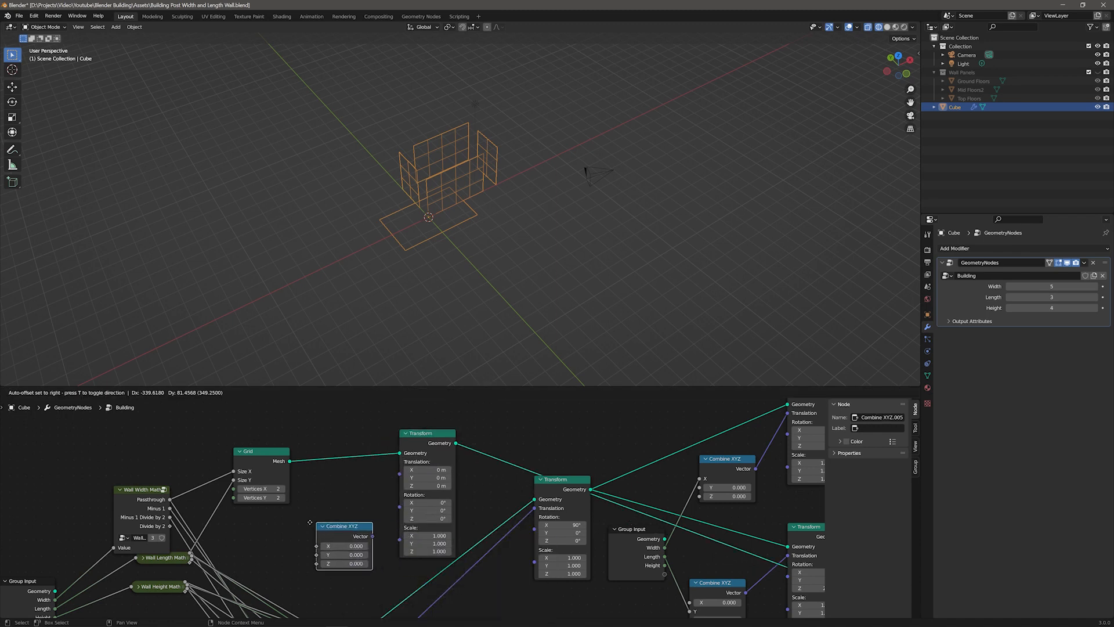
pyautogui.click(365, 535)
pyautogui.moveTo(360, 533); pyautogui.dragTo(399, 461)
# Step: Connect Wall Width Math's Divide by 2 to the Combine XYZ's X, and the length and height math to Y and Z
pyautogui.moveTo(170, 525); pyautogui.dragTo(326, 512)
pyautogui.moveTo(190, 559); pyautogui.dragTo(216, 562)
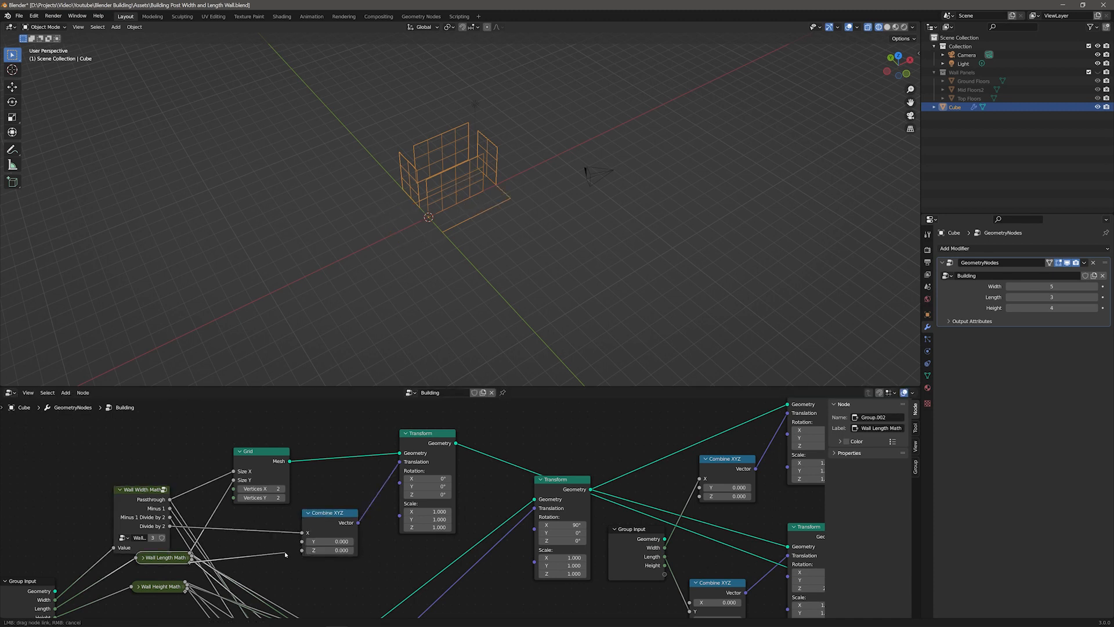
pyautogui.moveTo(305, 555); pyautogui.dragTo(302, 543)
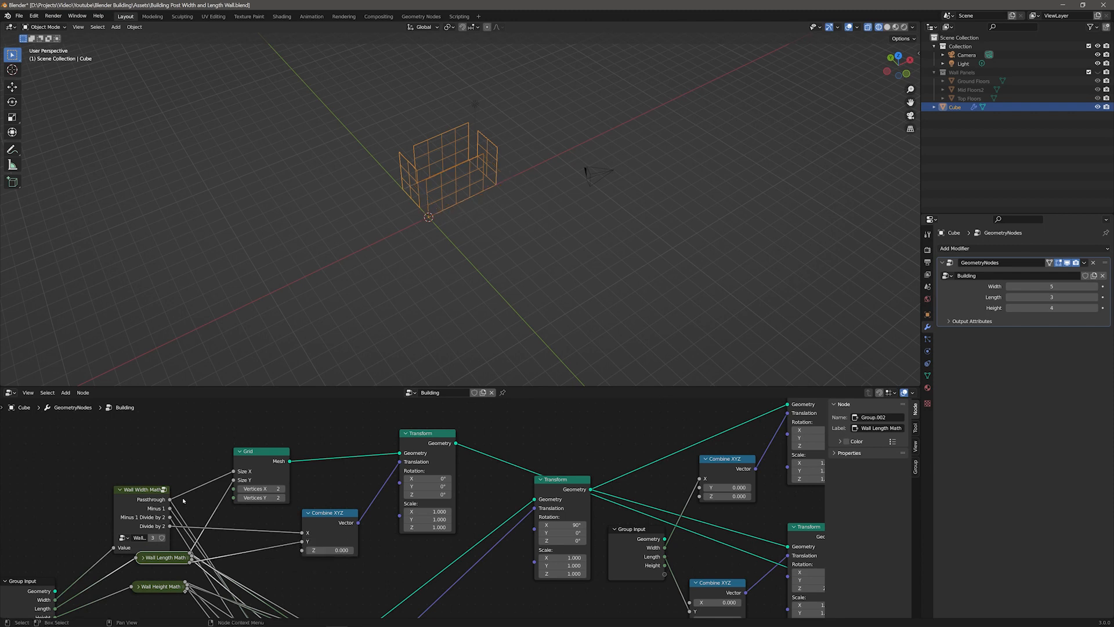
pyautogui.click(119, 489)
pyautogui.moveTo(168, 559); pyautogui.dragTo(149, 532)
pyautogui.moveTo(155, 586); pyautogui.dragTo(301, 550)
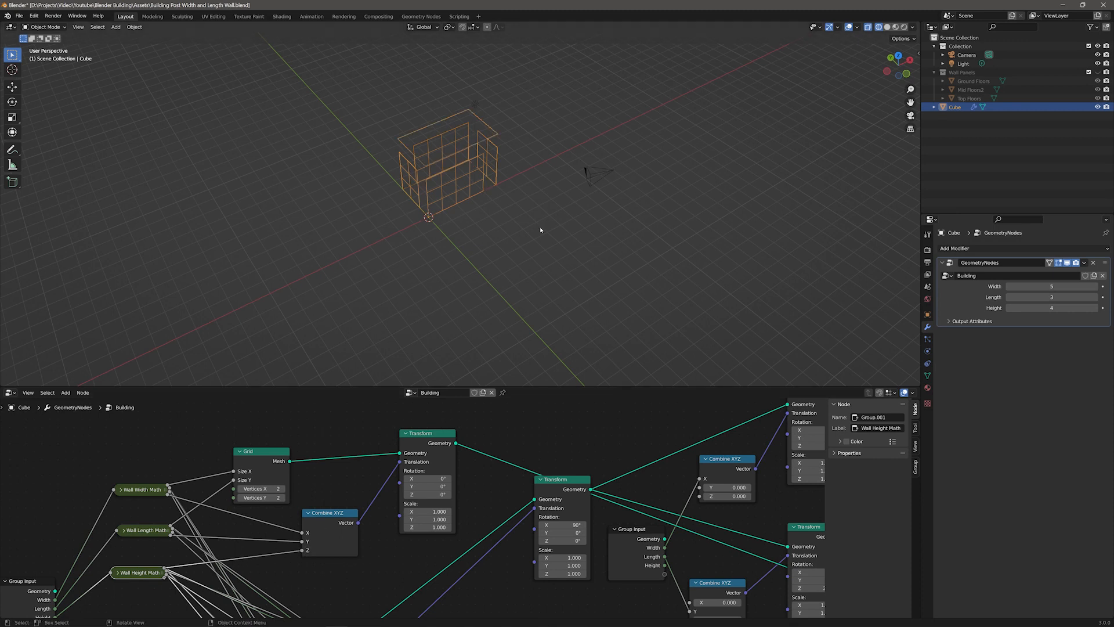
# Step: Re-enter the Building inputs as Width 5, Length 3 and Height 4
pyautogui.moveTo(504, 191); pyautogui.dragTo(543, 181, button='middle')
pyautogui.scroll(4, 453, 181)
pyautogui.moveTo(377, 163)
pyautogui.mouseDown(button='middle')
pyautogui.moveTo(460, 156)
pyautogui.moveTo(398, 142)
pyautogui.moveTo(381, 159)
pyautogui.moveTo(373, 151)
pyautogui.mouseUp(button='middle')
pyautogui.keyDown('shift'); pyautogui.moveTo(454, 164); pyautogui.dragTo(430, 266, button='middle'); pyautogui.keyUp('shift')
pyautogui.moveTo(1052, 307); pyautogui.dragTo(1071, 286)
pyautogui.doubleClick(1034, 286)
pyautogui.write('5')
pyautogui.press('Tab')
pyautogui.press('Tab')
pyautogui.write('3')
pyautogui.doubleClick(1035, 296)
pyautogui.write('3')
pyautogui.press('Tab')
pyautogui.write('4')
pyautogui.press('Return')
# Step: Rearrange the nodes, placing the Grid chain above the wall chains
pyautogui.scroll(-5, 473, 450)
pyautogui.scroll(-3, 473, 451)
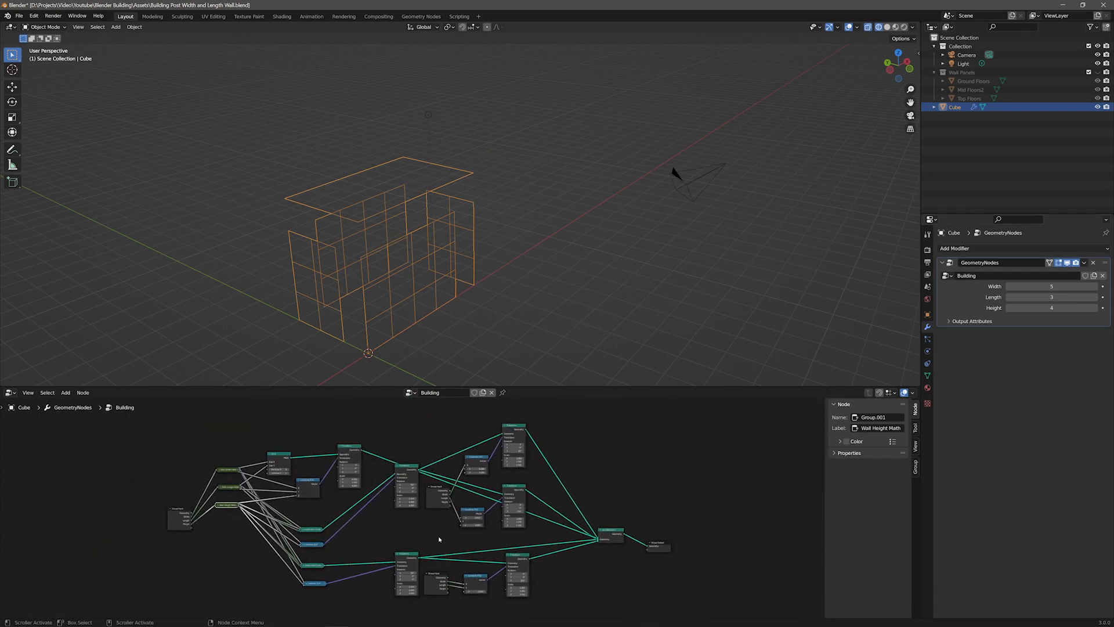
pyautogui.moveTo(609, 534); pyautogui.dragTo(379, 616)
pyautogui.moveTo(516, 555); pyautogui.dragTo(518, 594)
pyautogui.moveTo(385, 550); pyautogui.dragTo(530, 430)
pyautogui.moveTo(514, 425); pyautogui.dragTo(503, 456)
pyautogui.moveTo(359, 499); pyautogui.dragTo(273, 451)
pyautogui.moveTo(356, 446); pyautogui.dragTo(490, 406)
pyautogui.scroll(-2, 633, 517)
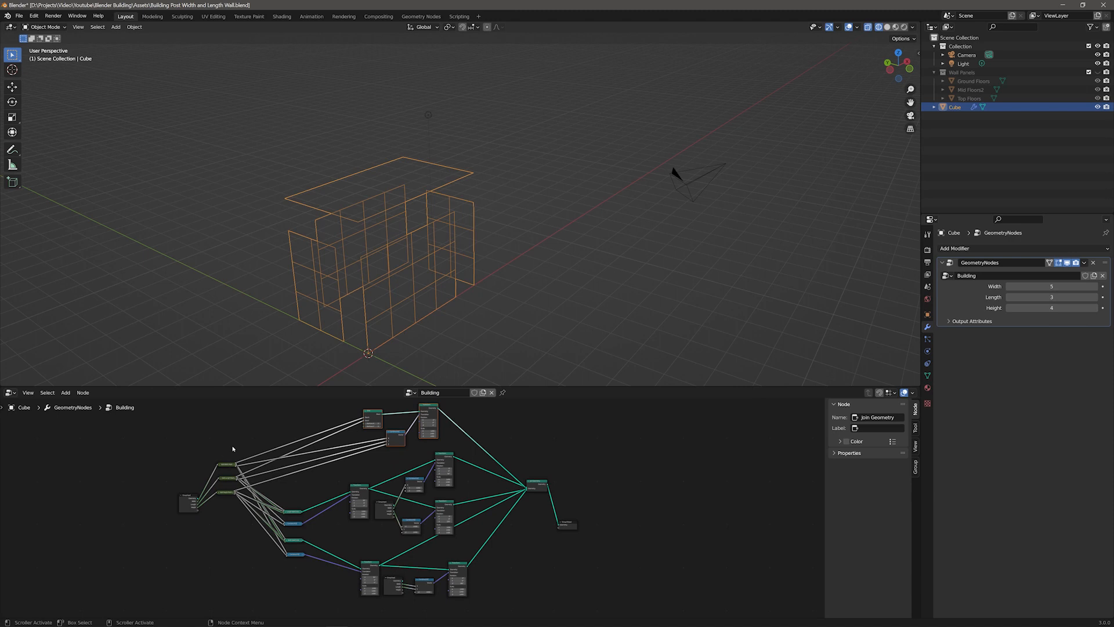
pyautogui.press('Home')
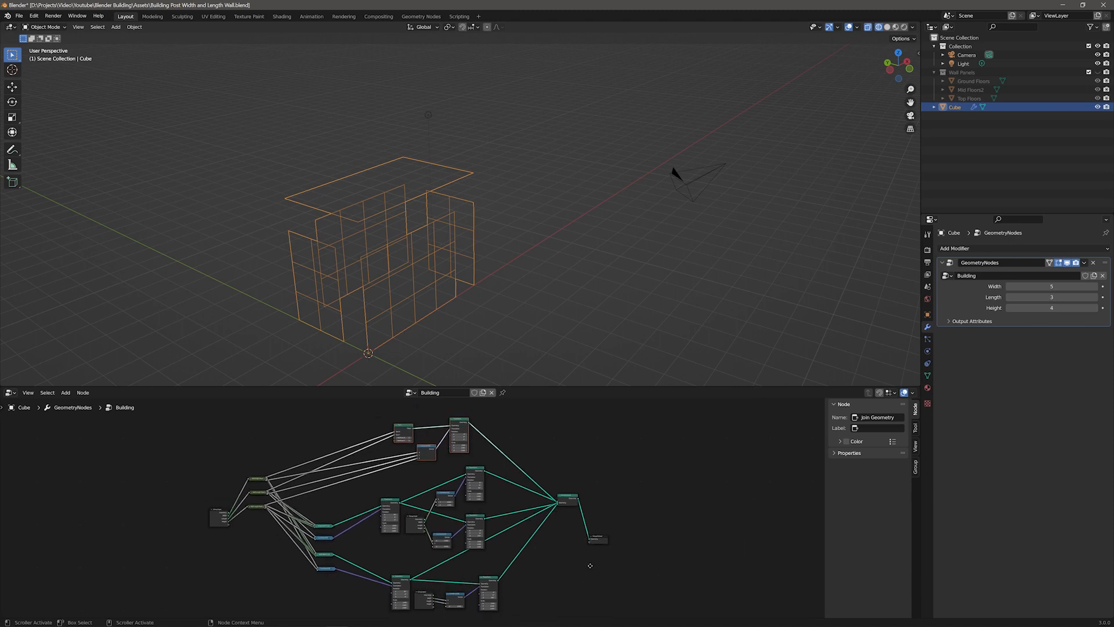
# Step: Add a Frame node and move the three wall math nodes into it
pyautogui.hotkey('ctrl', 'space')
pyautogui.press('F3')
pyautogui.write('frame')
pyautogui.press('Down')
pyautogui.press('Down')
pyautogui.press('Down')
pyautogui.press('Down')
pyautogui.press('Return')
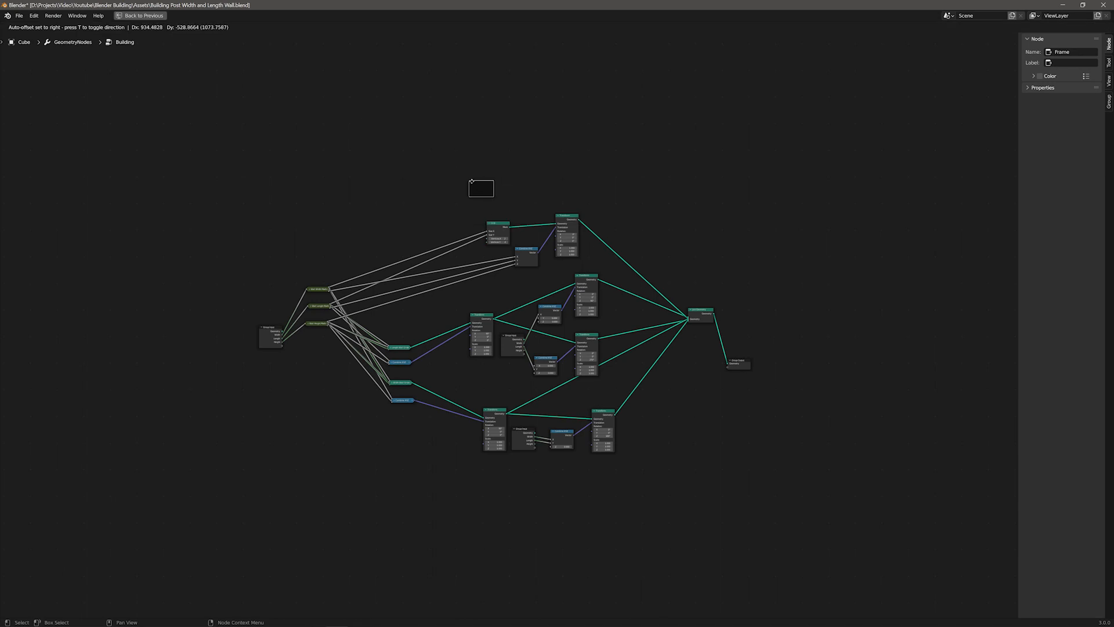
pyautogui.click(468, 166)
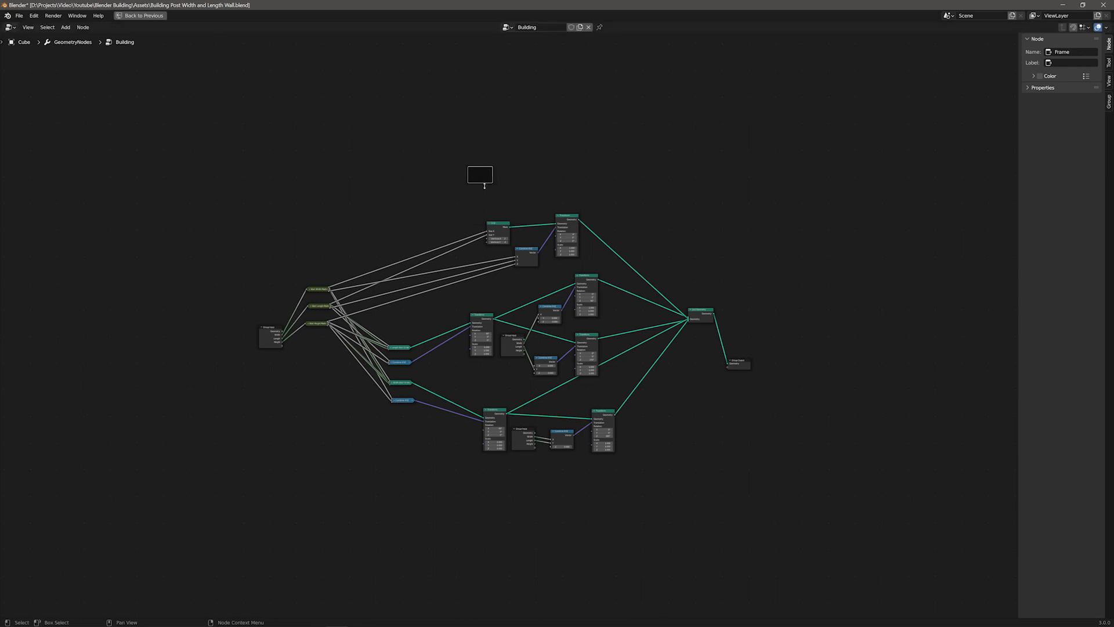
pyautogui.moveTo(481, 178); pyautogui.dragTo(320, 235)
pyautogui.moveTo(292, 270); pyautogui.dragTo(351, 355)
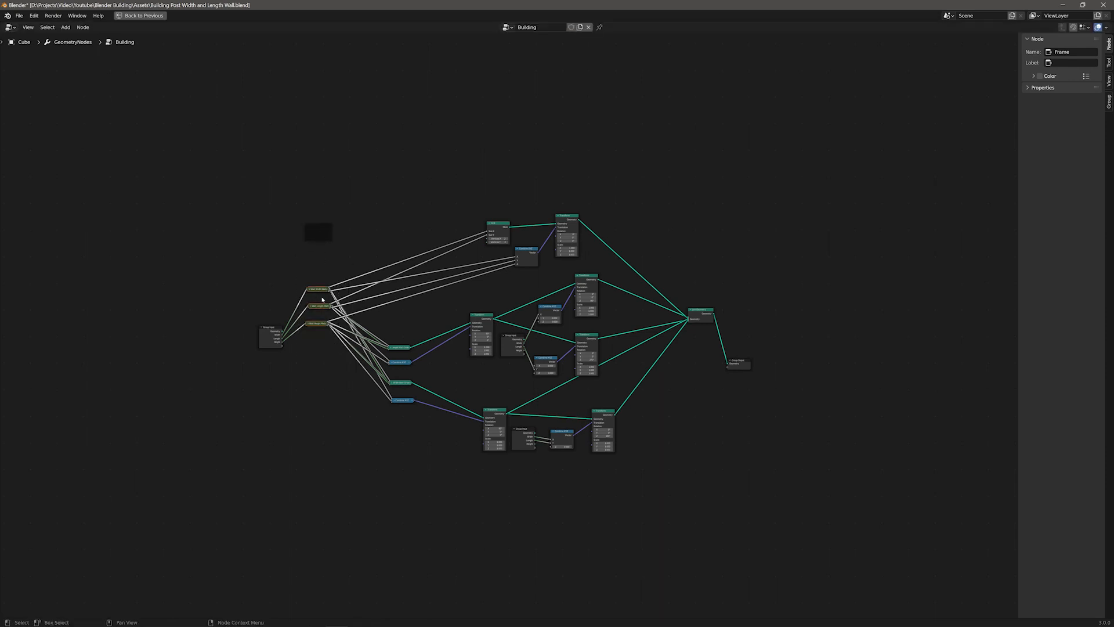
pyautogui.moveTo(321, 292); pyautogui.dragTo(319, 232)
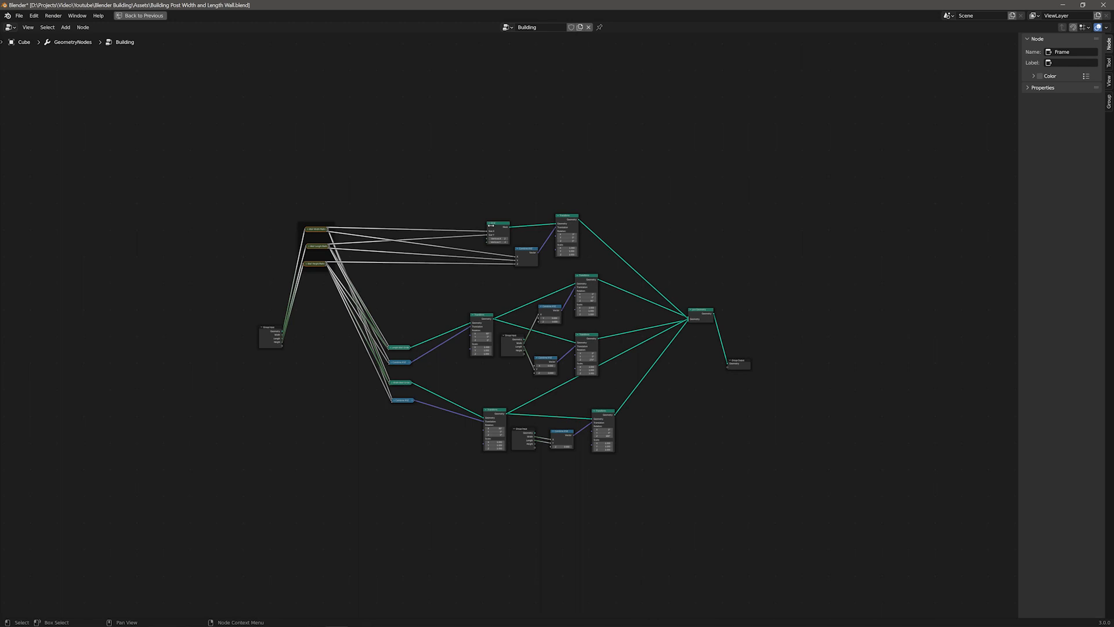
# Step: Enable the frame's custom colour and move the Grid, Combine XYZ and Transform nodes into it
pyautogui.click(1041, 76)
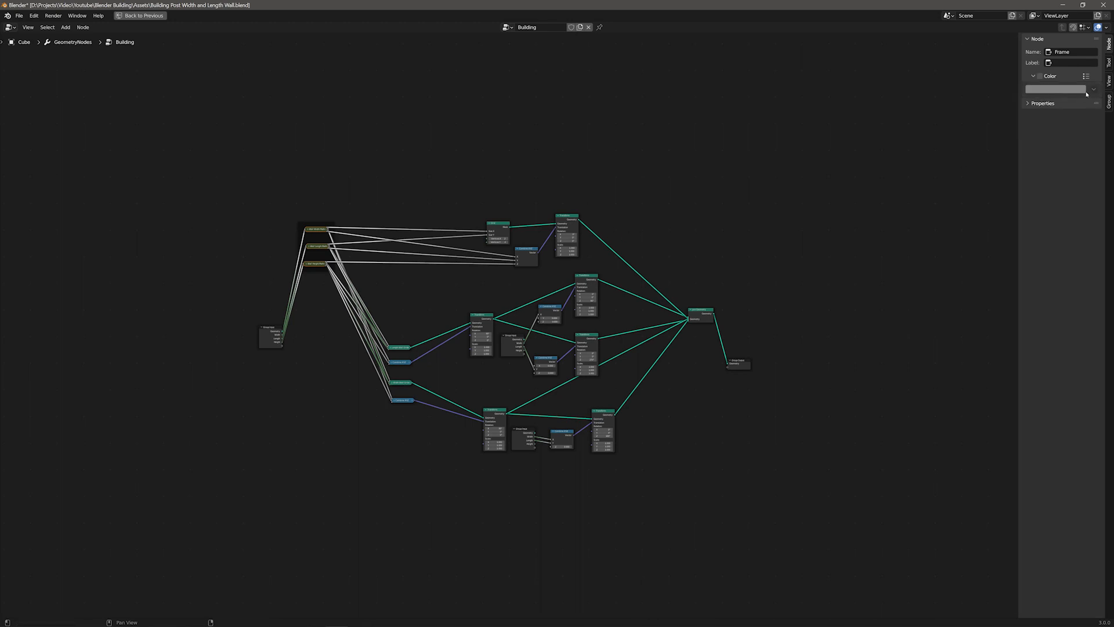
pyautogui.click(1039, 76)
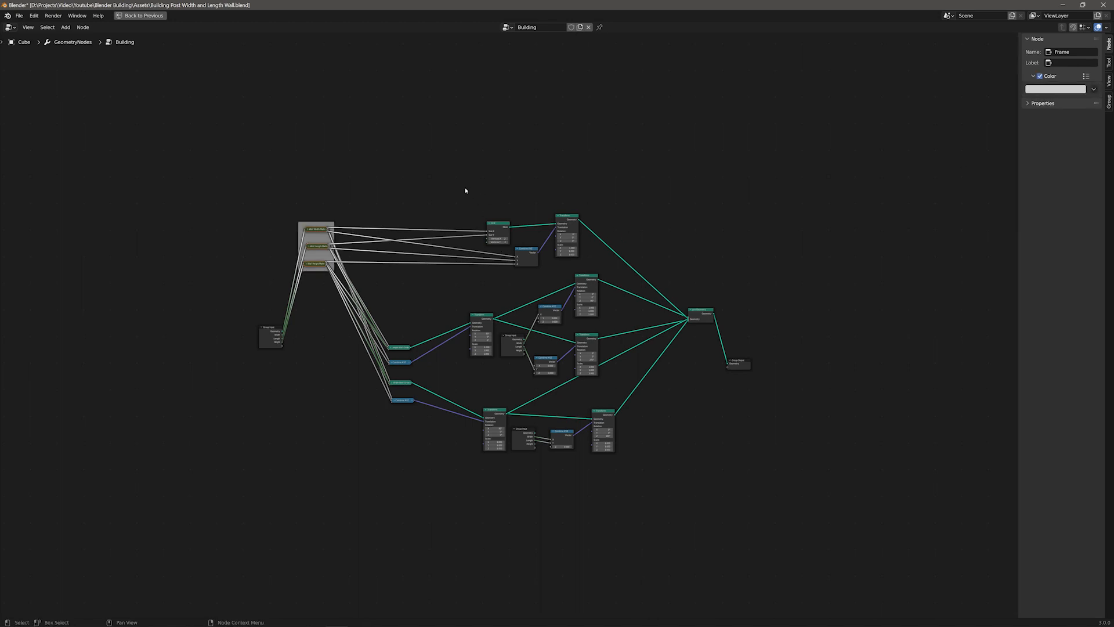
pyautogui.moveTo(450, 184); pyautogui.dragTo(598, 271)
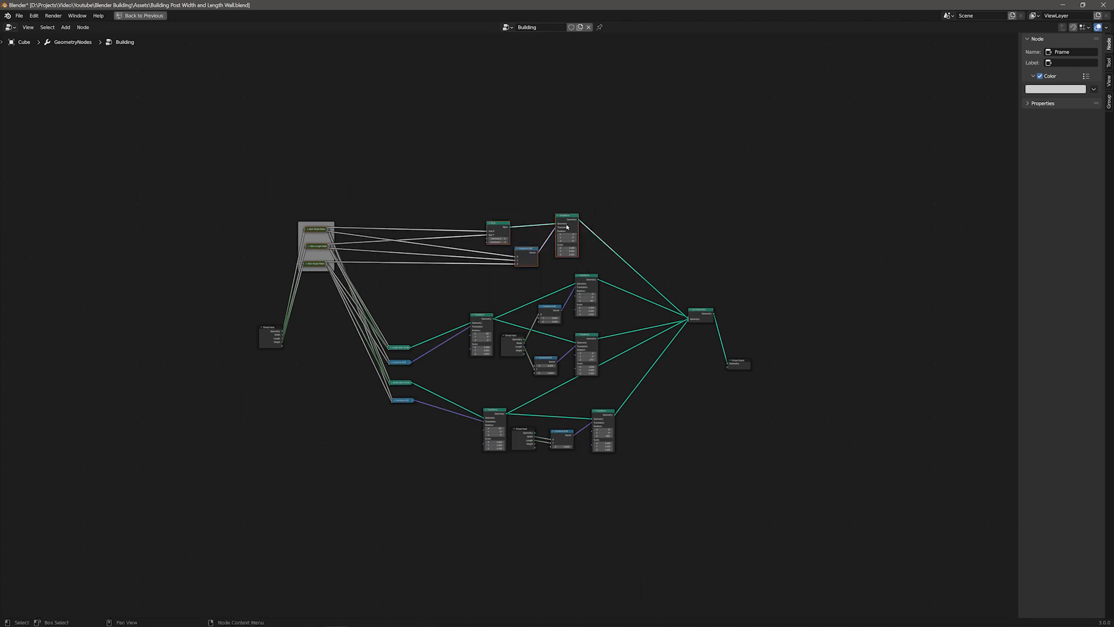
pyautogui.moveTo(566, 218); pyautogui.dragTo(437, 158)
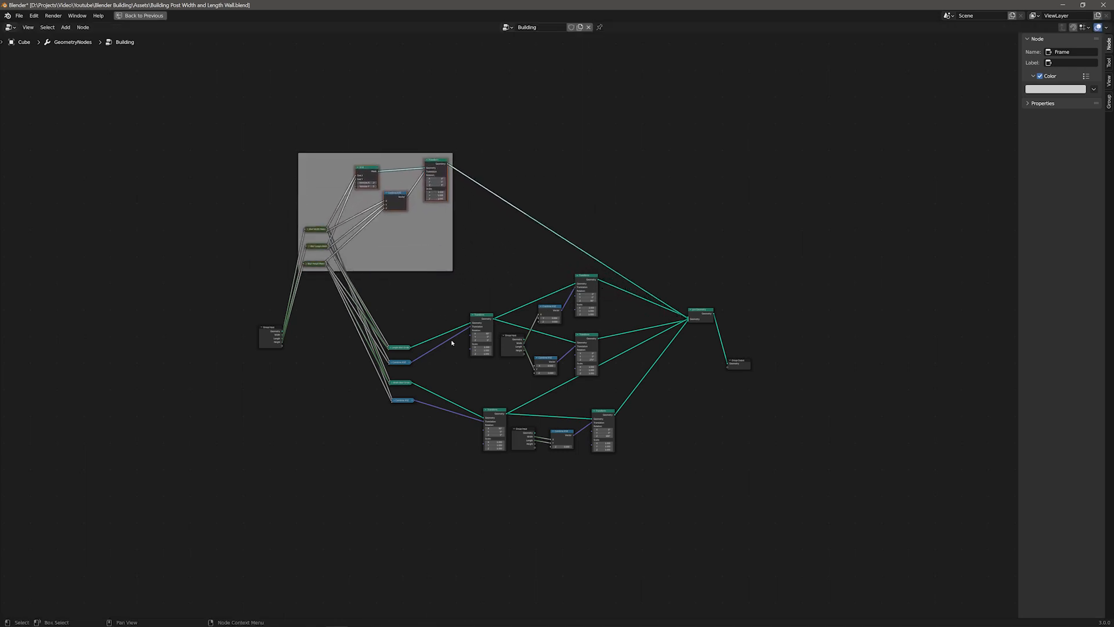
# Step: Move the wall Transform nodes and their inputs into the frame and reposition it
pyautogui.moveTo(371, 304); pyautogui.dragTo(495, 510)
pyautogui.moveTo(483, 321); pyautogui.dragTo(459, 245)
pyautogui.moveTo(335, 176); pyautogui.dragTo(195, 254)
pyautogui.moveTo(348, 413); pyautogui.dragTo(343, 395)
pyautogui.click(295, 307)
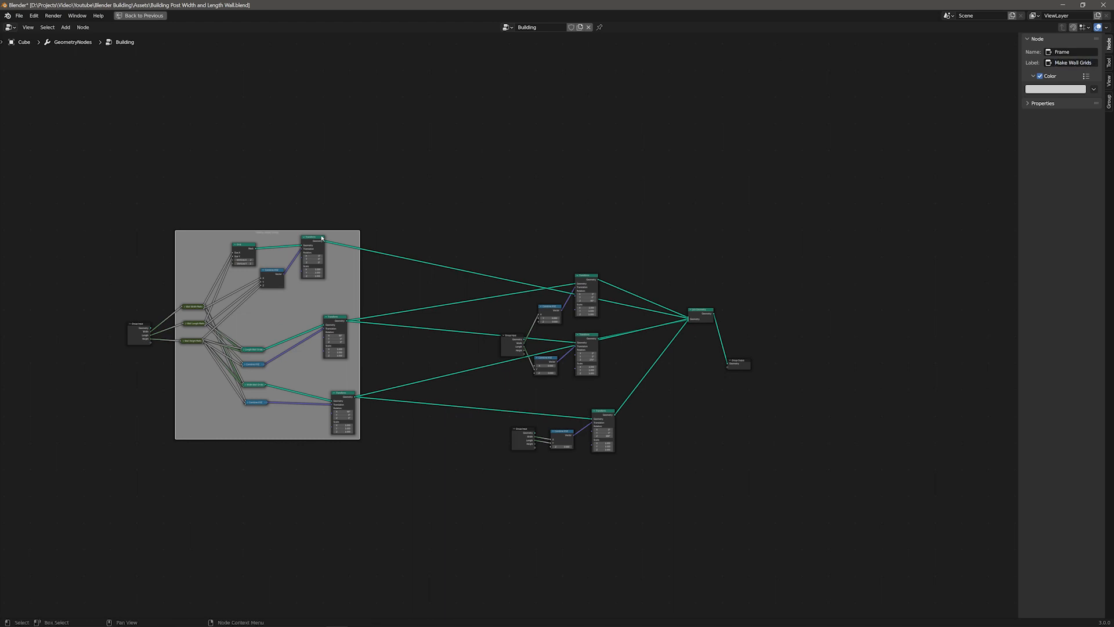
# Step: Rearrange the wall Transform nodes and the Join Geometry node beside the frame
pyautogui.moveTo(321, 238); pyautogui.dragTo(343, 237)
pyautogui.moveTo(589, 277)
pyautogui.mouseDown()
pyautogui.moveTo(604, 248)
pyautogui.moveTo(590, 295)
pyautogui.mouseUp()
pyautogui.moveTo(704, 307); pyautogui.dragTo(713, 279)
pyautogui.click(252, 362)
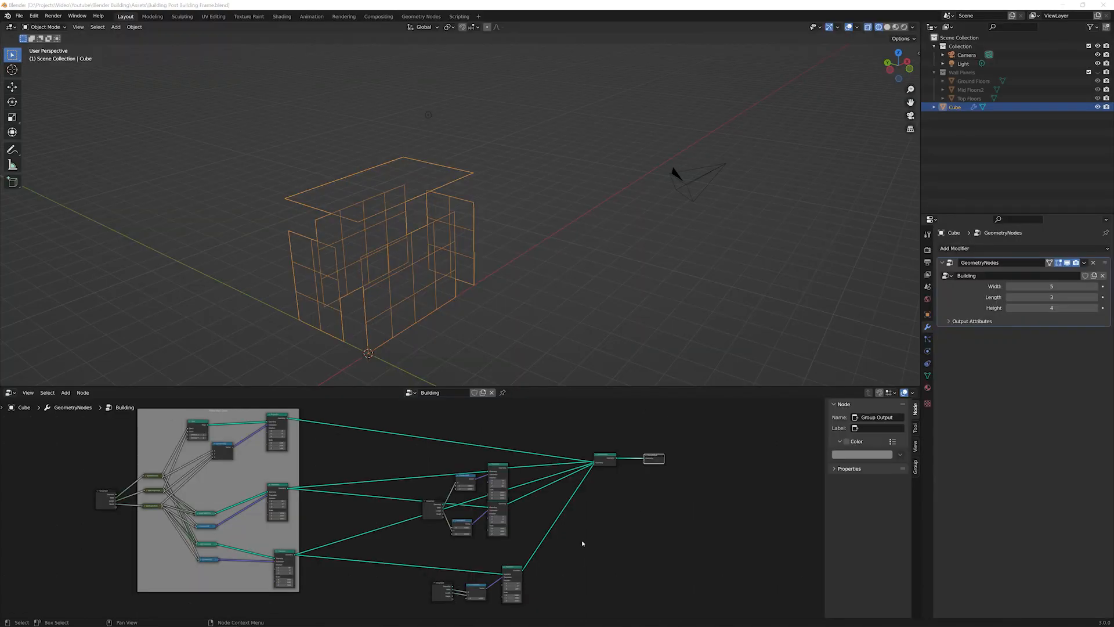
# Step: Connect the top grid's Transform output directly to the Group Output
pyautogui.scroll(5, 584, 541)
pyautogui.click(502, 438)
pyautogui.moveTo(502, 439); pyautogui.dragTo(398, 549)
pyautogui.moveTo(319, 536); pyautogui.dragTo(432, 536, button='middle')
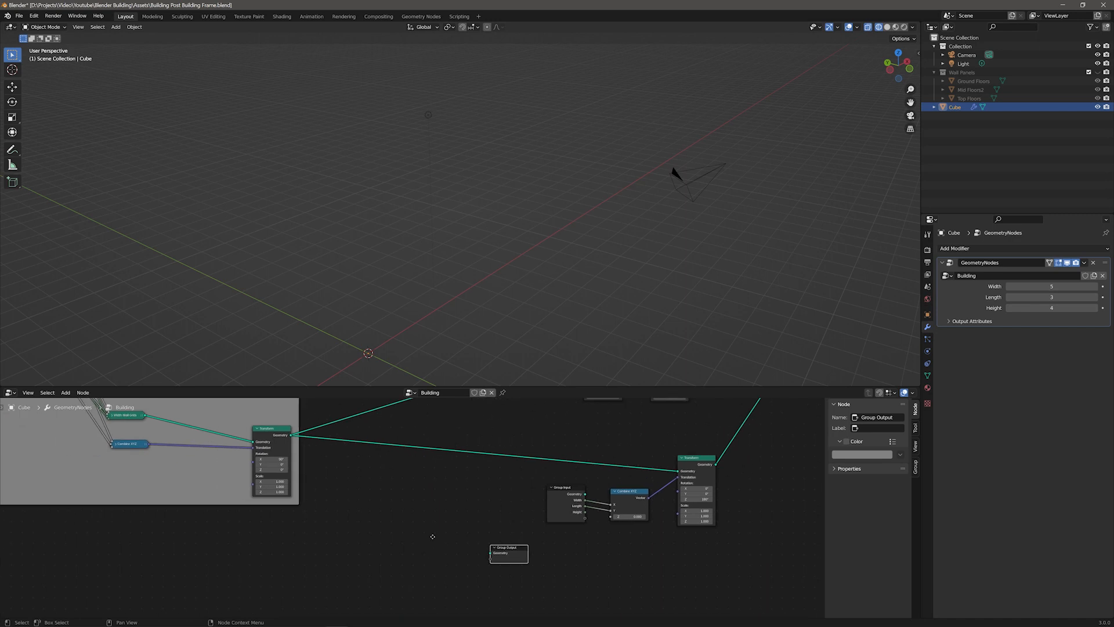
pyautogui.scroll(-2, 435, 522)
pyautogui.moveTo(333, 414); pyautogui.dragTo(595, 524)
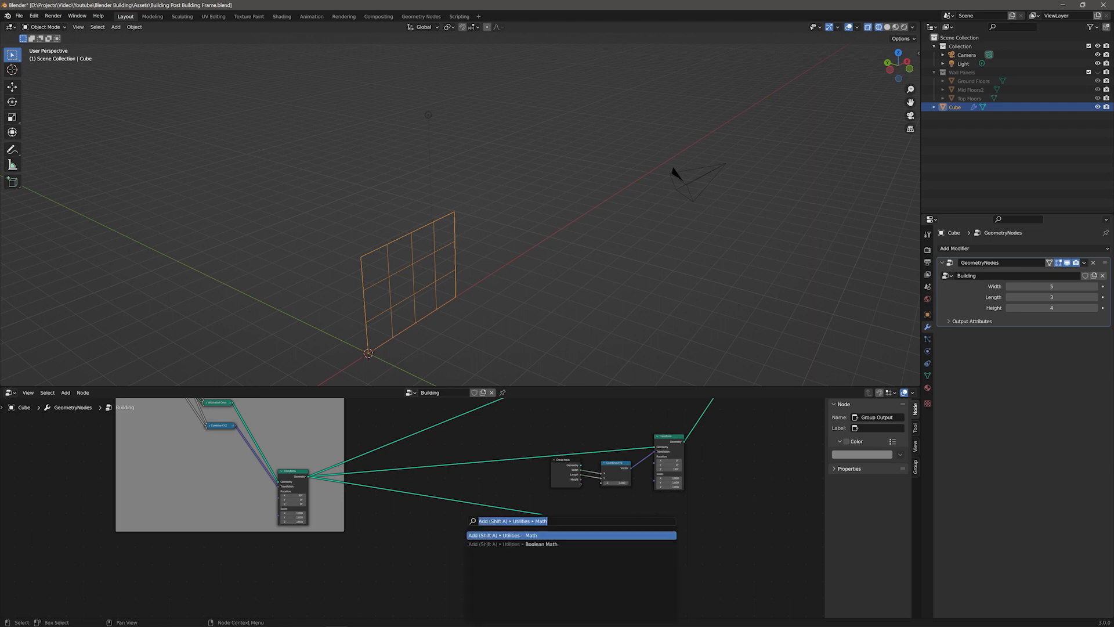
# Step: Insert an Instance on Points node into the link leading to the Group Output
pyautogui.scroll(4, 481, 545)
pyautogui.press('n')
pyautogui.press('n')
pyautogui.press('n')
pyautogui.press('n')
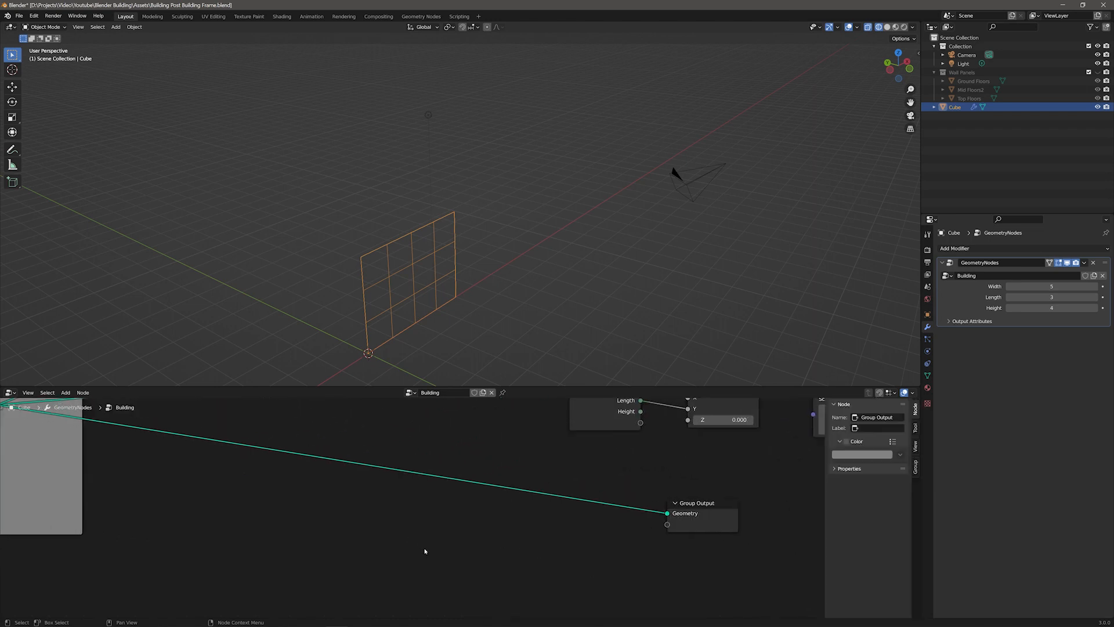
pyautogui.press('F3')
pyautogui.write('insta')
pyautogui.press('Down')
pyautogui.press('Down')
pyautogui.press('Down')
pyautogui.press('Down')
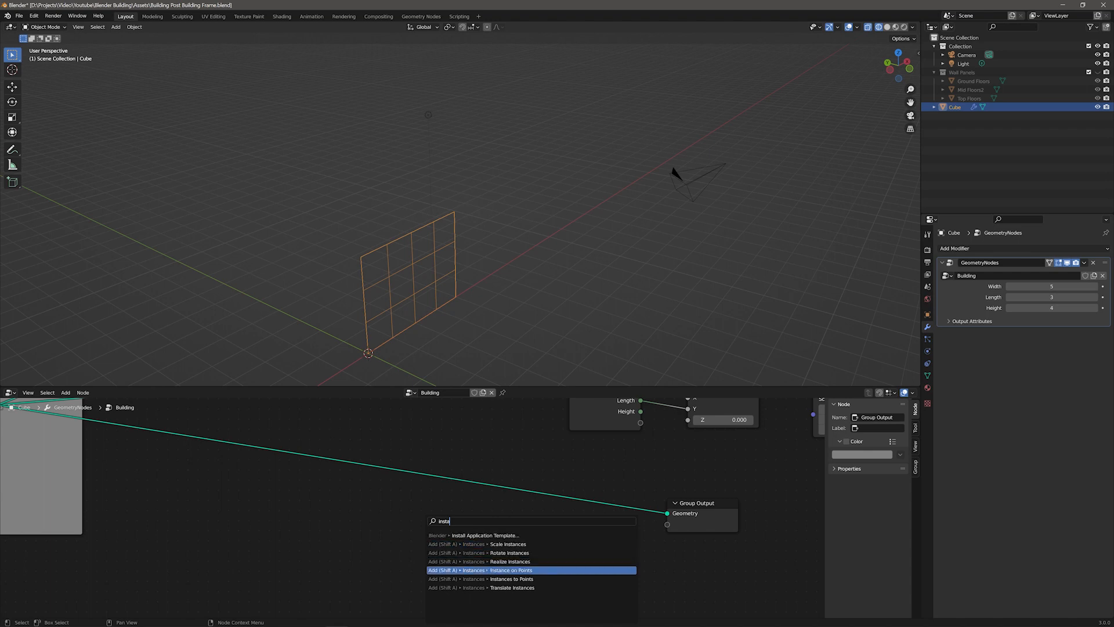
pyautogui.press('Return')
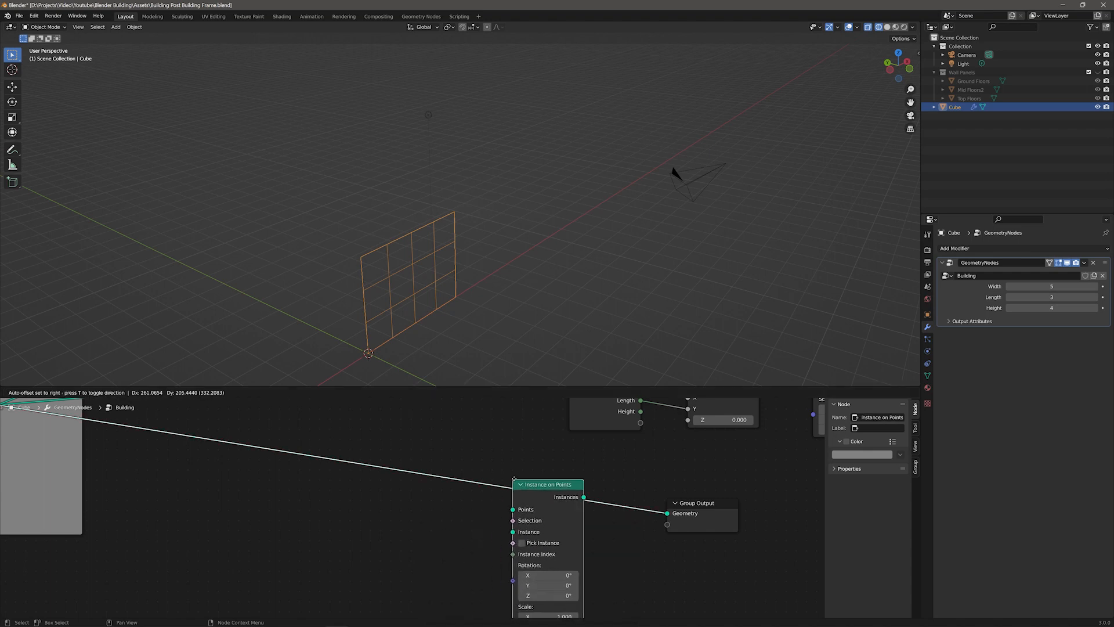
pyautogui.click(583, 512)
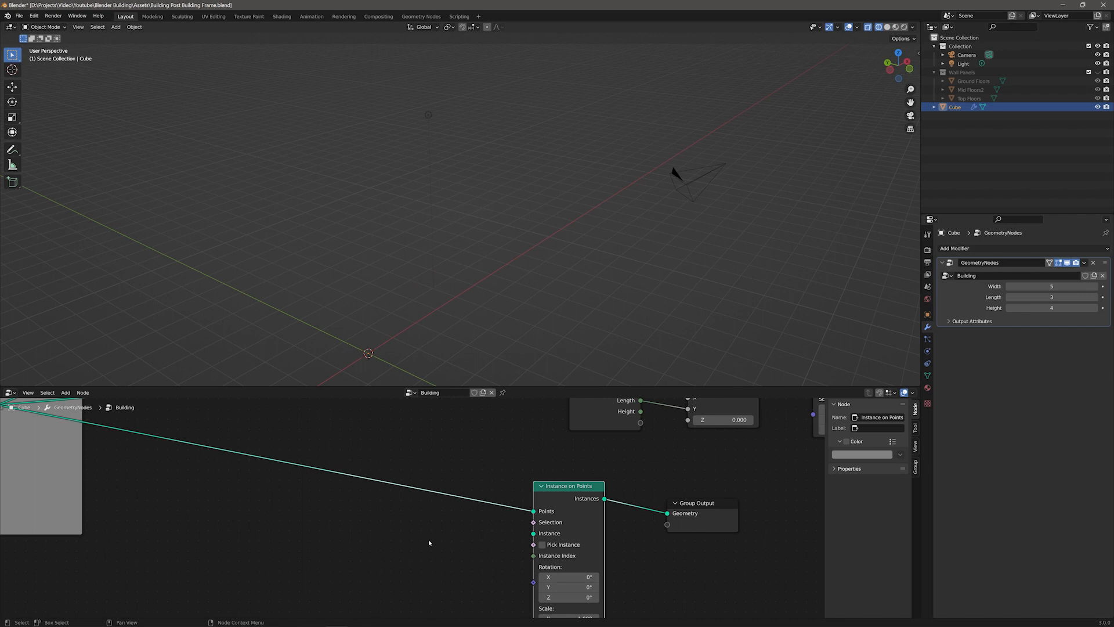
# Step: Add a Collection Info node set to the Wall Panels collection and connect it to the Instance input
pyautogui.press('F3')
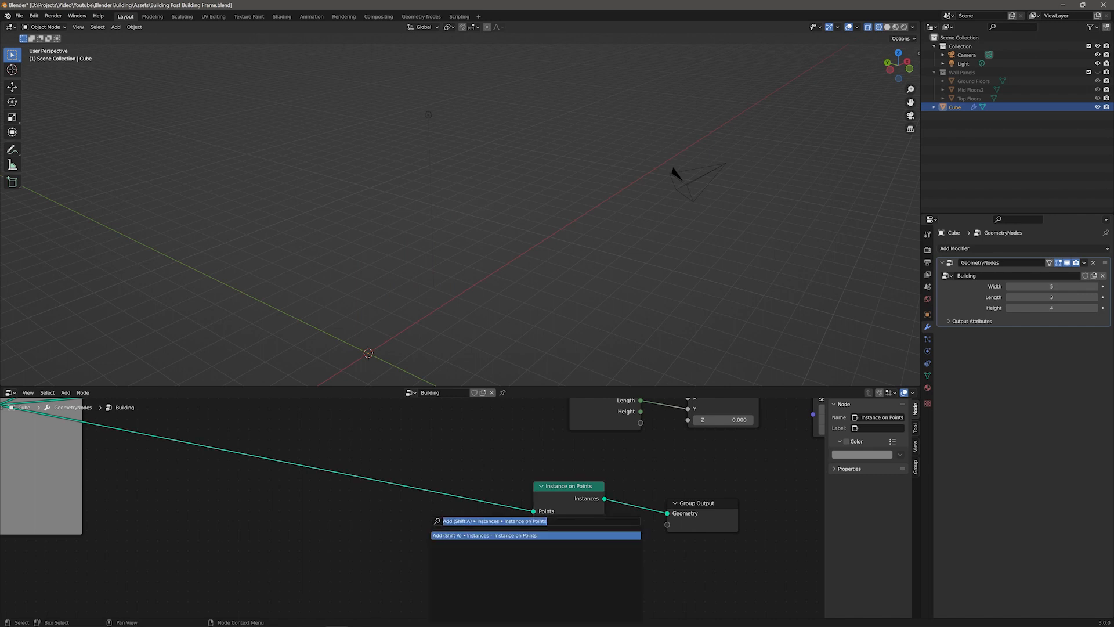
pyautogui.write('collection')
pyautogui.press('Return')
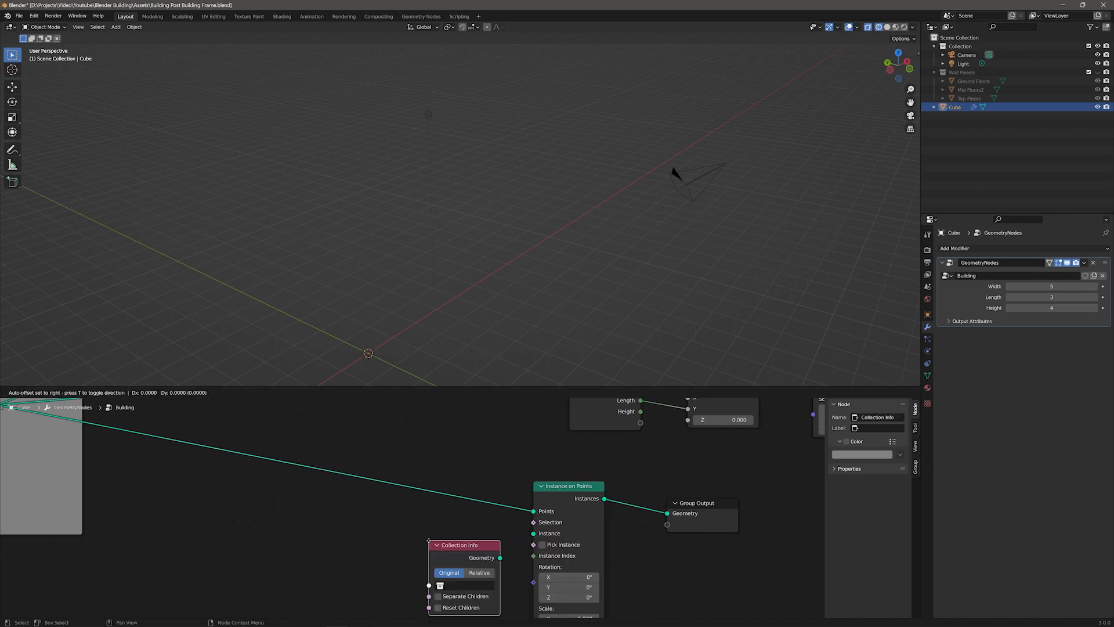
pyautogui.click(369, 514)
pyautogui.click(406, 558)
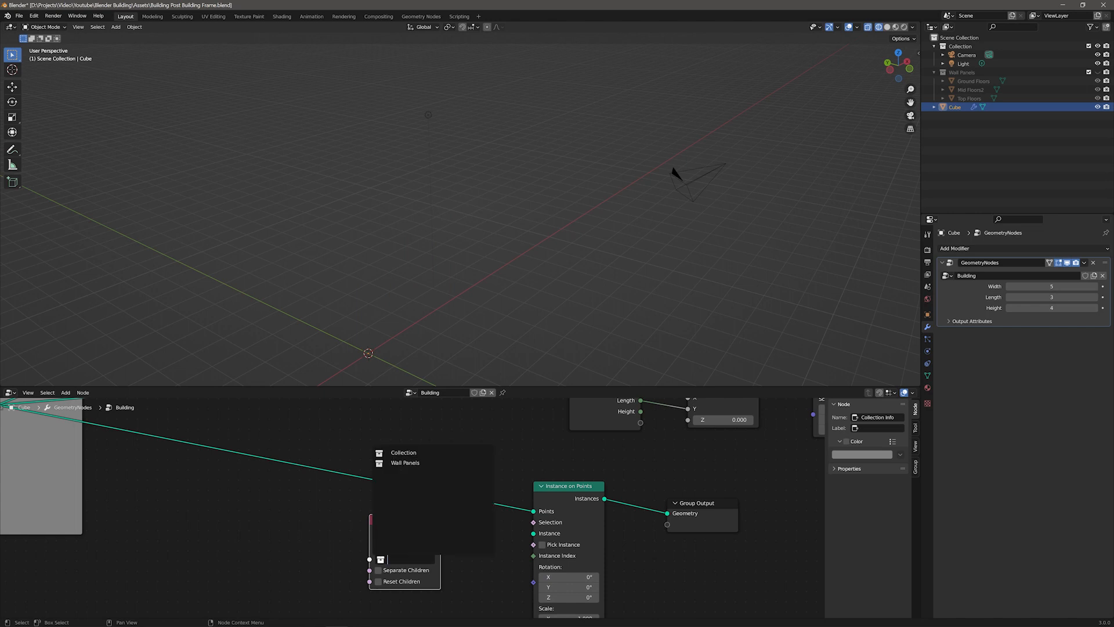
pyautogui.click(405, 462)
pyautogui.moveTo(440, 532); pyautogui.dragTo(533, 533)
# Step: Enable Reset Children on the Collection Info node and Pick Instance on the Instance on Points node
pyautogui.moveTo(491, 260)
pyautogui.mouseDown(button='middle')
pyautogui.moveTo(456, 253)
pyautogui.moveTo(493, 239)
pyautogui.mouseUp(button='middle')
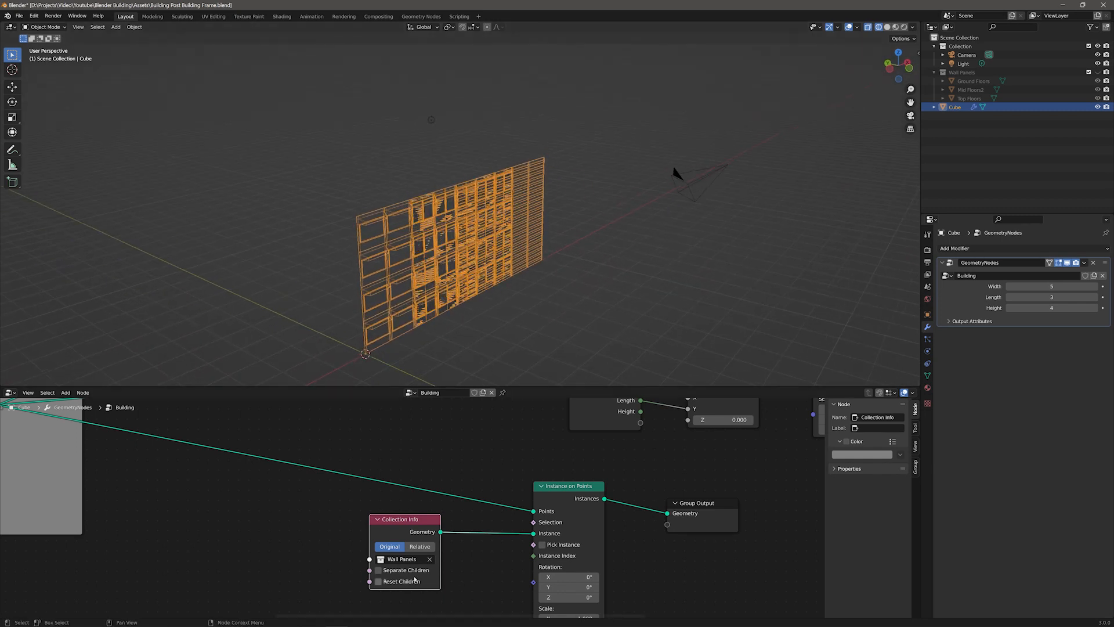
pyautogui.click(378, 581)
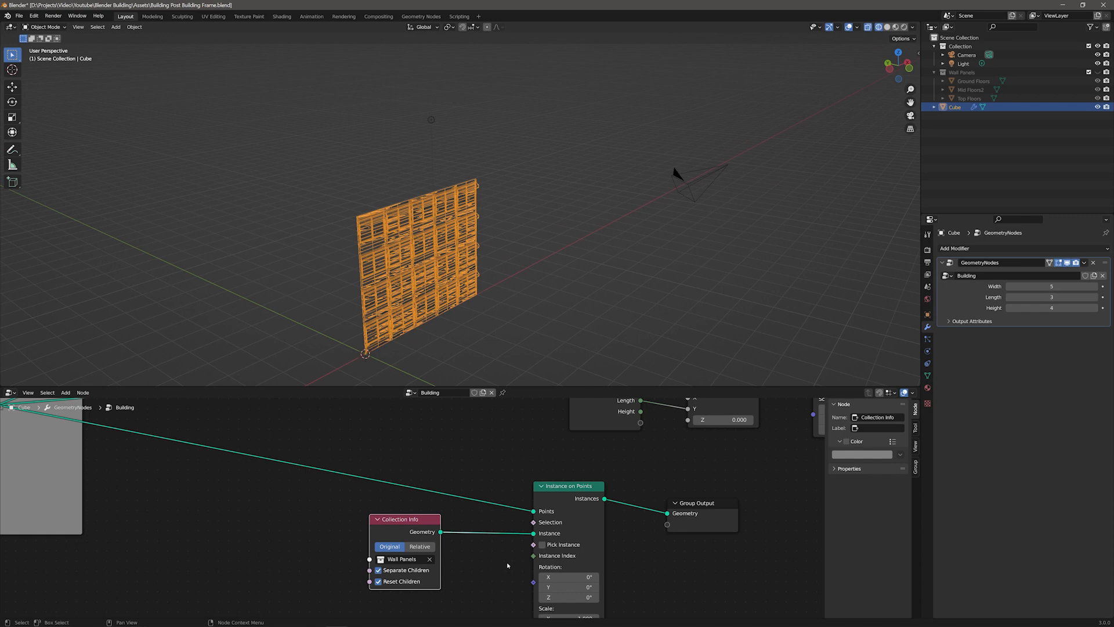
pyautogui.moveTo(483, 291)
pyautogui.mouseDown(button='middle')
pyautogui.moveTo(467, 264)
pyautogui.moveTo(482, 252)
pyautogui.moveTo(481, 289)
pyautogui.mouseUp(button='middle')
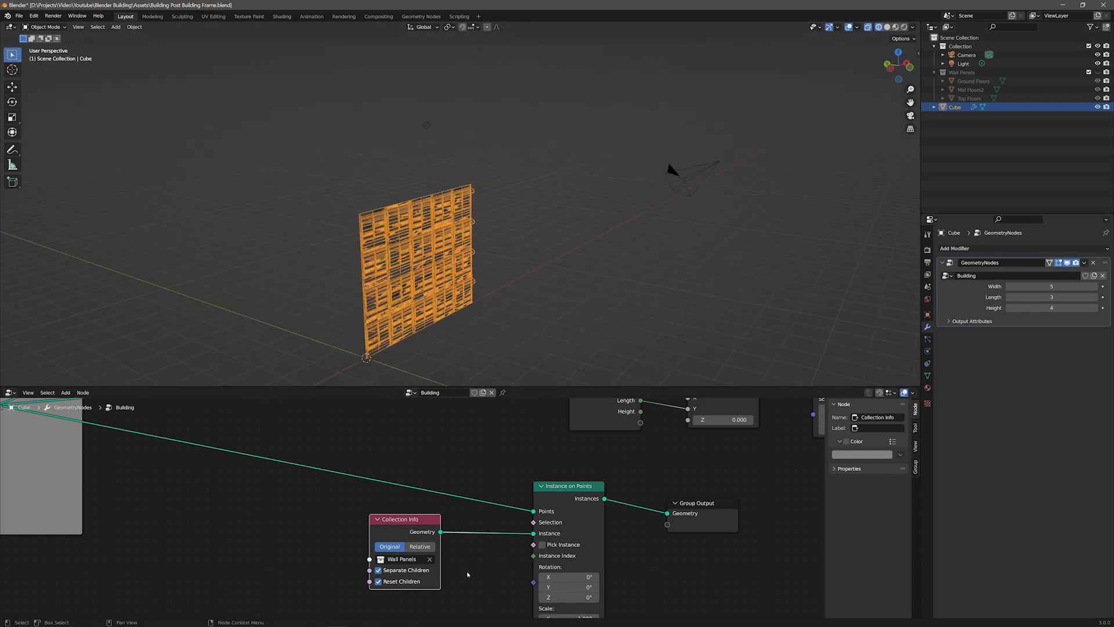
pyautogui.click(542, 544)
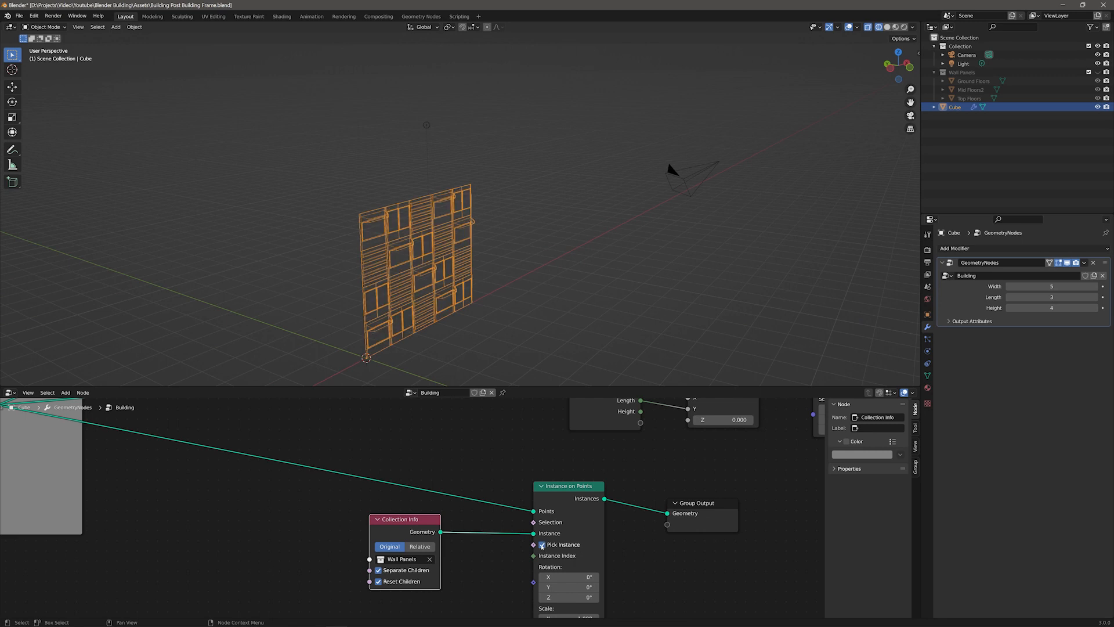
# Step: Switch the viewport shading to Material Preview and tidy the node positions
pyautogui.click(887, 27)
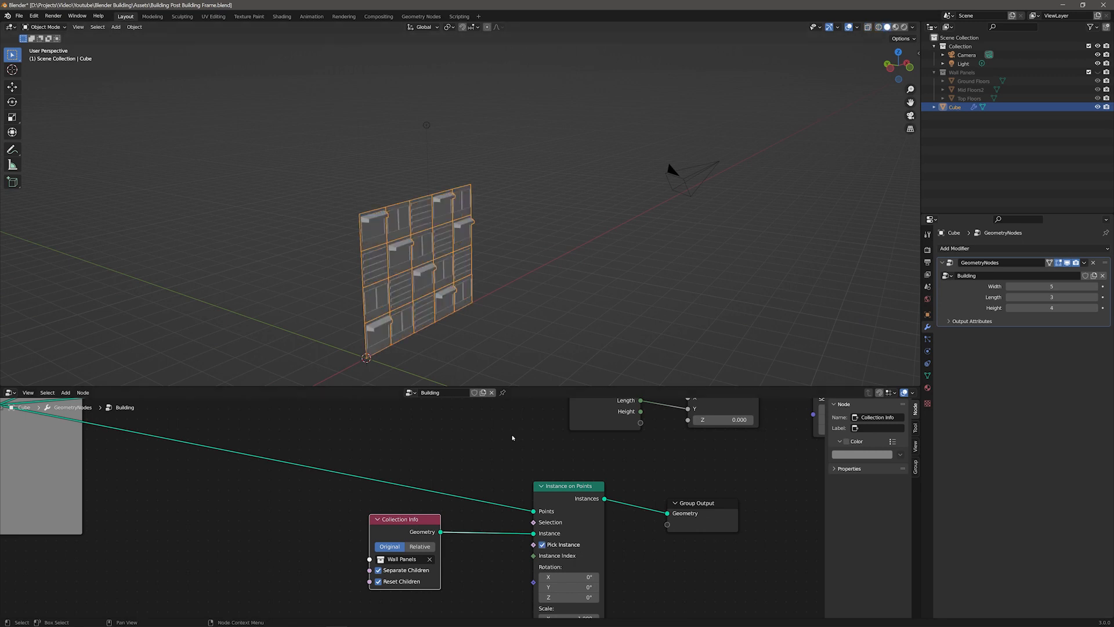
pyautogui.click(895, 27)
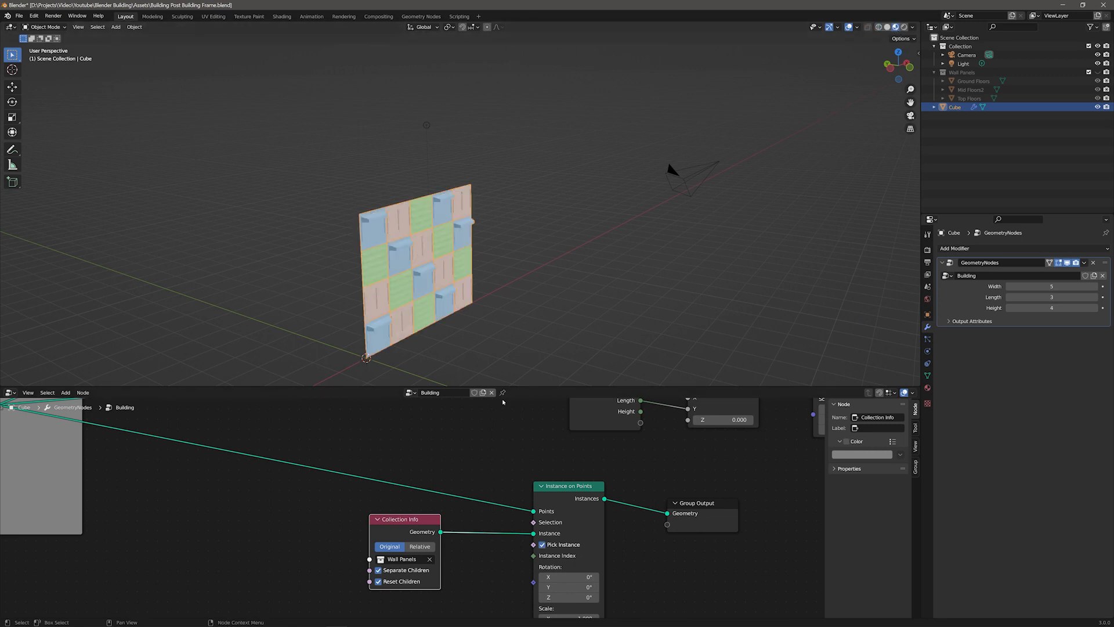
pyautogui.moveTo(487, 491); pyautogui.dragTo(436, 465, button='middle')
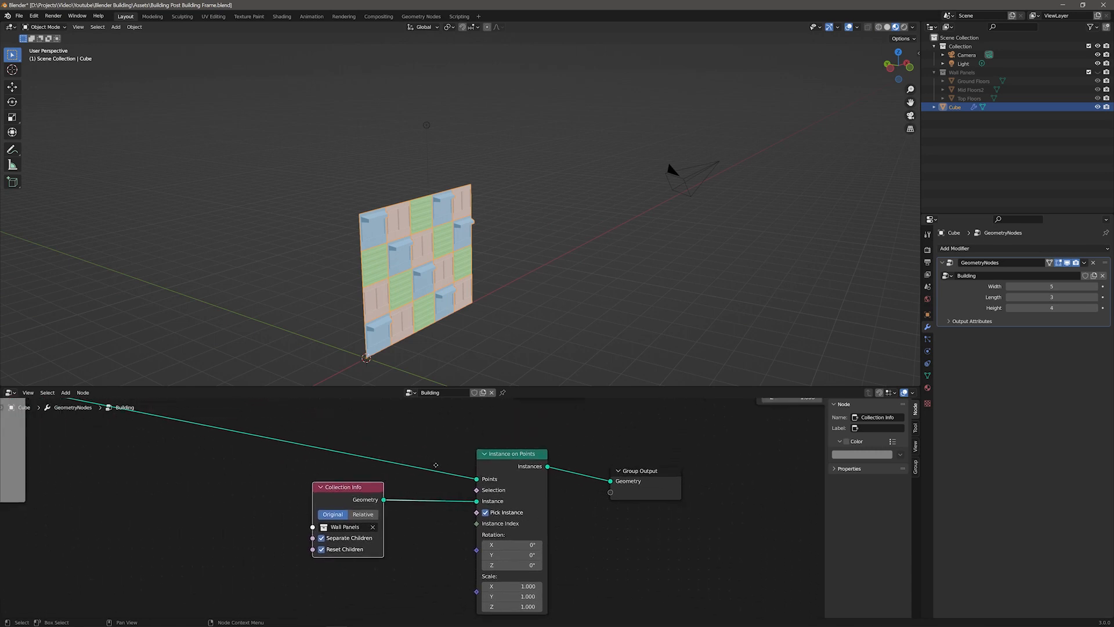
pyautogui.moveTo(359, 495); pyautogui.dragTo(352, 485)
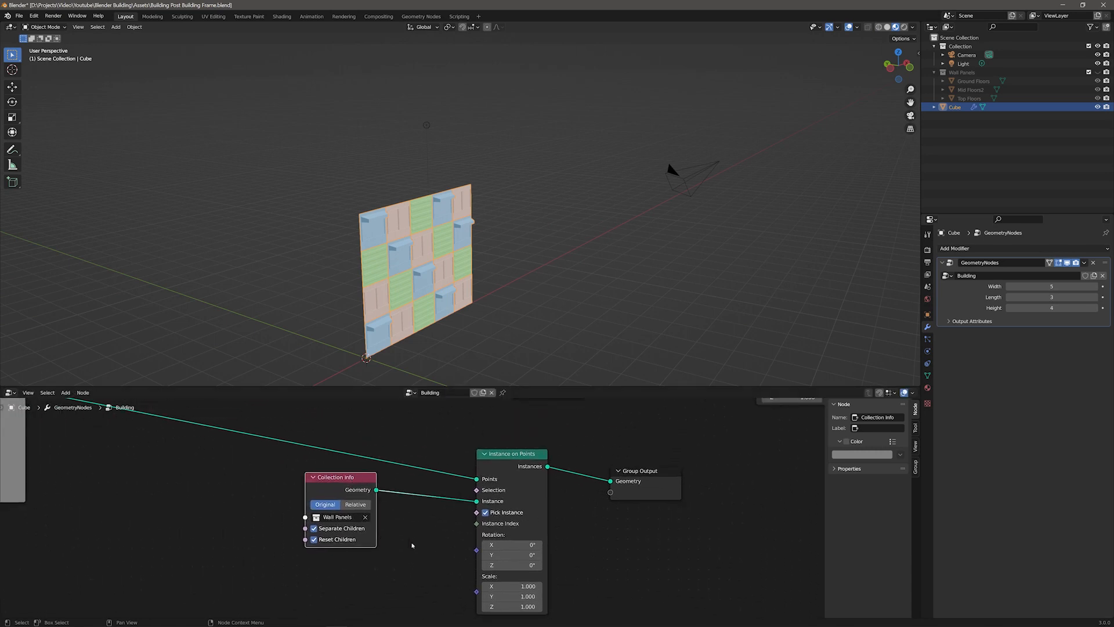
# Step: Add an Integer node and connect it to the Instance Index input
pyautogui.click(318, 581)
pyautogui.press('F3')
pyautogui.write('integer')
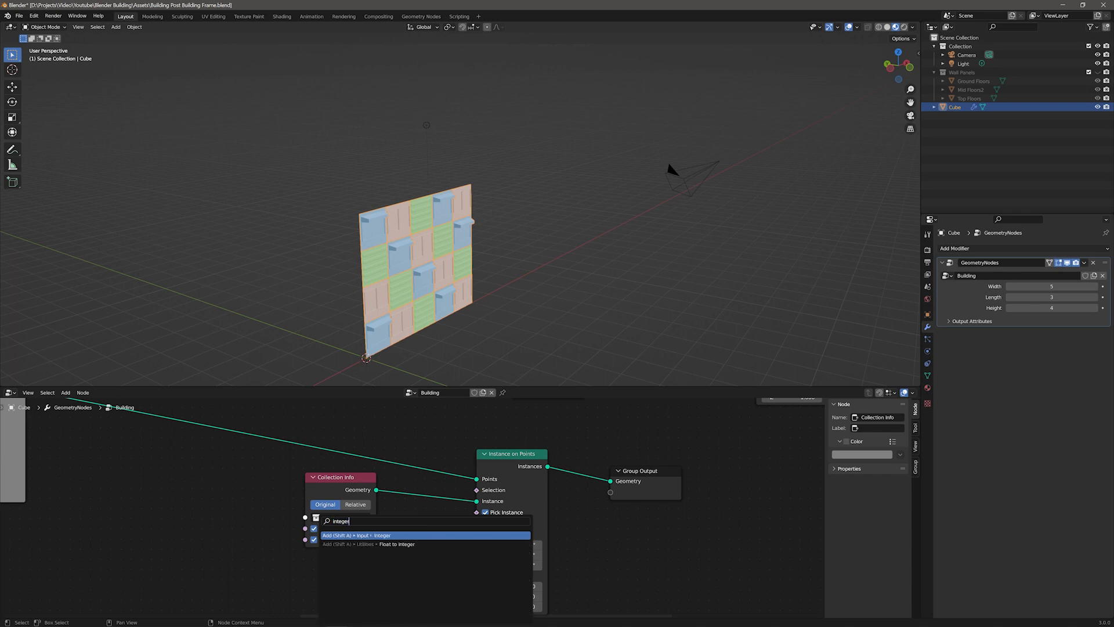
pyautogui.press('Return')
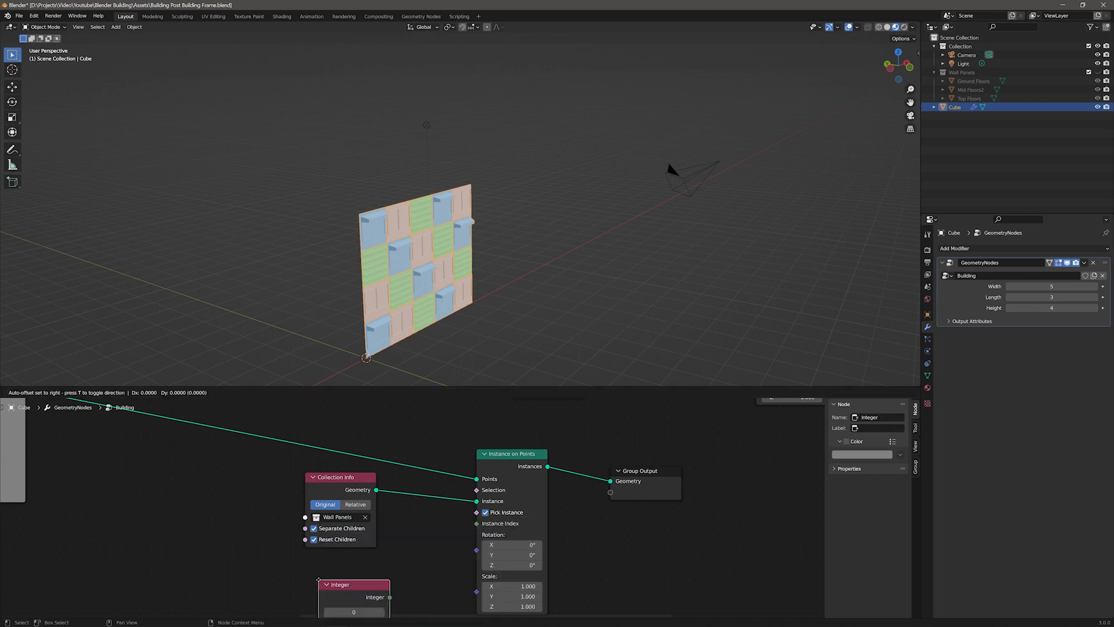
pyautogui.click(307, 561)
pyautogui.moveTo(379, 578); pyautogui.dragTo(480, 524)
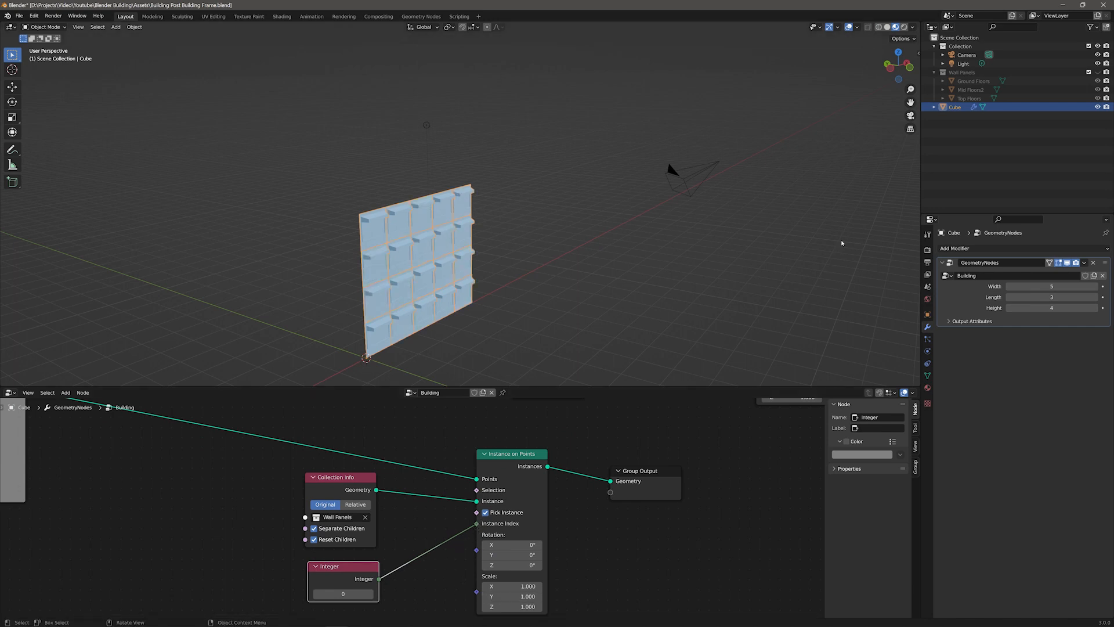
# Step: Inspect the Ground, Mid and Top Floors panel objects and step the Integer value through each panel index
pyautogui.click(963, 83)
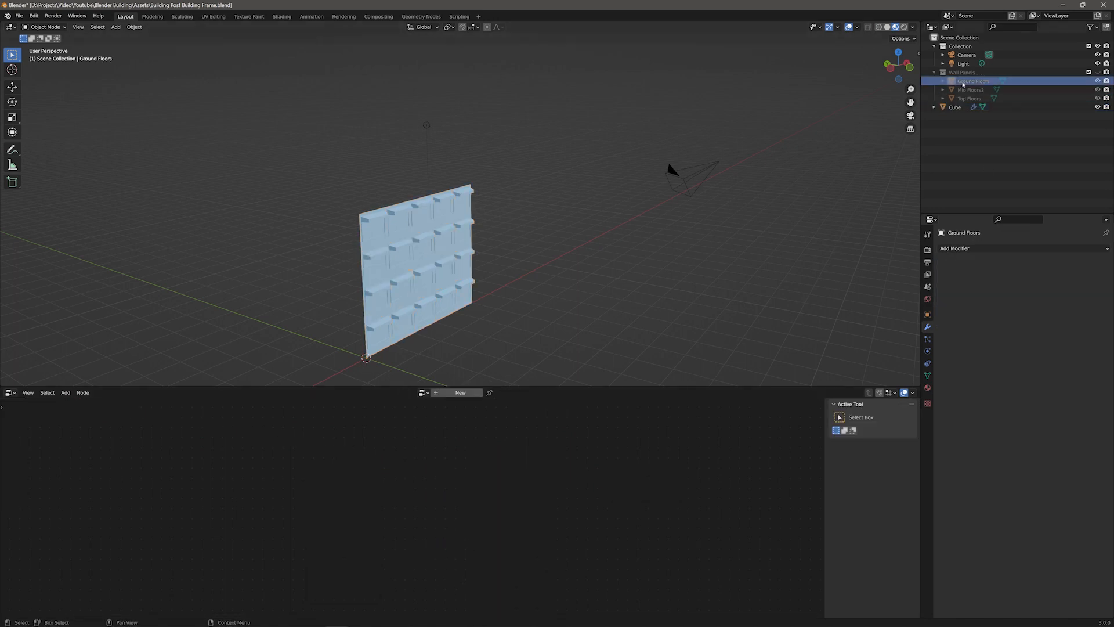
pyautogui.click(965, 90)
pyautogui.click(966, 99)
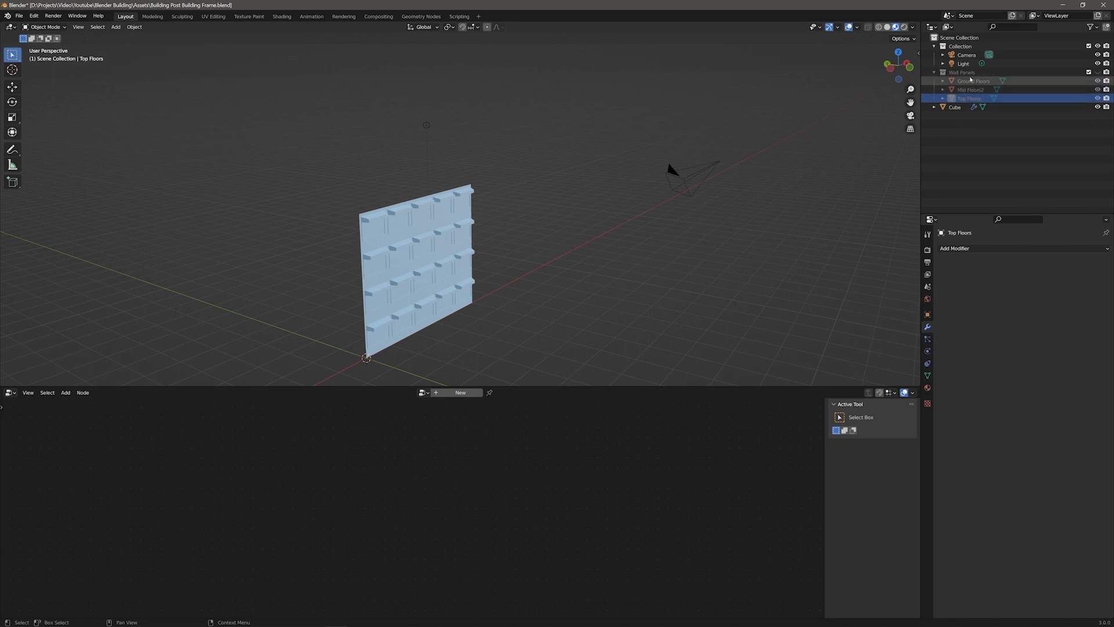
pyautogui.click(954, 106)
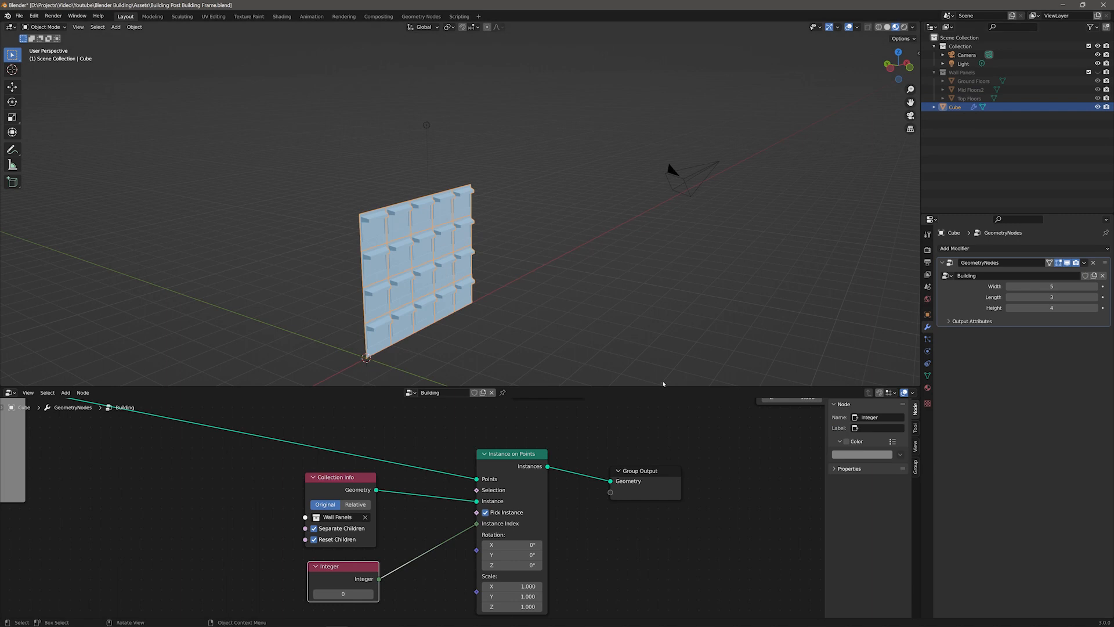
pyautogui.click(369, 593)
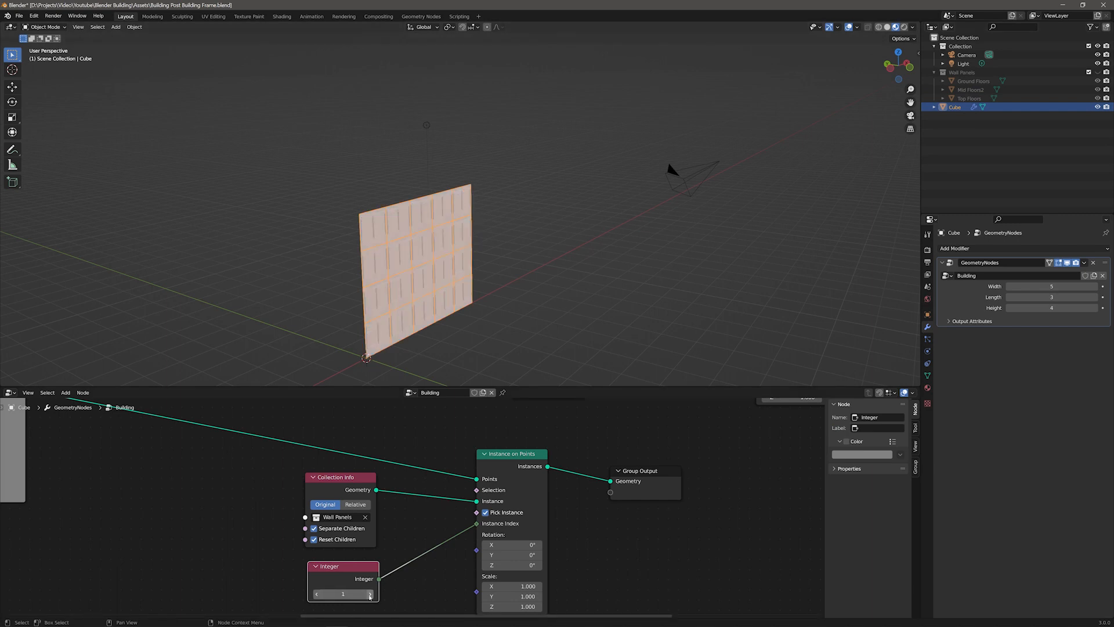
pyautogui.click(369, 593)
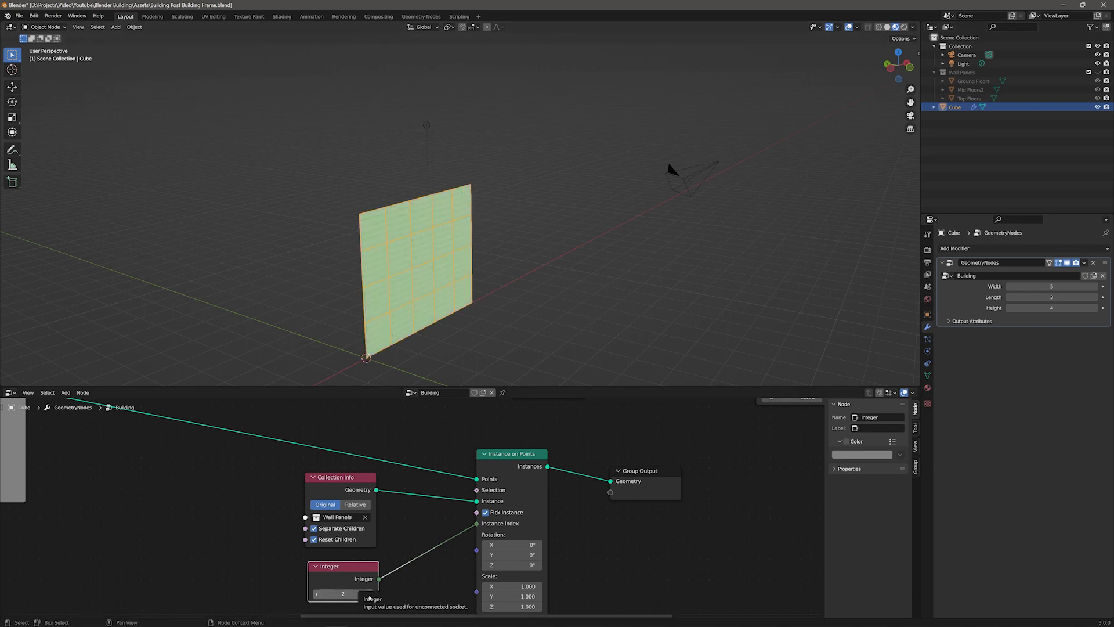
pyautogui.click(317, 593)
pyautogui.click(317, 593)
# Step: Rearrange the Instance on Points, Group Output, Collection Info and Integer nodes into a neat layout
pyautogui.moveTo(625, 470); pyautogui.dragTo(705, 433)
pyautogui.moveTo(537, 454); pyautogui.dragTo(622, 431)
pyautogui.moveTo(328, 545); pyautogui.dragTo(385, 528)
pyautogui.moveTo(359, 566); pyautogui.dragTo(414, 540)
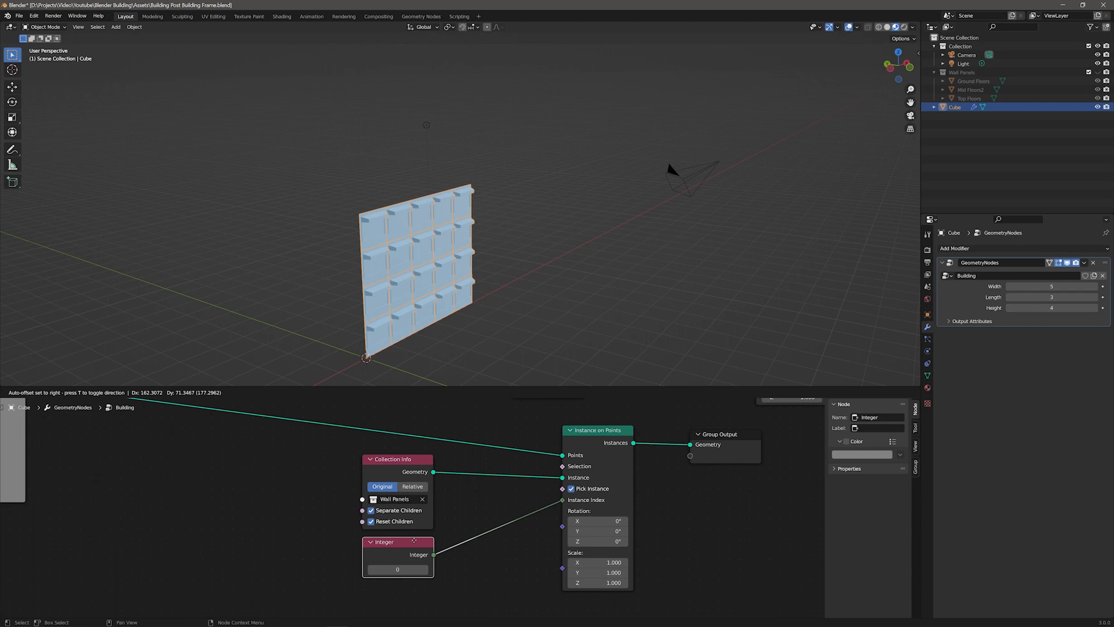
pyautogui.moveTo(414, 540); pyautogui.dragTo(415, 542)
pyautogui.moveTo(457, 580); pyautogui.dragTo(505, 585, button='middle')
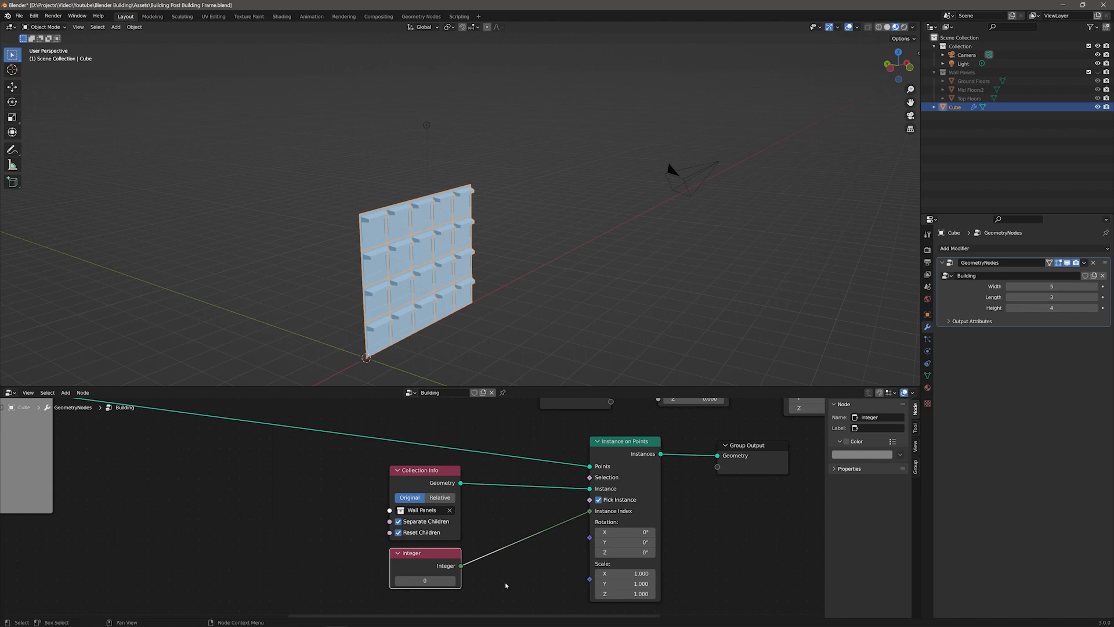
pyautogui.click(427, 471)
pyautogui.click(626, 440)
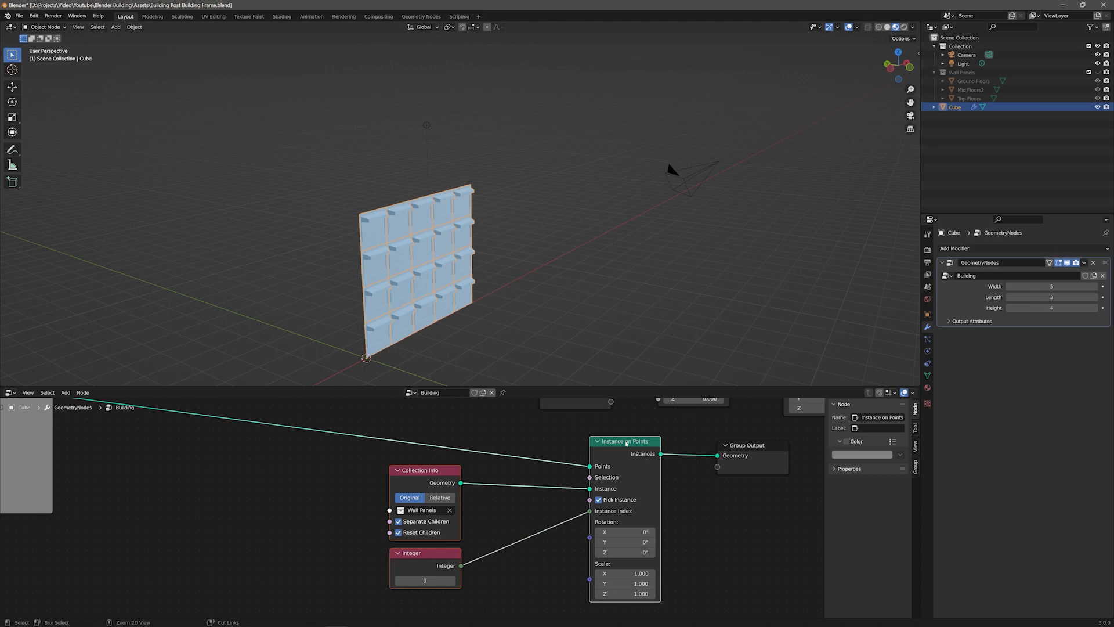
# Step: Group the selected panel nodes into a node group and arrange its Group Input and Group Output nodes
pyautogui.hotkey('ctrl', 'g')
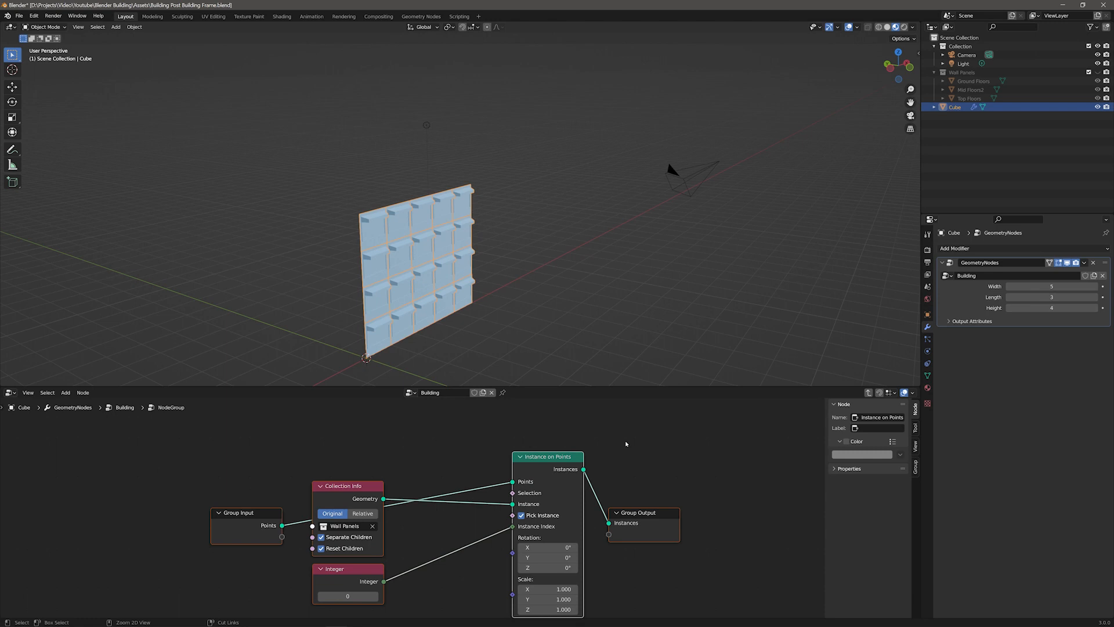
pyautogui.moveTo(261, 518); pyautogui.dragTo(215, 440)
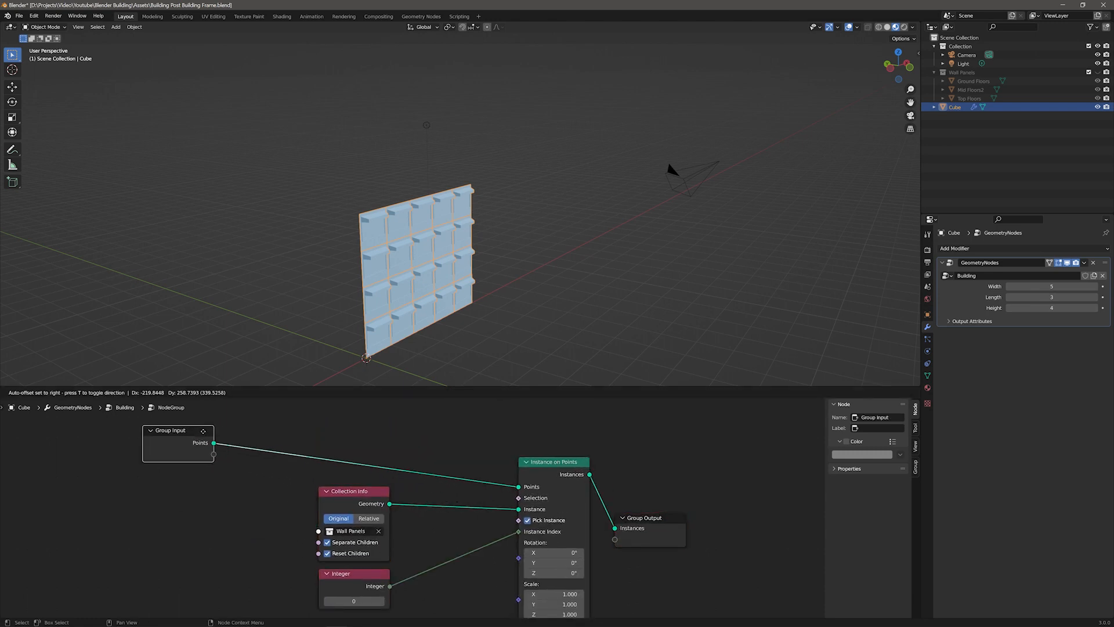
pyautogui.moveTo(661, 517); pyautogui.dragTo(691, 459)
pyautogui.moveTo(376, 494); pyautogui.dragTo(432, 493)
pyautogui.moveTo(365, 573); pyautogui.dragTo(420, 573)
pyautogui.moveTo(232, 441); pyautogui.dragTo(220, 457)
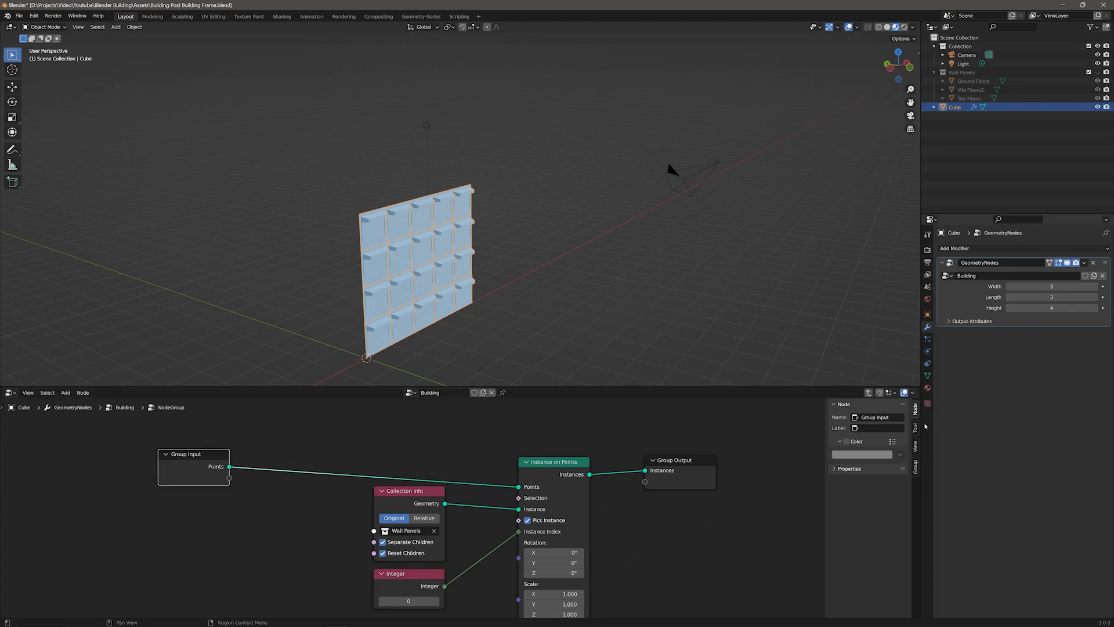
# Step: Rename the group's Points input to Grid
pyautogui.click(914, 466)
pyautogui.click(882, 481)
pyautogui.write('Grid')
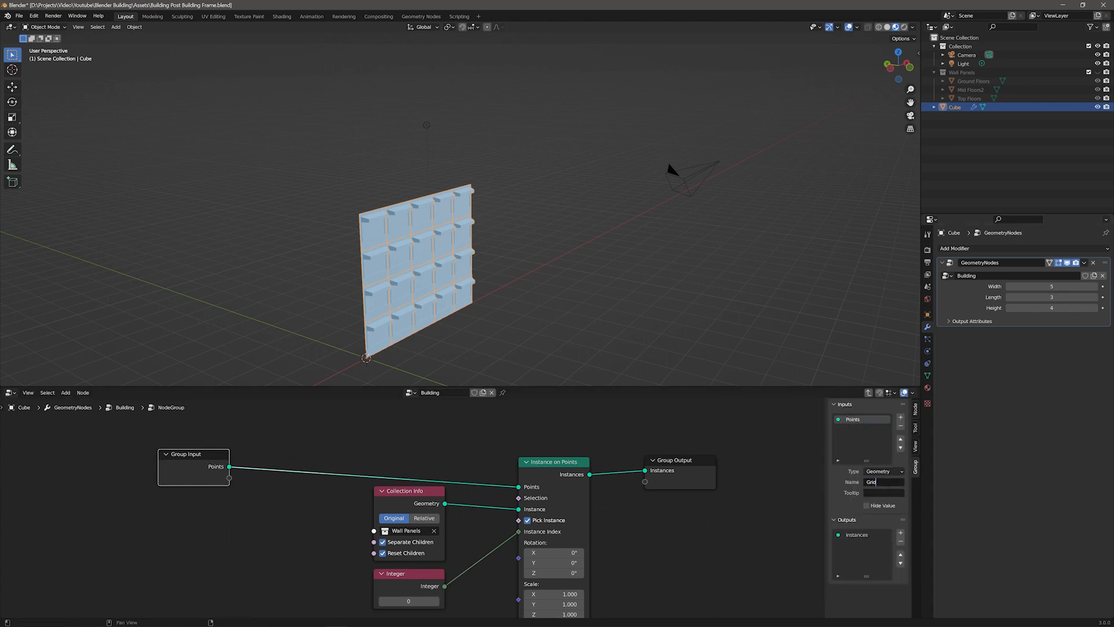
pyautogui.press('Return')
# Step: Add a second group input named Height and set its type to Integer
pyautogui.click(900, 417)
pyautogui.doubleClick(852, 428)
pyautogui.write('H')
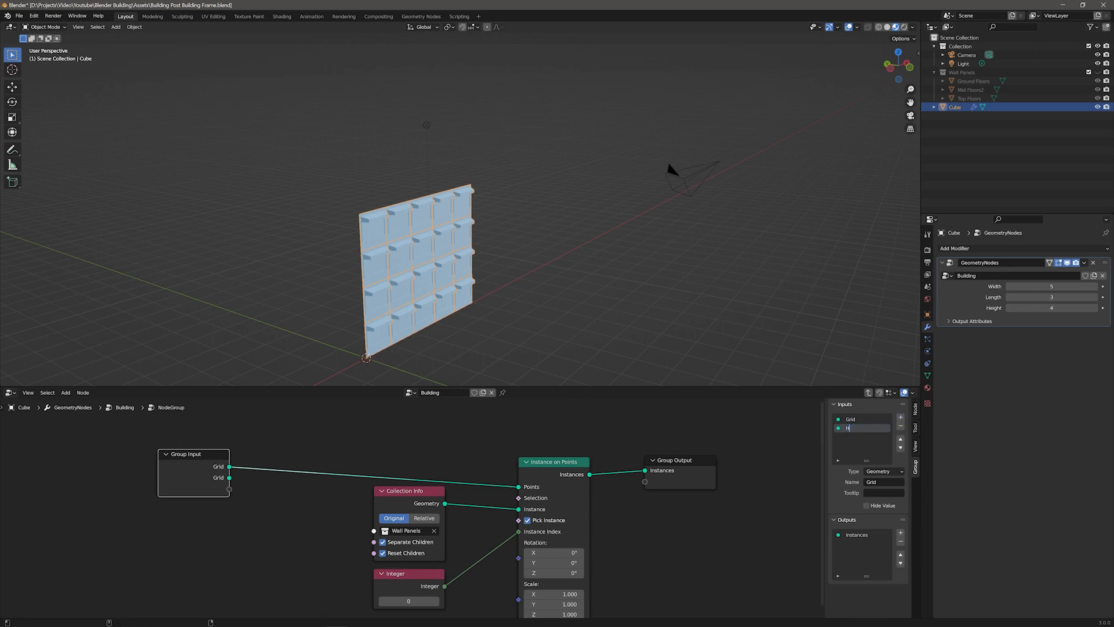
pyautogui.press('BackSpace')
pyautogui.write('Height')
pyautogui.press('Return')
pyautogui.click(883, 471)
pyautogui.click(885, 520)
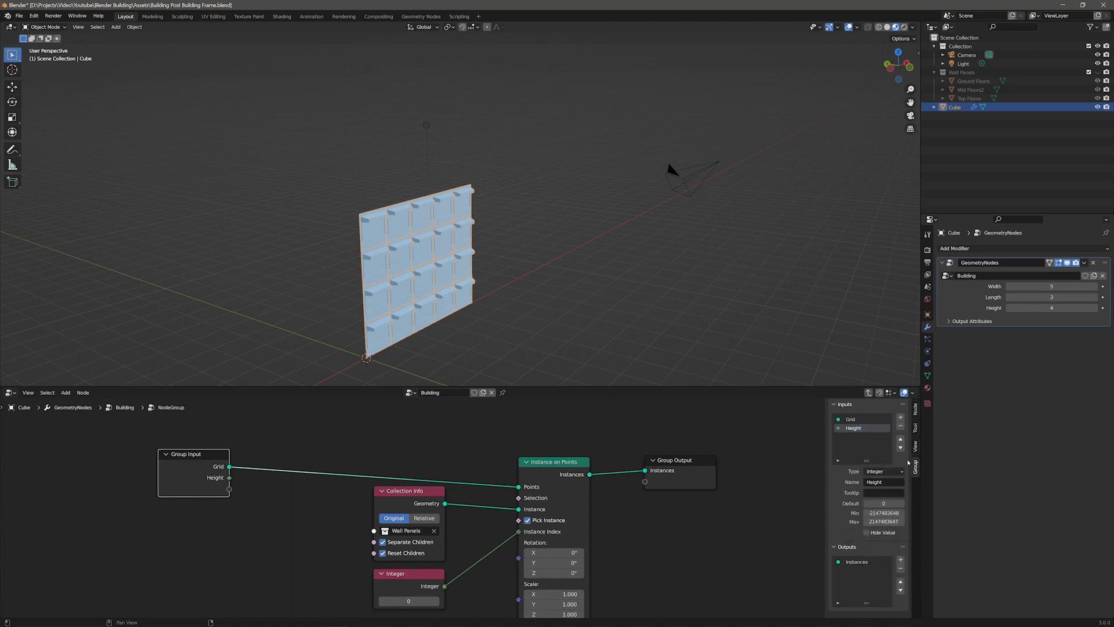
# Step: Add another group input named Ground Floors
pyautogui.click(900, 416)
pyautogui.click(883, 482)
pyautogui.write('Ground F')
pyautogui.write('loors')
pyautogui.press('Return')
# Step: Add another group input and rename it Top Floors
pyautogui.click(900, 416)
pyautogui.doubleClick(874, 481)
pyautogui.write('Top')
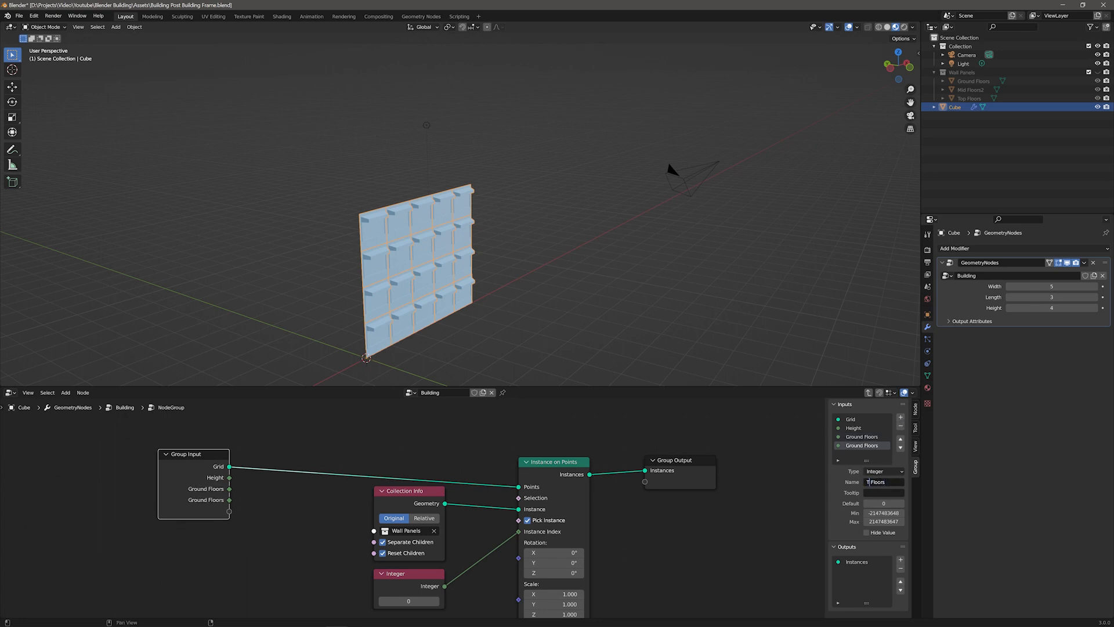
pyautogui.press('Return')
# Step: Exit to the Building node tree and add a Ground Floors input to its group interface
pyautogui.click(267, 519)
pyautogui.press('Tab')
pyautogui.scroll(-2, 426, 484)
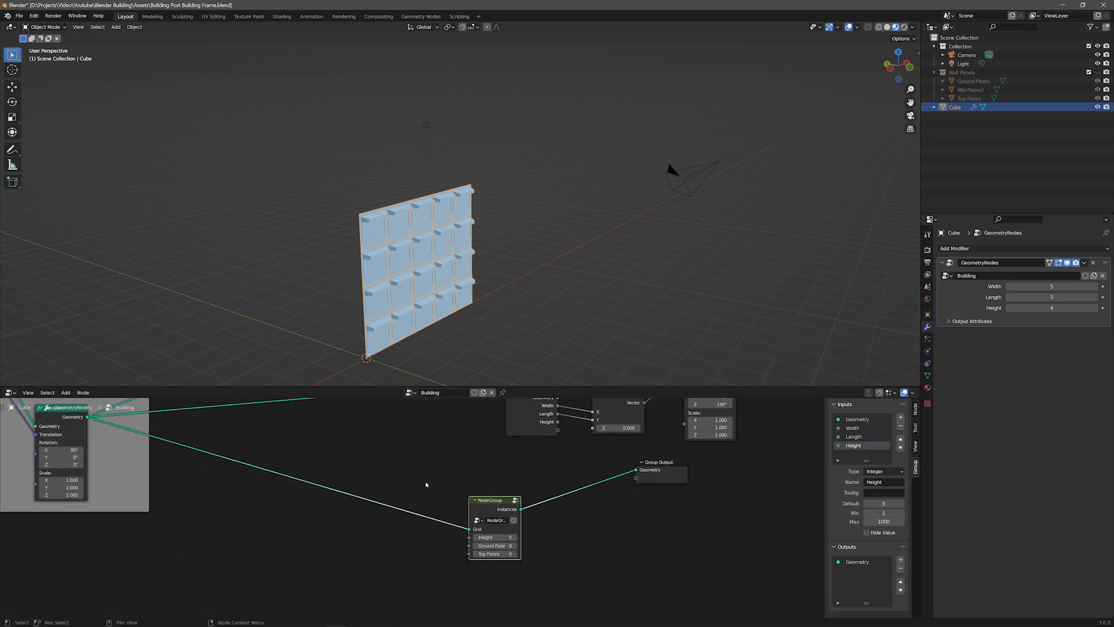
pyautogui.scroll(-2, 414, 507)
pyautogui.moveTo(507, 422); pyautogui.dragTo(410, 434)
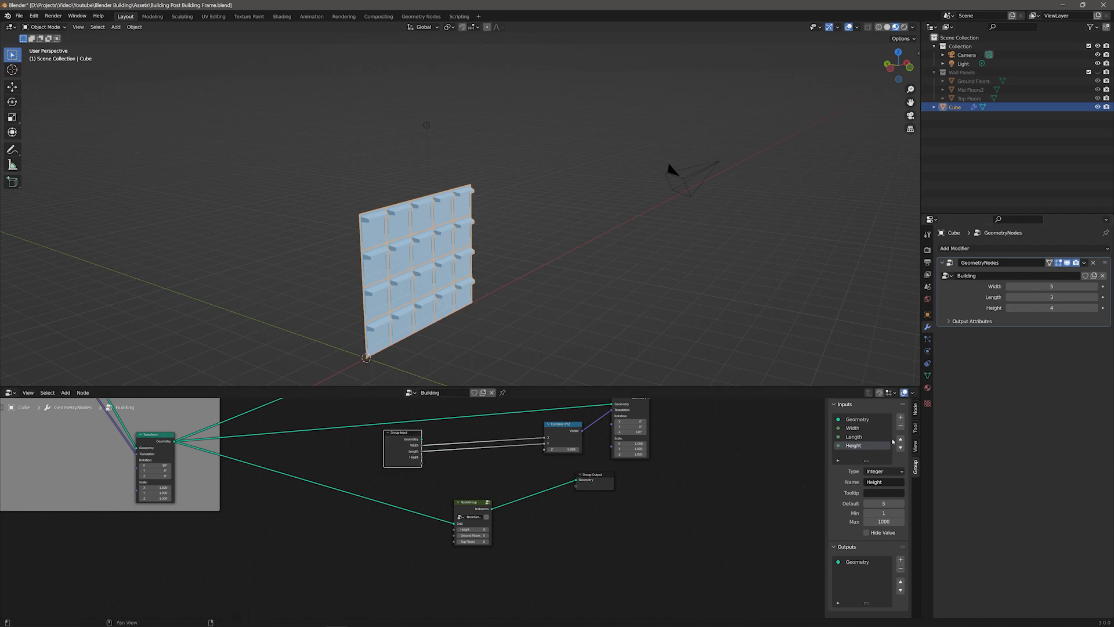
pyautogui.click(900, 417)
pyautogui.click(882, 482)
pyautogui.write('Ground Floors')
pyautogui.press('Return')
# Step: Add a Top Floors input to the Building group interface
pyautogui.click(900, 417)
pyautogui.doubleClick(873, 482)
pyautogui.write('Top')
pyautogui.press('Return')
# Step: Connect the Height, Ground Floors and Top Floors group inputs to the matching sockets of the node group
pyautogui.moveTo(403, 434); pyautogui.dragTo(455, 529)
pyautogui.moveTo(306, 519); pyautogui.dragTo(454, 535)
pyautogui.moveTo(307, 525); pyautogui.dragTo(454, 541)
pyautogui.scroll(3, 563, 497)
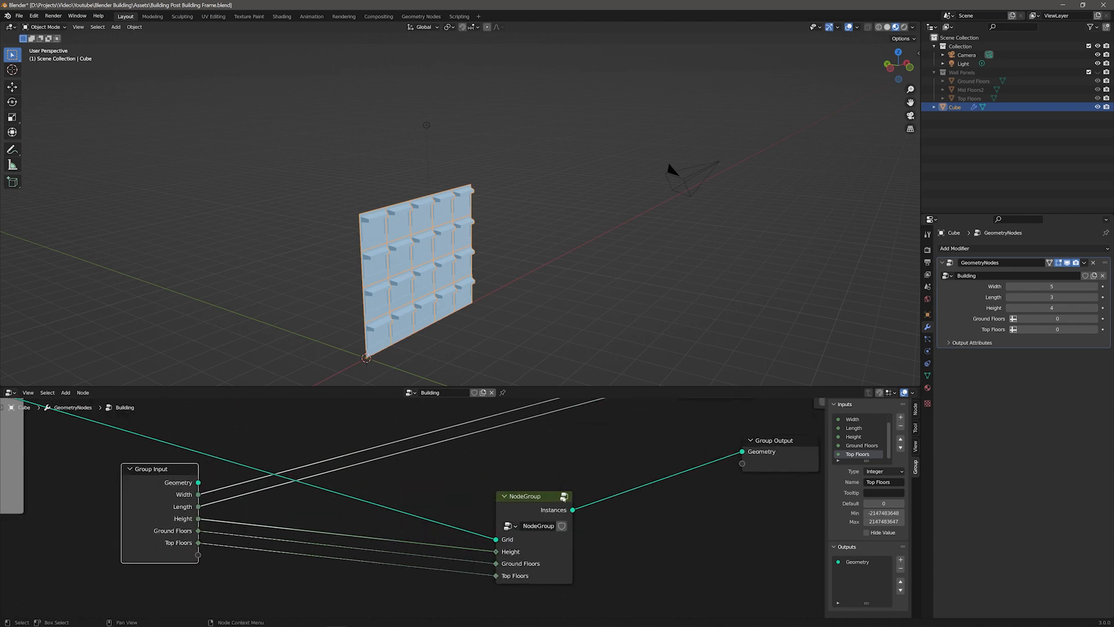
# Step: Open the node group and rearrange its nodes in an enlarged node editor
pyautogui.click(563, 498)
pyautogui.moveTo(561, 498); pyautogui.dragTo(557, 468, button='middle')
pyautogui.moveTo(539, 387); pyautogui.dragTo(526, 216)
pyautogui.moveTo(696, 338); pyautogui.dragTo(755, 319)
pyautogui.moveTo(563, 337); pyautogui.dragTo(653, 310)
pyautogui.moveTo(475, 348); pyautogui.dragTo(318, 486)
pyautogui.moveTo(421, 375); pyautogui.dragTo(524, 354)
# Step: Delete the Integer node inside the node group
pyautogui.click(513, 406)
pyautogui.click(475, 441)
pyautogui.press('x')
# Step: Add a Transfer Attribute node with Grid as its Target and set its data type to Vector
pyautogui.click(490, 349)
pyautogui.press('F3')
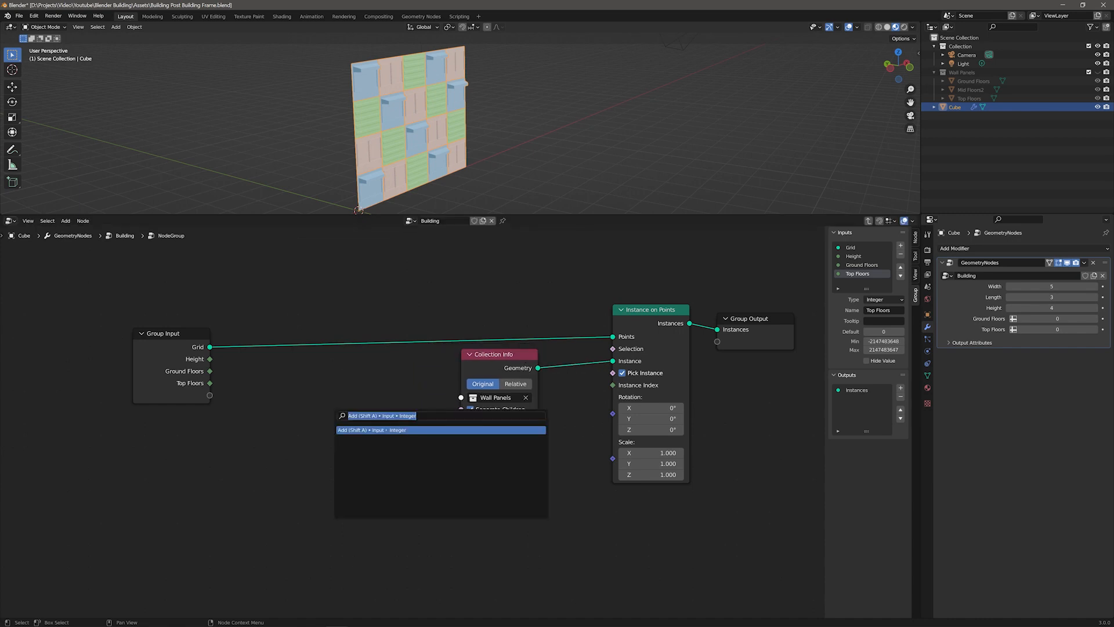
pyautogui.write('trans')
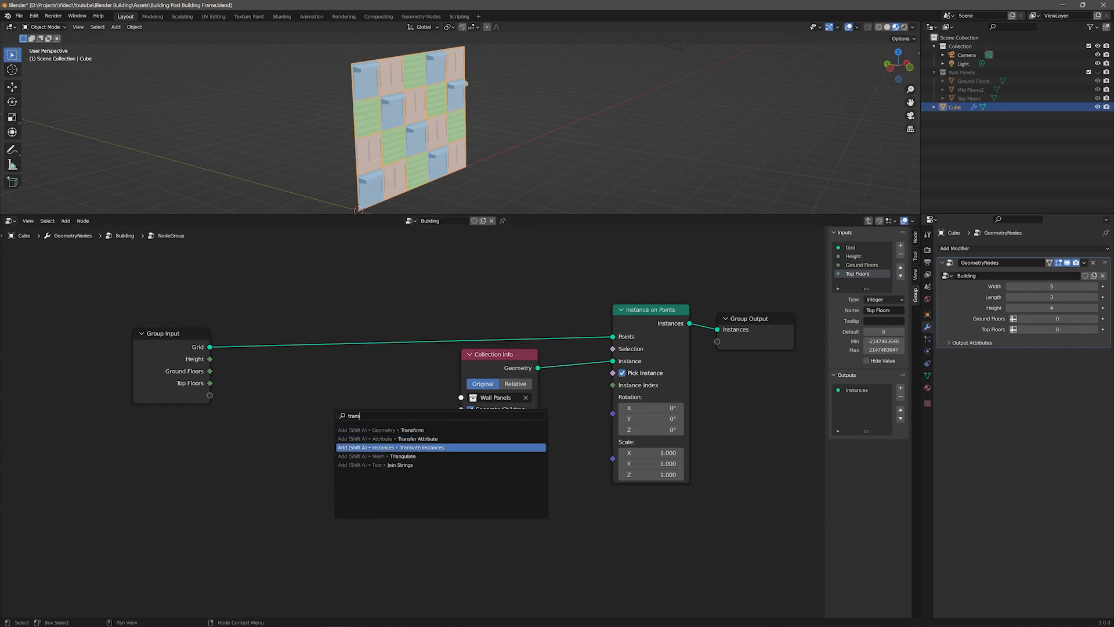
pyautogui.press('Up')
pyautogui.press('Return')
pyautogui.moveTo(210, 347); pyautogui.dragTo(338, 421)
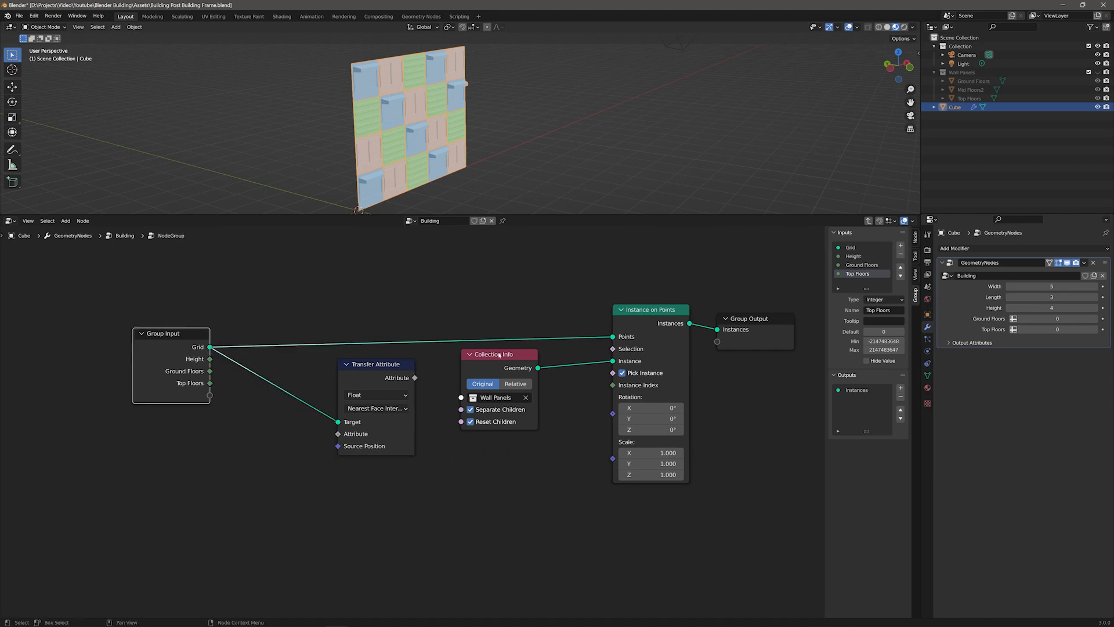
pyautogui.click(376, 394)
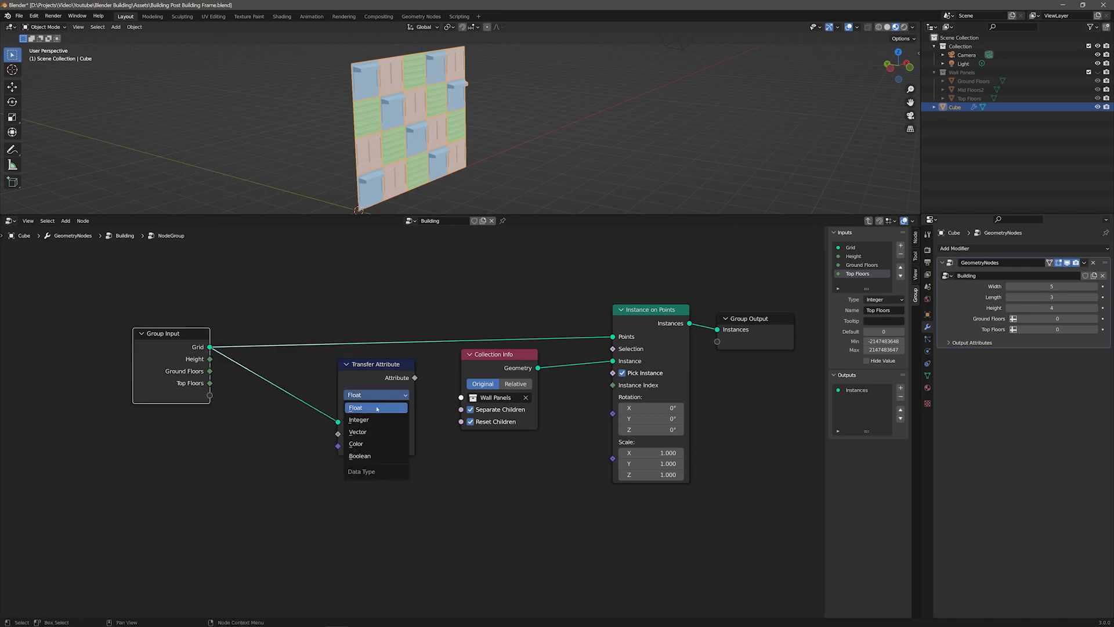
pyautogui.click(371, 431)
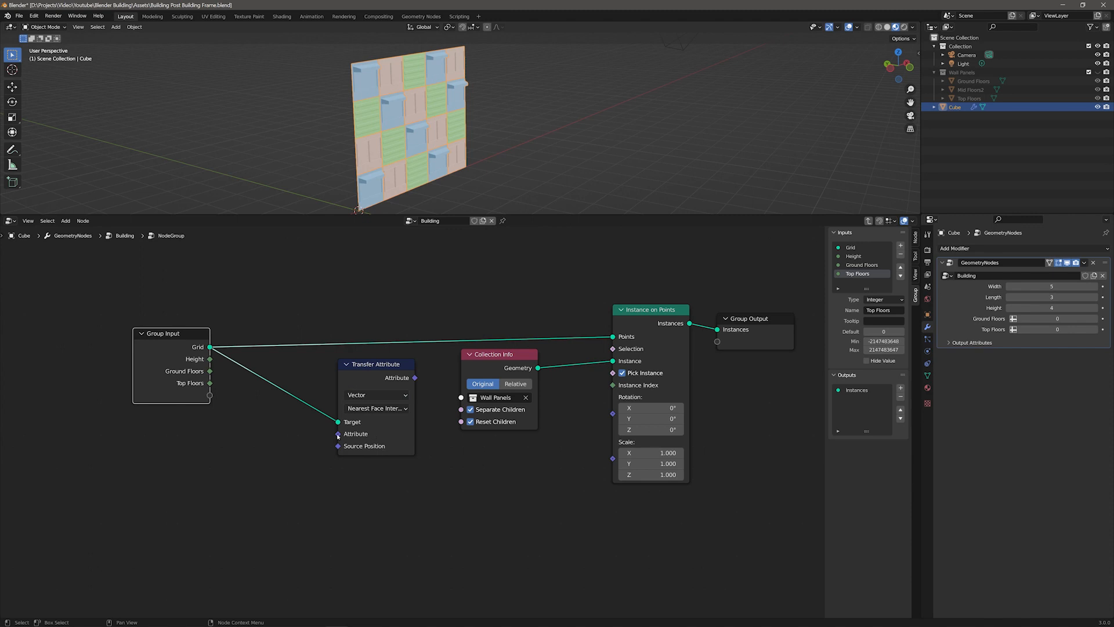
# Step: Add a Position node and connect it to the Transfer Attribute's Attribute input
pyautogui.click(281, 440)
pyautogui.press('F3')
pyautogui.write('position')
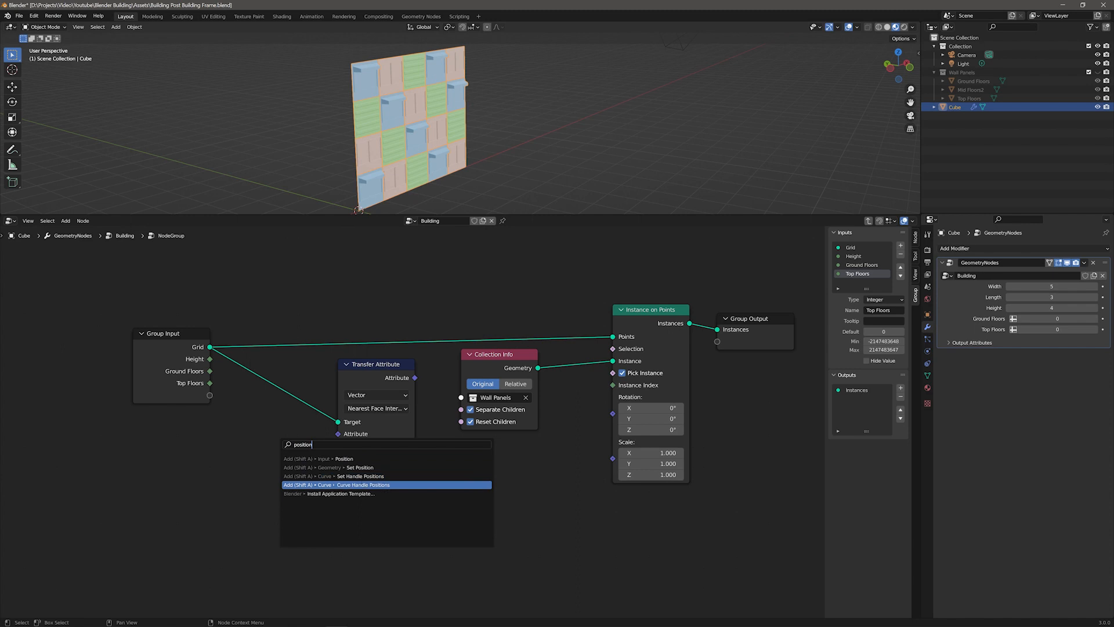
pyautogui.press('Return')
pyautogui.click(238, 417)
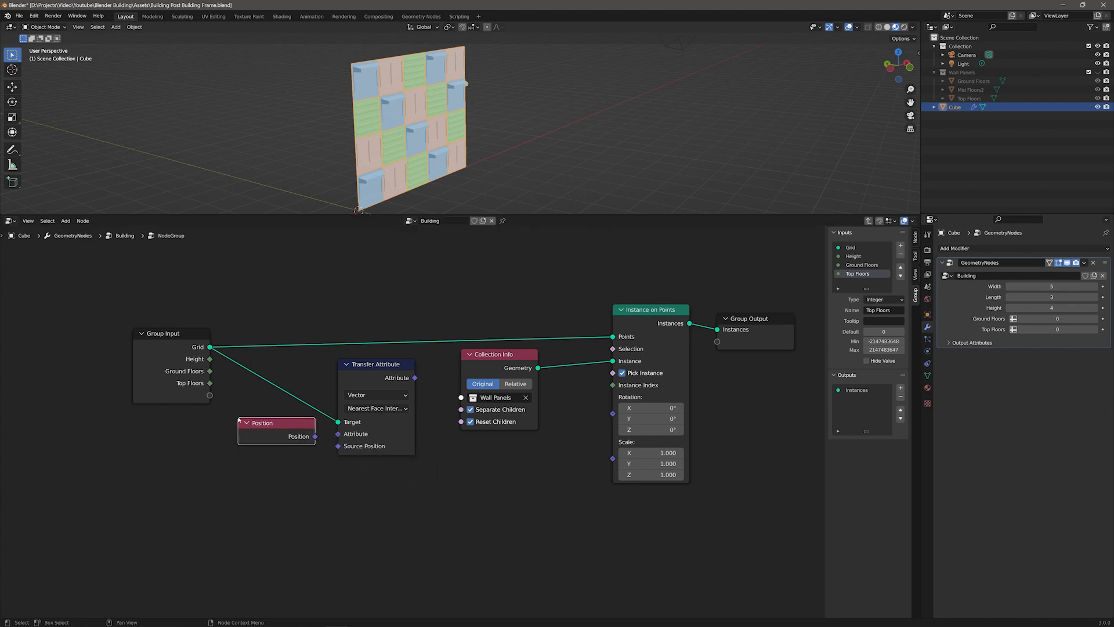
pyautogui.moveTo(314, 437); pyautogui.dragTo(340, 436)
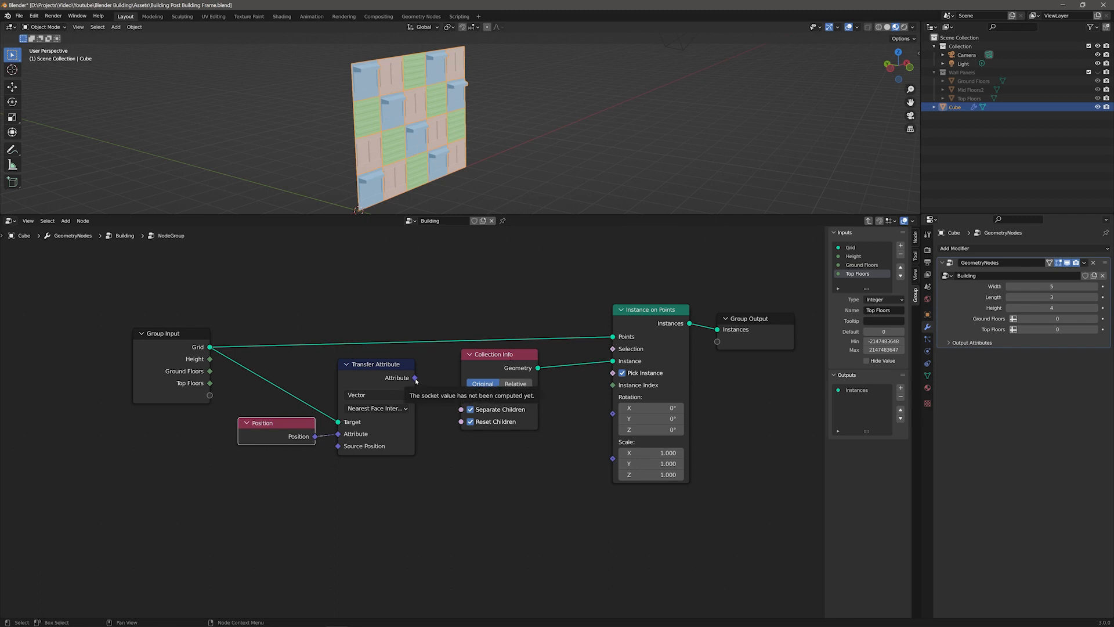
# Step: Move the Collection Info, Instance on Points and Group Output nodes further right to make room
pyautogui.moveTo(500, 355); pyautogui.dragTo(522, 354)
pyautogui.keyDown('shift'); pyautogui.click(650, 310); pyautogui.keyUp('shift')
pyautogui.keyDown('shift'); pyautogui.click(749, 318); pyautogui.keyUp('shift')
pyautogui.moveTo(749, 318); pyautogui.dragTo(987, 318)
# Step: Add a Separate XYZ node fed by the transferred attribute and connect its Z output to Instance Index
pyautogui.click(473, 410)
pyautogui.press('F3')
pyautogui.write('sepa')
pyautogui.press('Down')
pyautogui.press('Return')
pyautogui.moveTo(414, 377); pyautogui.dragTo(495, 449)
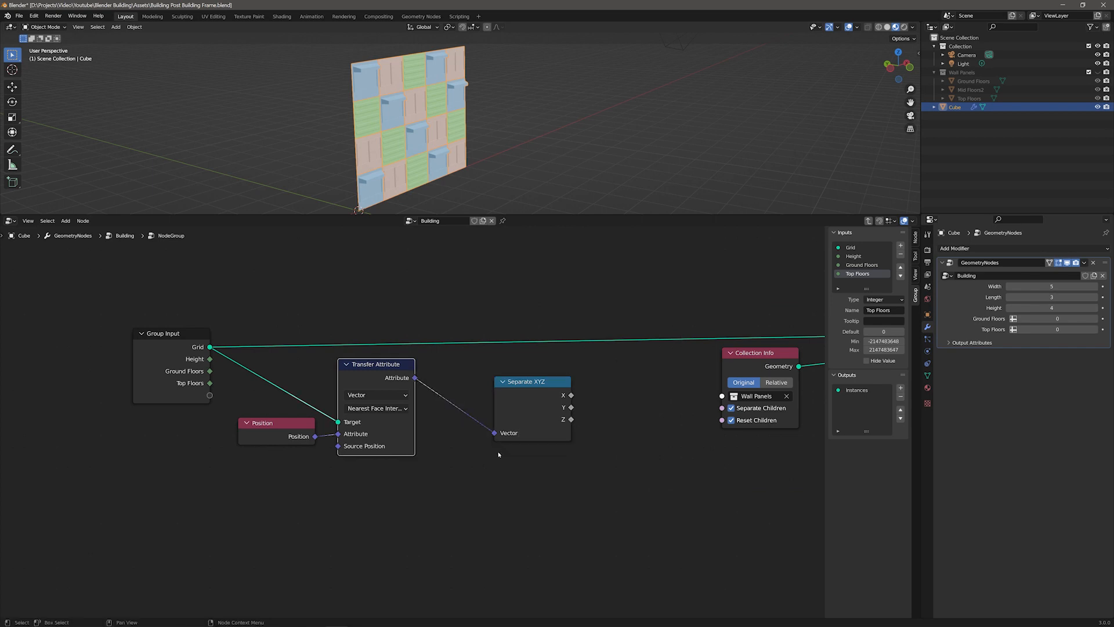
pyautogui.moveTo(691, 456); pyautogui.dragTo(457, 424, button='middle')
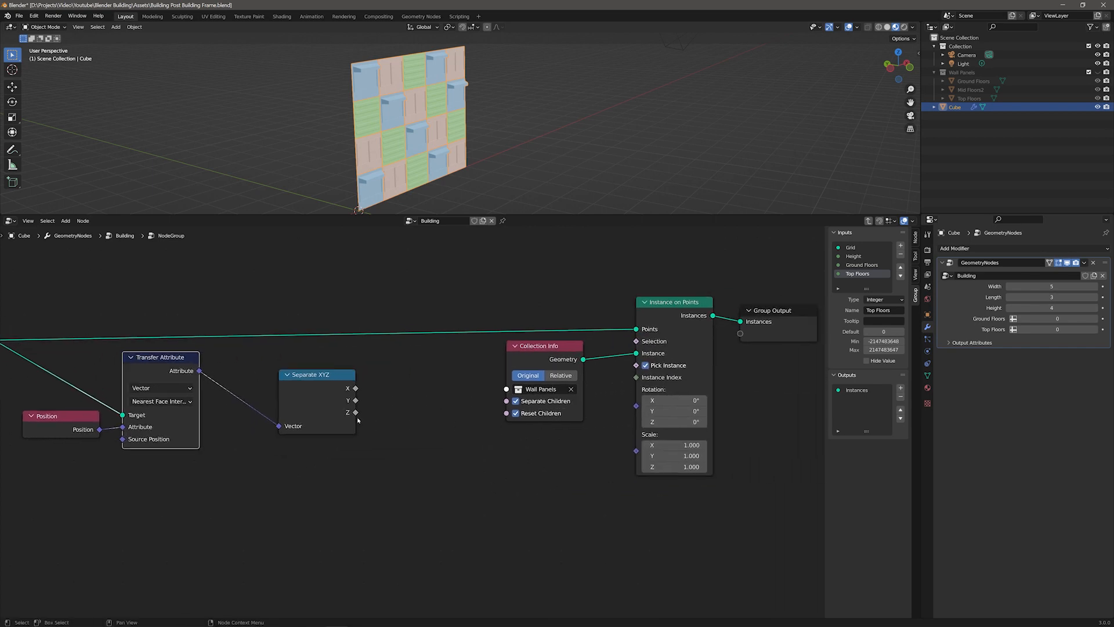
pyautogui.moveTo(355, 412); pyautogui.dragTo(640, 379)
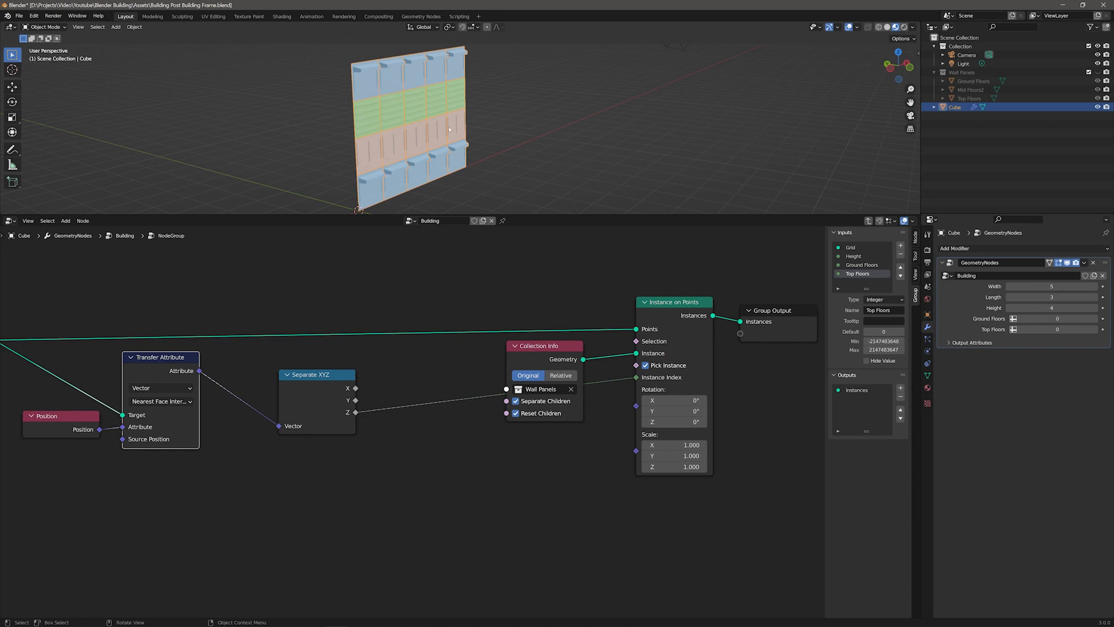
# Step: Raise the building Height to 20 and orbit the viewport to inspect the taller wall
pyautogui.scroll(-5, 450, 129)
pyautogui.moveTo(1030, 303); pyautogui.dragTo(1078, 304)
pyautogui.scroll(-4, 537, 175)
pyautogui.scroll(-1, 538, 176)
pyautogui.scroll(5, 537, 176)
pyautogui.moveTo(655, 125); pyautogui.dragTo(635, 56, button='middle')
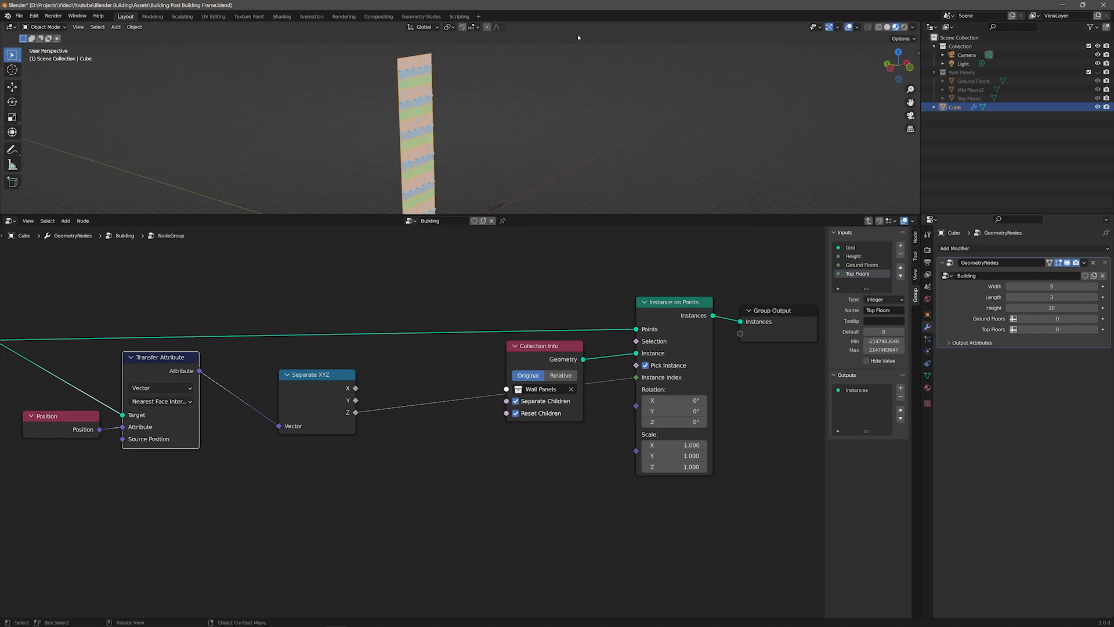
pyautogui.keyDown('shift'); pyautogui.moveTo(585, 140); pyautogui.dragTo(613, 110, button='middle'); pyautogui.keyUp('shift')
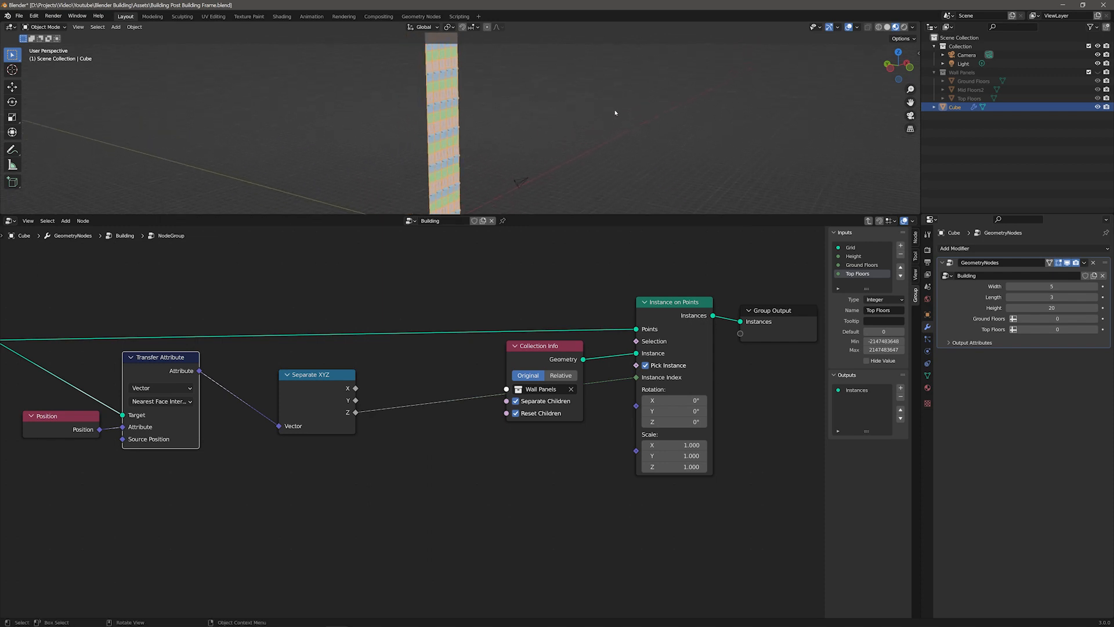
# Step: Set the building Height to 4 and reframe the wall in the viewport
pyautogui.click(1044, 308)
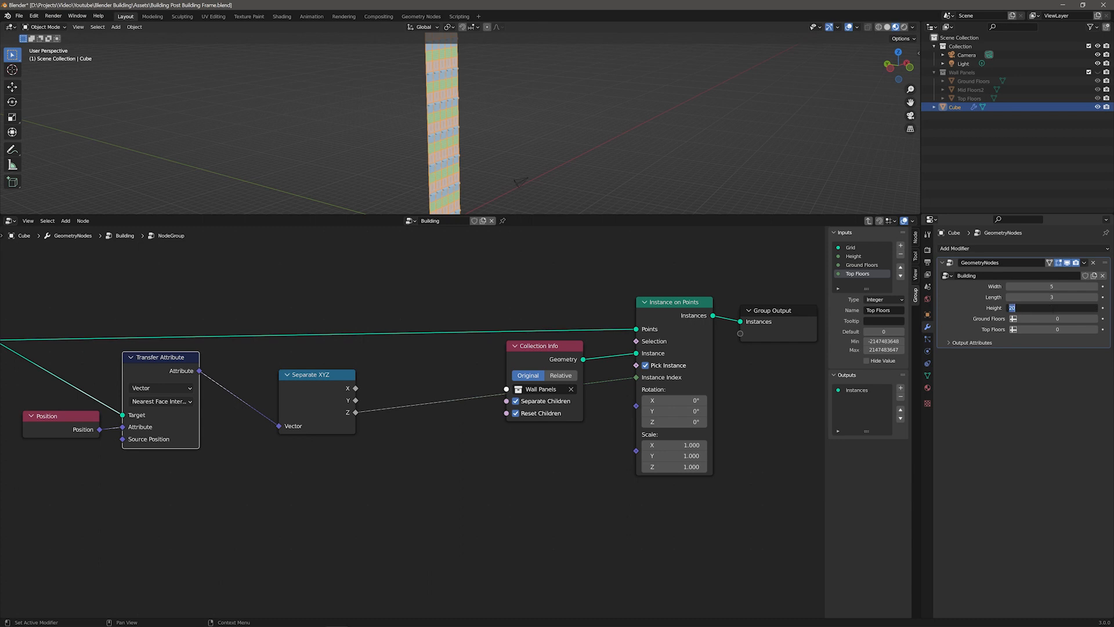
pyautogui.write('4')
pyautogui.press('Return')
pyautogui.moveTo(586, 171); pyautogui.dragTo(545, 179, button='middle')
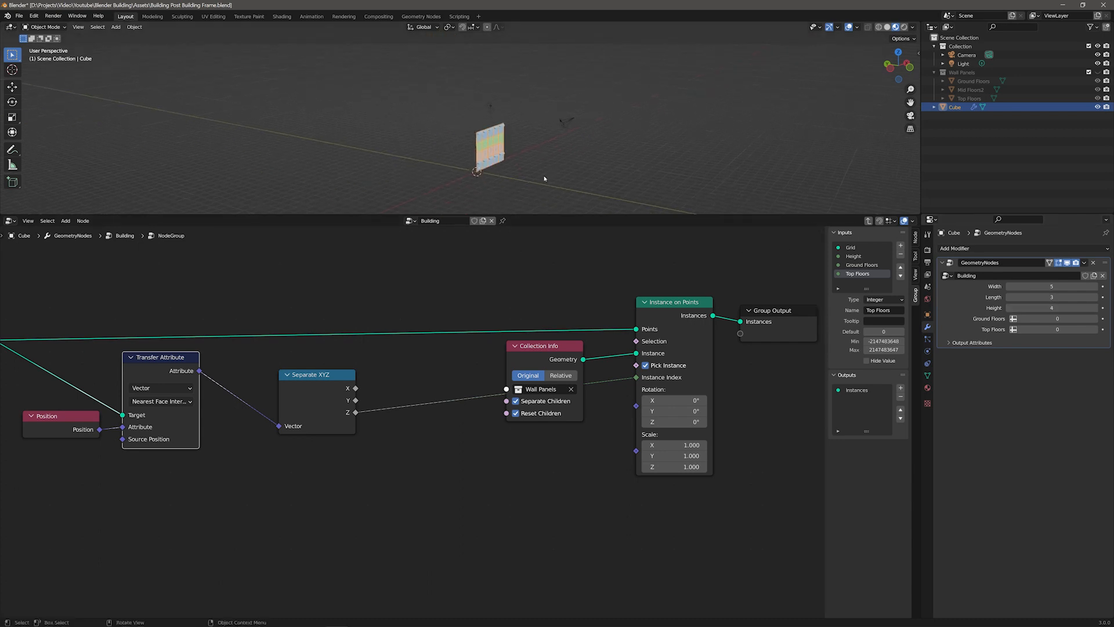
pyautogui.scroll(6, 544, 178)
pyautogui.keyDown('shift'); pyautogui.moveTo(680, 178); pyautogui.dragTo(560, 110, button='middle'); pyautogui.keyUp('shift')
pyautogui.moveTo(657, 137); pyautogui.dragTo(520, 157, button='middle')
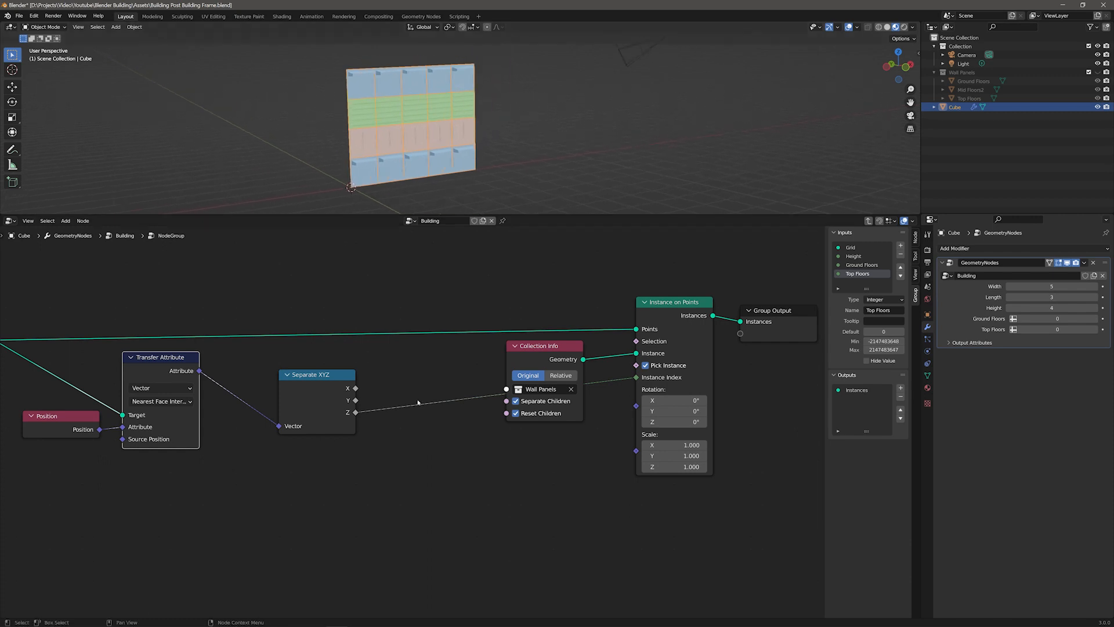
# Step: Insert a Math node set to Greater Than between the Z output and Instance Index
pyautogui.moveTo(528, 346); pyautogui.dragTo(515, 347)
pyautogui.press('F3')
pyautogui.write('math')
pyautogui.press('Return')
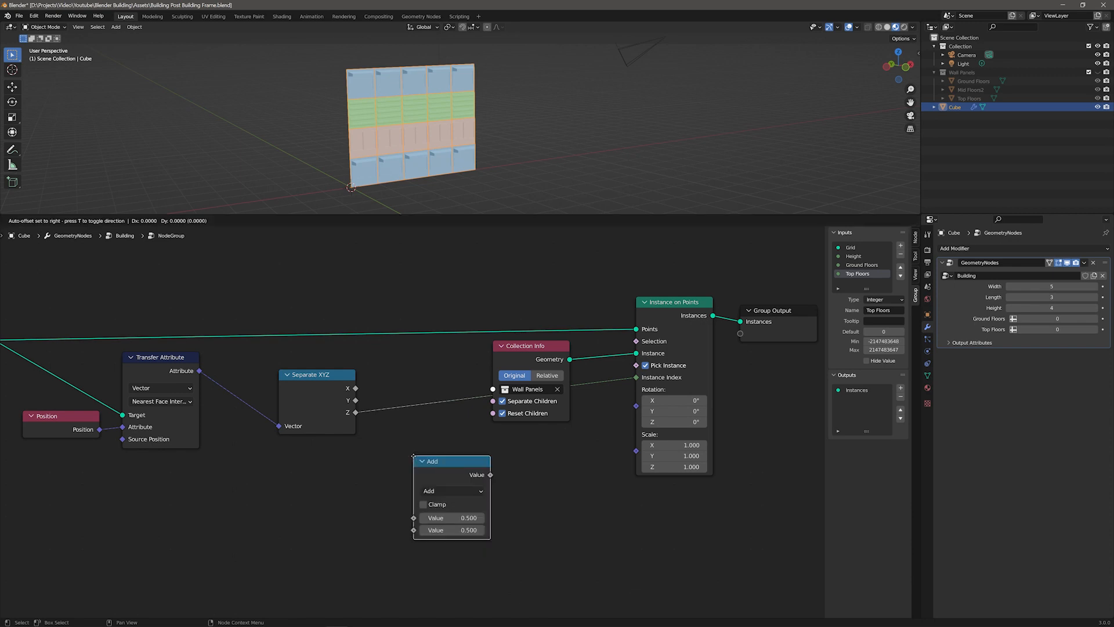
pyautogui.click(441, 468)
pyautogui.click(442, 465)
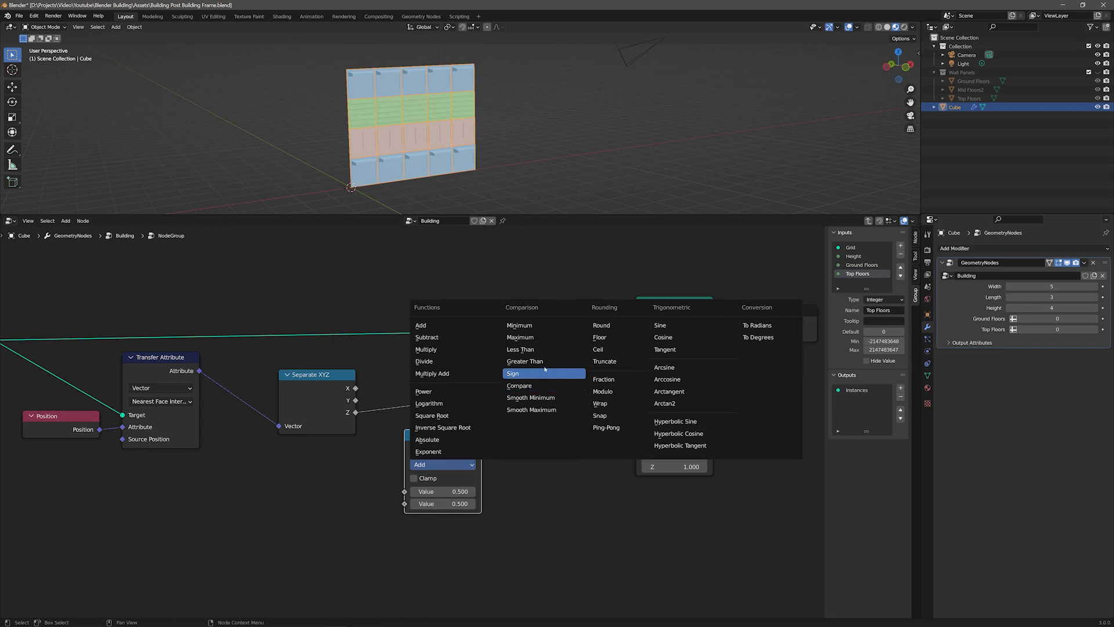
pyautogui.click(524, 361)
pyautogui.moveTo(355, 412); pyautogui.dragTo(404, 492)
pyautogui.moveTo(481, 448); pyautogui.dragTo(637, 377)
pyautogui.moveTo(444, 434); pyautogui.dragTo(455, 418)
# Step: Test Greater Than threshold values of 1, 0 and 3
pyautogui.click(453, 487)
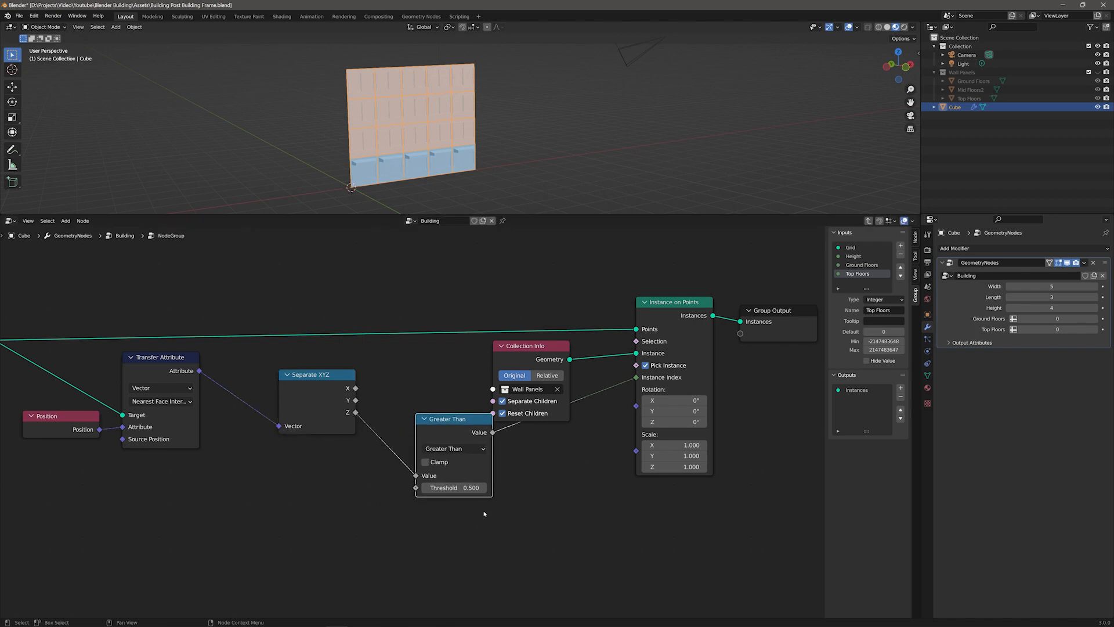
pyautogui.write('1')
pyautogui.press('Return')
pyautogui.moveTo(336, 569); pyautogui.dragTo(460, 519, button='middle')
pyautogui.scroll(-1, 470, 516)
pyautogui.click(583, 437)
pyautogui.write('0')
pyautogui.press('Return')
pyautogui.click(583, 437)
pyautogui.write('3')
pyautogui.press('Return')
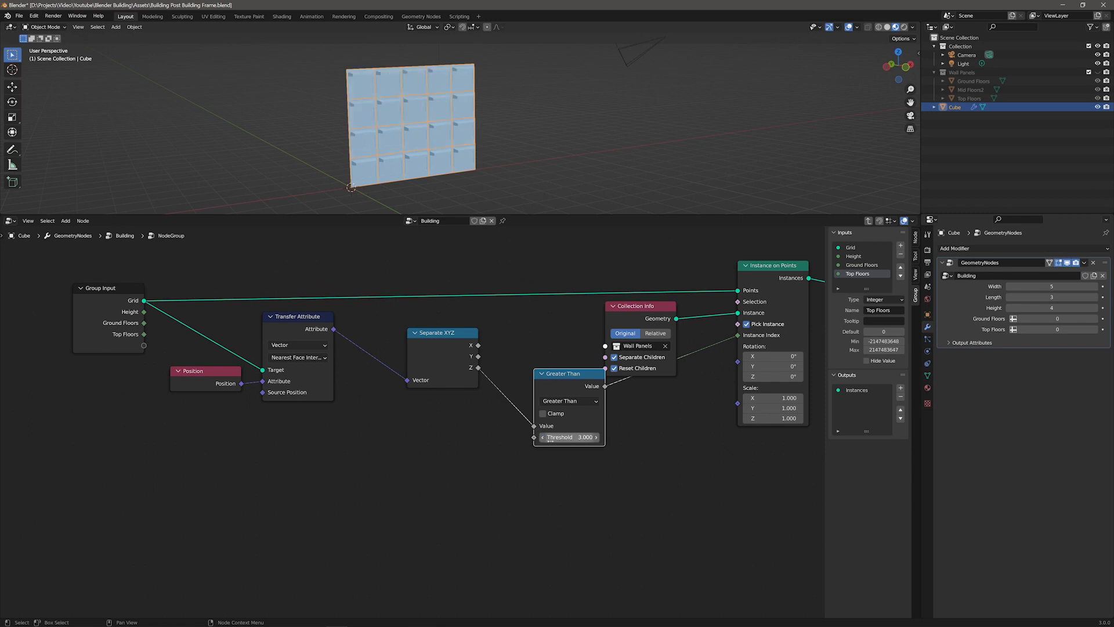
# Step: Connect Ground Floors to the Greater Than threshold and step its modifier value up and down
pyautogui.moveTo(144, 322); pyautogui.dragTo(534, 437)
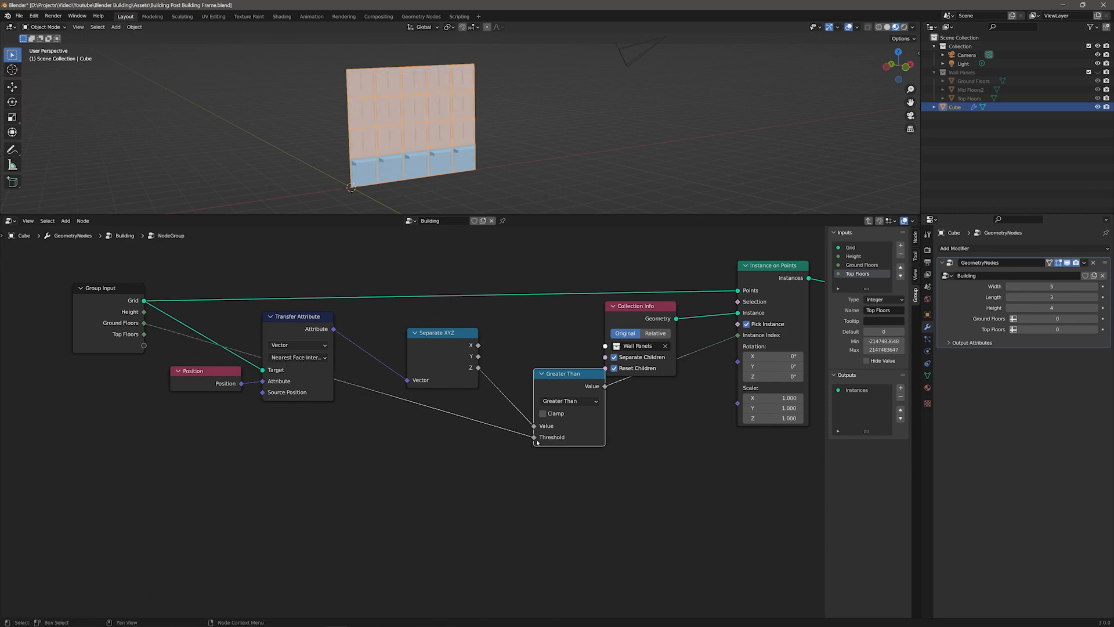
pyautogui.click(1094, 318)
pyautogui.click(1094, 318)
pyautogui.click(1020, 319)
pyautogui.click(1020, 319)
# Step: Insert a Subtract Math node that subtracts 1 from Ground Floors before the Greater Than threshold
pyautogui.click(459, 482)
pyautogui.press('F3')
pyautogui.write('math')
pyautogui.press('Return')
pyautogui.click(465, 480)
pyautogui.click(485, 392)
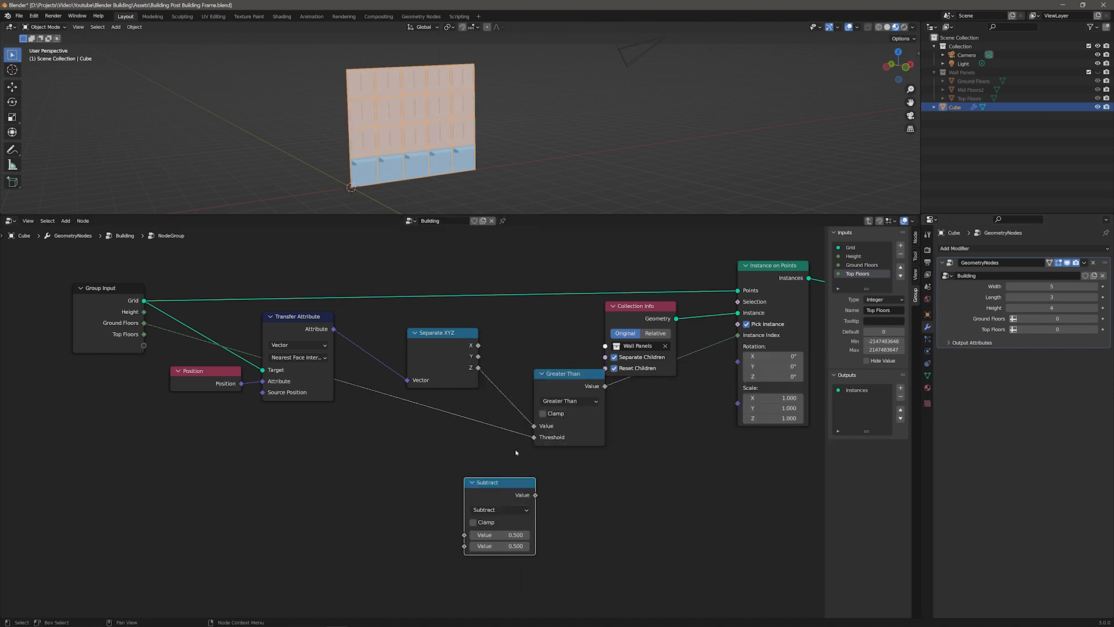
pyautogui.moveTo(533, 439); pyautogui.dragTo(464, 535)
pyautogui.press('g')
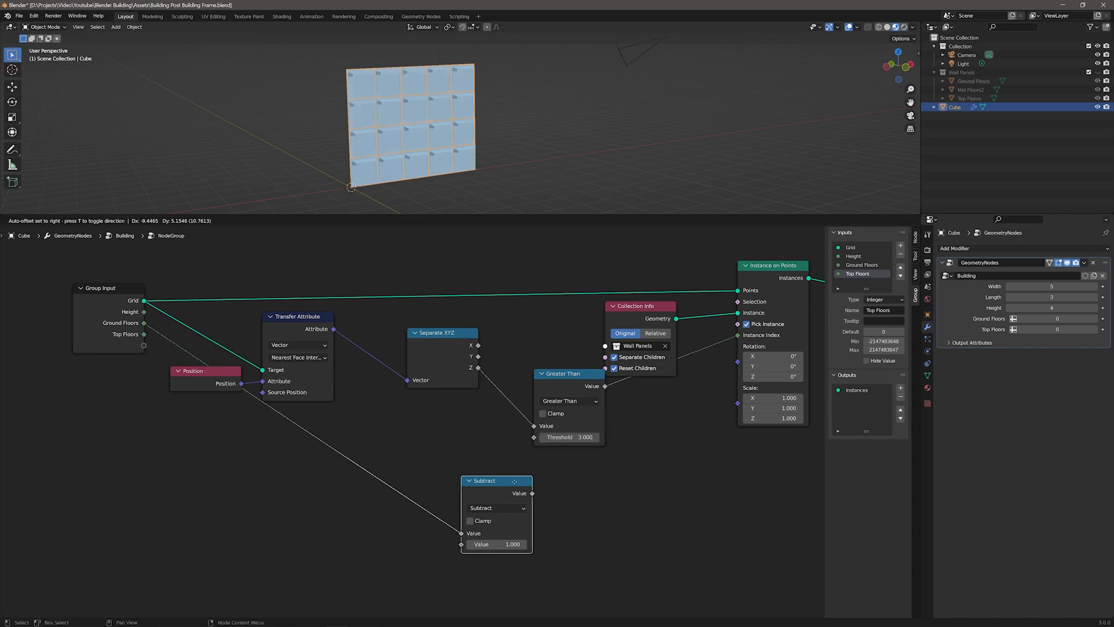
pyautogui.click(493, 473)
pyautogui.moveTo(520, 438); pyautogui.dragTo(535, 438)
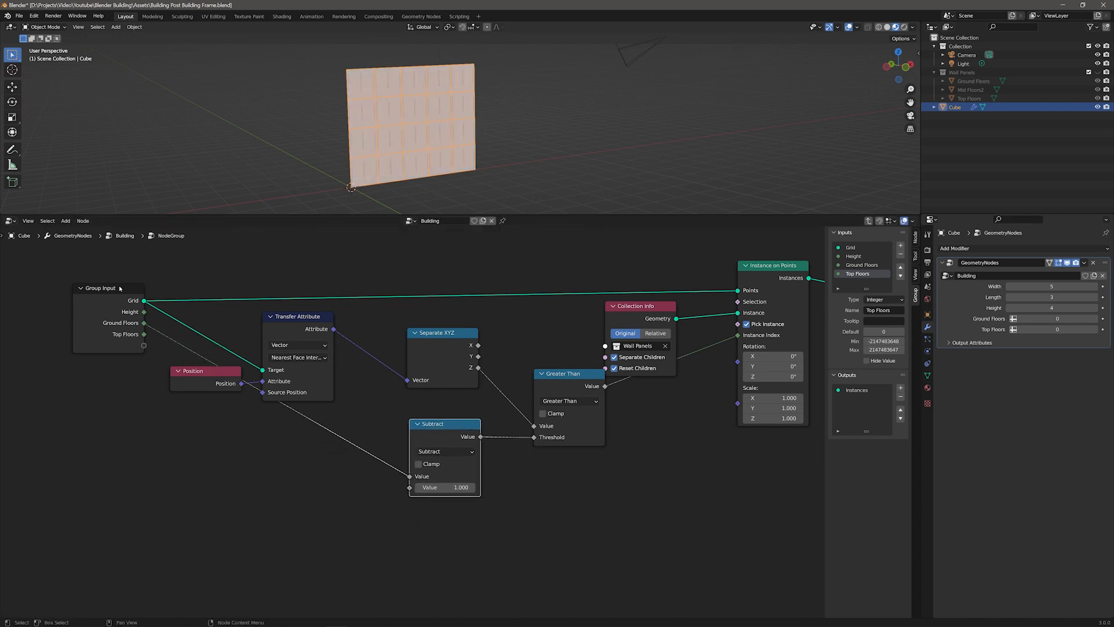
# Step: Reposition the Group Input node and raise Ground Floors to 2 in the modifier
pyautogui.moveTo(121, 288); pyautogui.dragTo(80, 329)
pyautogui.click(1096, 318)
pyautogui.click(1096, 319)
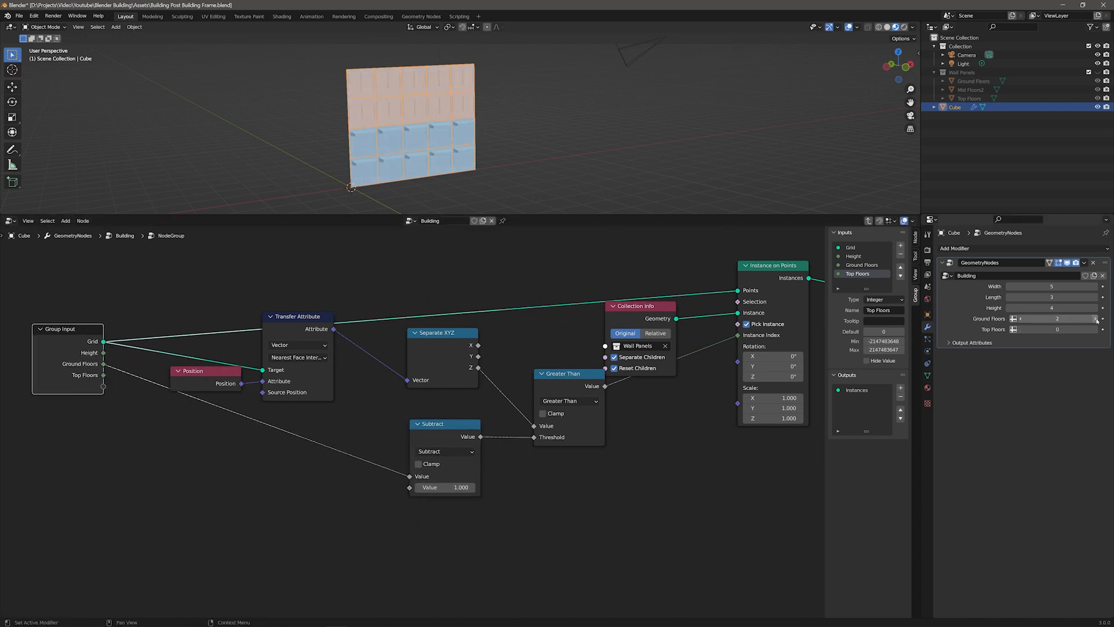
# Step: Lower Ground Floors to 1 in the modifier and nudge the Group Input node
pyautogui.click(1021, 319)
pyautogui.click(1021, 319)
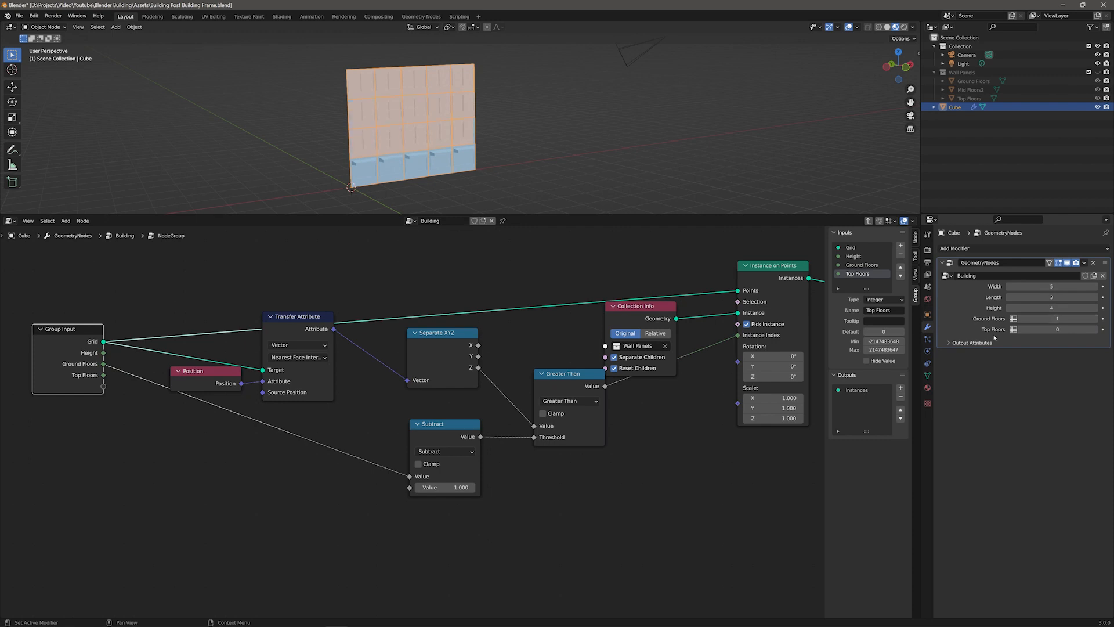
pyautogui.moveTo(86, 331)
pyautogui.mouseDown()
pyautogui.moveTo(104, 333)
pyautogui.moveTo(89, 331)
pyautogui.mouseUp()
pyautogui.click(398, 545)
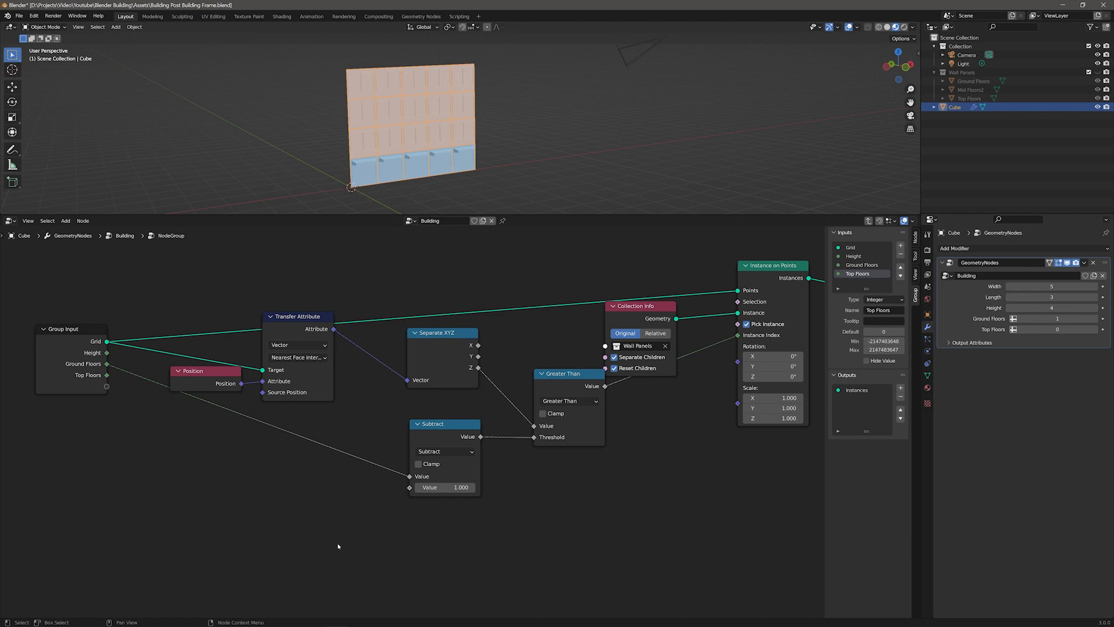
# Step: Add a second Math node set to Subtract and connect Height into its first Value
pyautogui.press('F3')
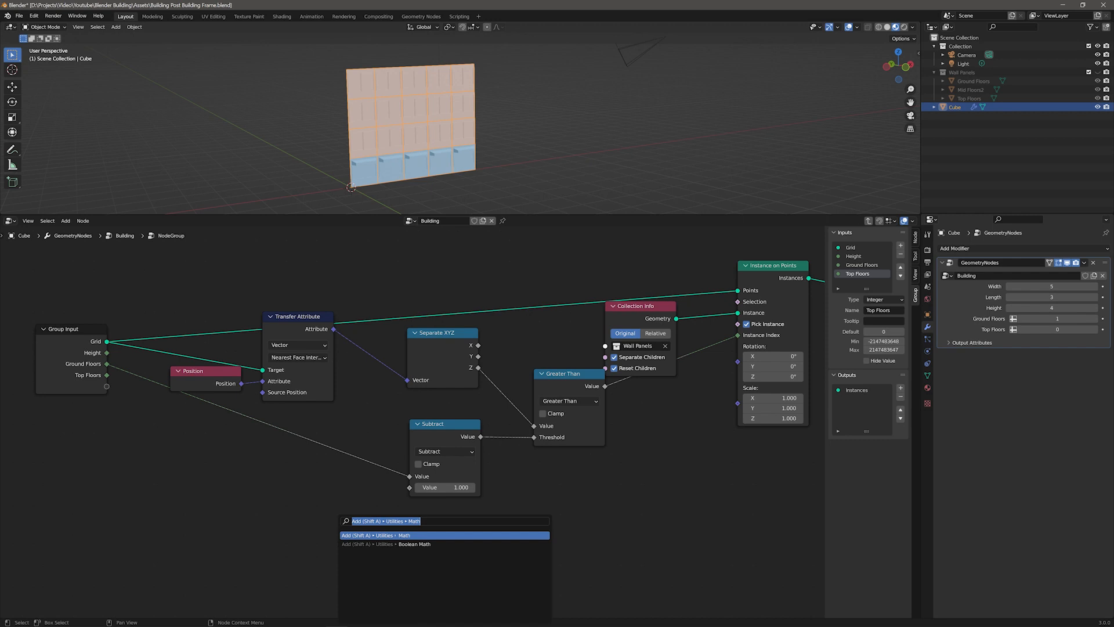
pyautogui.press('Return')
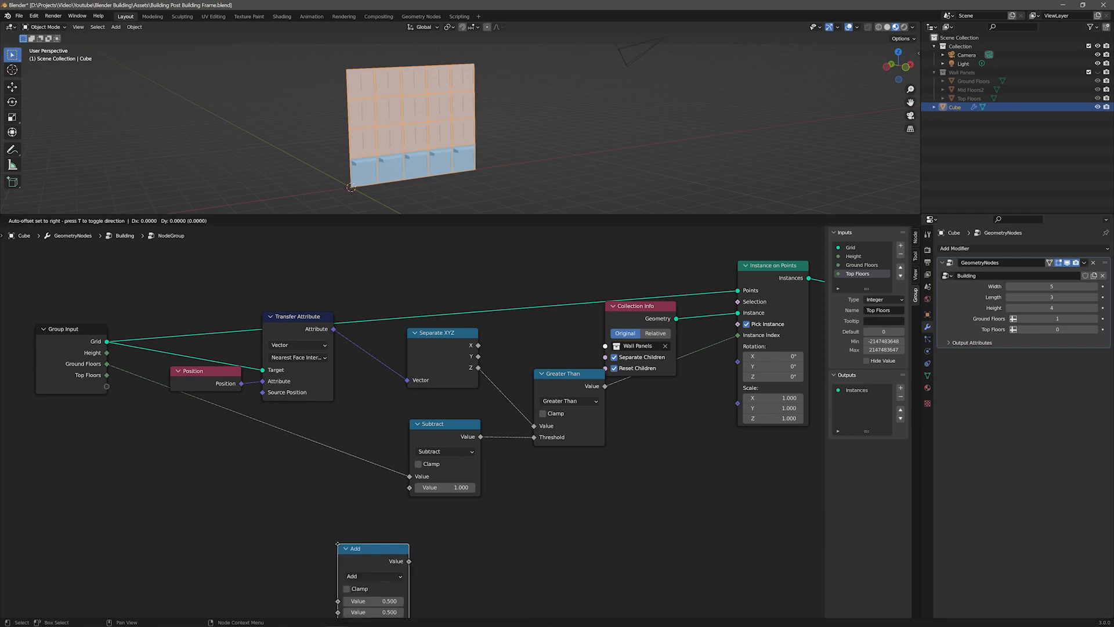
pyautogui.click(319, 505)
pyautogui.click(355, 538)
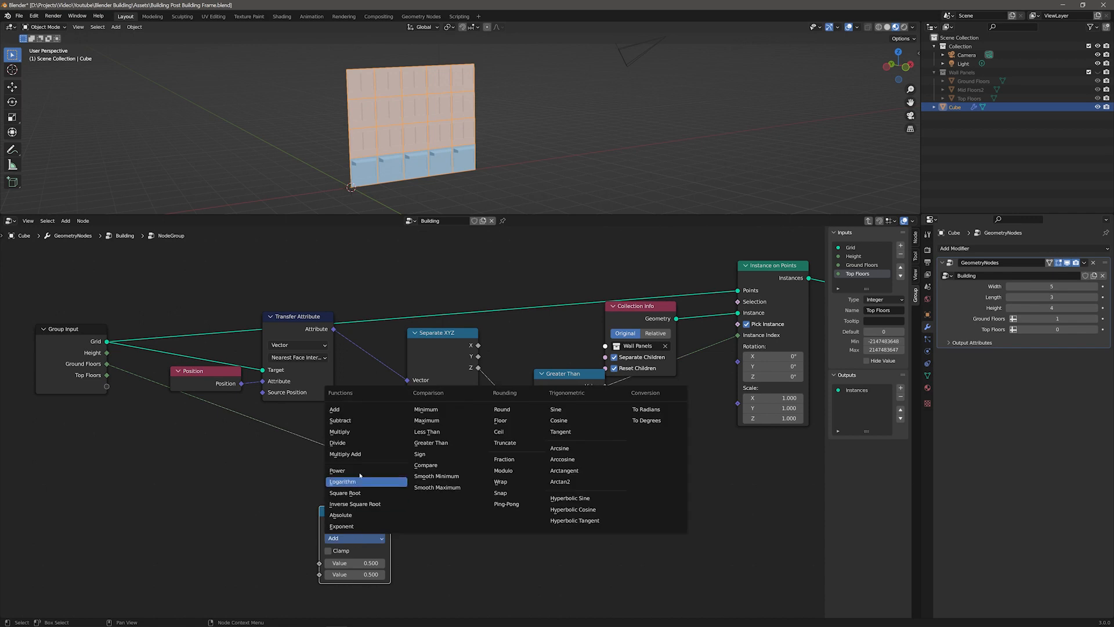
pyautogui.click(341, 420)
pyautogui.moveTo(364, 510); pyautogui.dragTo(444, 523)
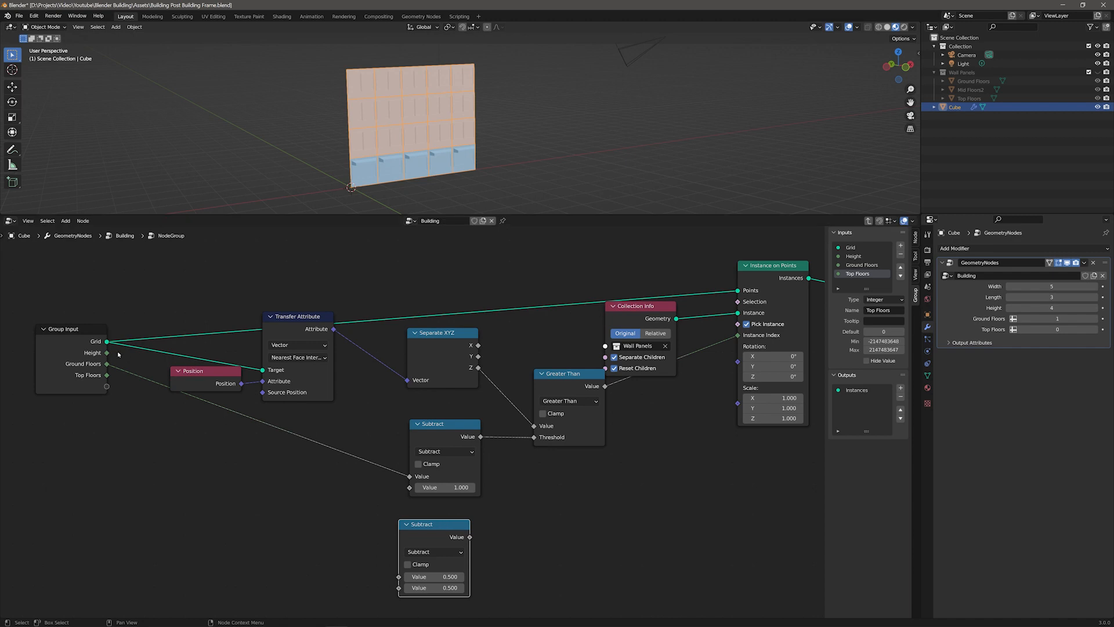
pyautogui.moveTo(262, 483); pyautogui.dragTo(398, 576)
pyautogui.moveTo(570, 594); pyautogui.dragTo(629, 515, button='middle')
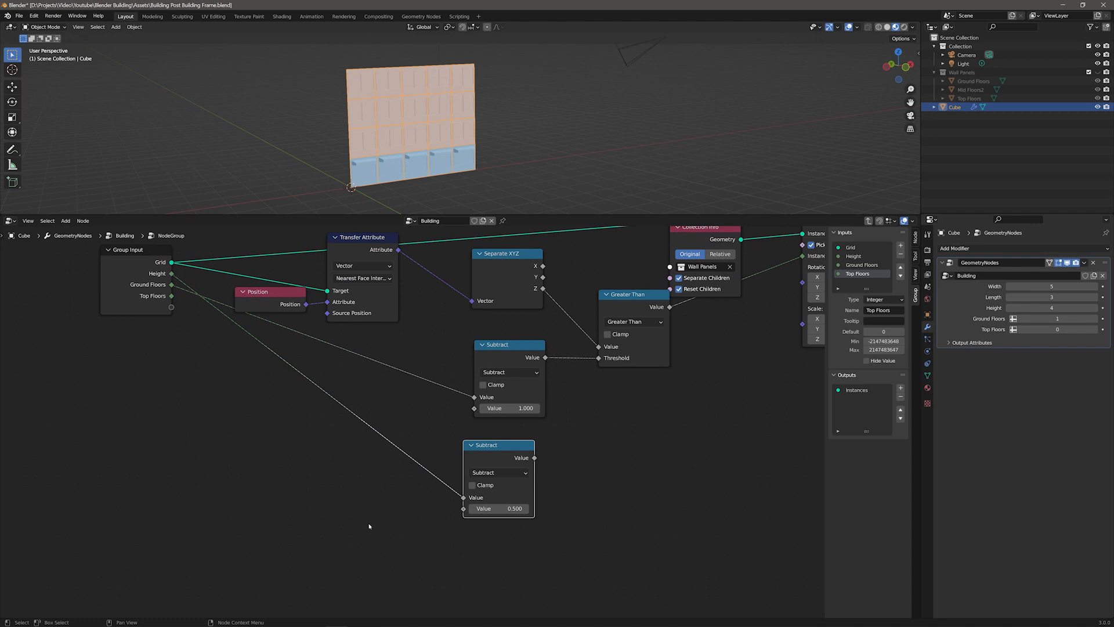
# Step: Add an Add Math node adding 1 to Top Floors and plug its result into the new Subtract's second Value
pyautogui.press('F3')
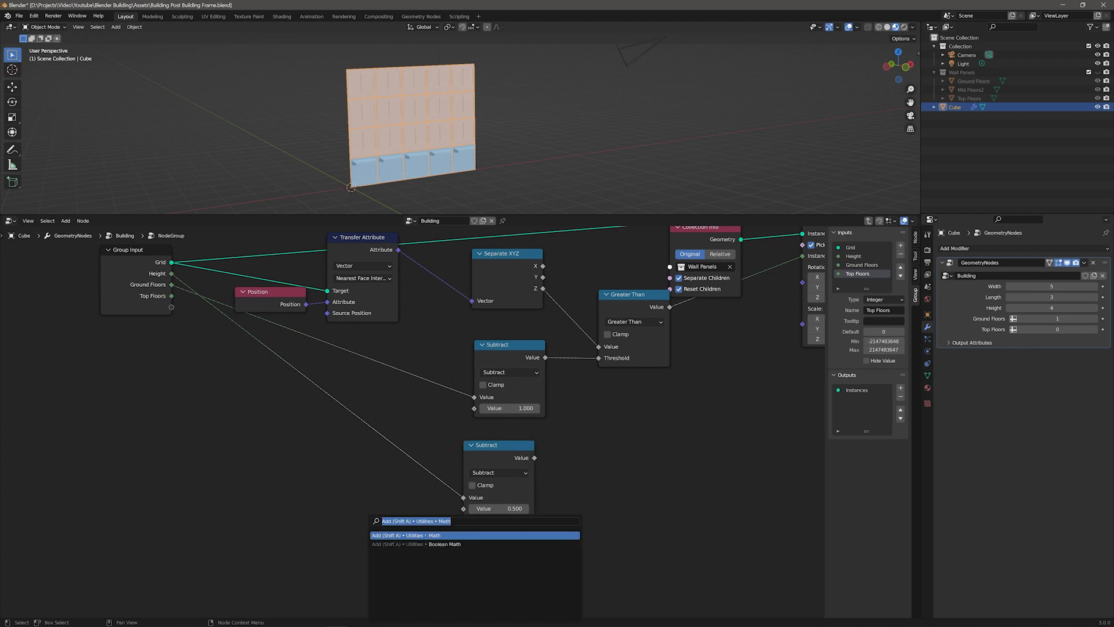
pyautogui.press('Return')
pyautogui.click(368, 537)
pyautogui.doubleClick(428, 606)
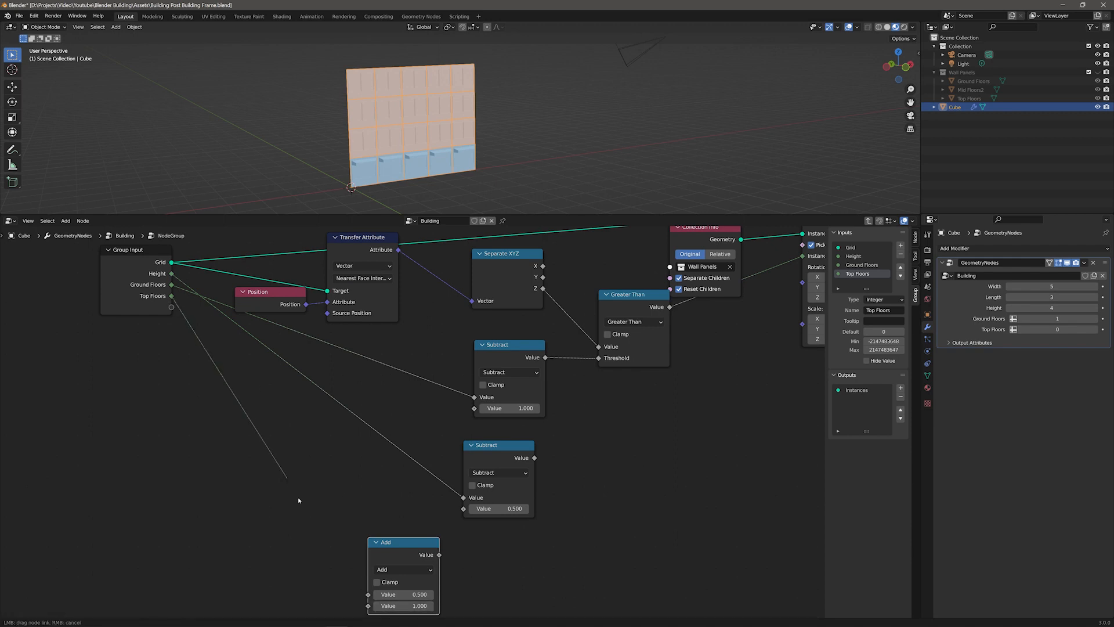
pyautogui.moveTo(353, 590); pyautogui.dragTo(368, 594)
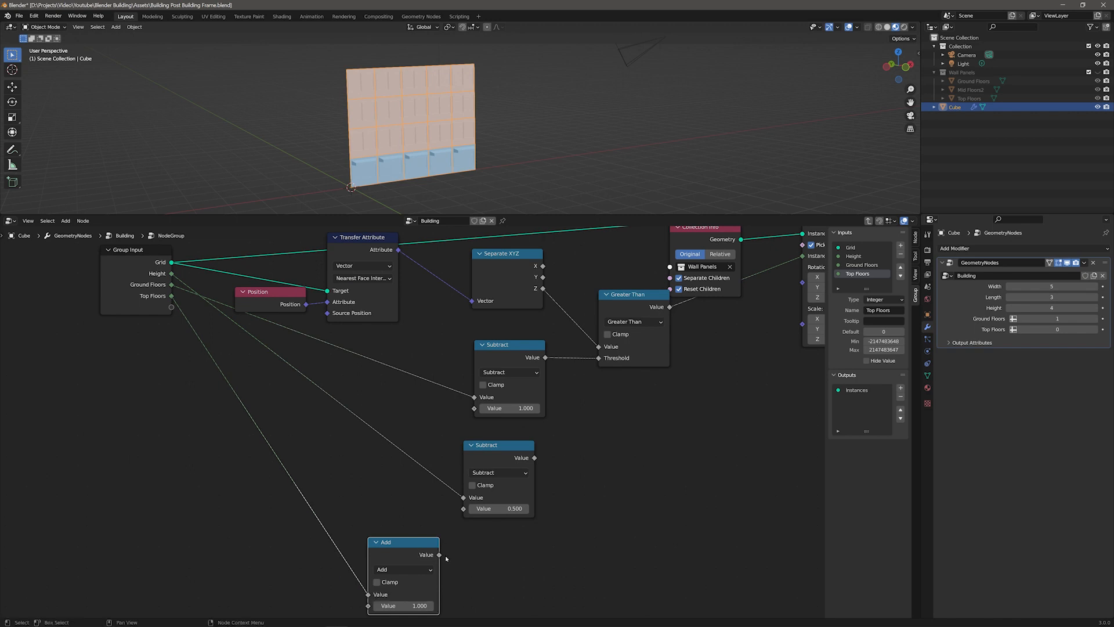
pyautogui.moveTo(461, 513); pyautogui.dragTo(463, 508)
pyautogui.moveTo(539, 438); pyautogui.dragTo(264, 464, button='middle')
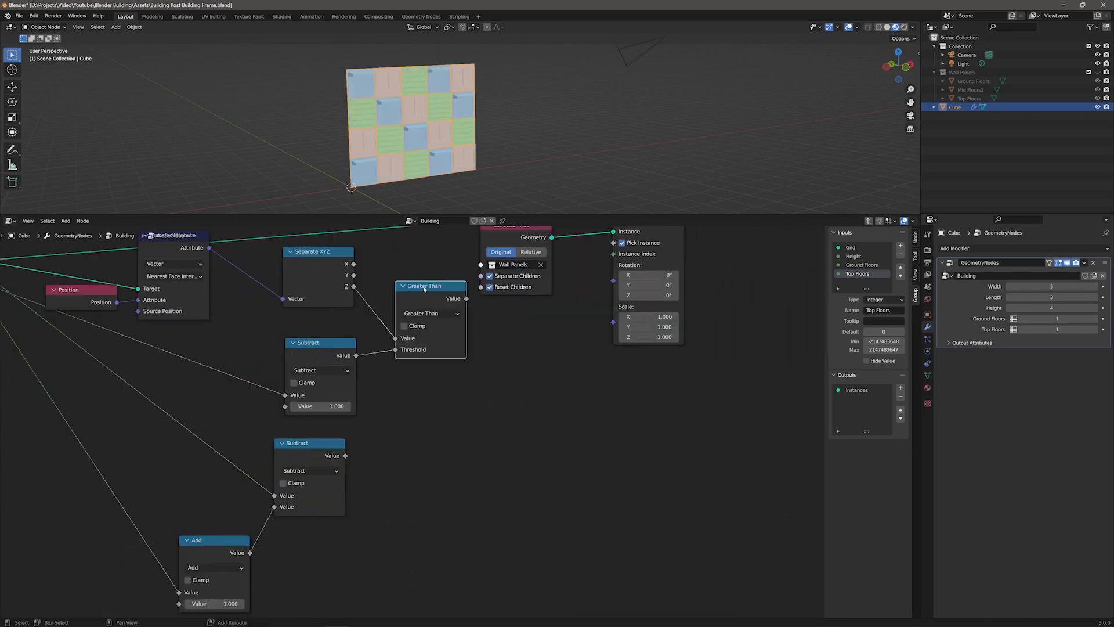
# Step: Duplicate the Greater Than node, feed Z and the new Subtract into it, and connect it to Instance Index
pyautogui.hotkey('shift', 'd')
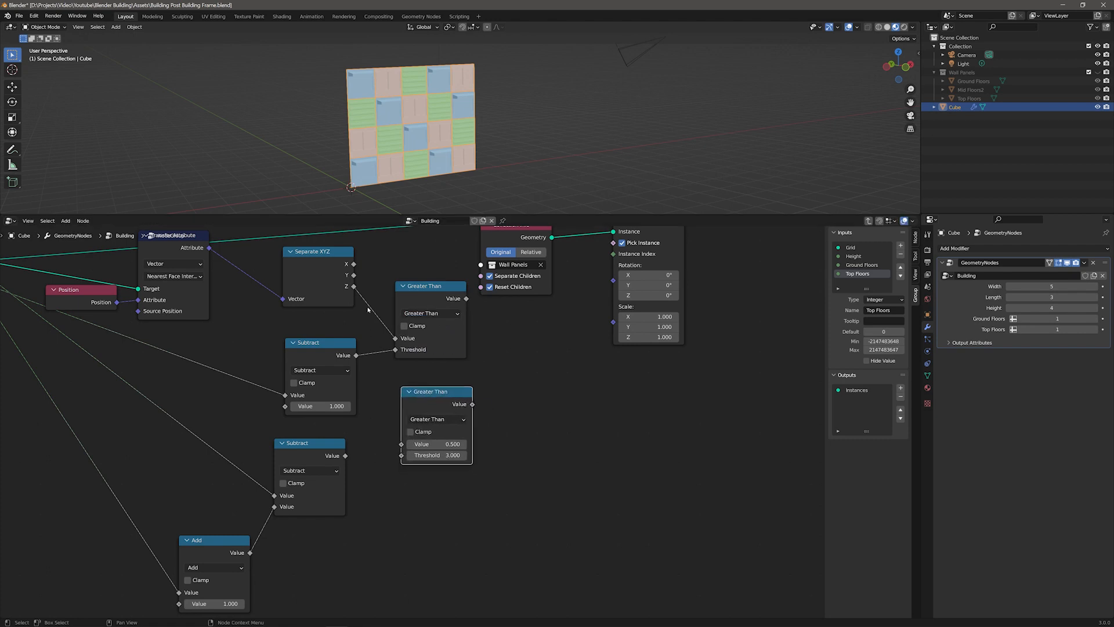
pyautogui.moveTo(401, 445)
pyautogui.mouseDown()
pyautogui.moveTo(378, 458)
pyautogui.moveTo(402, 457)
pyautogui.mouseUp()
pyautogui.moveTo(472, 405); pyautogui.dragTo(532, 369)
pyautogui.moveTo(613, 256); pyautogui.dragTo(614, 256)
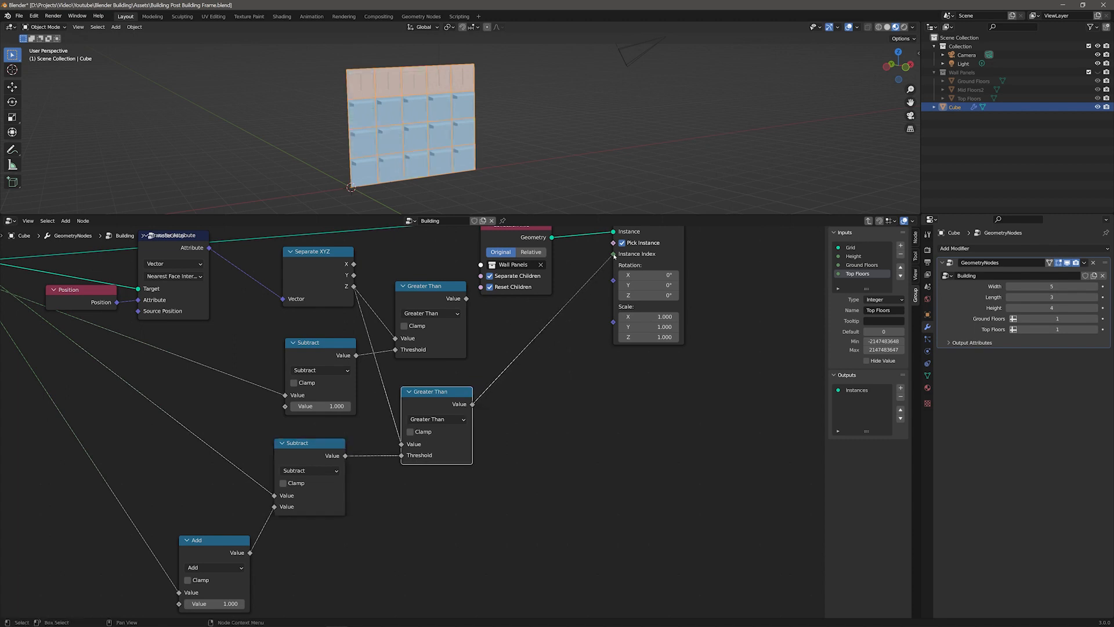
# Step: Step the Top Floors value up and down in the modifier
pyautogui.click(1094, 330)
pyautogui.click(1094, 330)
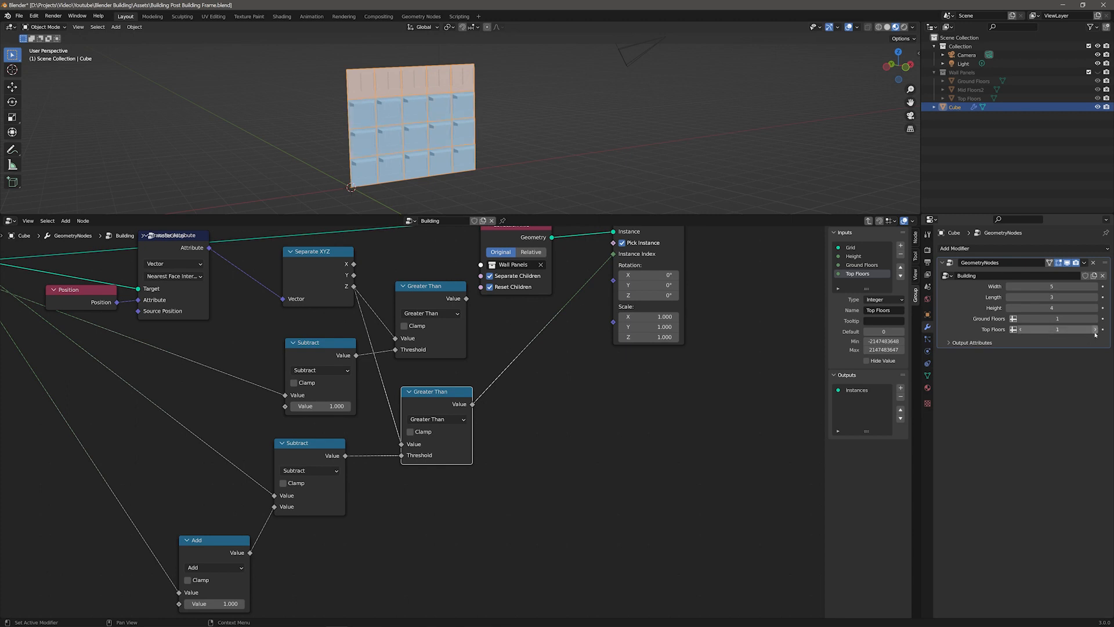
pyautogui.click(1021, 330)
pyautogui.click(1021, 330)
# Step: Insert an Add Math node summing both Greater Than outputs and route it into Instance Index
pyautogui.moveTo(614, 254); pyautogui.dragTo(561, 395)
pyautogui.press('F3')
pyautogui.press('Return')
pyautogui.click(530, 315)
pyautogui.moveTo(466, 298); pyautogui.dragTo(530, 371)
pyautogui.moveTo(472, 404); pyautogui.dragTo(531, 381)
pyautogui.moveTo(560, 319); pyautogui.dragTo(533, 318)
pyautogui.moveTo(576, 329); pyautogui.dragTo(613, 254)
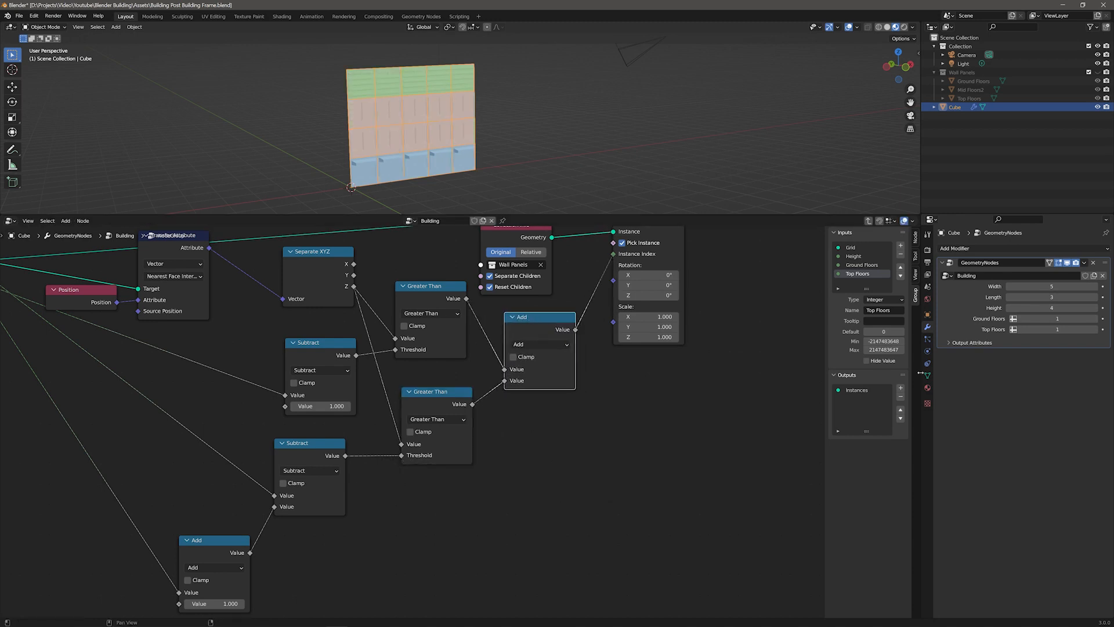
# Step: Test different Ground Floors and Top Floors values in the modifier
pyautogui.click(1096, 319)
pyautogui.click(1095, 319)
pyautogui.click(1014, 318)
pyautogui.click(1014, 318)
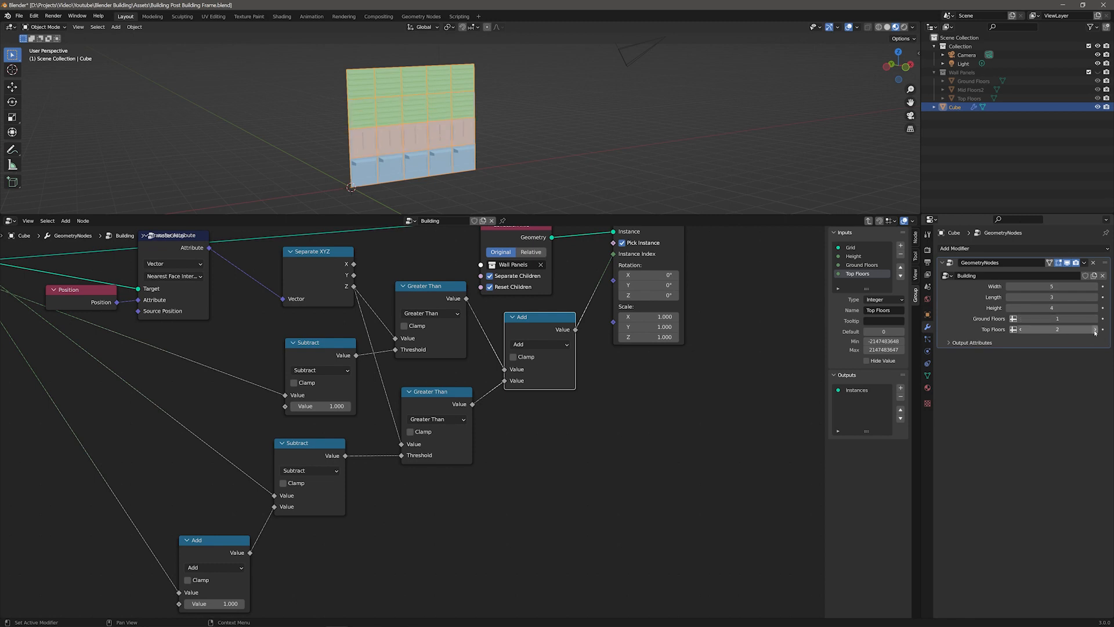
pyautogui.click(1021, 330)
pyautogui.click(1021, 330)
# Step: Rearrange the nodes and zoom out to fit the whole group
pyautogui.moveTo(534, 506); pyautogui.dragTo(614, 491, button='middle')
pyautogui.scroll(-1, 603, 491)
pyautogui.scroll(-3, 435, 425)
pyautogui.moveTo(161, 285); pyautogui.dragTo(118, 259)
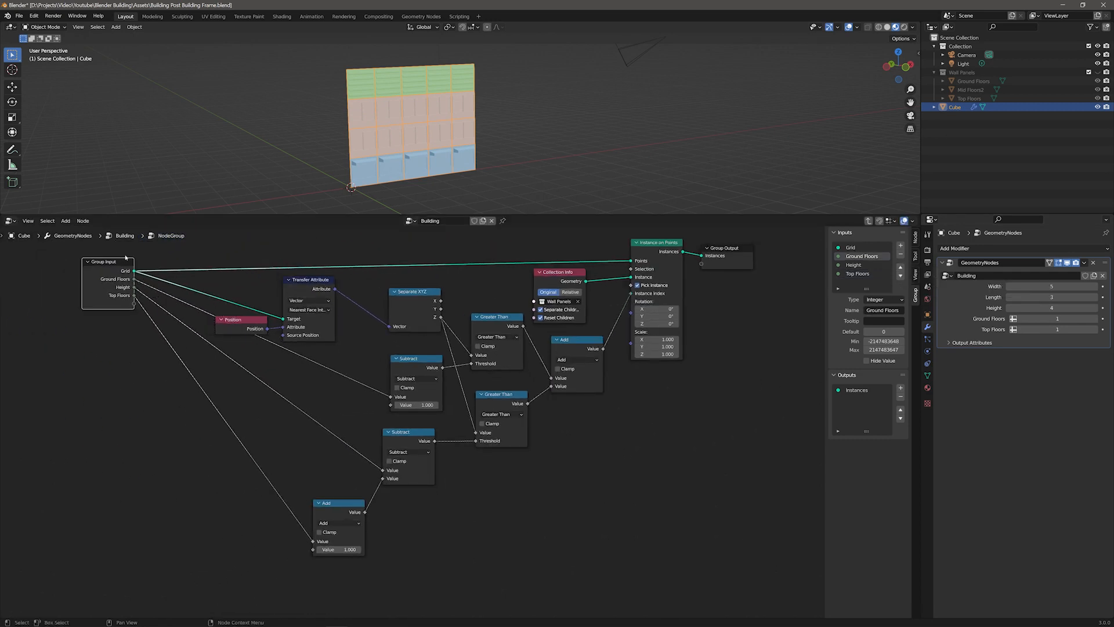
# Step: Leave the group and rename the node group to Apply Panels
pyautogui.press('Tab')
pyautogui.press('g')
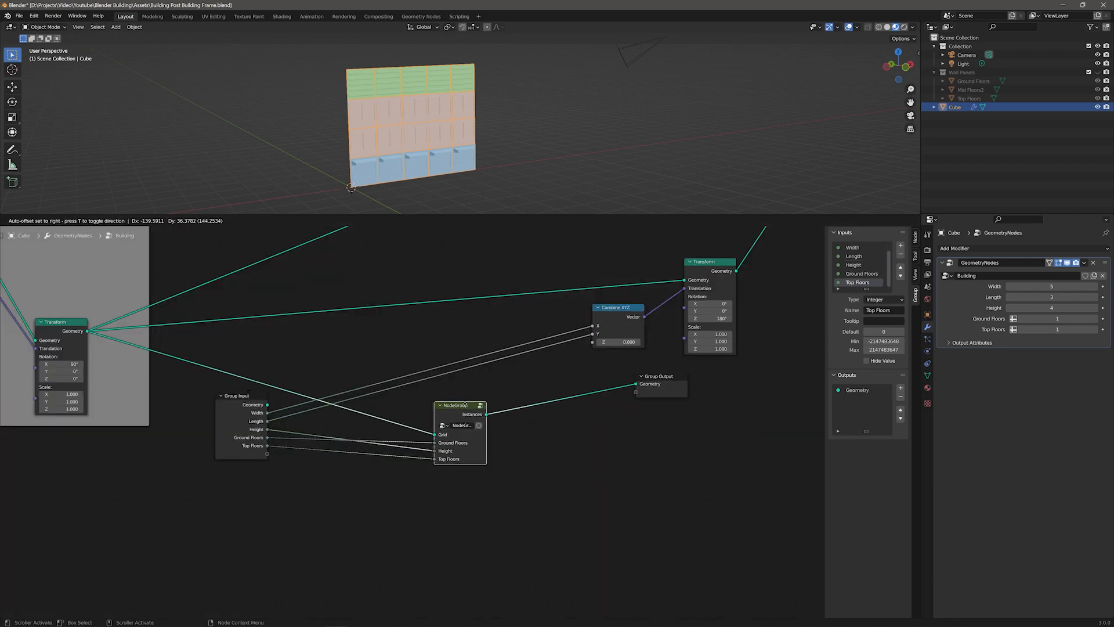
pyautogui.click(489, 435)
pyautogui.click(414, 221)
pyautogui.click(431, 243)
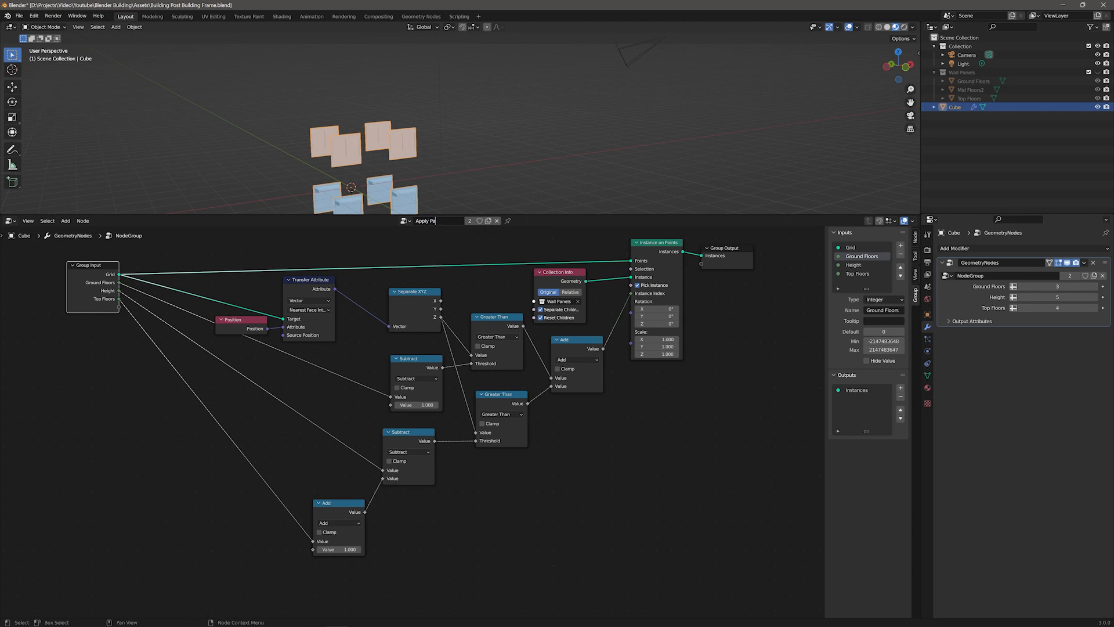
pyautogui.click(414, 221)
pyautogui.click(423, 244)
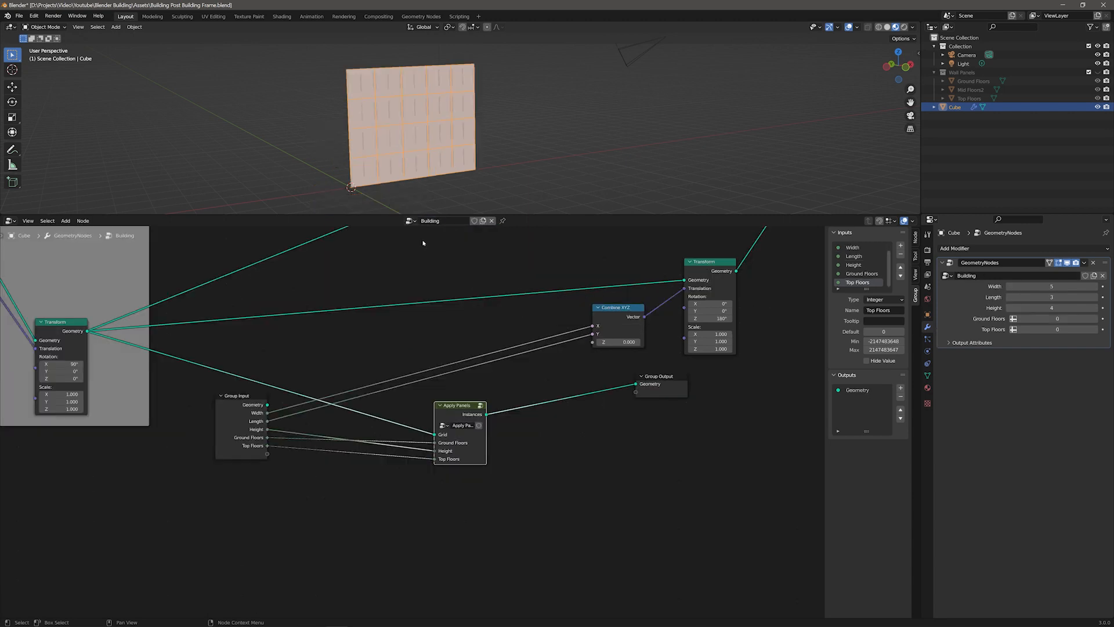
# Step: Duplicate the Apply Panels node and connect Ground Floors, Top Floors and Height from Group Input
pyautogui.scroll(-5, 522, 522)
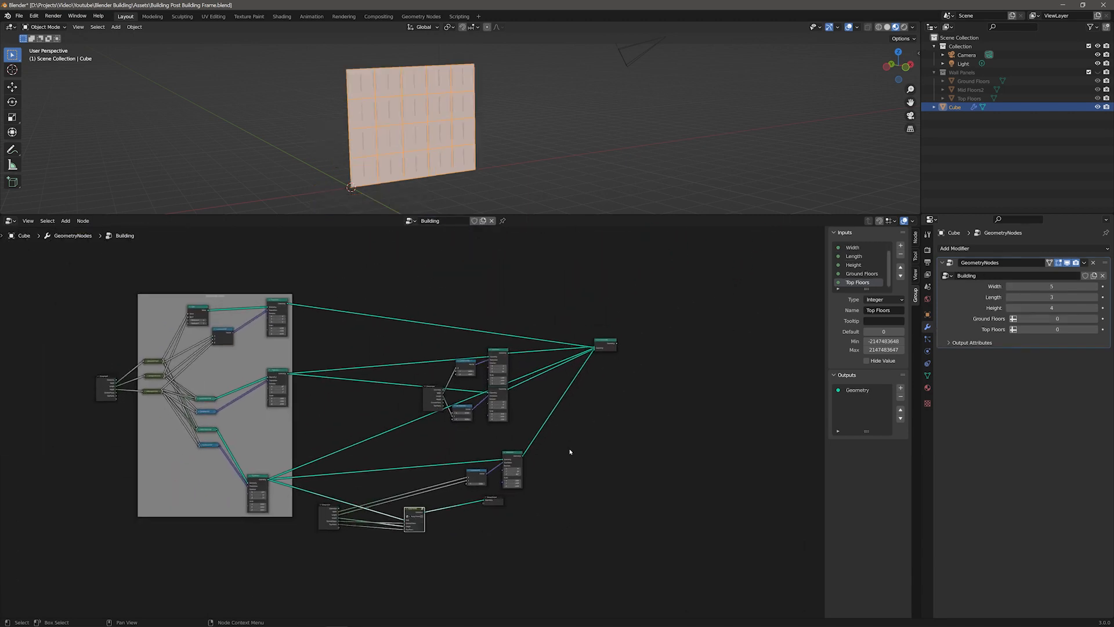
pyautogui.scroll(1, 580, 453)
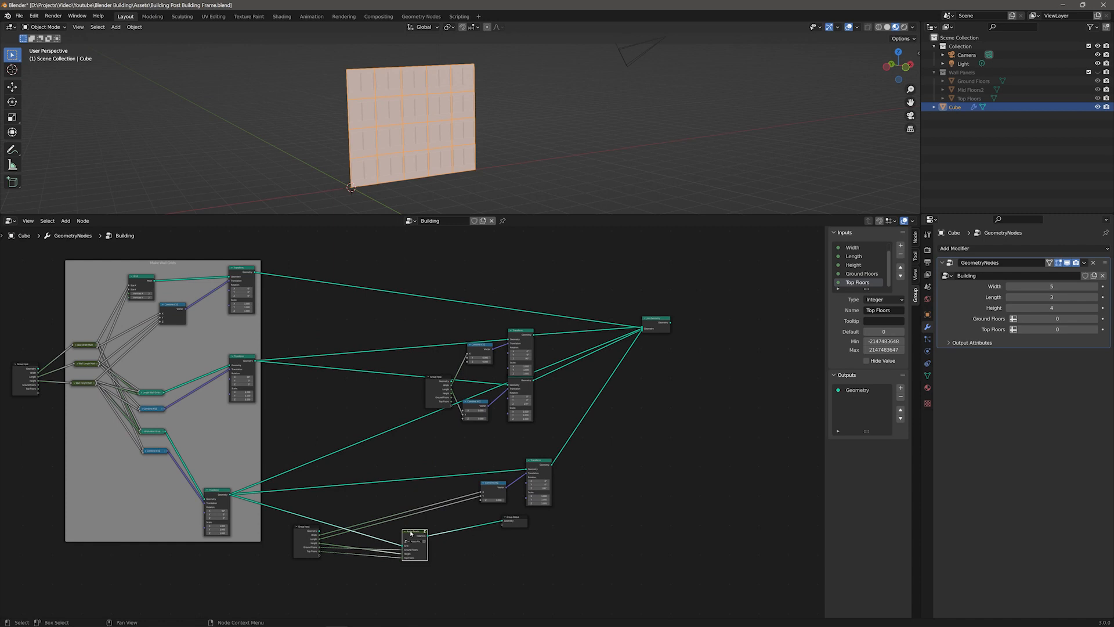
pyautogui.scroll(4, 422, 539)
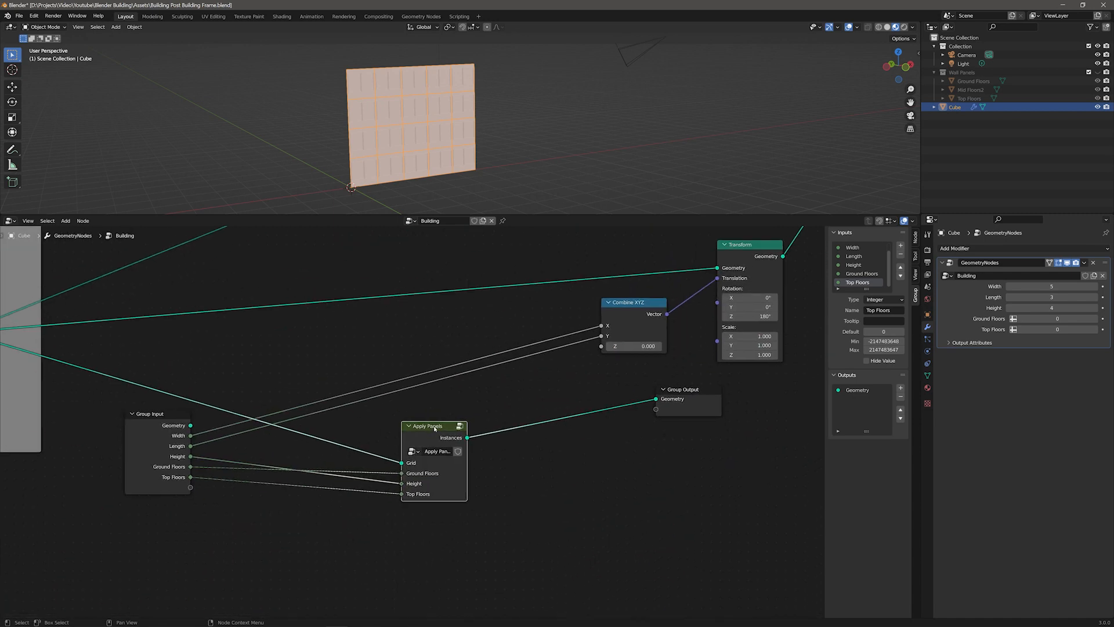
pyautogui.hotkey('shift', 'd')
pyautogui.click(426, 273)
pyautogui.moveTo(191, 457); pyautogui.dragTo(391, 329)
pyautogui.moveTo(191, 467); pyautogui.dragTo(392, 339)
pyautogui.scroll(-2, 531, 312)
pyautogui.moveTo(564, 410); pyautogui.dragTo(511, 418)
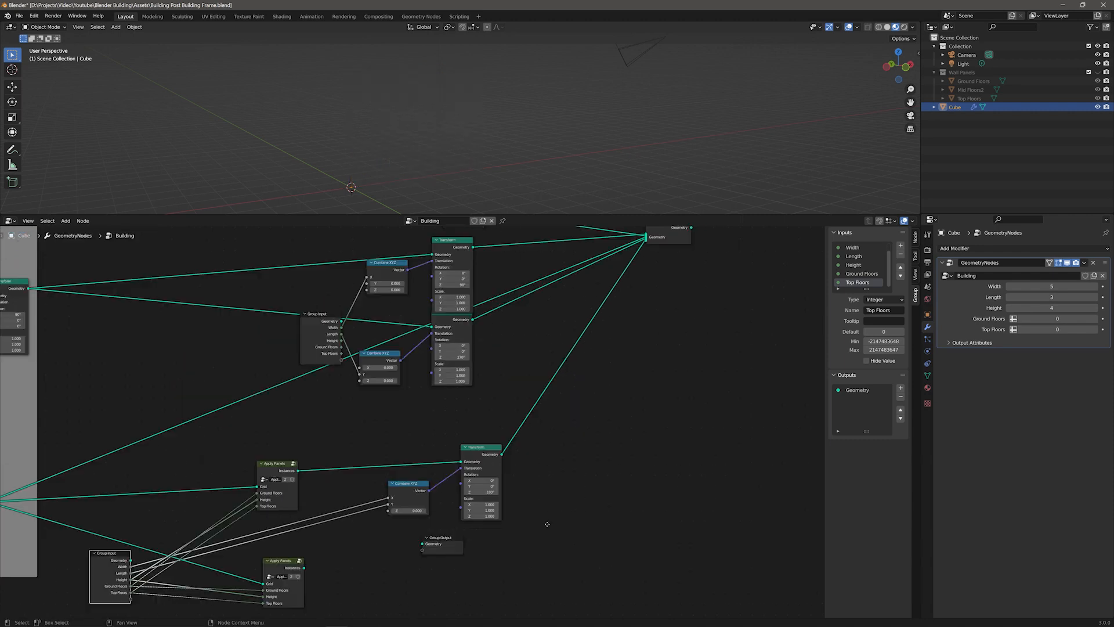
# Step: Combine the Apply Panels walls with a Join Geometry node feeding Group Output
pyautogui.scroll(-2, 543, 522)
pyautogui.moveTo(601, 293); pyautogui.dragTo(632, 290)
pyautogui.moveTo(331, 517); pyautogui.dragTo(571, 299)
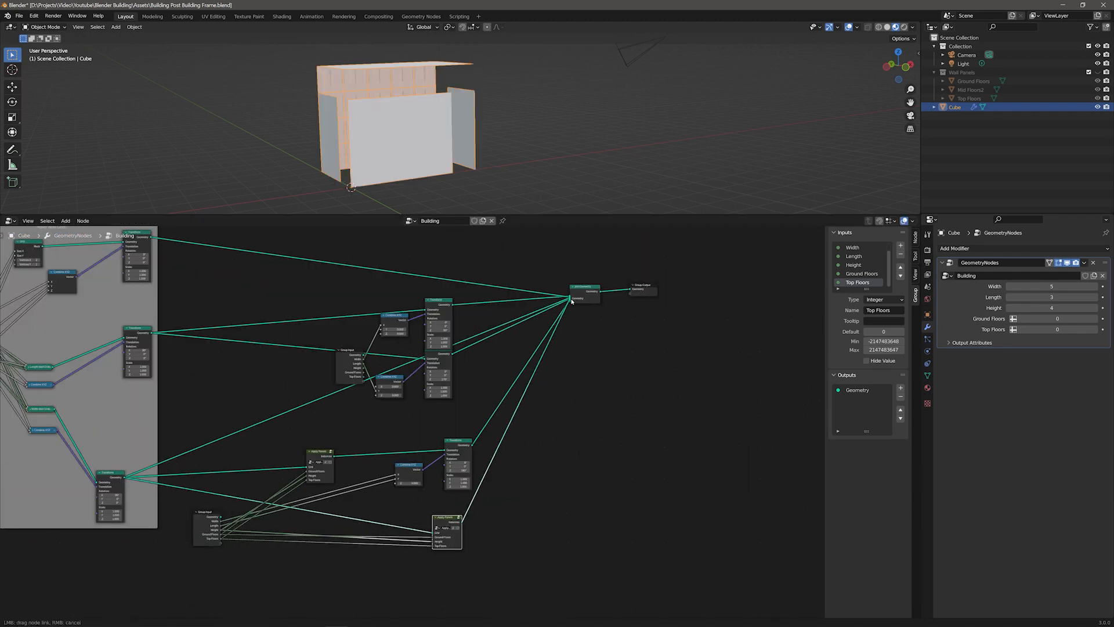
pyautogui.click(644, 285)
pyautogui.moveTo(644, 286); pyautogui.dragTo(697, 343)
pyautogui.moveTo(587, 287); pyautogui.dragTo(557, 389)
# Step: Set Ground Floors and Top Floors to 1 in the modifier
pyautogui.moveTo(511, 148); pyautogui.dragTo(430, 133, button='middle')
pyautogui.click(1096, 318)
pyautogui.click(1095, 329)
pyautogui.moveTo(545, 153); pyautogui.dragTo(525, 160, button='middle')
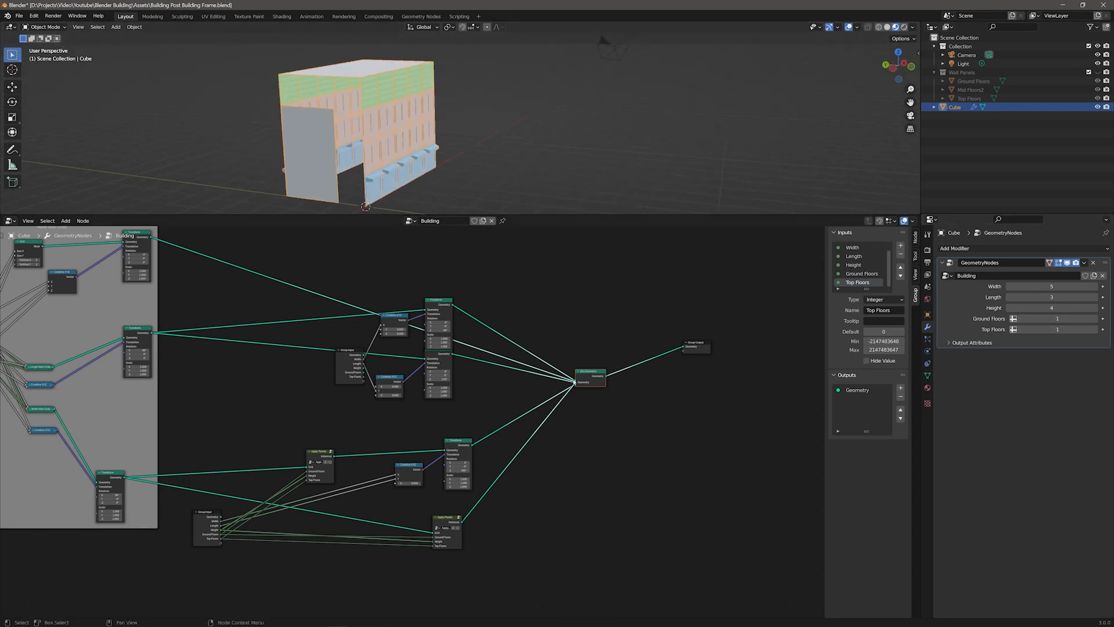
# Step: Rearrange the Join Geometry and Group Output nodes
pyautogui.scroll(2, 525, 389)
pyautogui.moveTo(614, 392)
pyautogui.mouseDown()
pyautogui.moveTo(602, 387)
pyautogui.moveTo(611, 394)
pyautogui.mouseUp()
pyautogui.scroll(8, 616, 394)
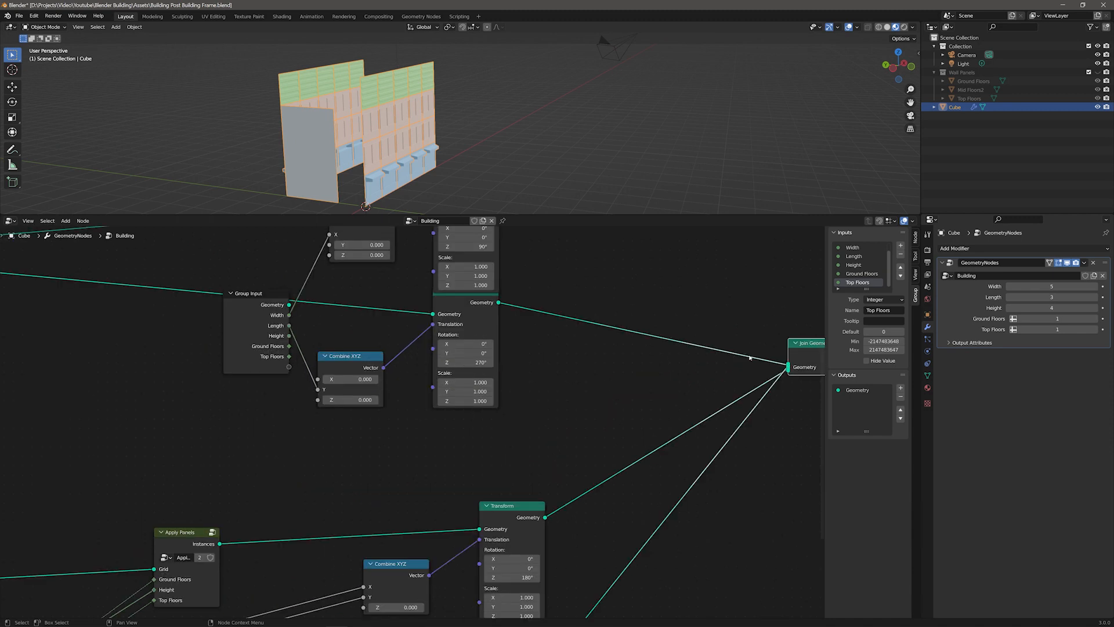
pyautogui.moveTo(788, 371); pyautogui.dragTo(708, 351)
pyautogui.scroll(-4, 656, 331)
pyautogui.moveTo(572, 297); pyautogui.dragTo(485, 294, button='middle')
pyautogui.moveTo(419, 102); pyautogui.dragTo(471, 87, button='middle')
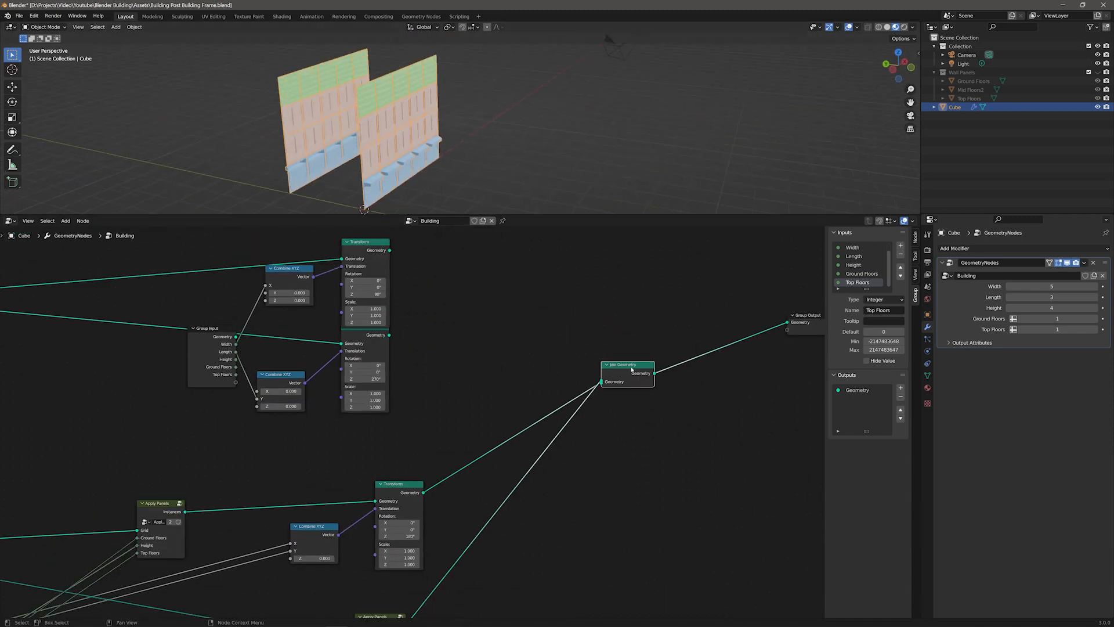
pyautogui.moveTo(499, 319); pyautogui.dragTo(547, 340, button='middle')
pyautogui.scroll(-3, 547, 340)
# Step: Duplicate Apply Panels for the third wall, wire its Group Input sockets and route its Transform into Join Geometry
pyautogui.click(269, 496)
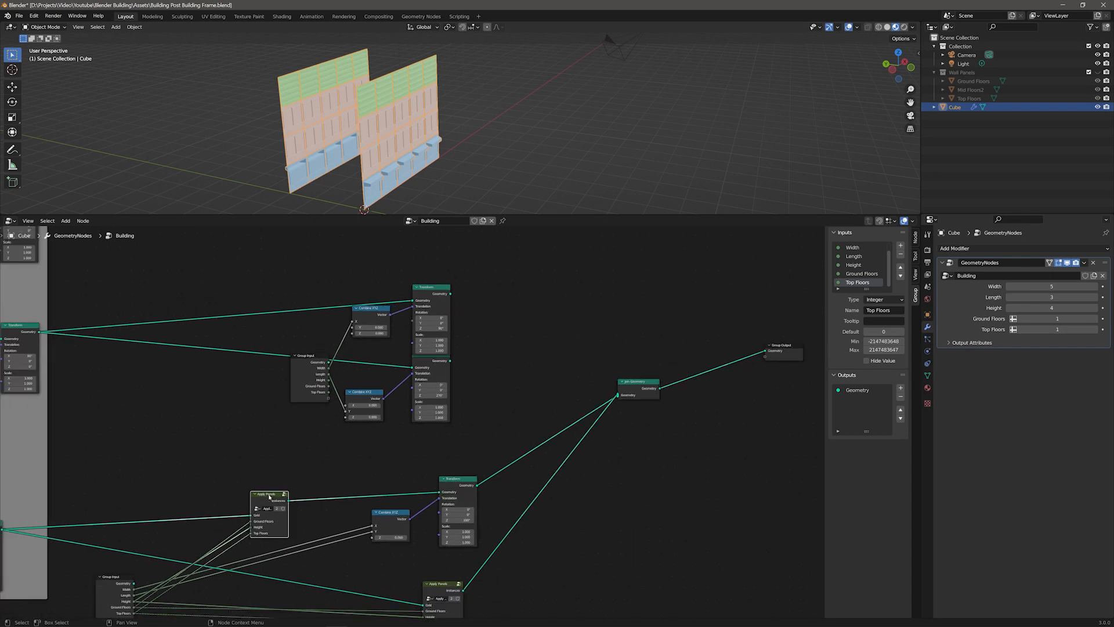
pyautogui.hotkey('shift', 'd')
pyautogui.click(315, 428)
pyautogui.moveTo(312, 356); pyautogui.dragTo(178, 358)
pyautogui.moveTo(431, 287); pyautogui.dragTo(428, 262)
pyautogui.moveTo(431, 354); pyautogui.dragTo(464, 361)
pyautogui.moveTo(300, 425); pyautogui.dragTo(331, 351)
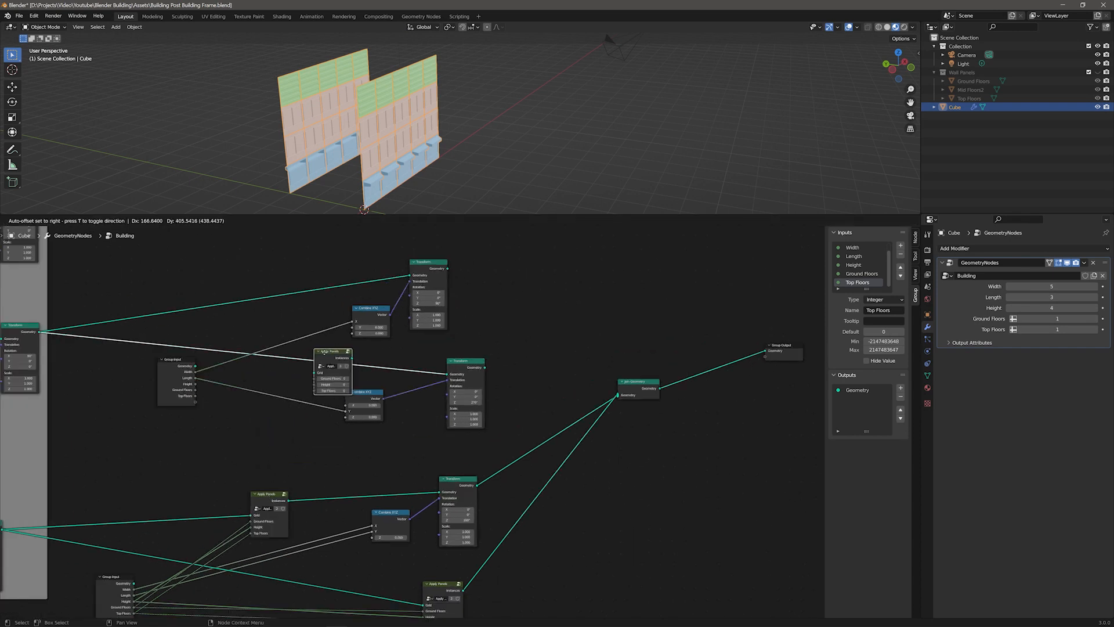
pyautogui.moveTo(176, 363); pyautogui.dragTo(209, 383)
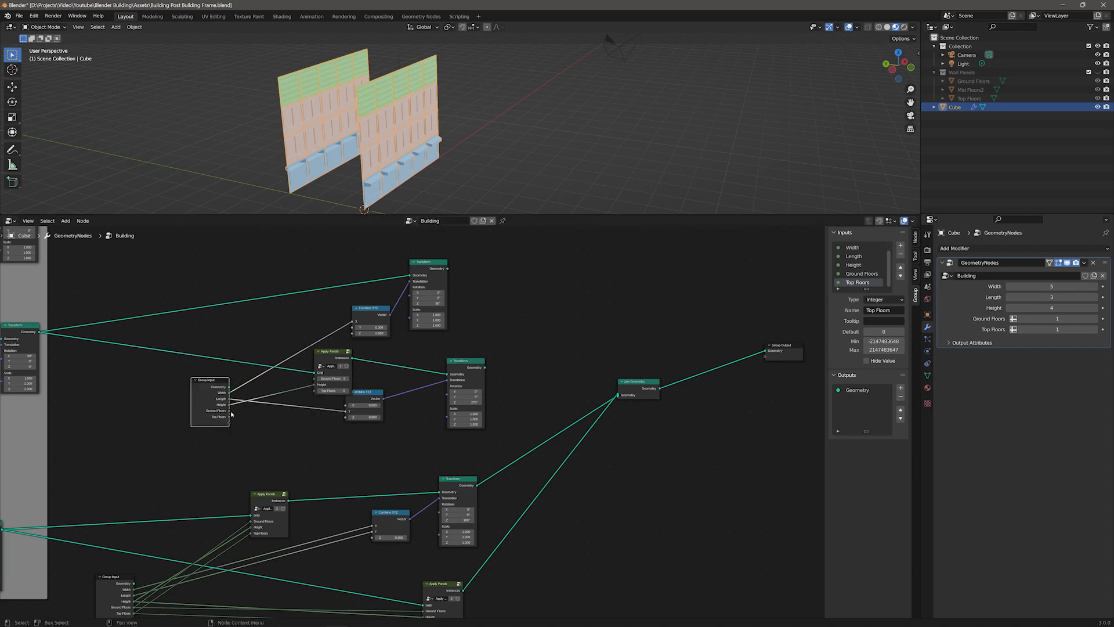
pyautogui.moveTo(485, 367); pyautogui.dragTo(617, 395)
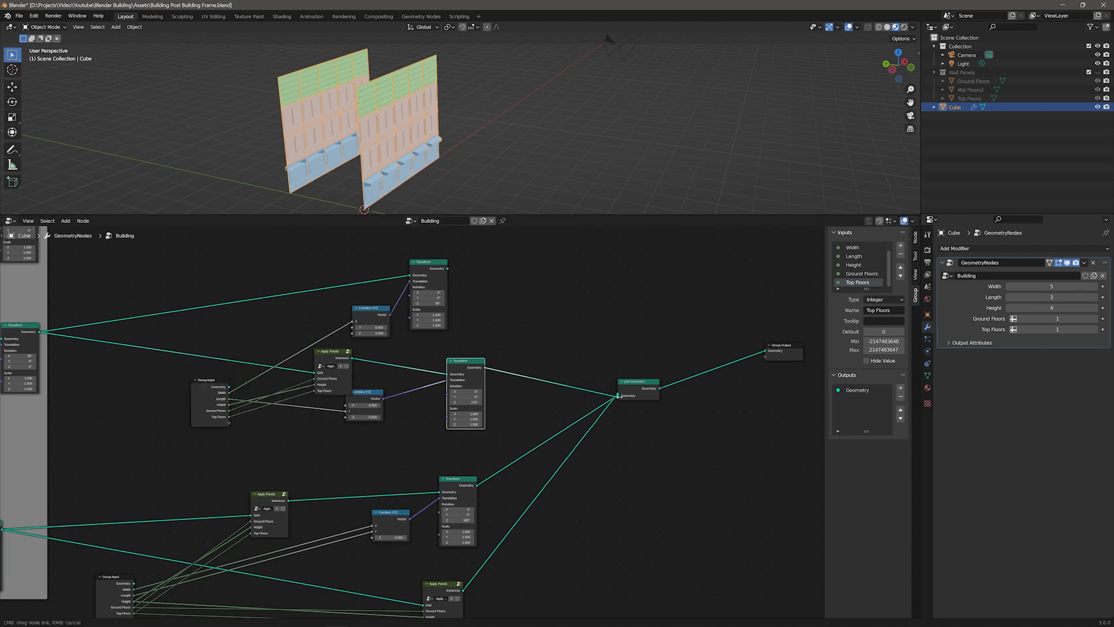
# Step: Duplicate Apply Panels for the fourth wall, wire it to its Transform and join it with the others
pyautogui.click(338, 354)
pyautogui.hotkey('shift', 'd')
pyautogui.click(311, 283)
pyautogui.moveTo(210, 385); pyautogui.dragTo(287, 320)
pyautogui.moveTo(308, 281); pyautogui.dragTo(336, 251)
pyautogui.moveTo(447, 269); pyautogui.dragTo(617, 395)
pyautogui.moveTo(655, 139); pyautogui.dragTo(622, 152, button='middle')
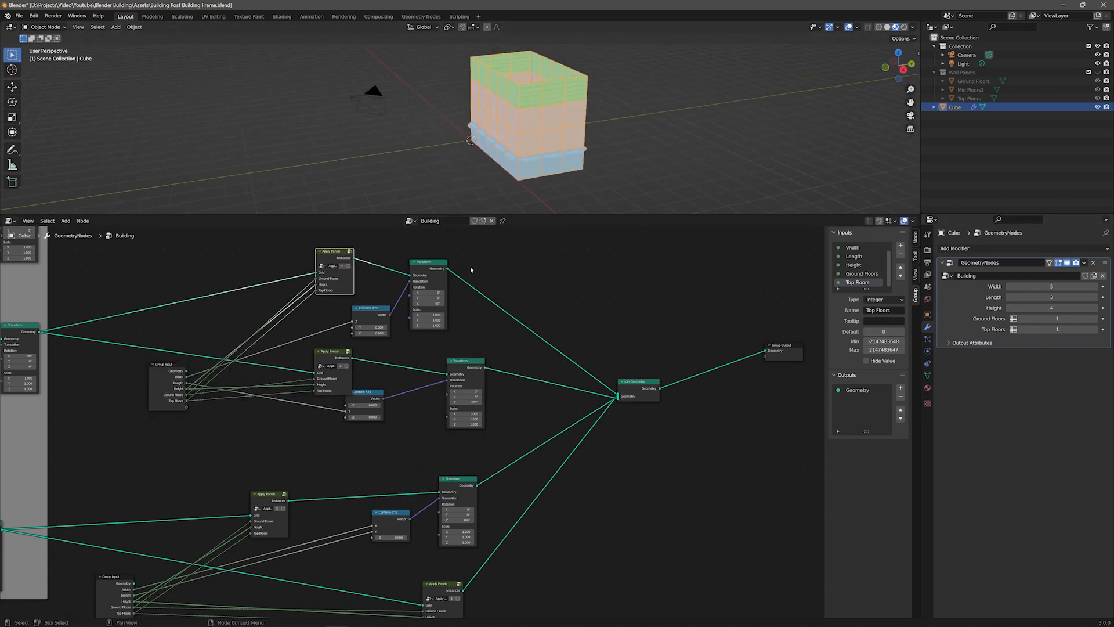
# Step: Box-select and move the wall nodes to tidy the layout
pyautogui.click(428, 262)
pyautogui.scroll(-2, 197, 285)
pyautogui.moveTo(159, 274); pyautogui.dragTo(551, 405)
pyautogui.moveTo(556, 145); pyautogui.dragTo(503, 152, button='middle')
pyautogui.moveTo(386, 446); pyautogui.dragTo(546, 469, button='middle')
# Step: Enlarge the building by dragging the Width, Ground Floors and Top Floors values in the modifier
pyautogui.moveTo(1042, 286)
pyautogui.mouseDown()
pyautogui.moveTo(1034, 297)
pyautogui.moveTo(1045, 308)
pyautogui.mouseUp()
pyautogui.moveTo(1034, 317); pyautogui.dragTo(1044, 318)
pyautogui.moveTo(1039, 329); pyautogui.dragTo(1056, 286)
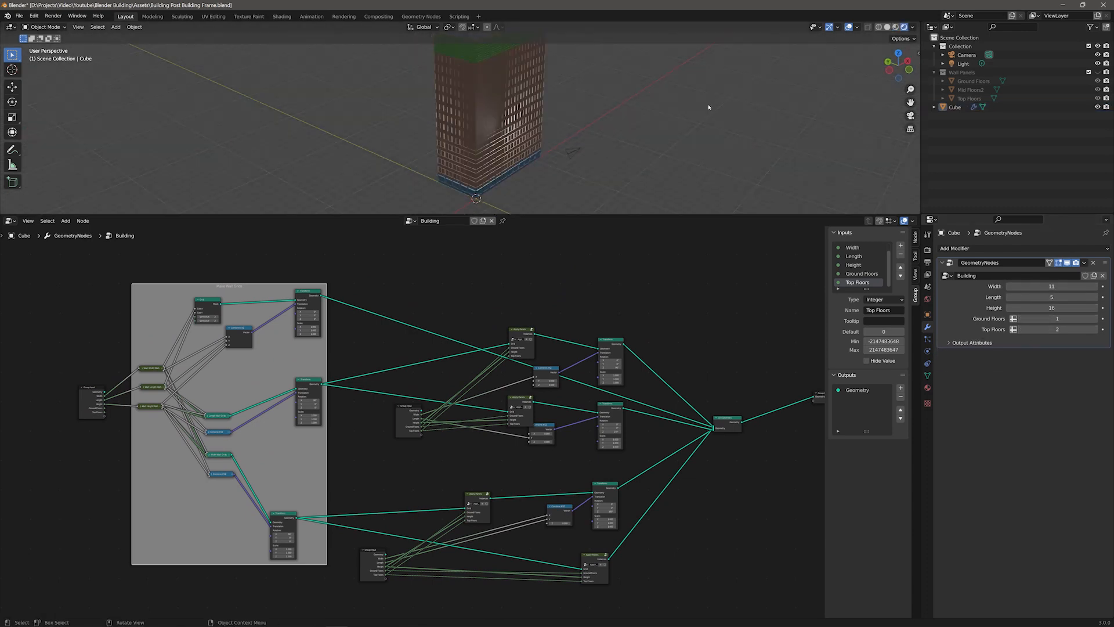
pyautogui.moveTo(709, 108); pyautogui.dragTo(502, 106, button='middle')
# Step: Select the Light and move it along X to the side of the building
pyautogui.click(967, 64)
pyautogui.press('g')
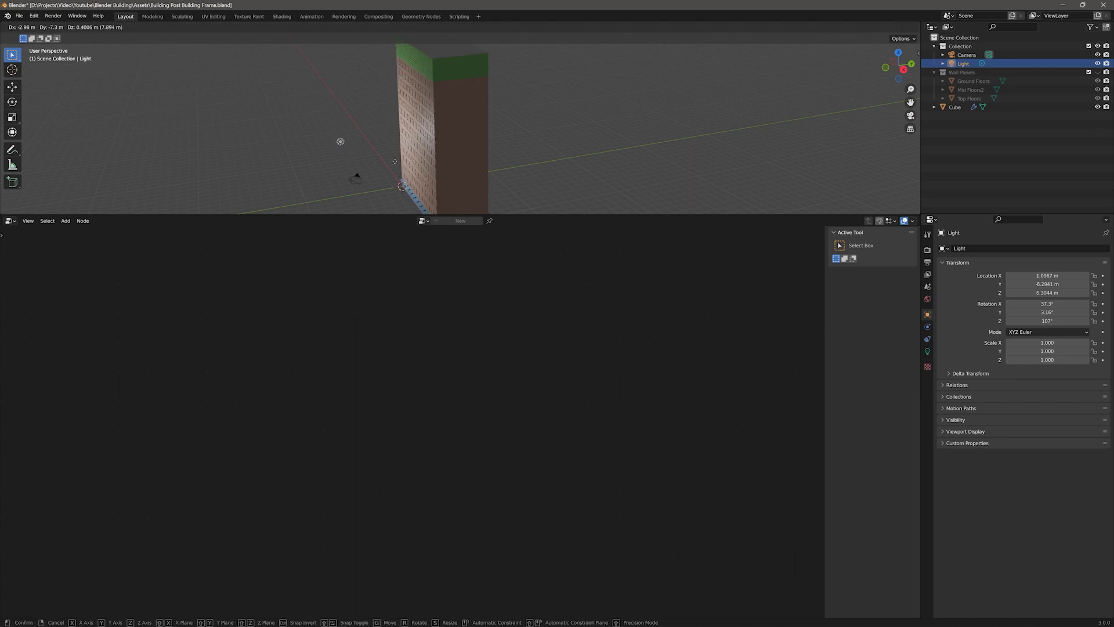
pyautogui.click(360, 140)
pyautogui.moveTo(360, 139); pyautogui.dragTo(473, 165, button='middle')
pyautogui.press('g')
pyautogui.press('x')
pyautogui.click(593, 147)
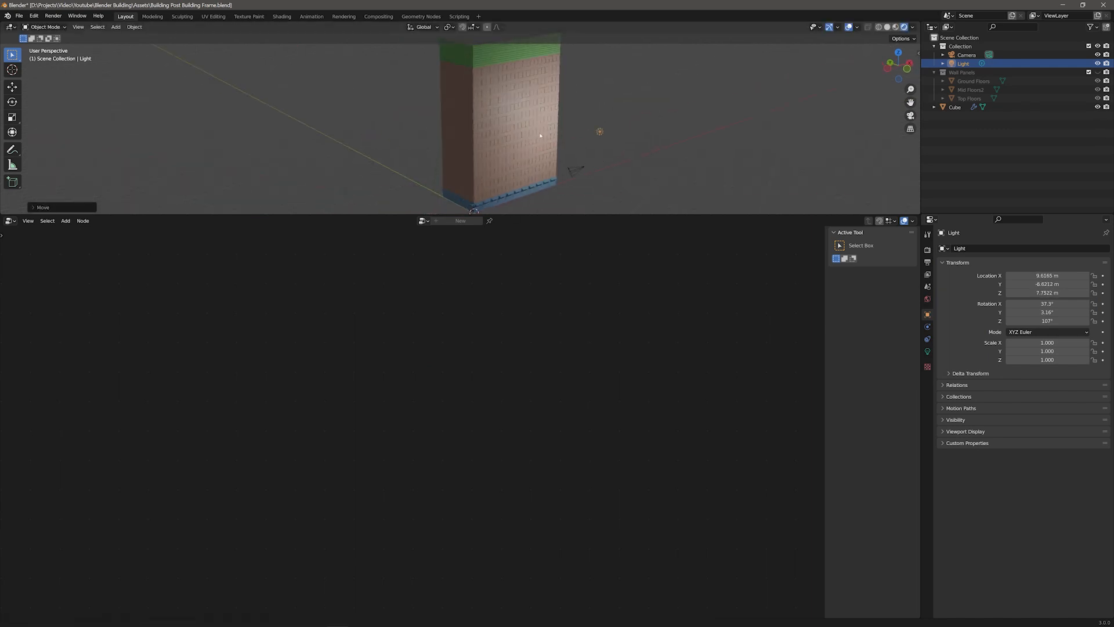
pyautogui.keyDown('shift'); pyautogui.moveTo(541, 132); pyautogui.dragTo(496, 154, button='middle'); pyautogui.keyUp('shift')
# Step: Shrink the node editor to enlarge the 3D viewport and select the building object
pyautogui.moveTo(11, 214); pyautogui.dragTo(12, 545)
pyautogui.scroll(5, 500, 340)
pyautogui.moveTo(500, 341); pyautogui.dragTo(469, 342, button='middle')
pyautogui.click(470, 341)
# Step: Adjust the building to Width 9, Length 7 and Height 11 in the modifier
pyautogui.click(1010, 309)
pyautogui.click(1009, 310)
pyautogui.click(1009, 298)
pyautogui.click(1009, 298)
pyautogui.click(1095, 298)
pyautogui.click(1095, 298)
pyautogui.click(1096, 288)
pyautogui.click(1008, 289)
pyautogui.click(1008, 289)
pyautogui.click(1008, 289)
pyautogui.click(1008, 288)
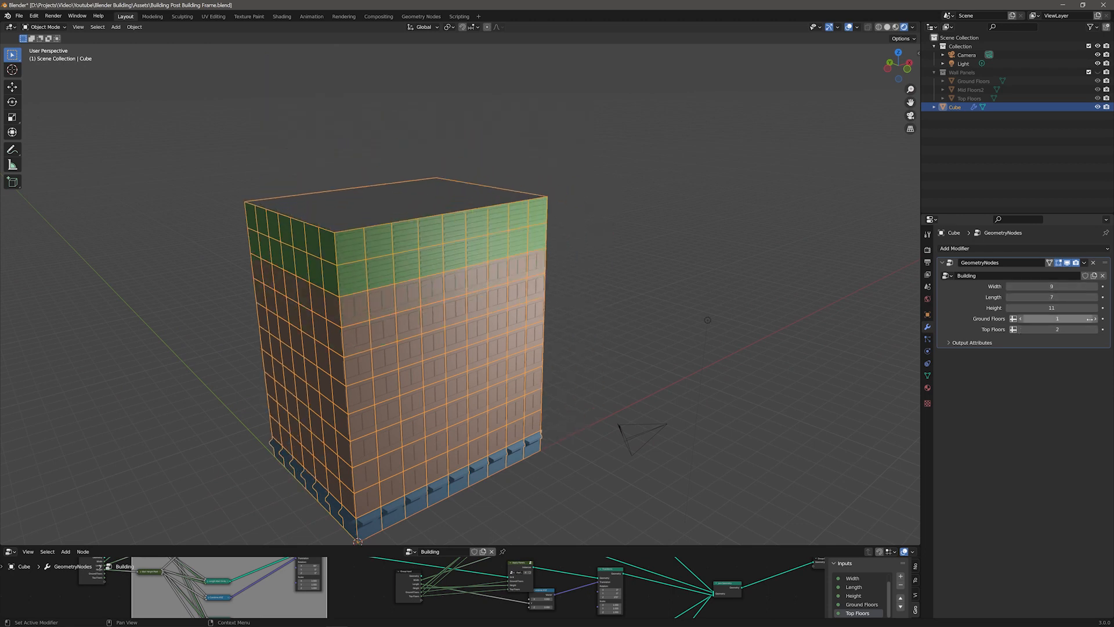
# Step: Maximize the node editor, then collapse and tidy the Apply Panels, Combine XYZ and Transform nodes of the length walls
pyautogui.moveTo(543, 493); pyautogui.dragTo(549, 494, button='middle')
pyautogui.moveTo(548, 545); pyautogui.dragTo(548, 203)
pyautogui.hotkey('ctrl', 'space')
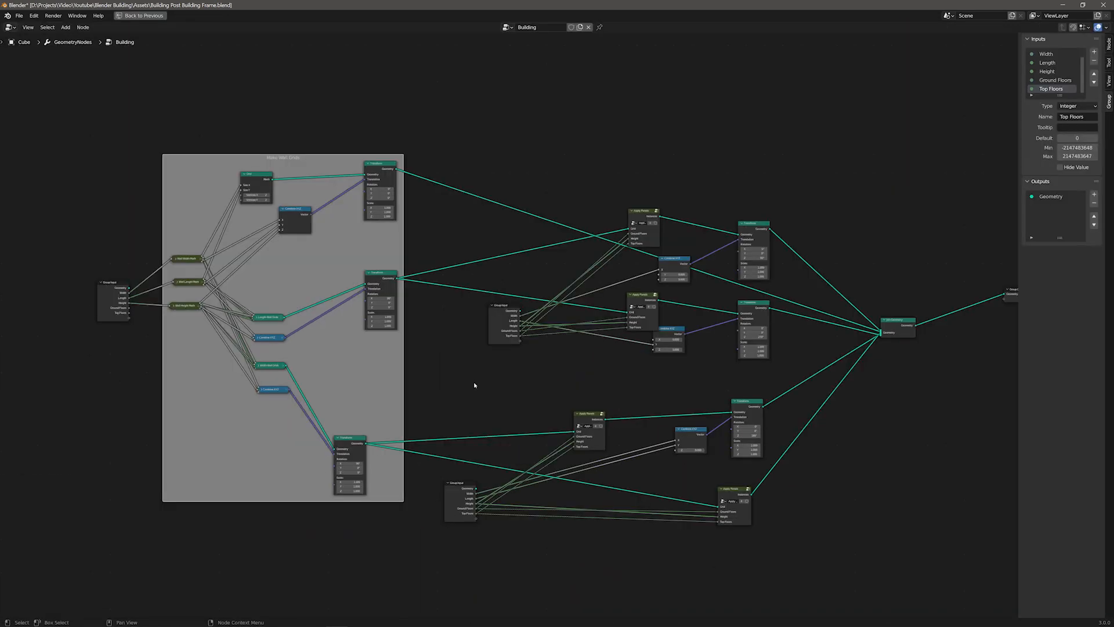
pyautogui.scroll(4, 674, 233)
pyautogui.moveTo(673, 233); pyautogui.dragTo(503, 254)
pyautogui.moveTo(805, 170); pyautogui.dragTo(630, 223)
pyautogui.moveTo(612, 293); pyautogui.dragTo(503, 302)
pyautogui.moveTo(664, 352); pyautogui.dragTo(508, 347)
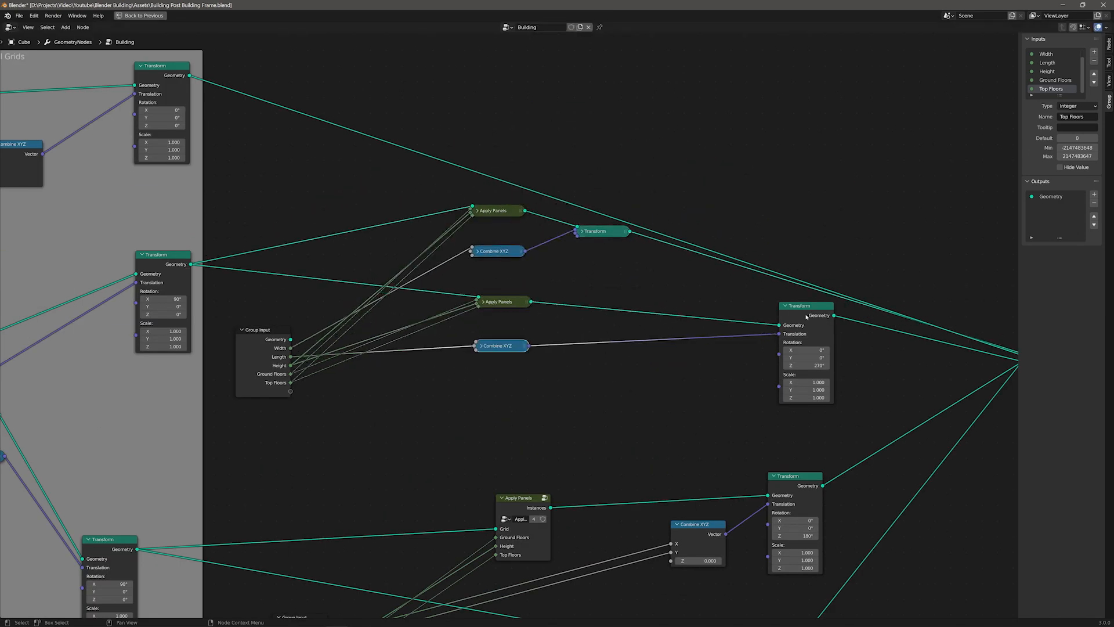
pyautogui.moveTo(805, 308); pyautogui.dragTo(606, 331)
pyautogui.press('h')
pyautogui.moveTo(754, 325); pyautogui.dragTo(524, 310, button='middle')
pyautogui.moveTo(837, 327); pyautogui.dragTo(806, 262)
pyautogui.click(1108, 44)
pyautogui.moveTo(638, 406); pyautogui.dragTo(856, 241, button='middle')
pyautogui.moveTo(506, 318); pyautogui.dragTo(481, 325)
pyautogui.press('h')
pyautogui.moveTo(754, 447); pyautogui.dragTo(482, 378)
pyautogui.moveTo(681, 343); pyautogui.dragTo(579, 438)
pyautogui.moveTo(775, 295); pyautogui.dragTo(651, 364)
pyautogui.moveTo(485, 377); pyautogui.dragTo(496, 308)
pyautogui.moveTo(483, 405); pyautogui.dragTo(495, 357)
pyautogui.moveTo(652, 364); pyautogui.dragTo(615, 378)
pyautogui.moveTo(579, 438); pyautogui.dragTo(544, 412)
pyautogui.moveTo(588, 149); pyautogui.dragTo(604, 140)
pyautogui.moveTo(616, 105); pyautogui.dragTo(621, 221, button='middle')
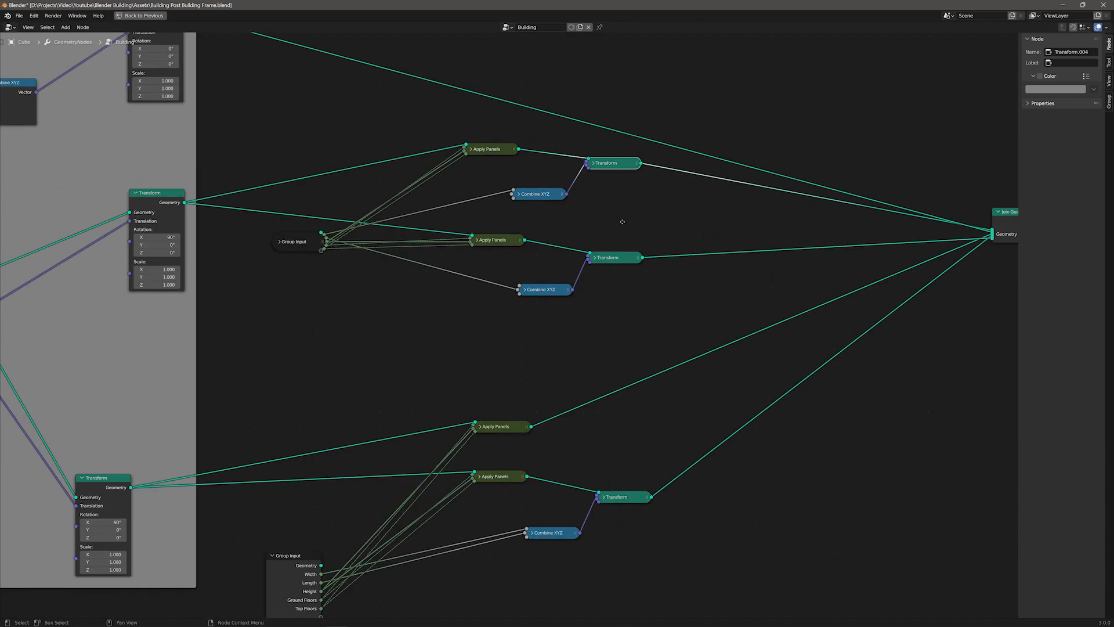
# Step: Rearrange the collapsed length-wall nodes and their Group Input into a tighter layout
pyautogui.moveTo(380, 342); pyautogui.dragTo(490, 323, button='middle')
pyautogui.scroll(-3, 489, 323)
pyautogui.moveTo(264, 428); pyautogui.dragTo(315, 412)
pyautogui.click(297, 205)
pyautogui.moveTo(313, 205); pyautogui.dragTo(317, 275)
pyautogui.moveTo(318, 412); pyautogui.dragTo(307, 340)
pyautogui.moveTo(381, 322); pyautogui.dragTo(731, 151)
pyautogui.moveTo(580, 242); pyautogui.dragTo(502, 309)
pyautogui.moveTo(418, 364); pyautogui.dragTo(760, 285)
pyautogui.moveTo(548, 349); pyautogui.dragTo(543, 331)
# Step: Label a Grid node inside the Make Wall Grids frame as Roof Grid
pyautogui.click(297, 55)
pyautogui.click(127, 70)
pyautogui.click(180, 117)
pyautogui.write('Roof Grid')
# Step: Collapse and rearrange the width-wall nodes and second Group Input into a compact layout beside Join Geometry
pyautogui.moveTo(165, 293); pyautogui.dragTo(207, 294)
pyautogui.moveTo(187, 117); pyautogui.dragTo(195, 216)
pyautogui.moveTo(309, 57); pyautogui.dragTo(317, 195)
pyautogui.moveTo(165, 183); pyautogui.dragTo(152, 187)
pyautogui.moveTo(166, 364); pyautogui.dragTo(198, 349)
pyautogui.moveTo(376, 355); pyautogui.dragTo(655, 210)
pyautogui.moveTo(503, 238); pyautogui.dragTo(495, 222)
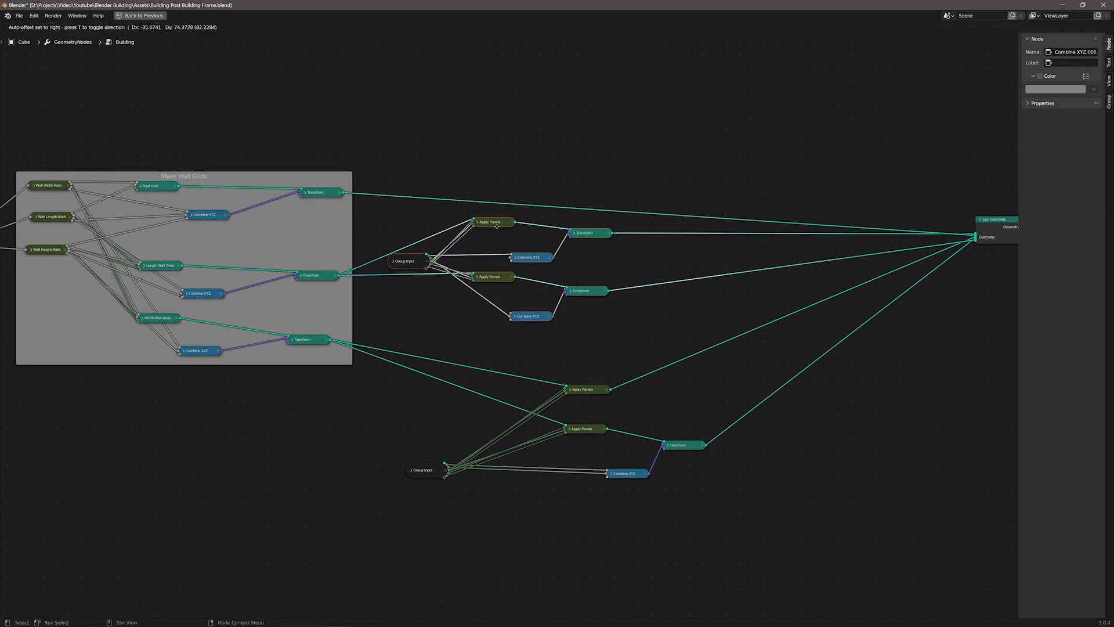
pyautogui.moveTo(422, 471); pyautogui.dragTo(397, 415)
pyautogui.moveTo(583, 390); pyautogui.dragTo(497, 367)
pyautogui.moveTo(727, 512); pyautogui.dragTo(588, 435)
pyautogui.moveTo(684, 445); pyautogui.dragTo(608, 423)
pyautogui.moveTo(401, 414); pyautogui.dragTo(396, 400)
pyautogui.keyDown('shift'); pyautogui.moveTo(905, 279); pyautogui.dragTo(639, 281, button='middle'); pyautogui.keyUp('shift')
pyautogui.moveTo(655, 290); pyautogui.dragTo(678, 233)
pyautogui.scroll(7, 377, 257)
pyautogui.moveTo(509, 227); pyautogui.dragTo(459, 258)
pyautogui.click(507, 234)
pyautogui.moveTo(320, 318); pyautogui.dragTo(509, 231)
pyautogui.moveTo(557, 232); pyautogui.dragTo(585, 225, button='middle')
pyautogui.moveTo(599, 193); pyautogui.dragTo(558, 207)
pyautogui.moveTo(917, 205); pyautogui.dragTo(680, 205)
pyautogui.press('h')
pyautogui.moveTo(406, 278); pyautogui.dragTo(671, 241, button='middle')
pyautogui.moveTo(690, 586); pyautogui.dragTo(200, 407)
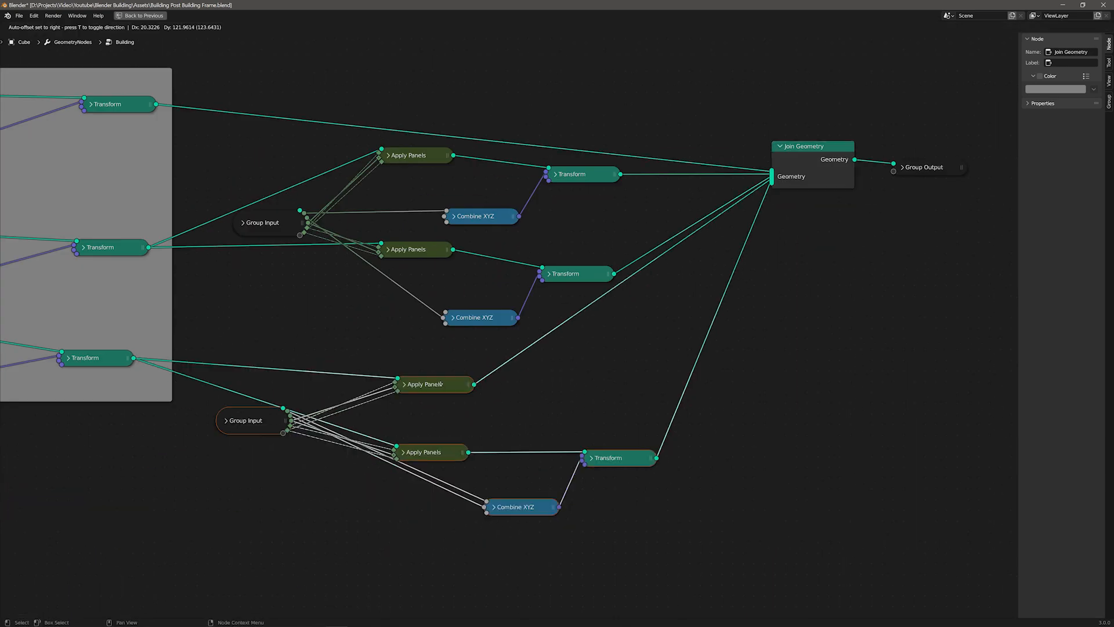
# Step: Enclose the width-wall nodes in a new frame labeled Build Width Walls and enable its custom color
pyautogui.moveTo(406, 428); pyautogui.dragTo(415, 406)
pyautogui.press('F3')
pyautogui.write('frame')
pyautogui.press('Return')
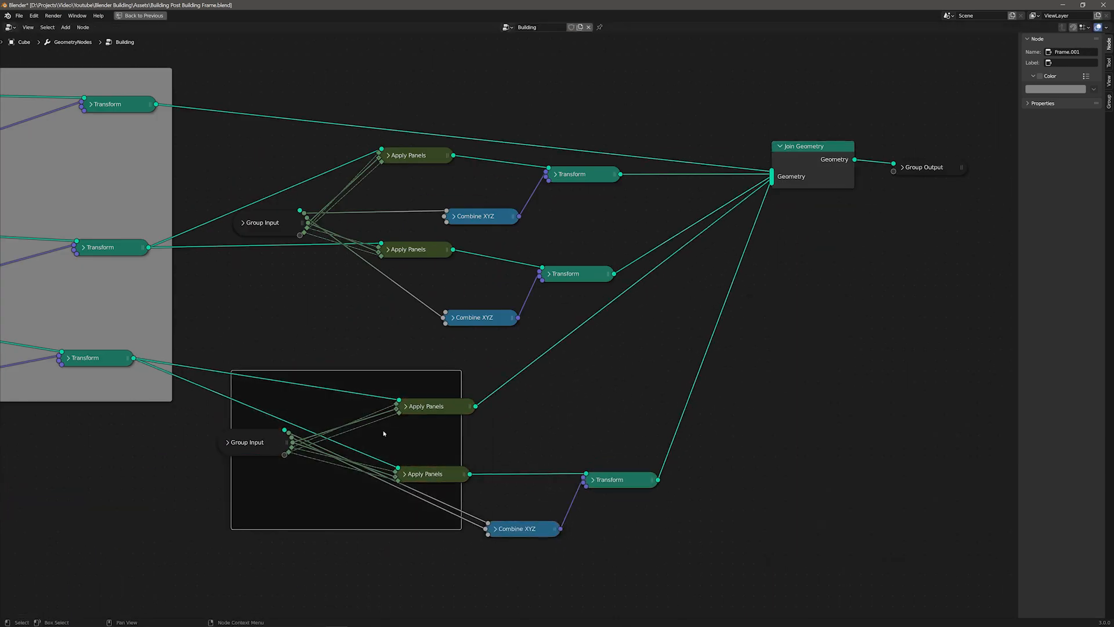
pyautogui.press('g')
pyautogui.click(470, 406)
pyautogui.moveTo(211, 486); pyautogui.dragTo(218, 454, button='middle')
pyautogui.click(325, 470)
pyautogui.click(1043, 103)
pyautogui.click(1043, 103)
pyautogui.click(1072, 62)
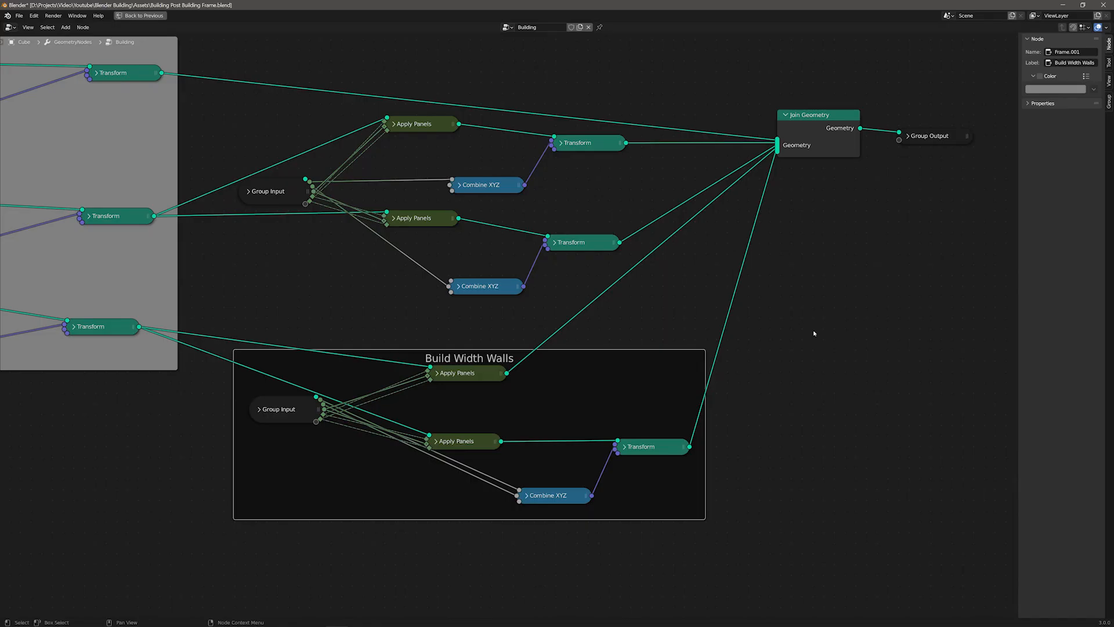
pyautogui.click(1039, 76)
# Step: Select the length-wall nodes, join them into a frame labeled Build Length Walls and enable its color
pyautogui.press('F3')
pyautogui.press('Return')
pyautogui.click(324, 153)
pyautogui.click(281, 193)
pyautogui.keyDown('shift'); pyautogui.click(415, 125); pyautogui.keyUp('shift')
pyautogui.keyDown('shift'); pyautogui.click(421, 218); pyautogui.keyUp('shift')
pyautogui.keyDown('shift'); pyautogui.click(488, 285); pyautogui.keyUp('shift')
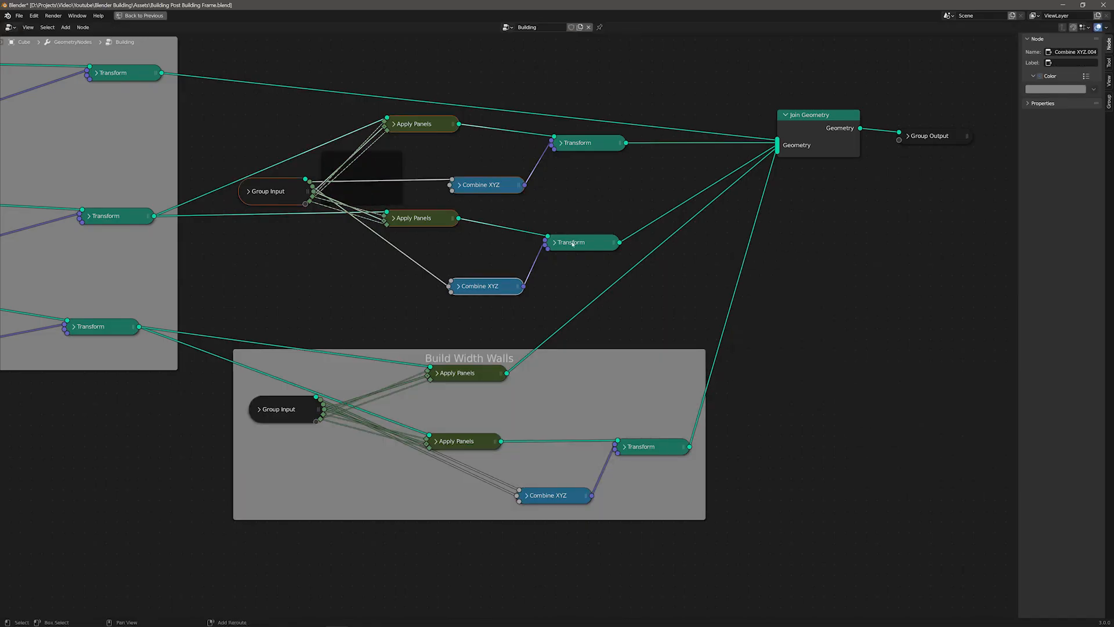
pyautogui.keyDown('shift'); pyautogui.click(567, 241); pyautogui.keyUp('shift')
pyautogui.keyDown('shift'); pyautogui.click(588, 143); pyautogui.keyUp('shift')
pyautogui.hotkey('ctrl', 'j')
pyautogui.press('g')
pyautogui.click(601, 161)
pyautogui.write('Build Leng')
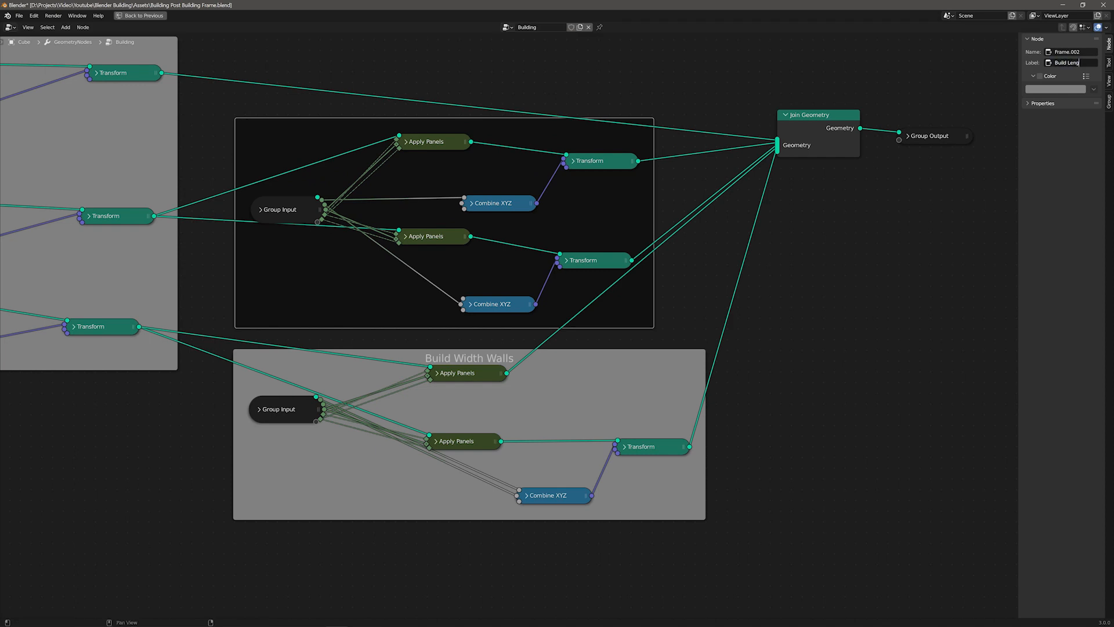
pyautogui.write('th Walls')
pyautogui.press('Return')
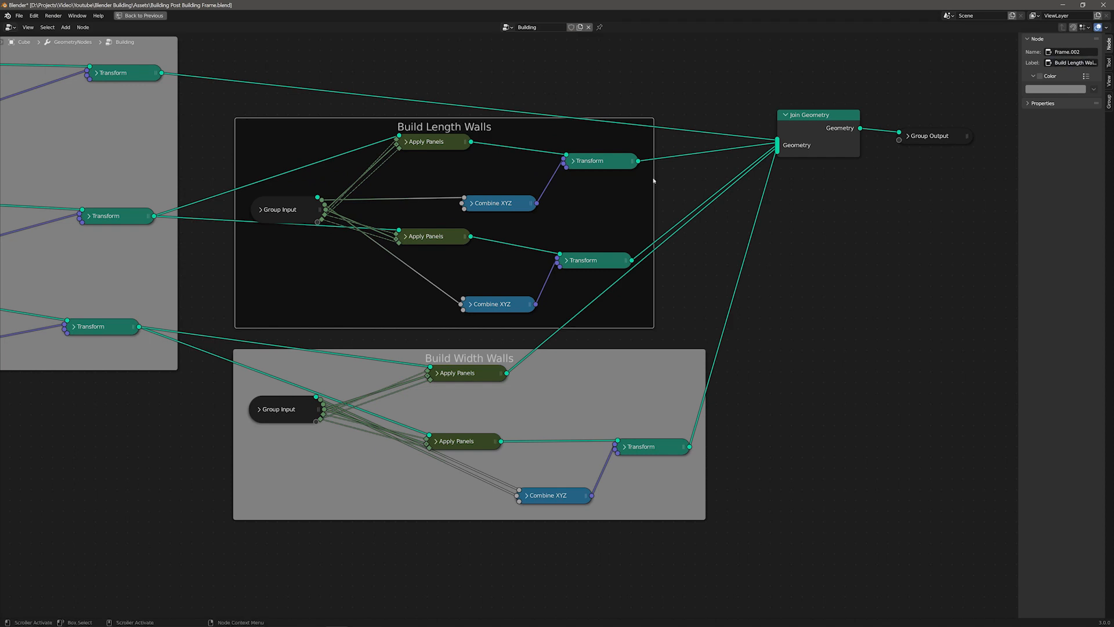
pyautogui.click(1039, 76)
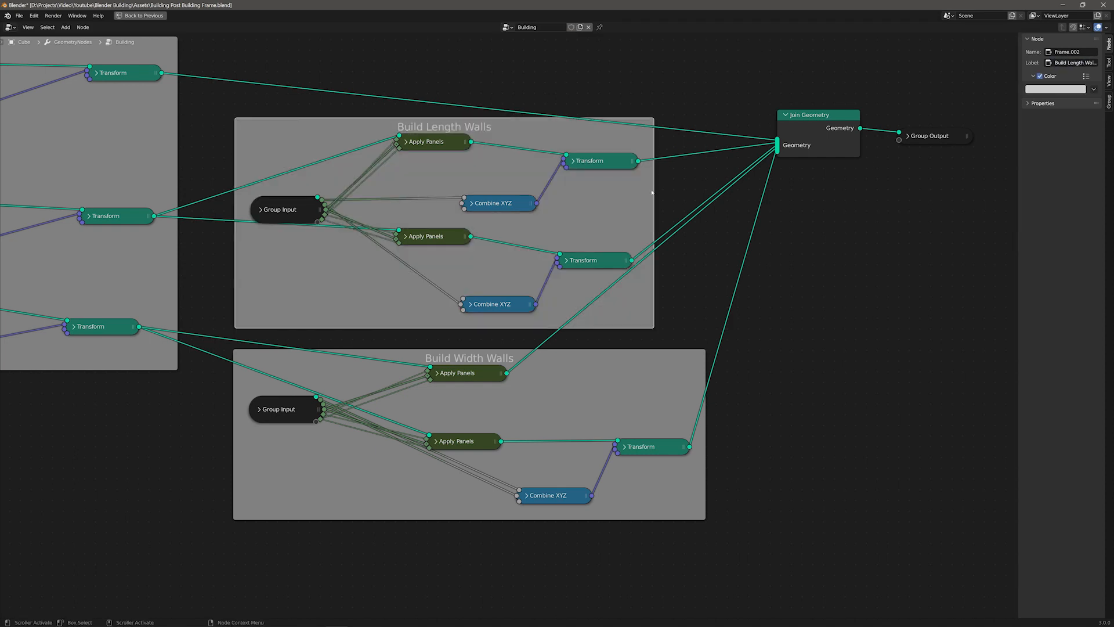
# Step: Return to the normal layout and enlarge the 3D viewport above the node editor
pyautogui.press('g')
pyautogui.click(140, 17)
pyautogui.moveTo(570, 255); pyautogui.dragTo(568, 466)
pyautogui.moveTo(557, 371); pyautogui.dragTo(616, 329, button='middle')
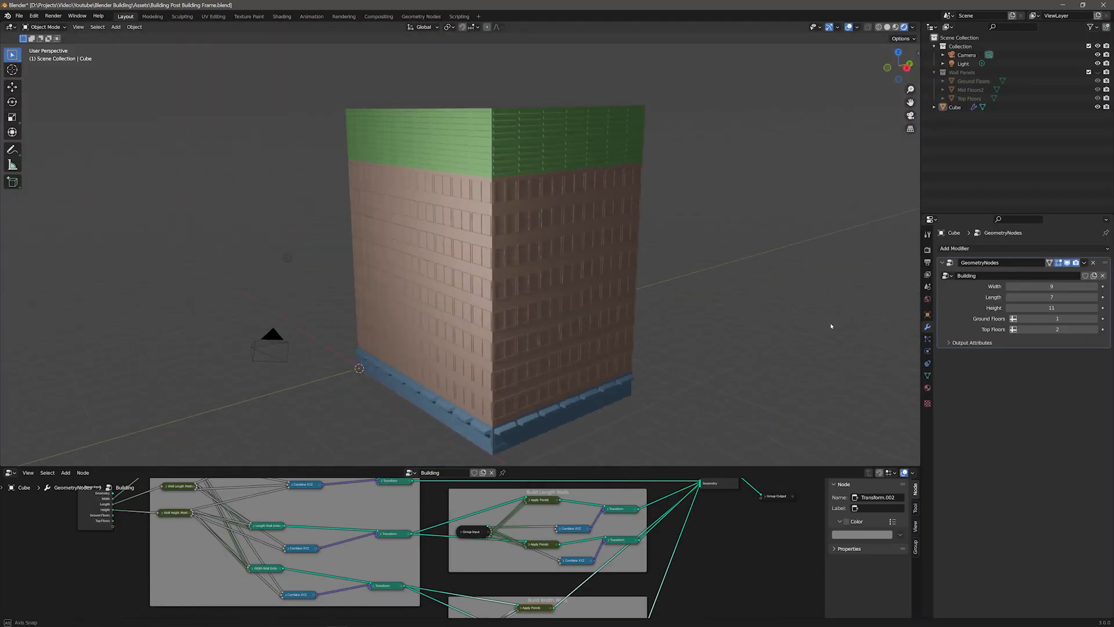